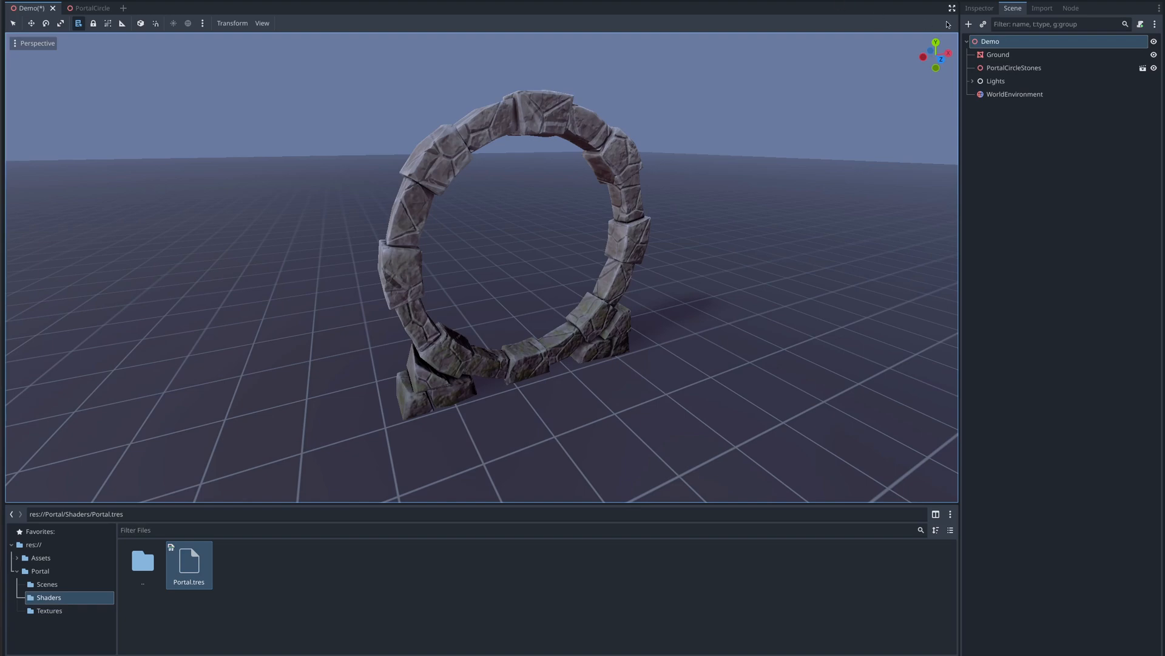
- Add a MeshInstance3D node to the Demo scene
left_click(969, 23)
type("mesh")
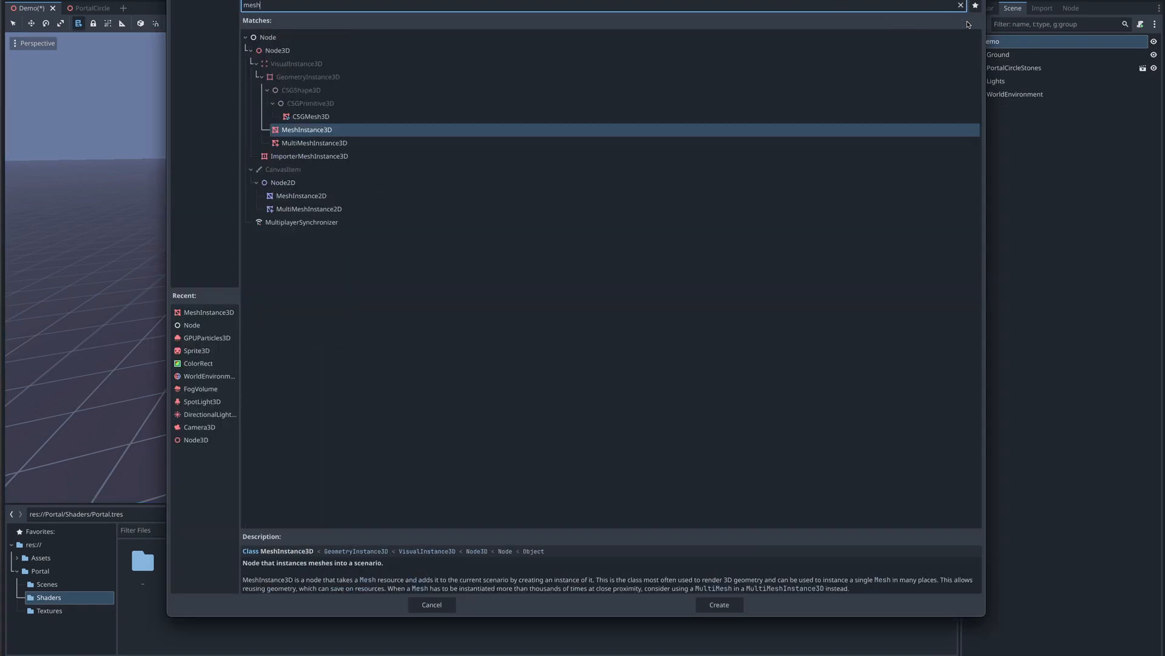
key("Return")
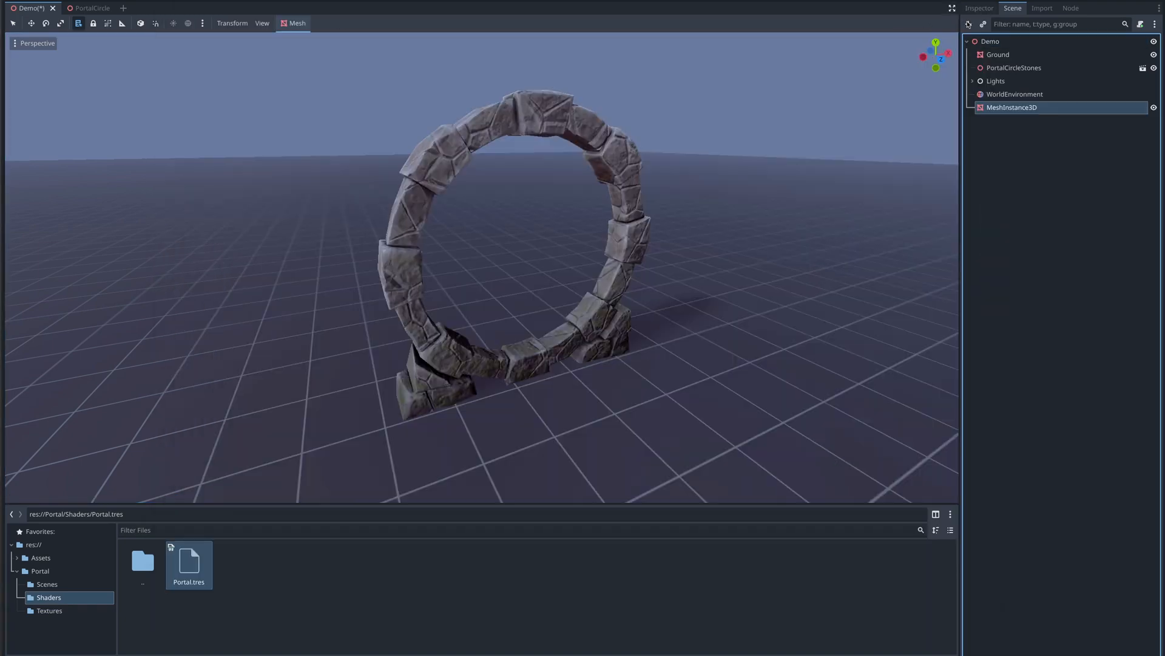
- Assign a new QuadMesh as the mesh instance's mesh
left_click(989, 8)
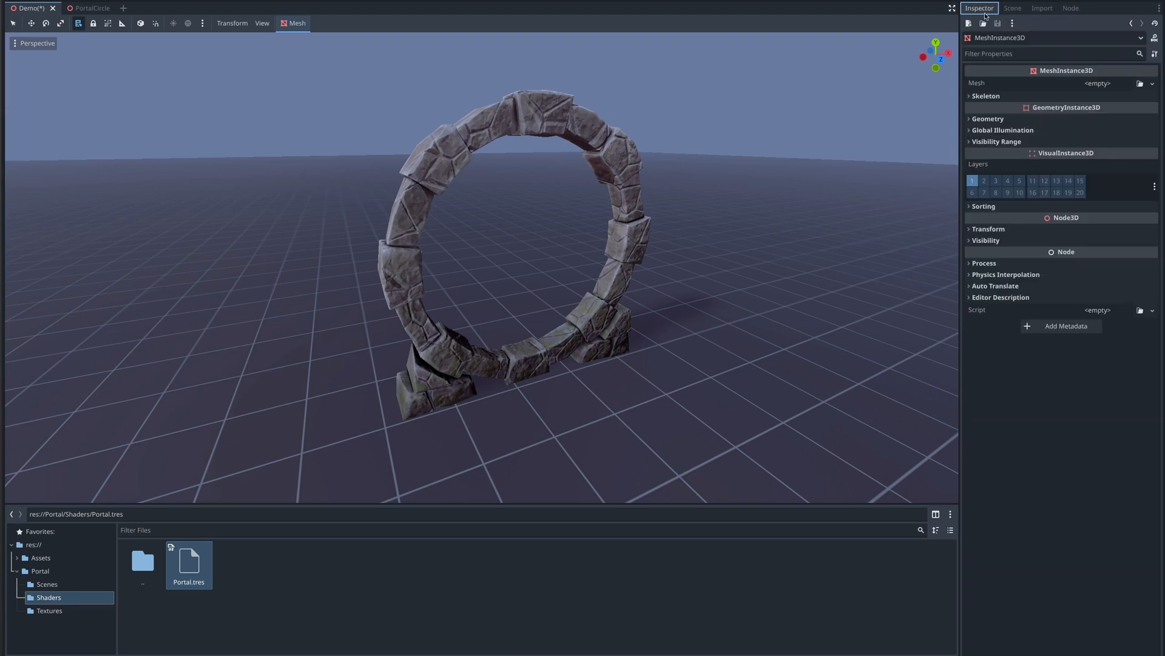
left_click(1153, 83)
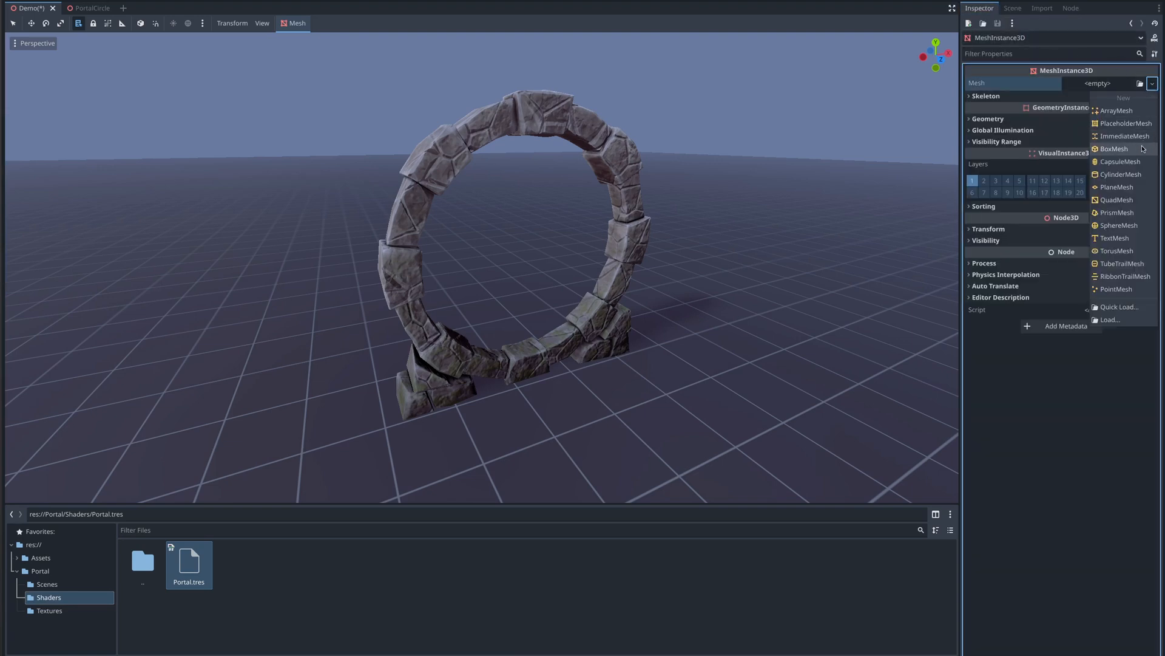
left_click(1127, 200)
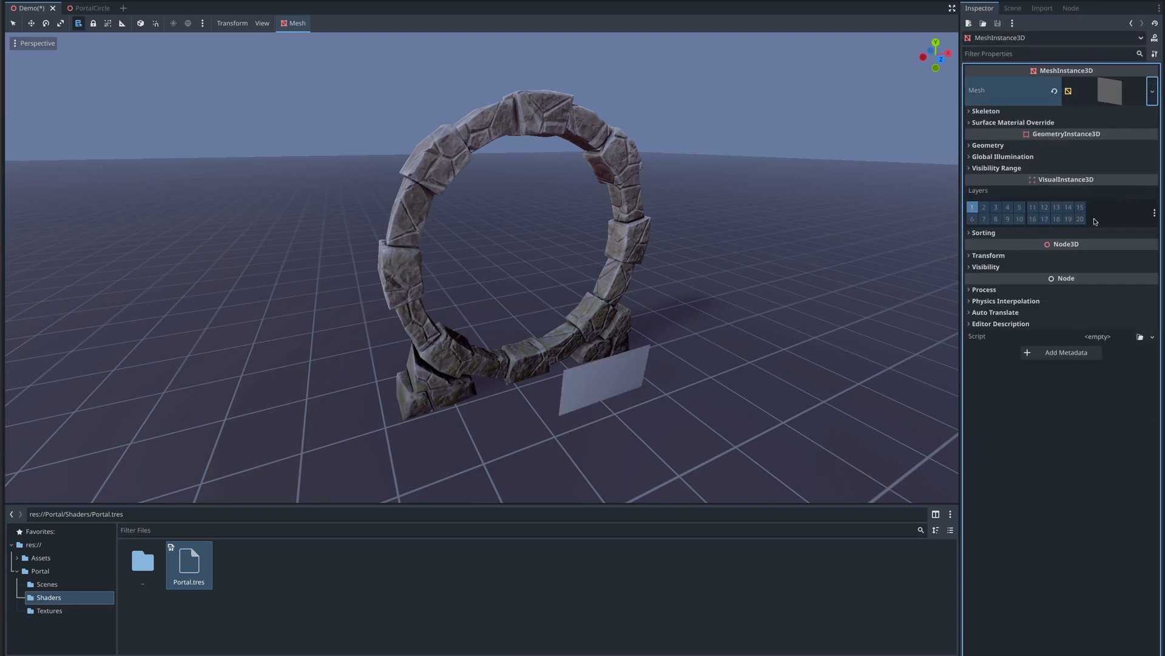
- Paste the copied position into the quad's transform and set its scale to 2.1
left_click(989, 255)
right_click(993, 269)
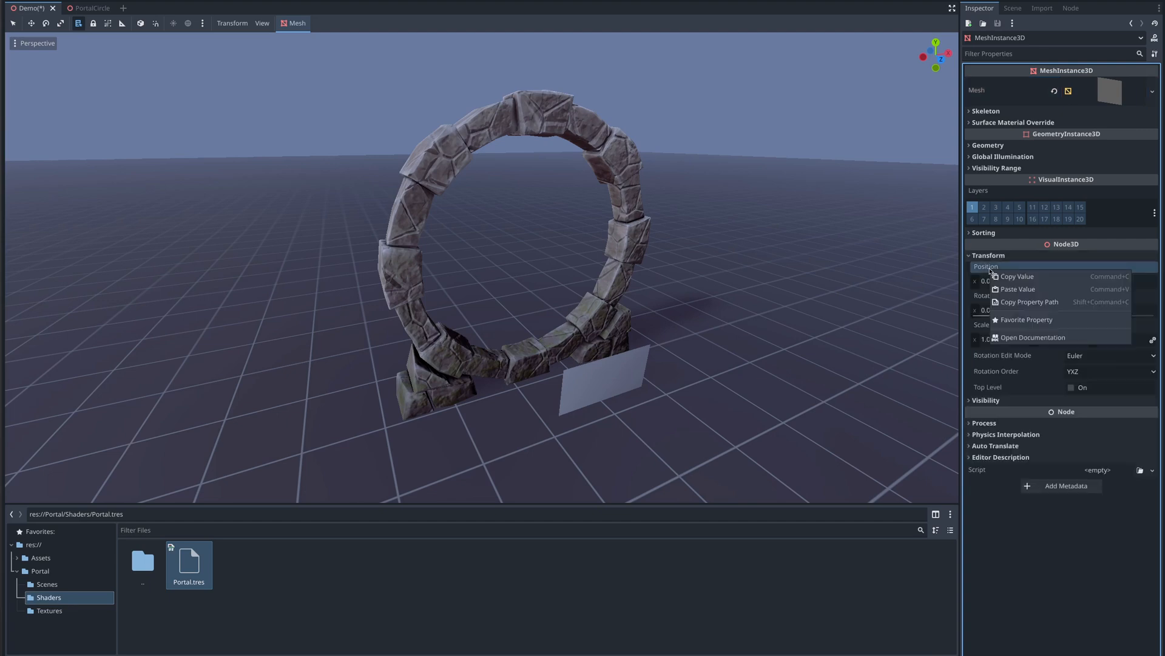
left_click(1018, 288)
left_click(998, 340)
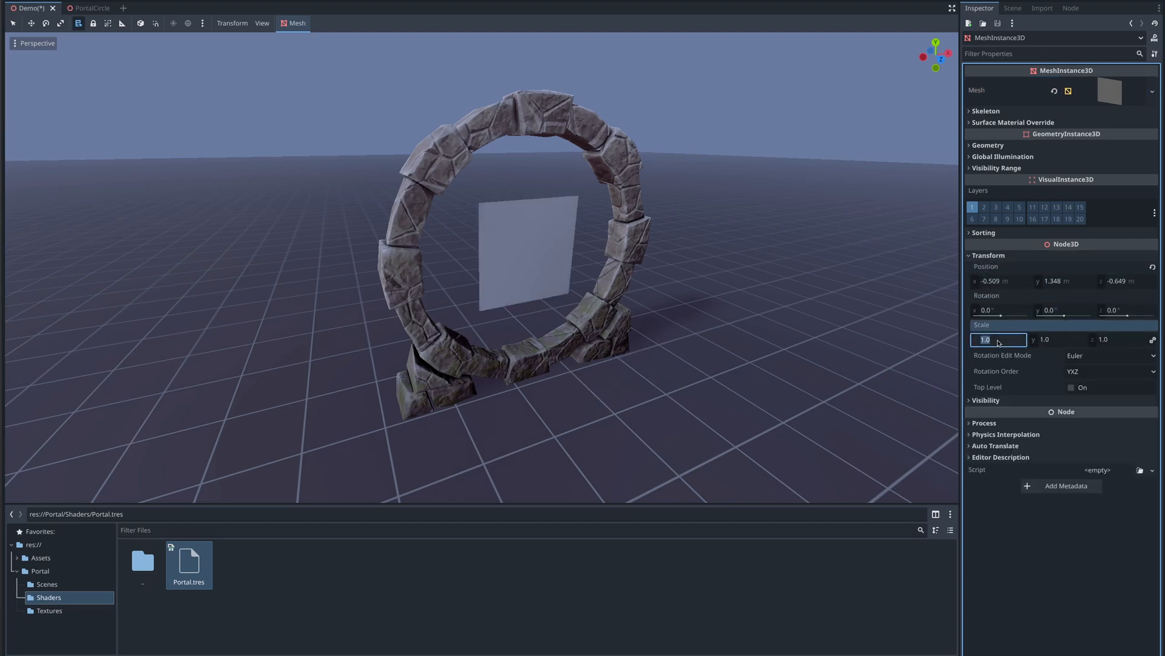
type("2.1")
key("Return")
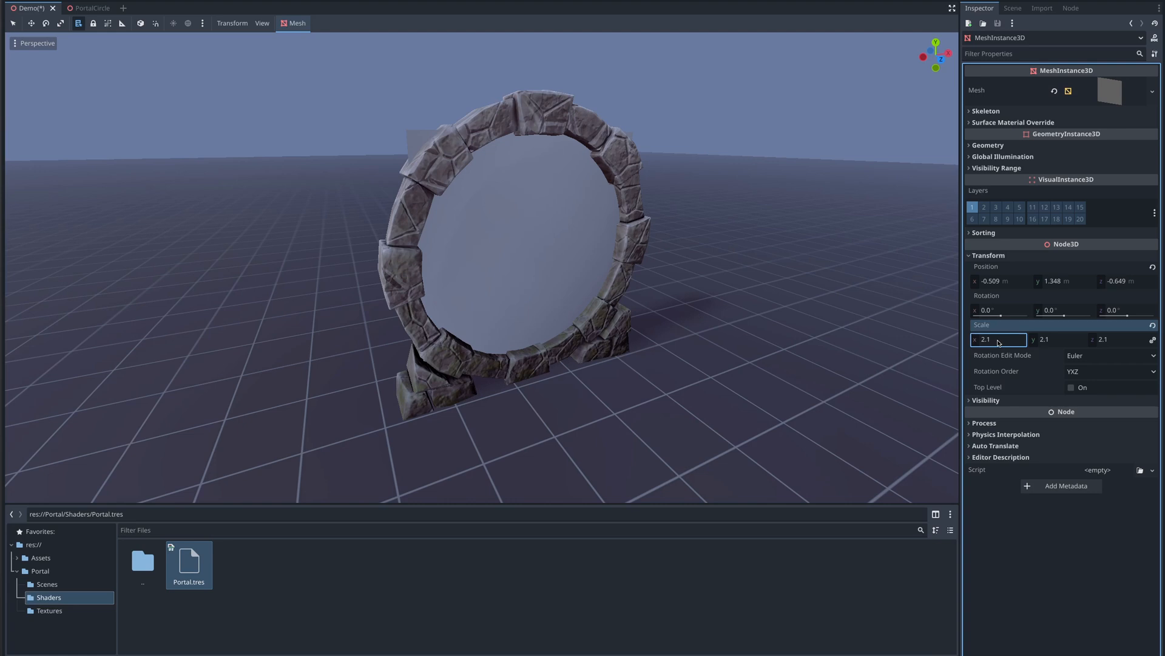
- Assign Portal.tres as the quad mesh's material
left_click(1118, 92)
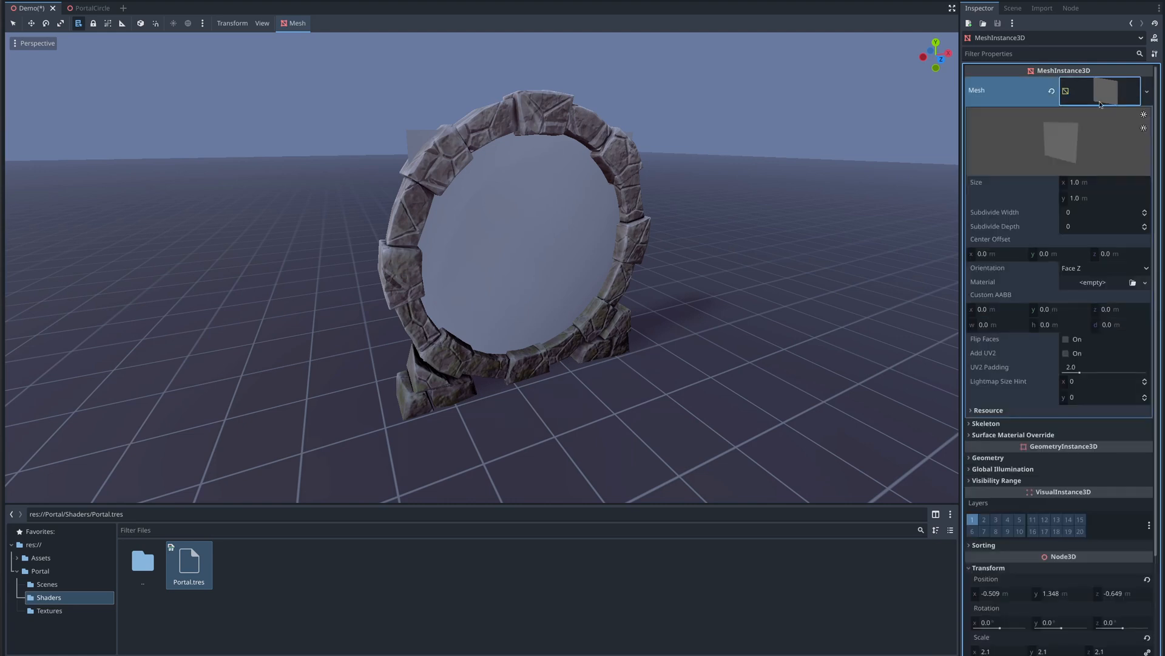
left_click_drag(188, 570, 1089, 285)
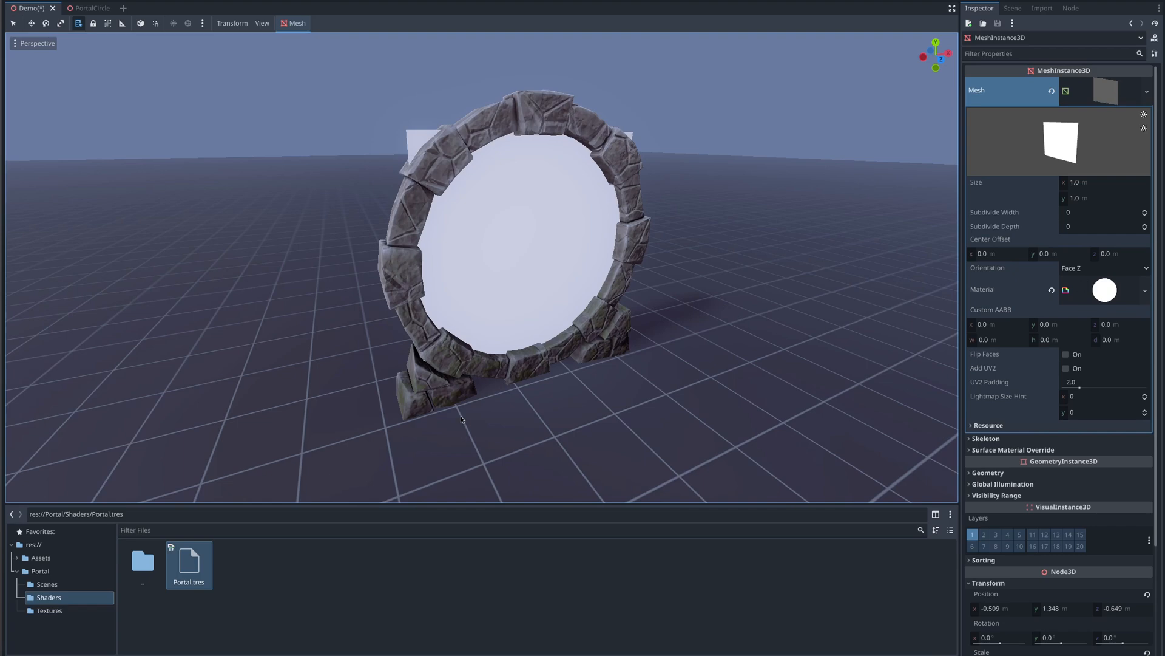
- Open Portal.tres in the visual shader editor, maximized
double_click(187, 564)
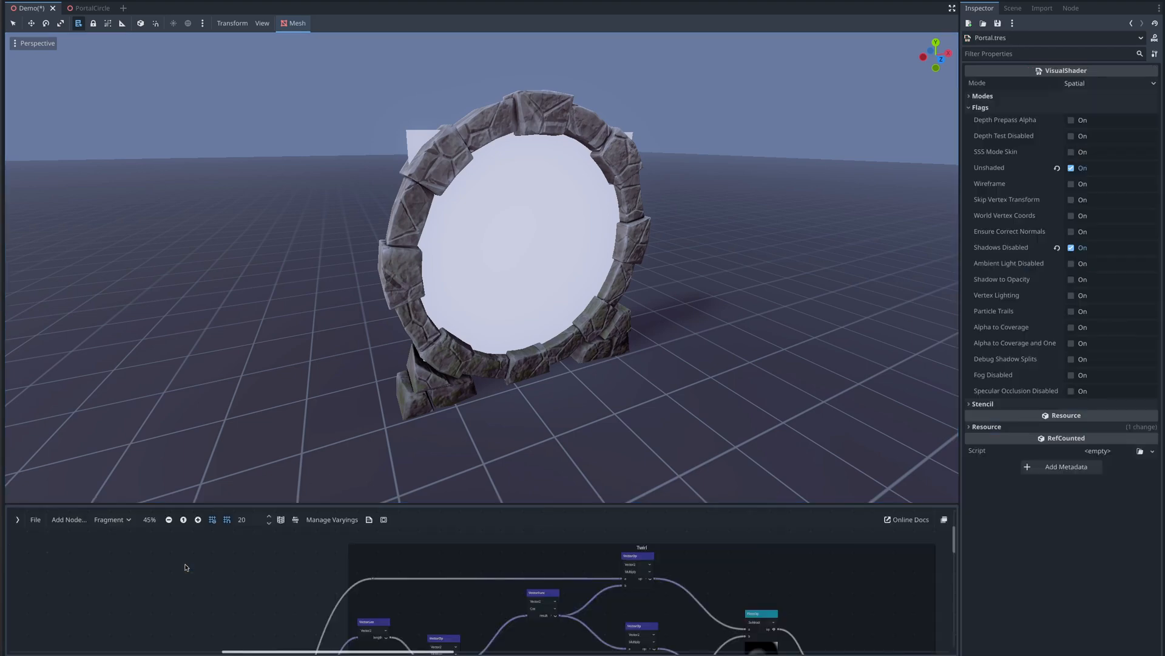
key("shift+F12")
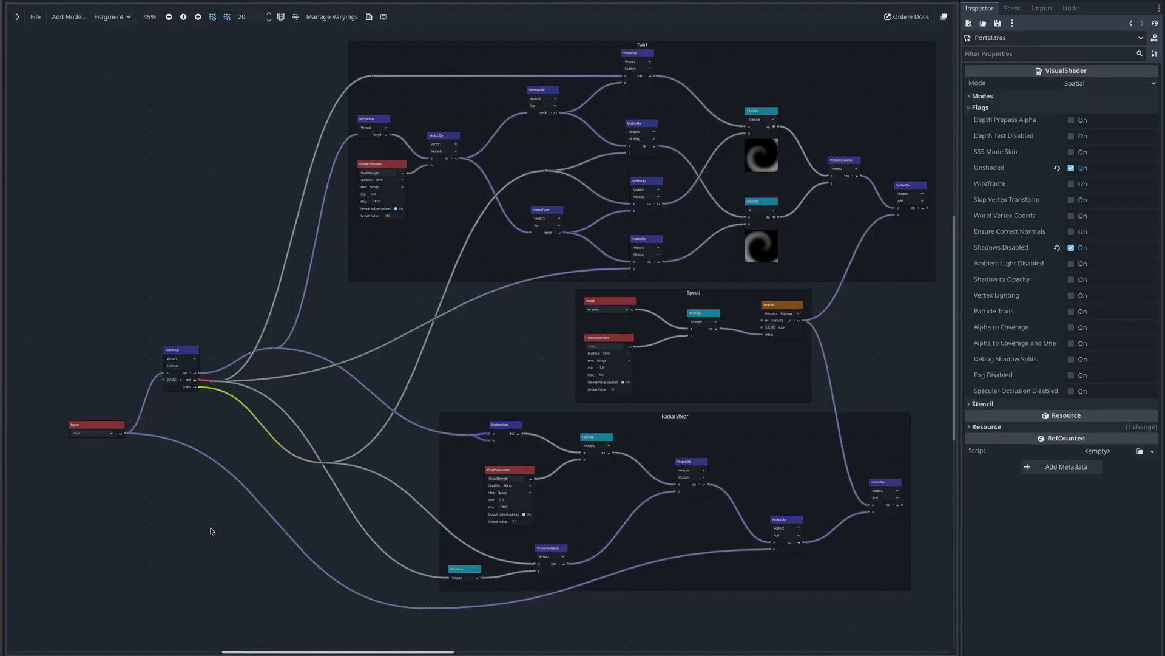
- Add a Texture2DParameter node near the Output and rename it Texture
scroll(310, 358, "up", 4)
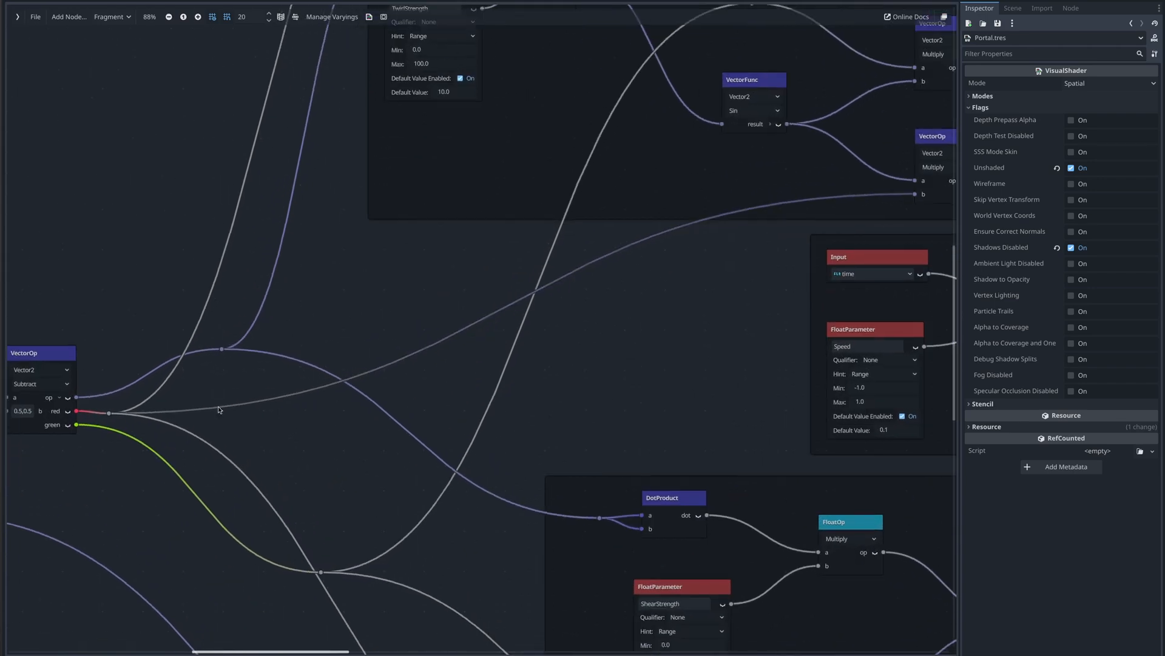
middle_click_drag(218, 410, 115, 578)
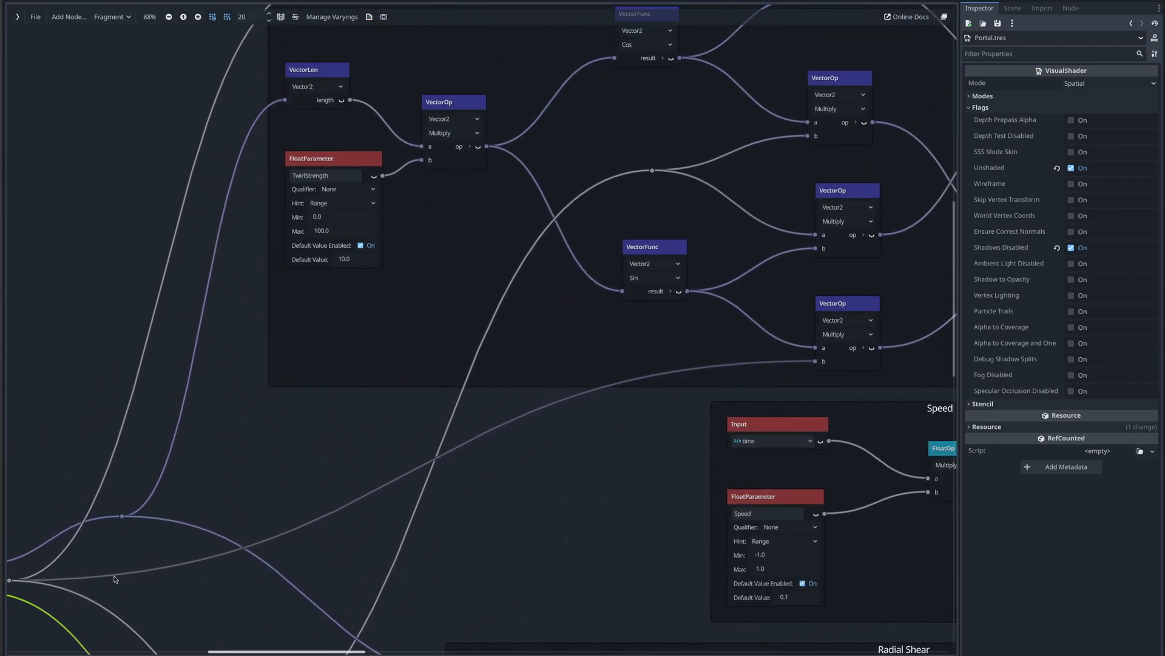
middle_click_drag(625, 433, 719, 373)
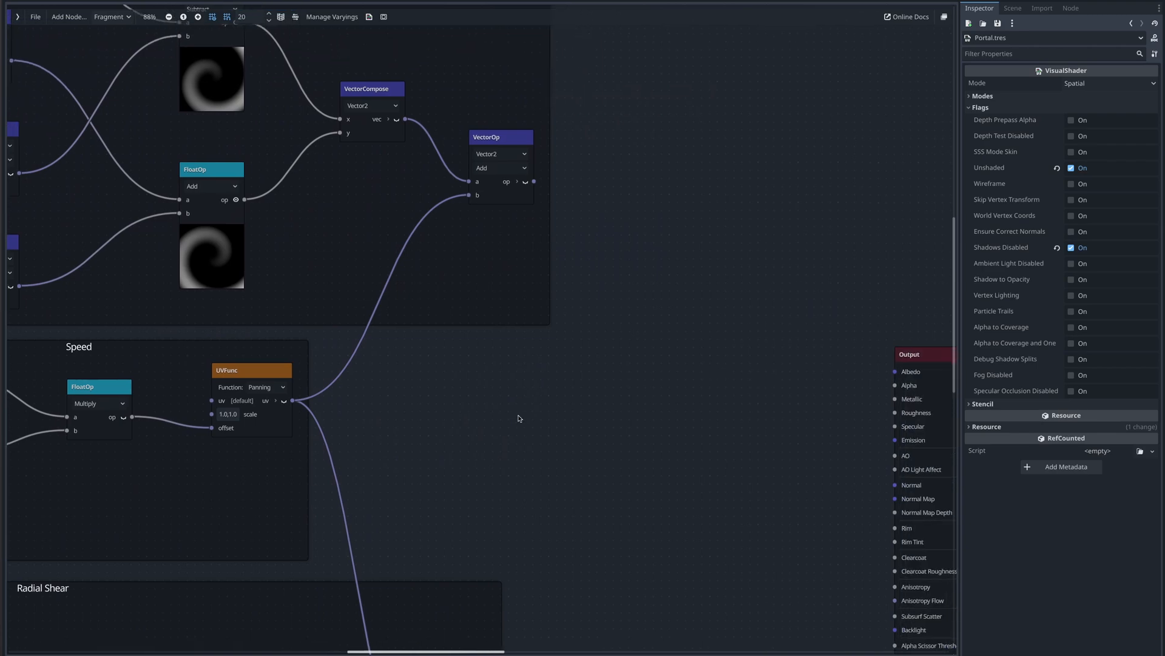
right_click(500, 416)
type("text")
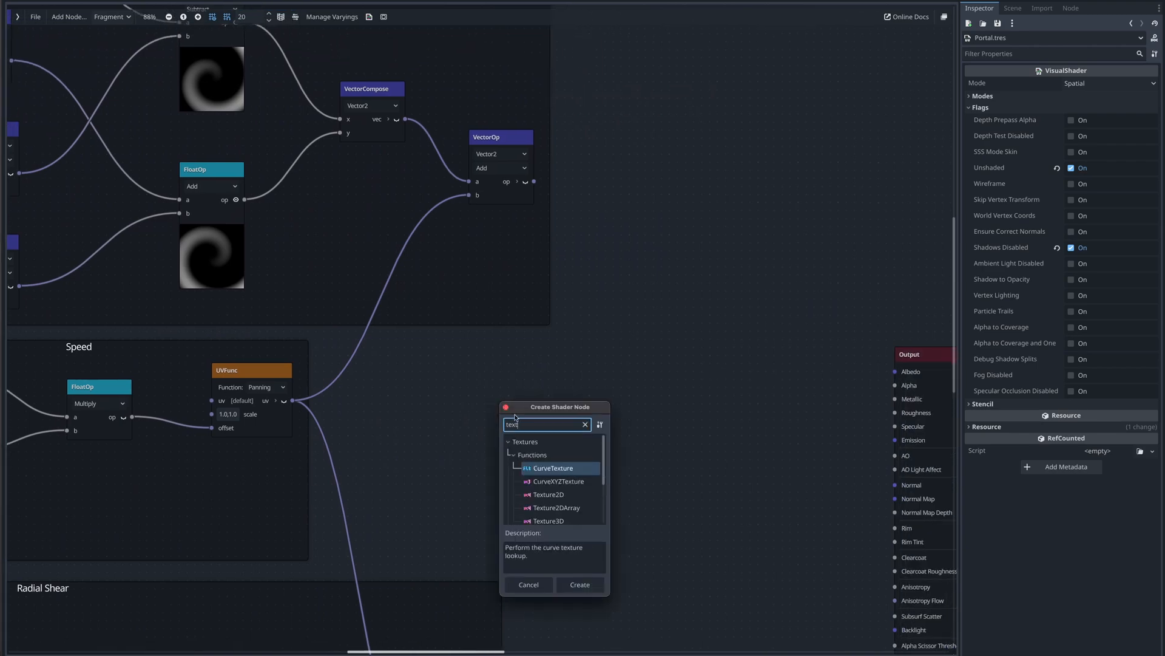
scroll(562, 476, "down", 5)
double_click(563, 471)
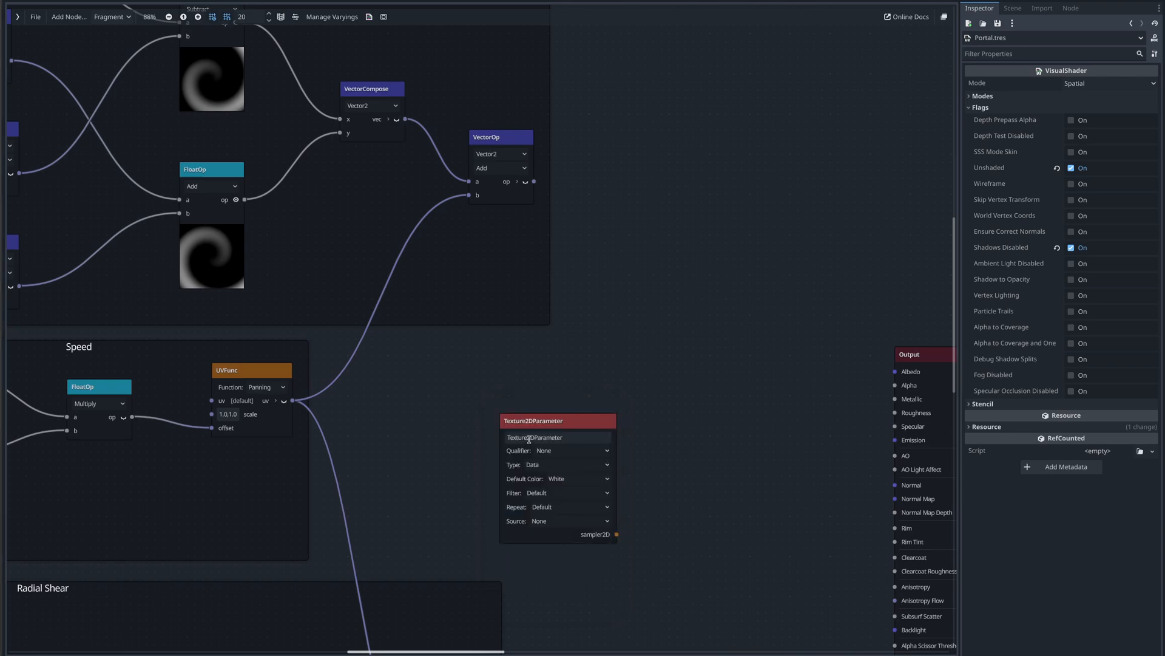
left_click_drag(529, 437, 461, 391)
key("BackSpace")
key("BackSpace")
key("Return")
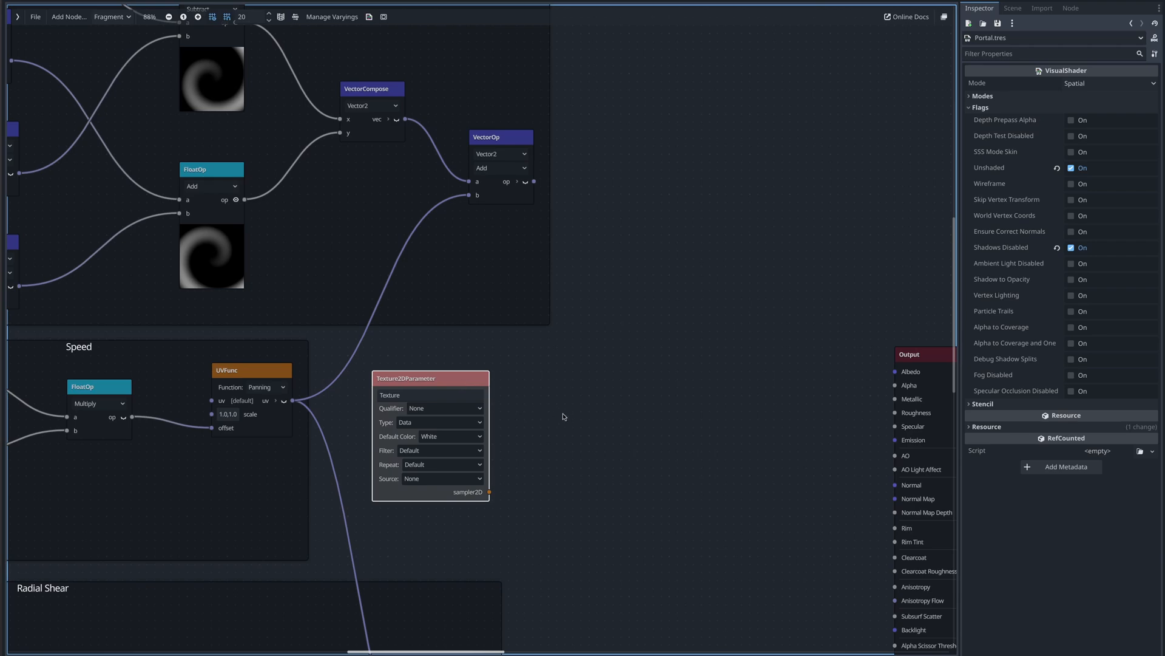
- Add a Texture2D node, connect the Texture parameter's sampler2D to it, and set its source to SamplerPort
right_click(592, 408)
left_click(602, 416)
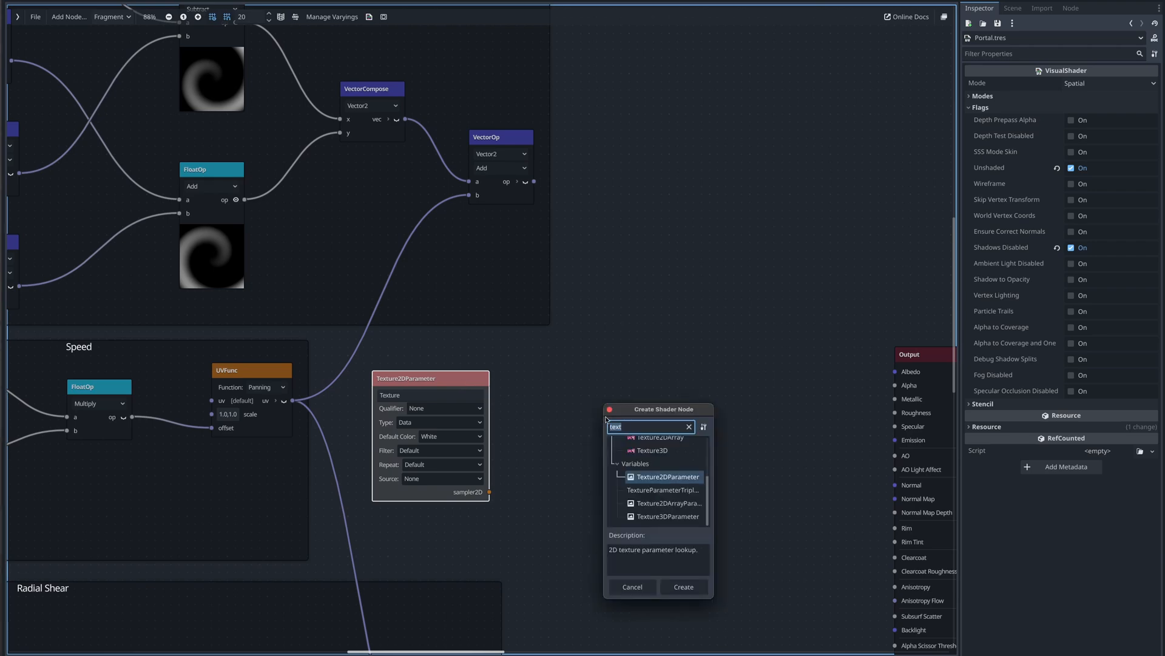
scroll(643, 461, "up", 2)
double_click(643, 452)
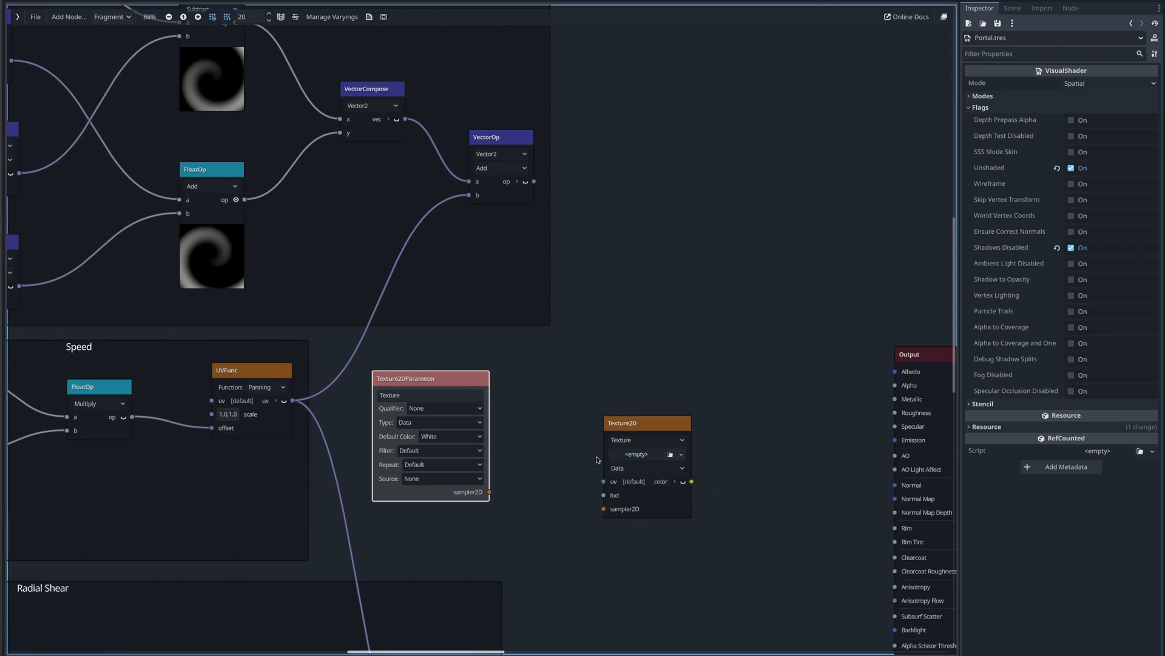
left_click_drag(489, 493, 602, 509)
left_click(637, 441)
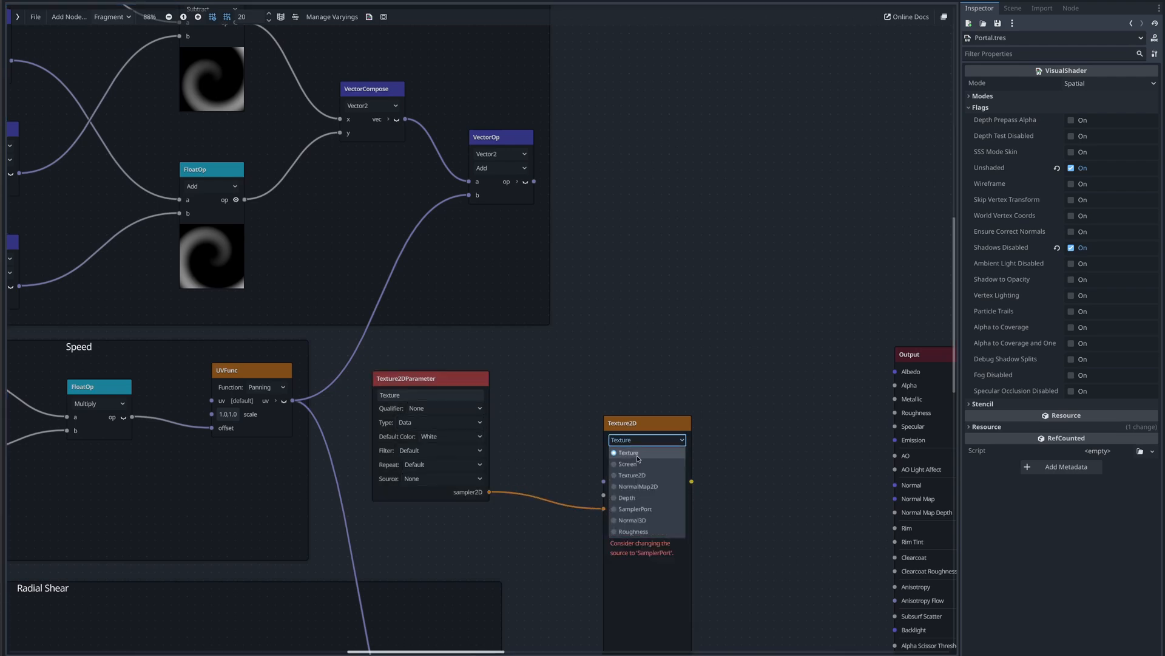
left_click(631, 508)
- Move the Texture2D node up and connect the Add VectorOp output to its uv input
left_click_drag(637, 428, 625, 181)
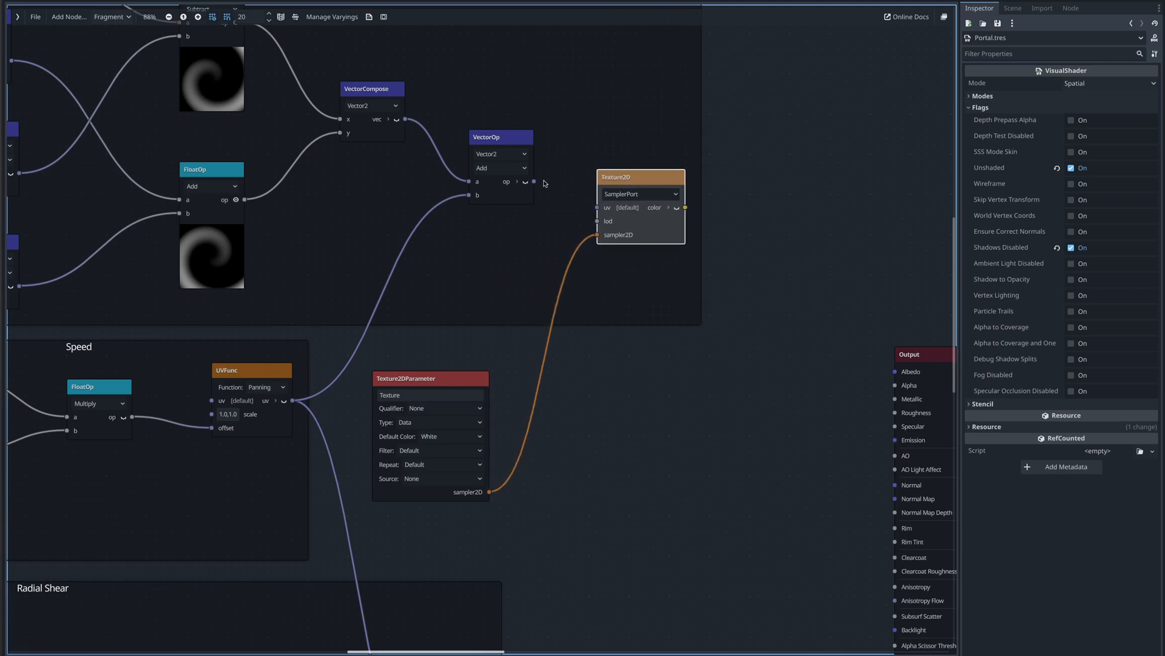
left_click_drag(535, 181, 597, 209)
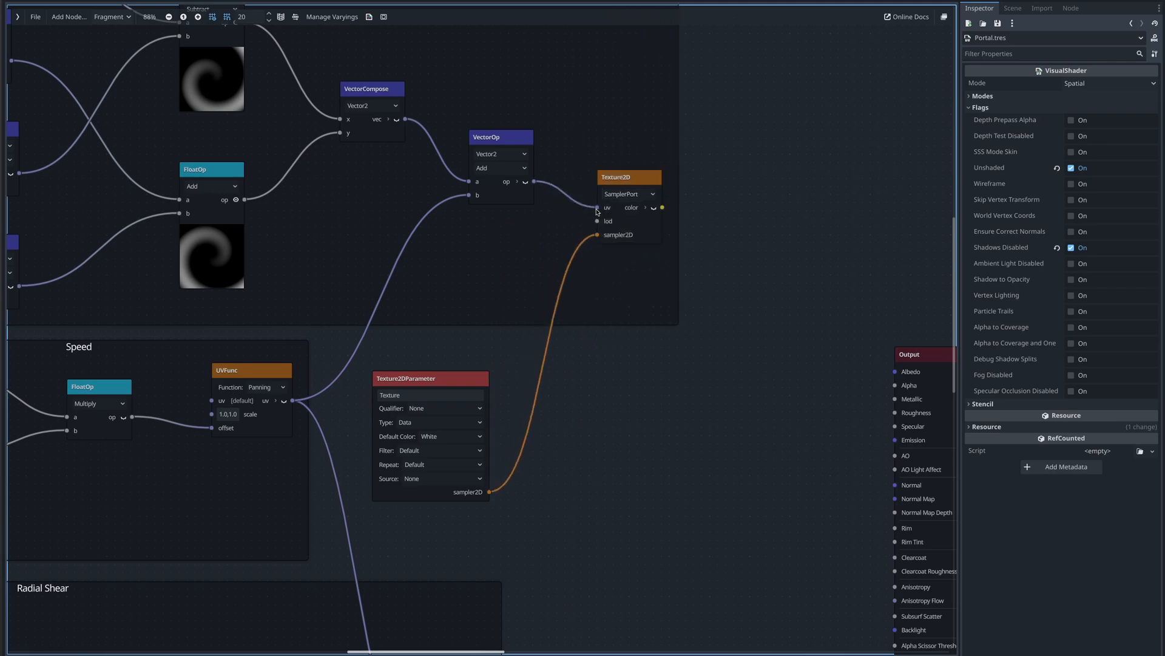
- Add a FloatParameter node below the Texture2D node
right_click(620, 276)
type("floatp")
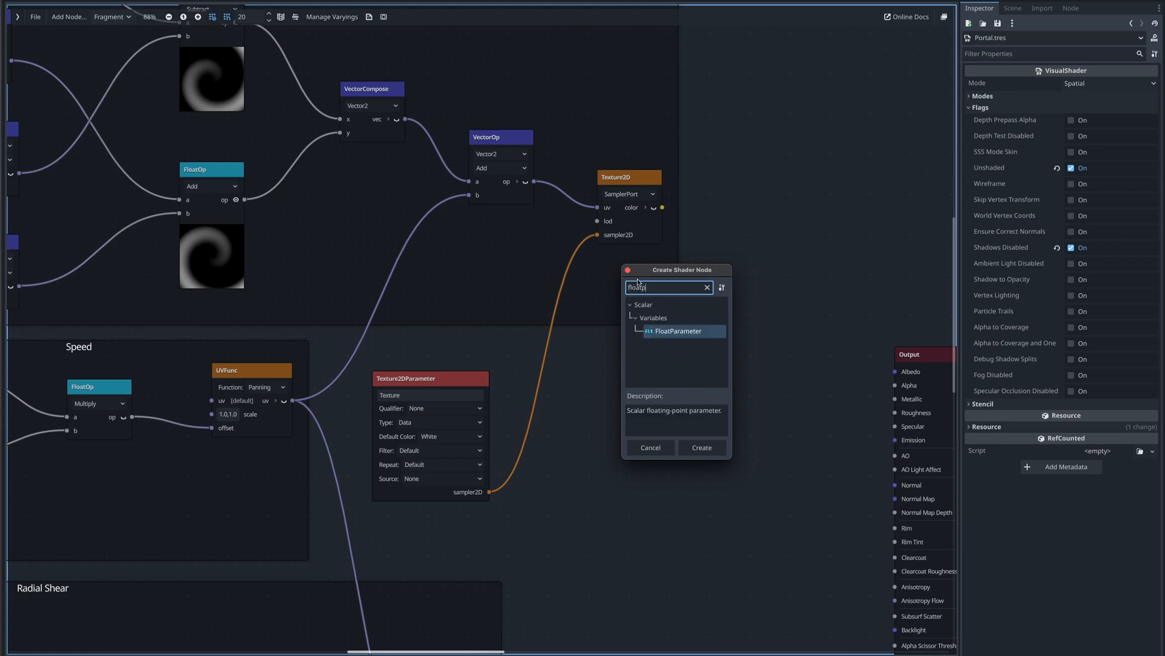
key("Return")
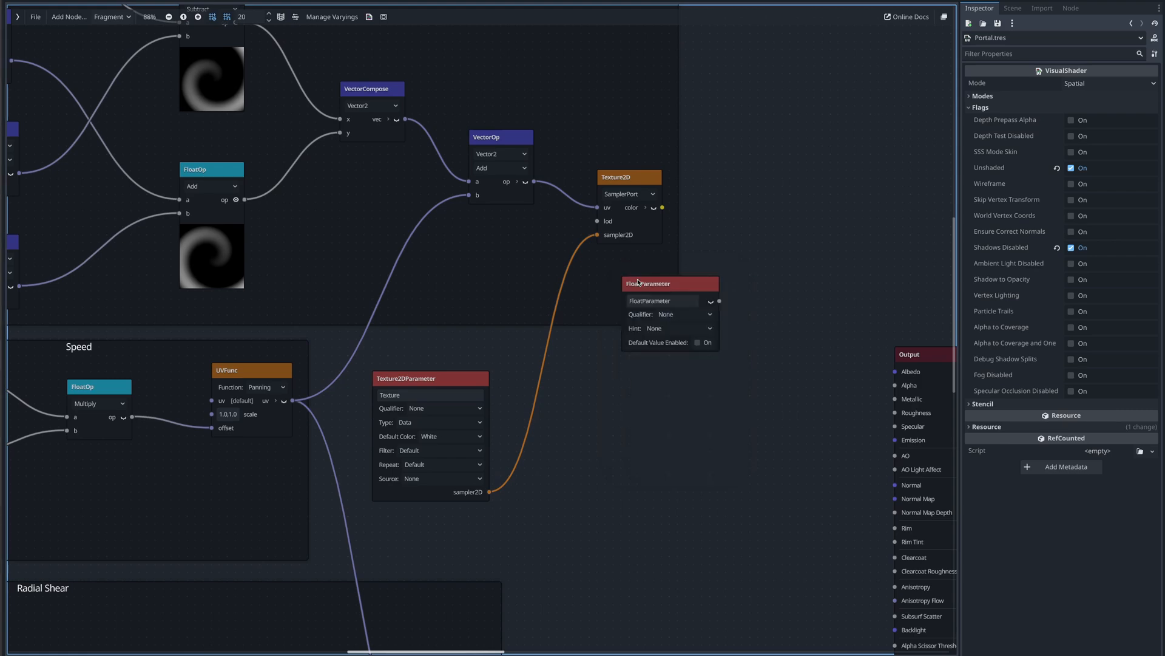
left_click_drag(638, 281, 615, 265)
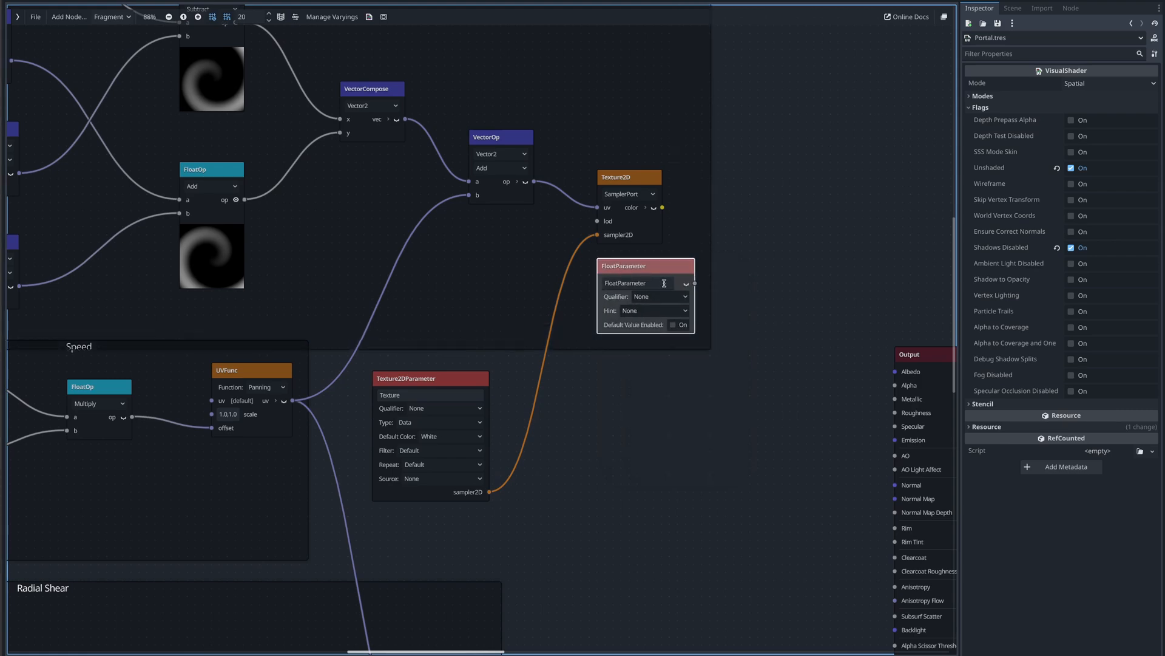
- Rename the float parameter to TwirlDistortion
scroll(695, 306, "up", 2)
double_click(621, 274)
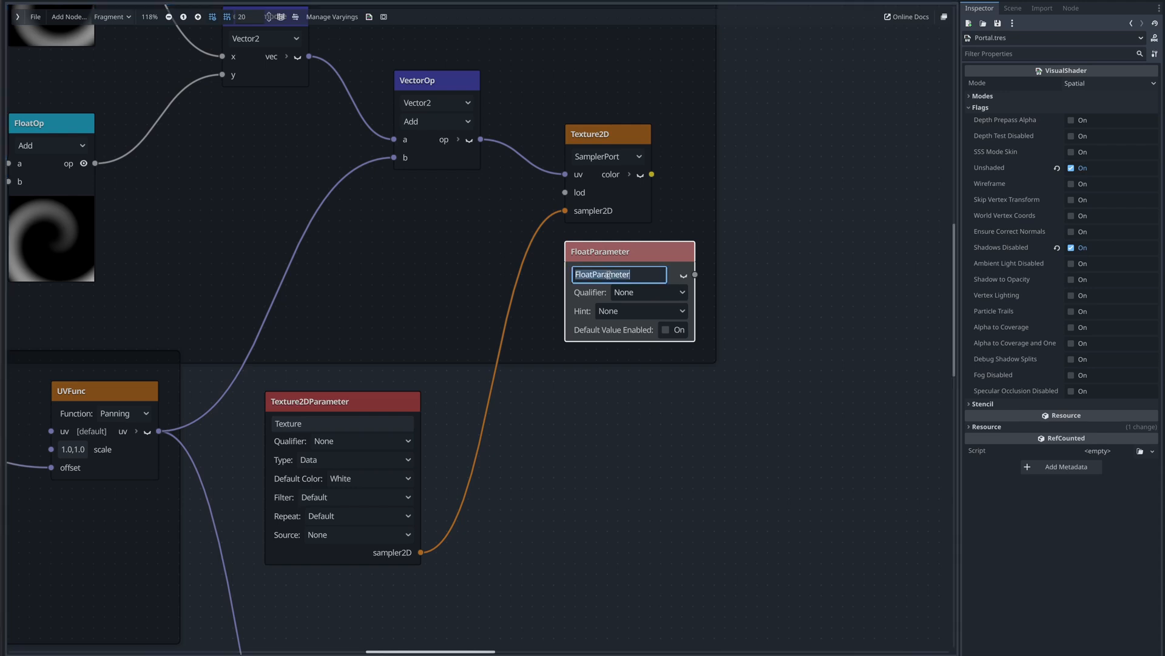
type("TwirlDistortion")
- Set TwirlDistortion's hint to Range with a minimum of 0.01
left_click(569, 378)
left_click(612, 316)
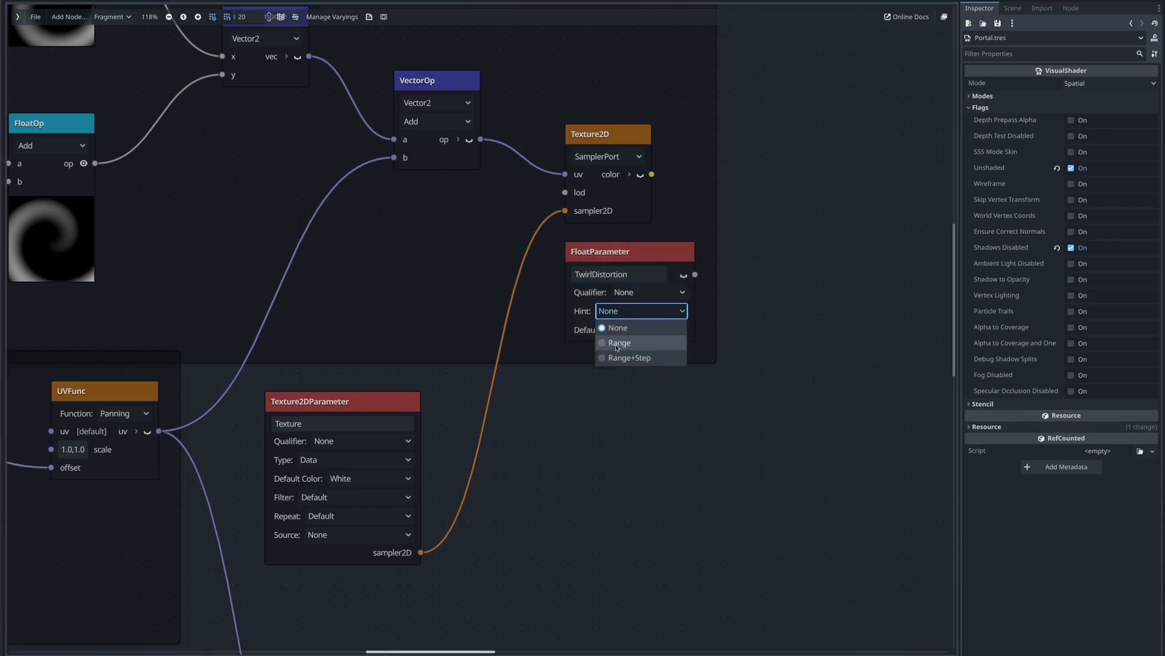
left_click(617, 341)
left_click(625, 328)
type("0.01")
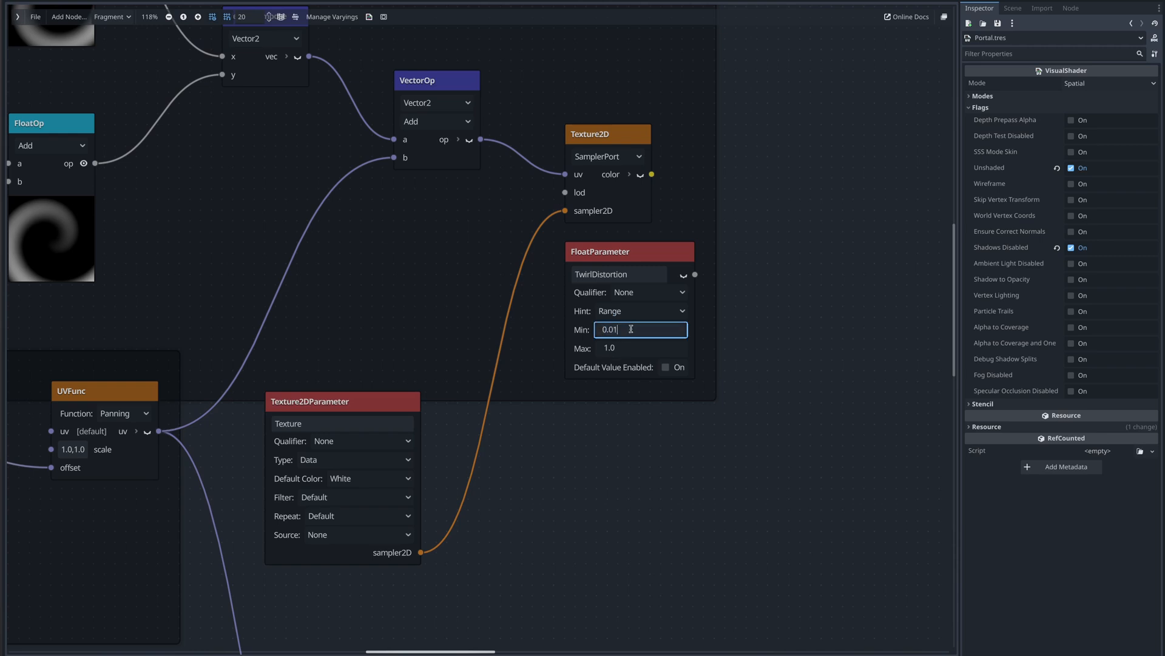
key("Return")
- Set TwirlDistortion's maximum to 10 and enable a default value of 2
left_click(628, 348)
type("1")
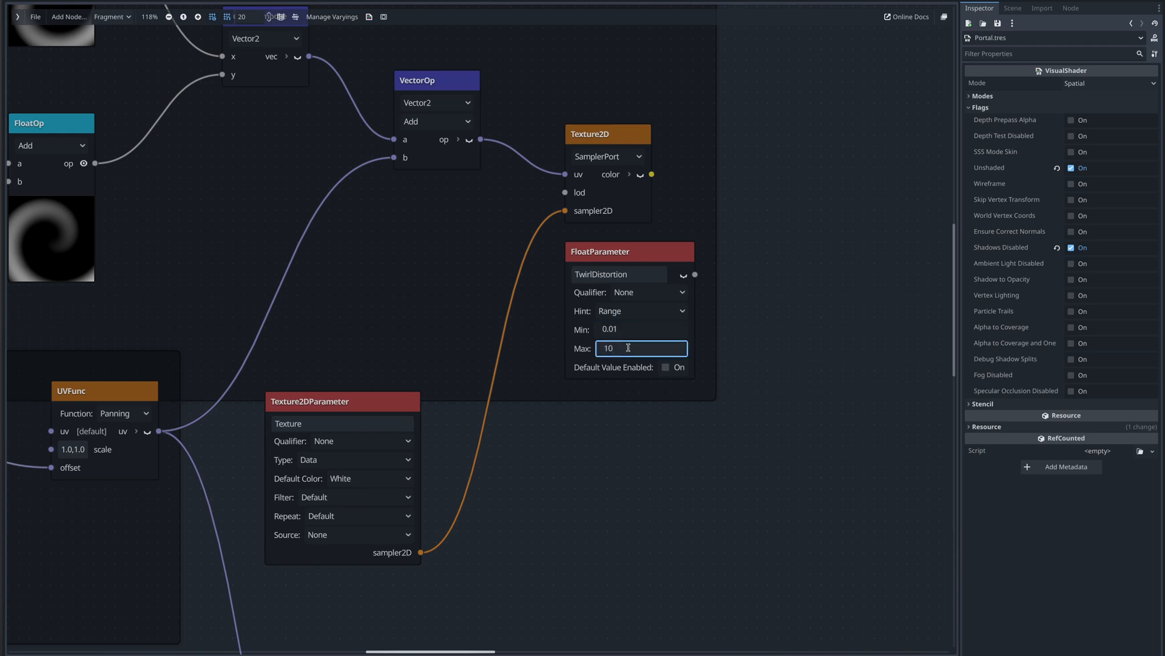
type("0")
key("Return")
left_click(666, 367)
left_click(653, 387)
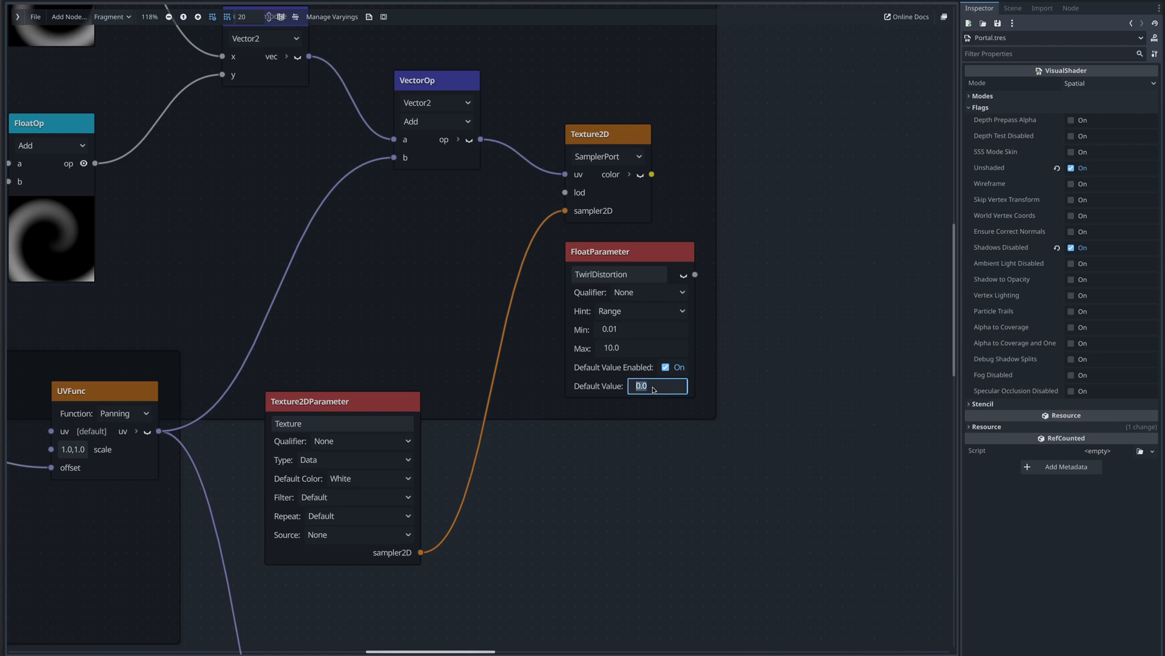
type("2")
key("Return")
- Add a Vector3 Pow VectorOp node to the right of the Texture2D node
right_click(683, 214)
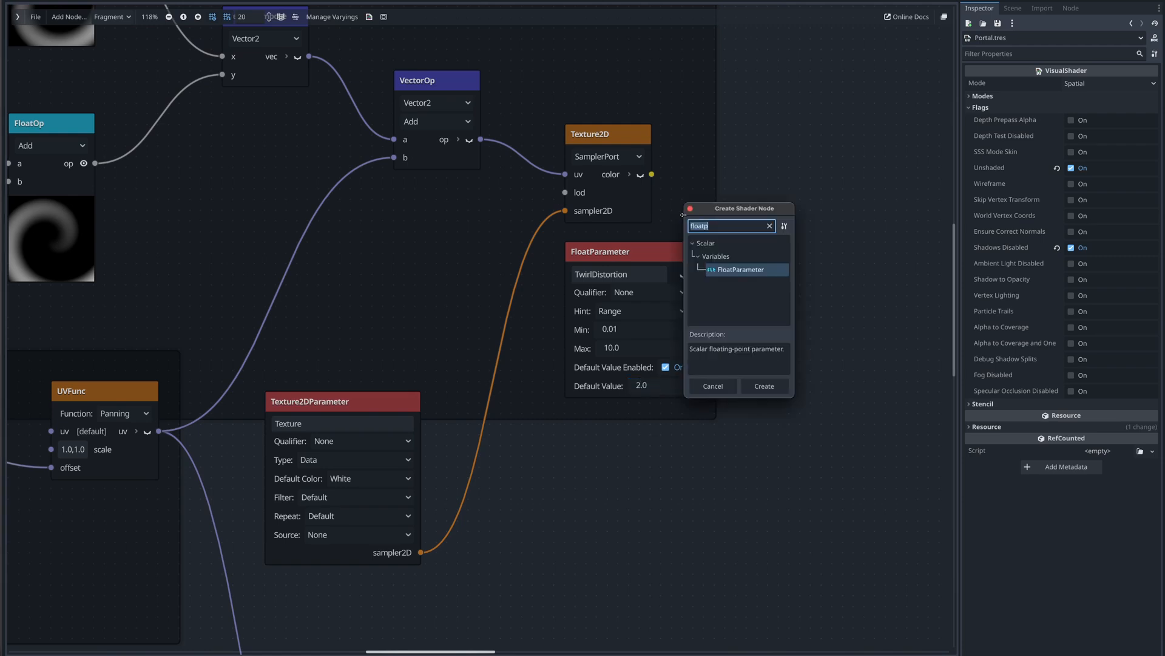
type("pow")
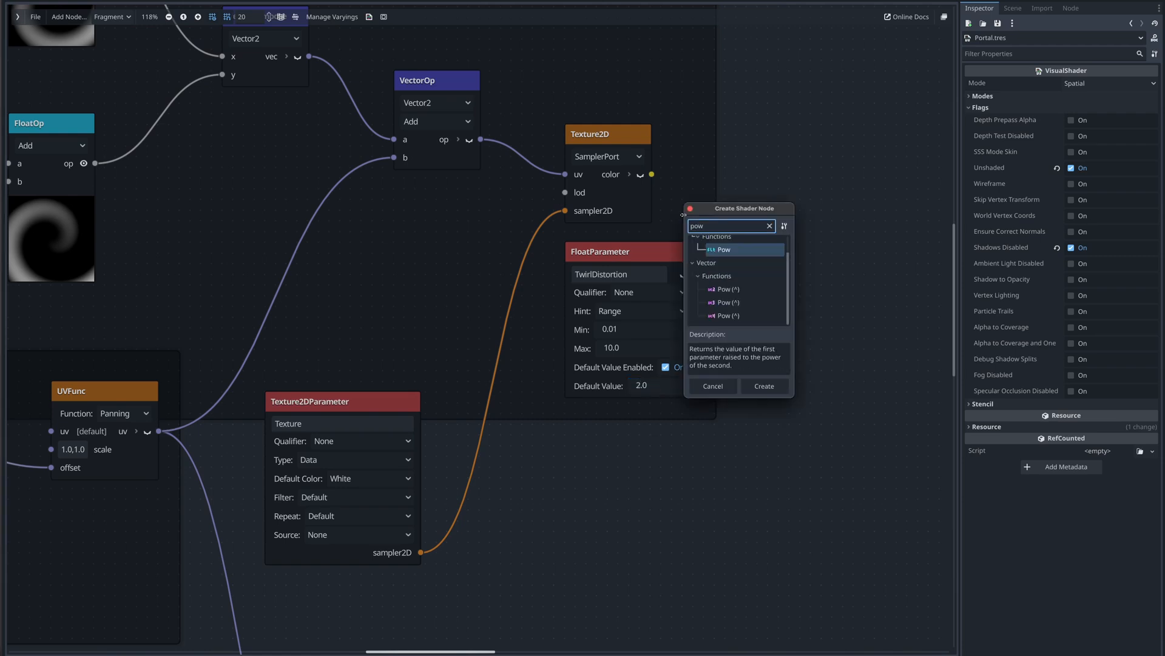
double_click(732, 301)
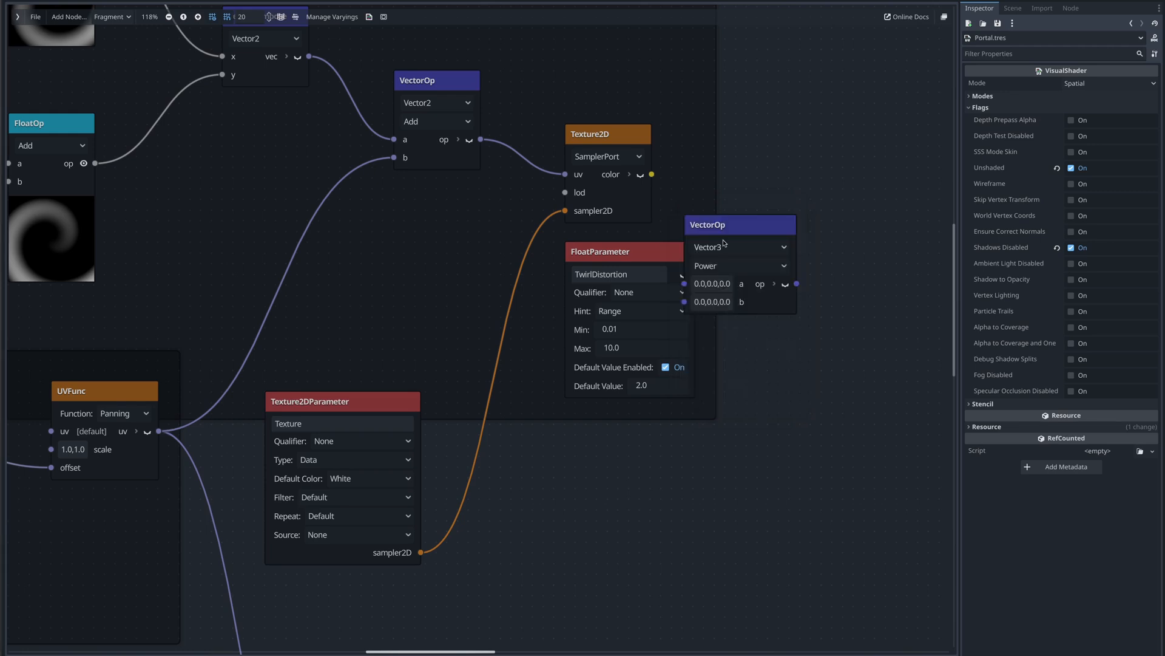
left_click_drag(723, 230, 792, 178)
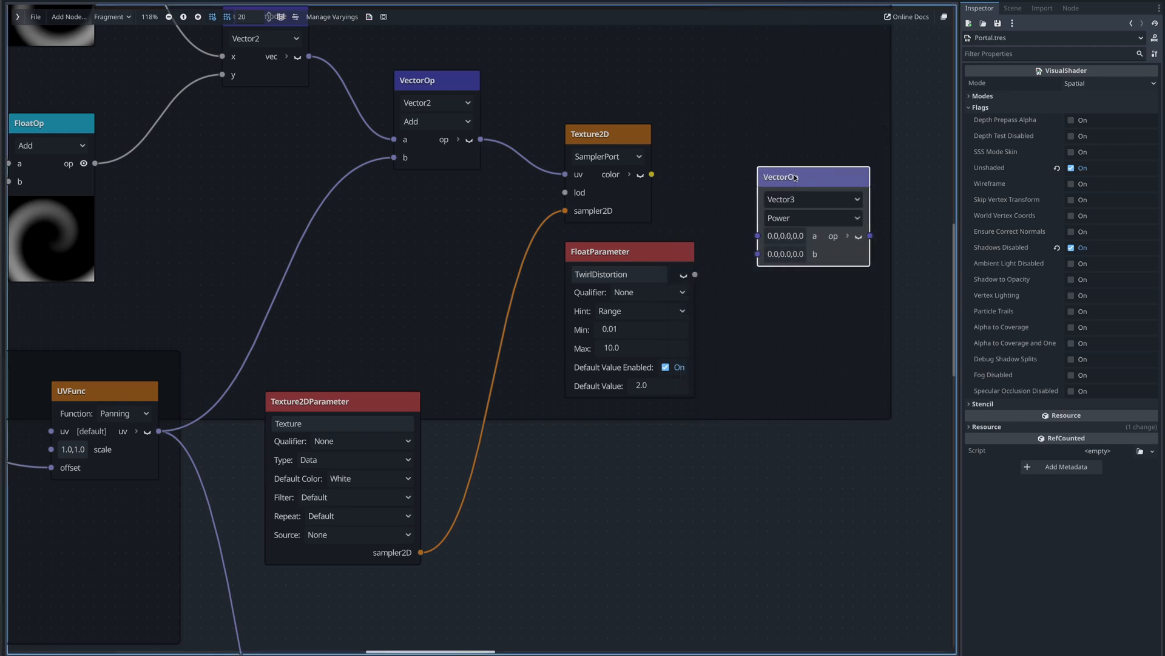
- Expand the Texture2D node's channels and feed its red output and TwirlDistortion into the Pow node's a and b inputs
left_click(632, 175)
left_click_drag(640, 141, 648, 108)
left_click_drag(678, 160, 758, 236)
left_click_drag(695, 276, 758, 254)
left_click_drag(789, 179, 790, 158)
- Move the Output node and connect the Pow node's output to Albedo
scroll(597, 278, "right", 5, "shift")
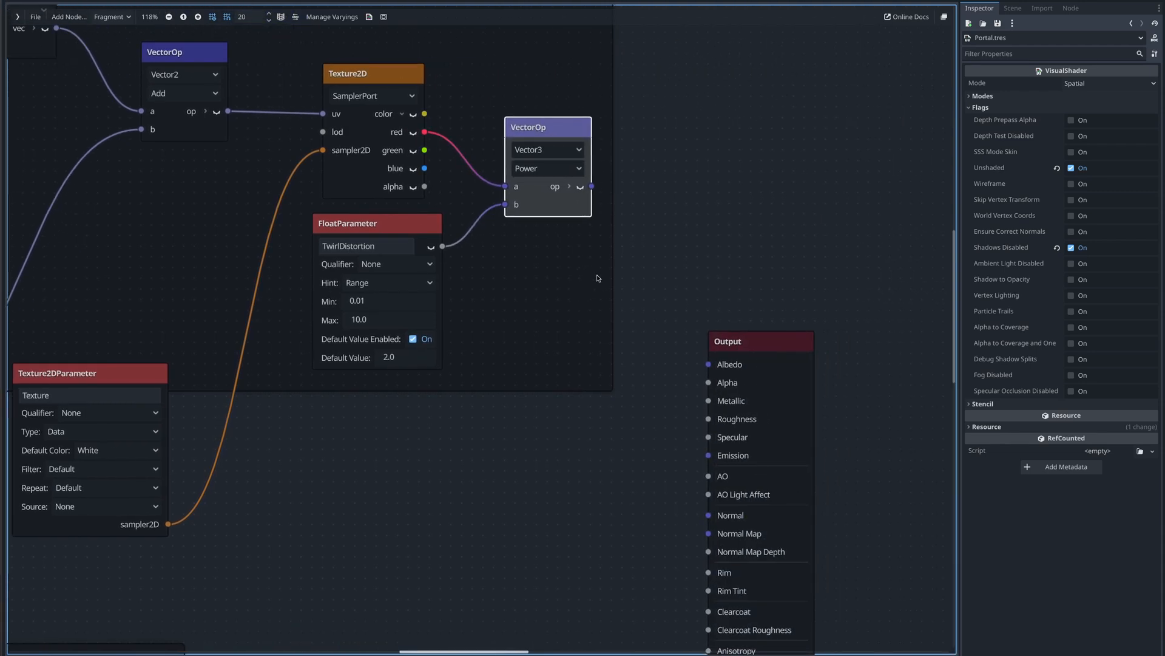
left_click_drag(740, 345, 849, 317)
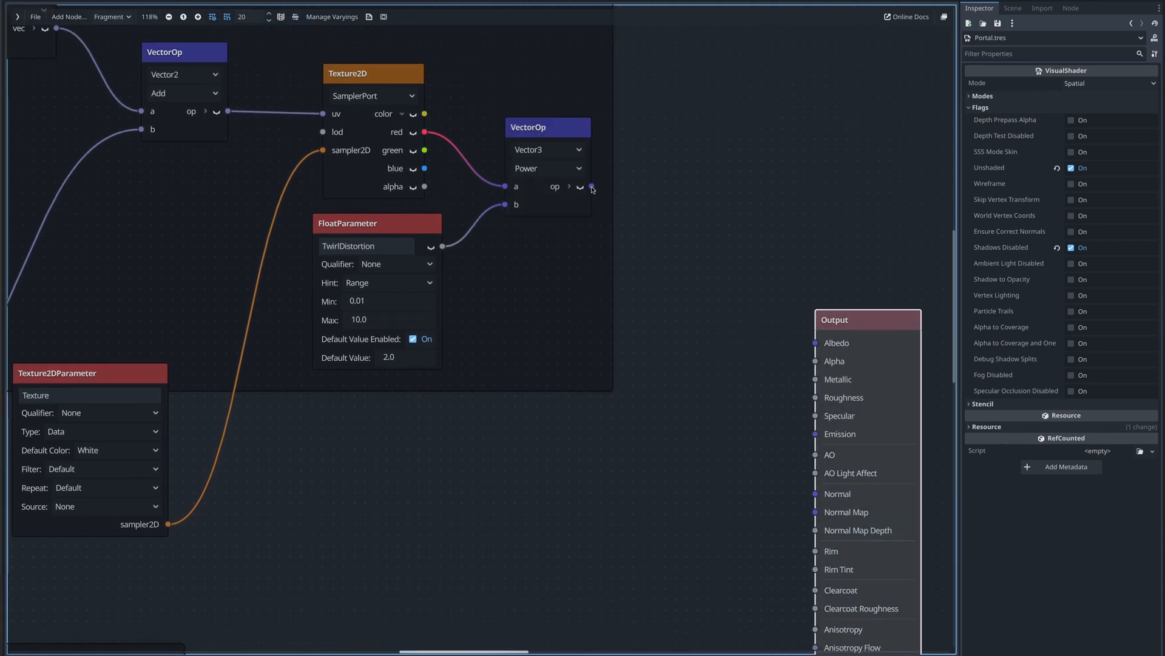
left_click_drag(591, 187, 808, 347)
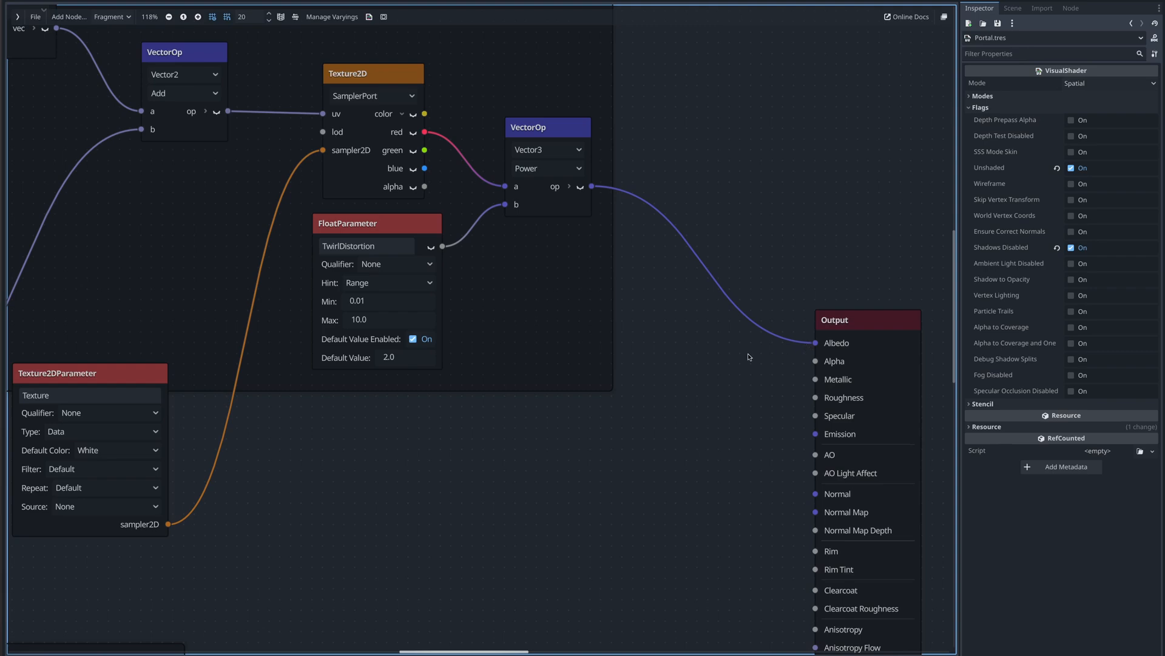
- Assign PortalCircleTexture.png from the Textures folder to the quad material's Texture shader parameter
key("shift+F12")
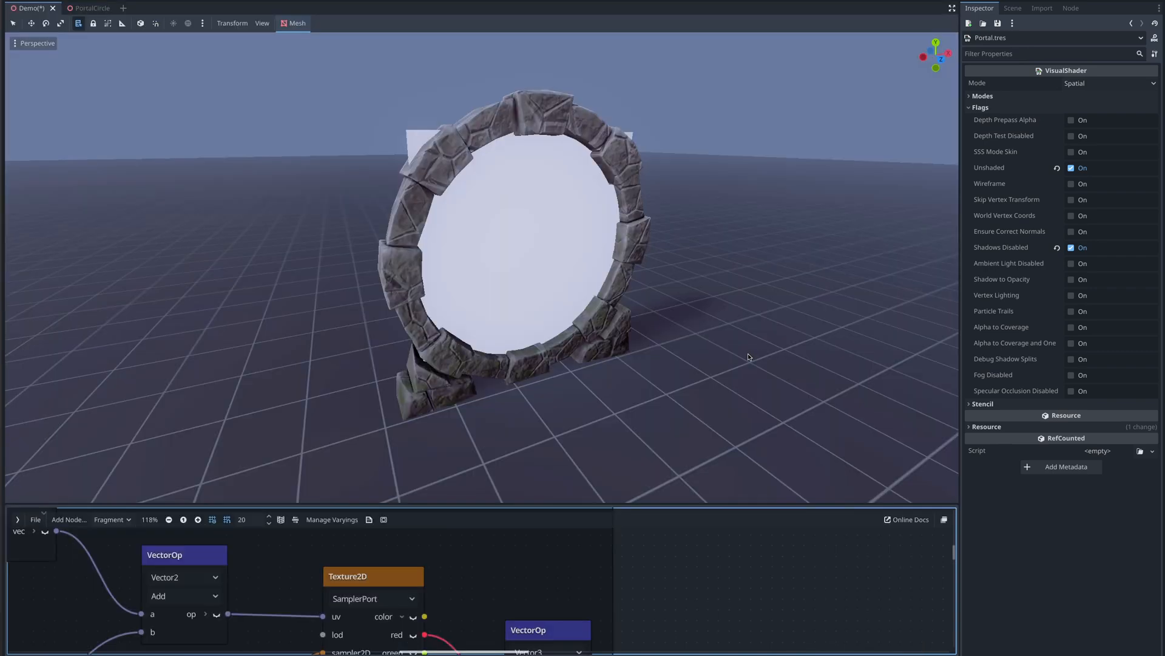
left_click(1013, 8)
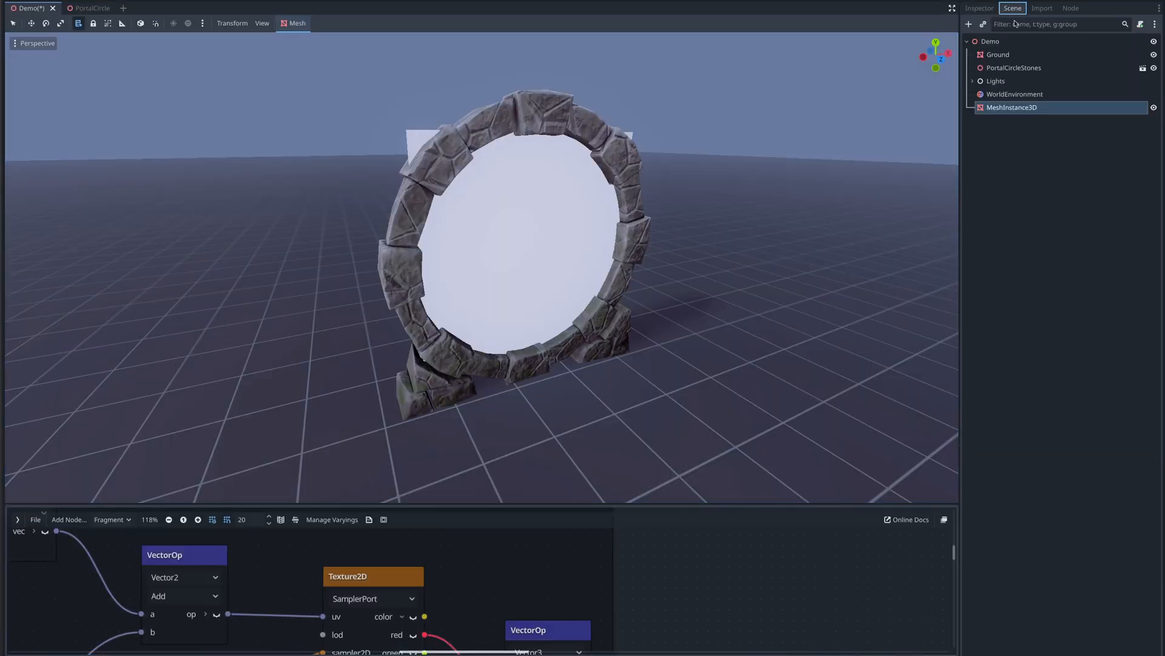
left_click(979, 8)
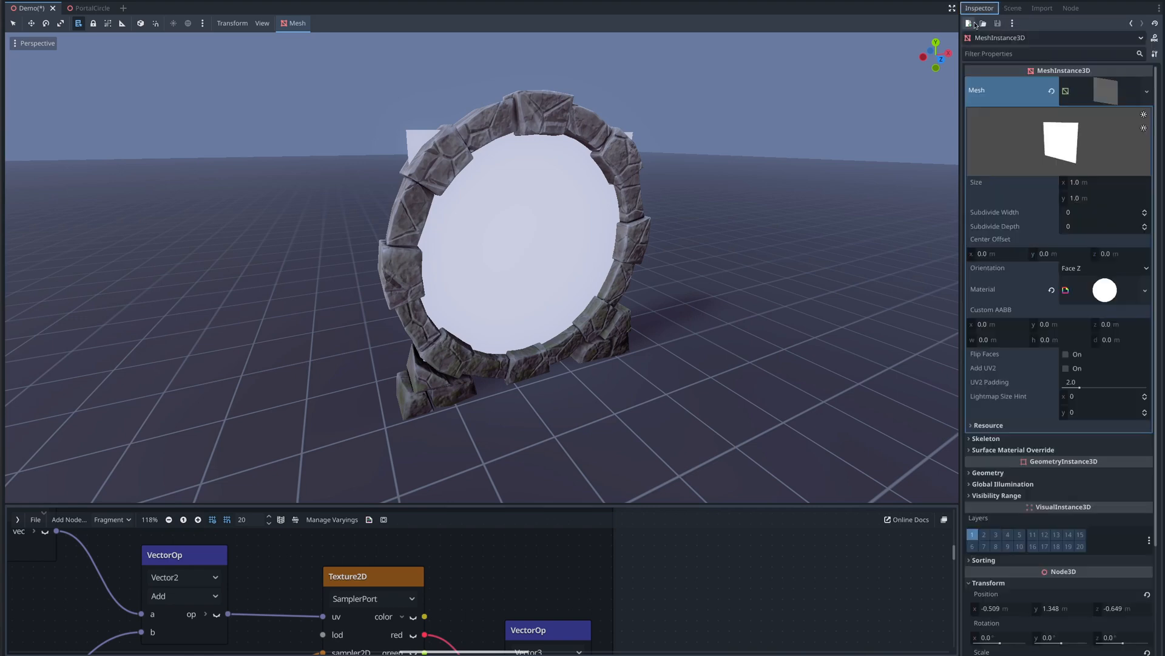
left_click(1100, 294)
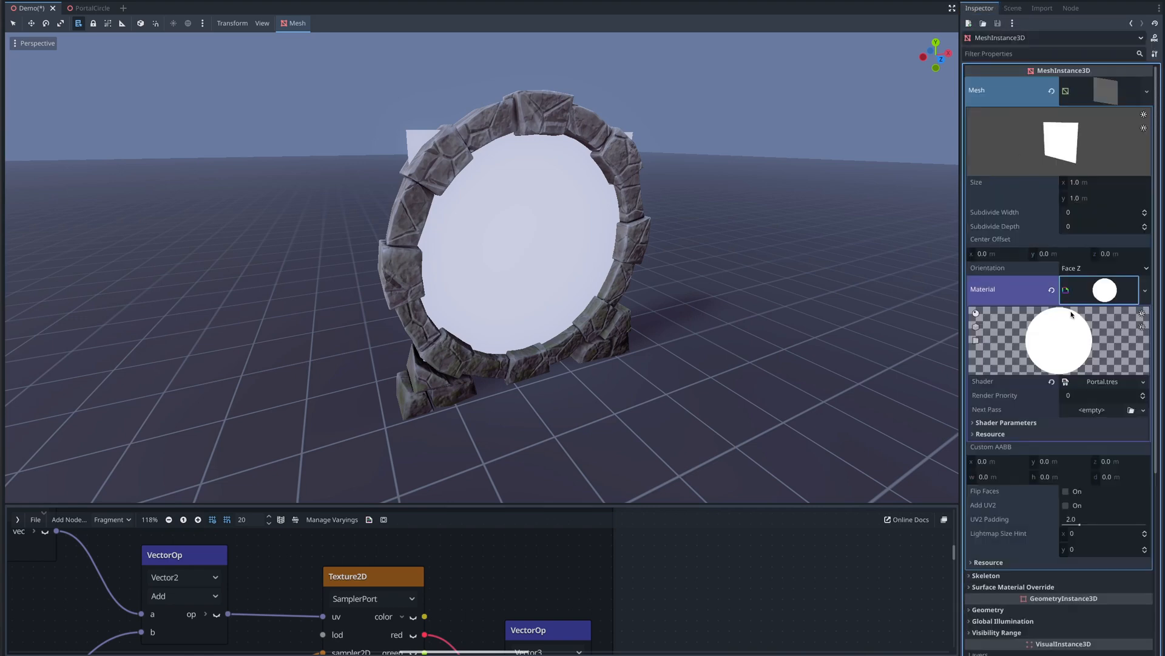
left_click(975, 423)
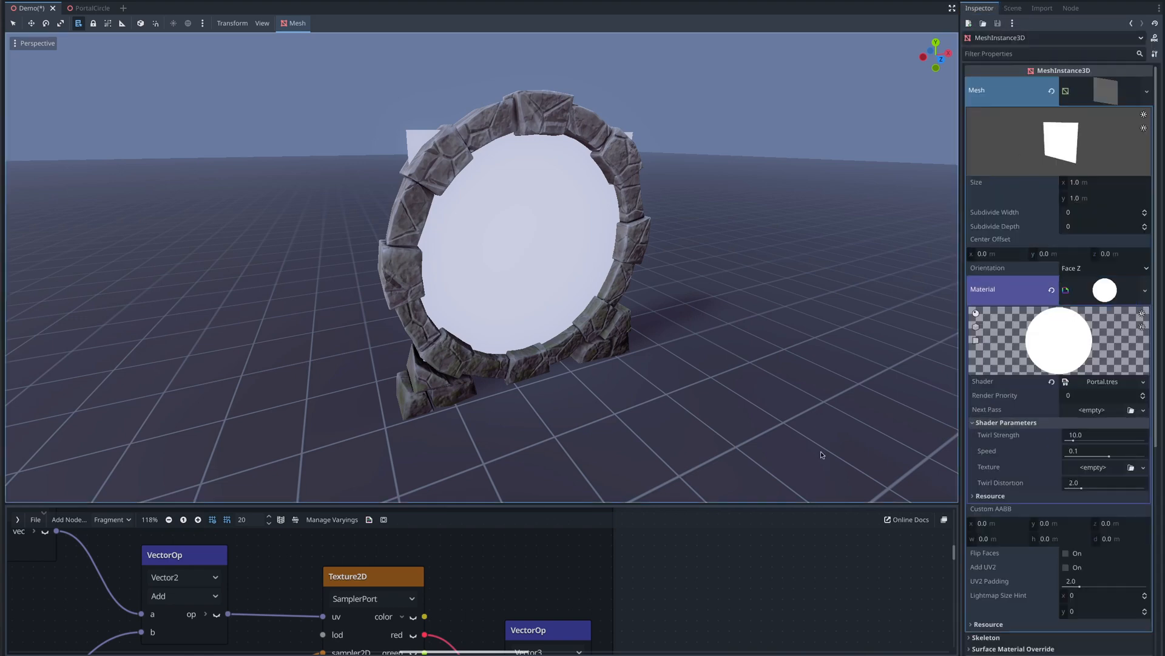
left_click(28, 654)
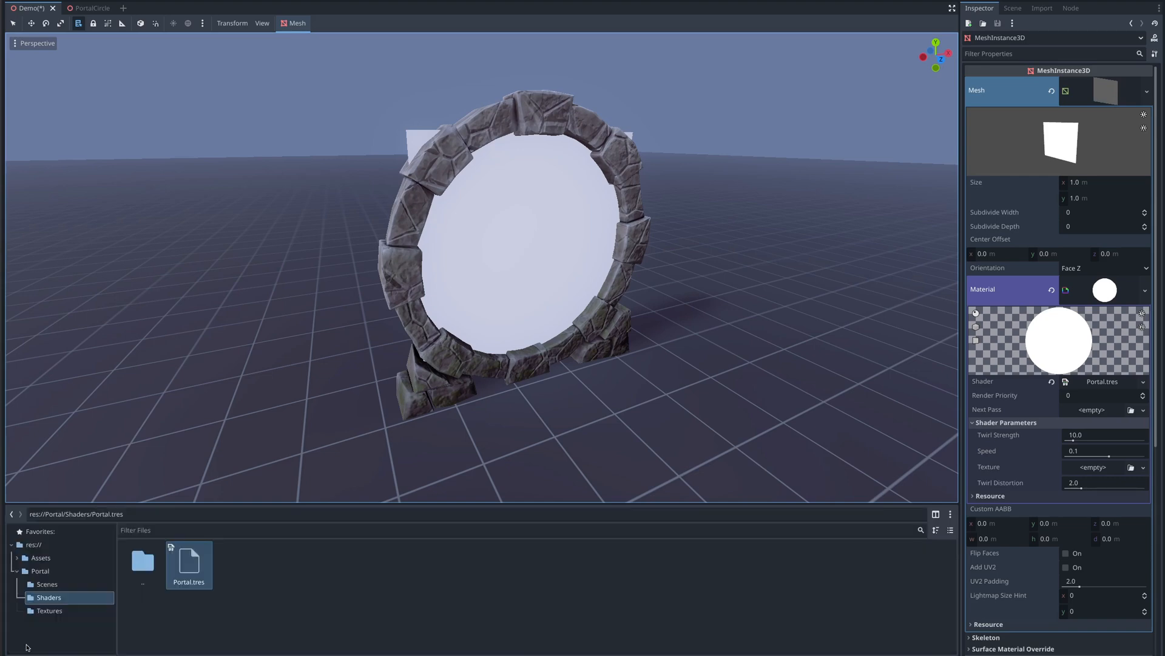
left_click(37, 612)
left_click_drag(225, 581, 1095, 467)
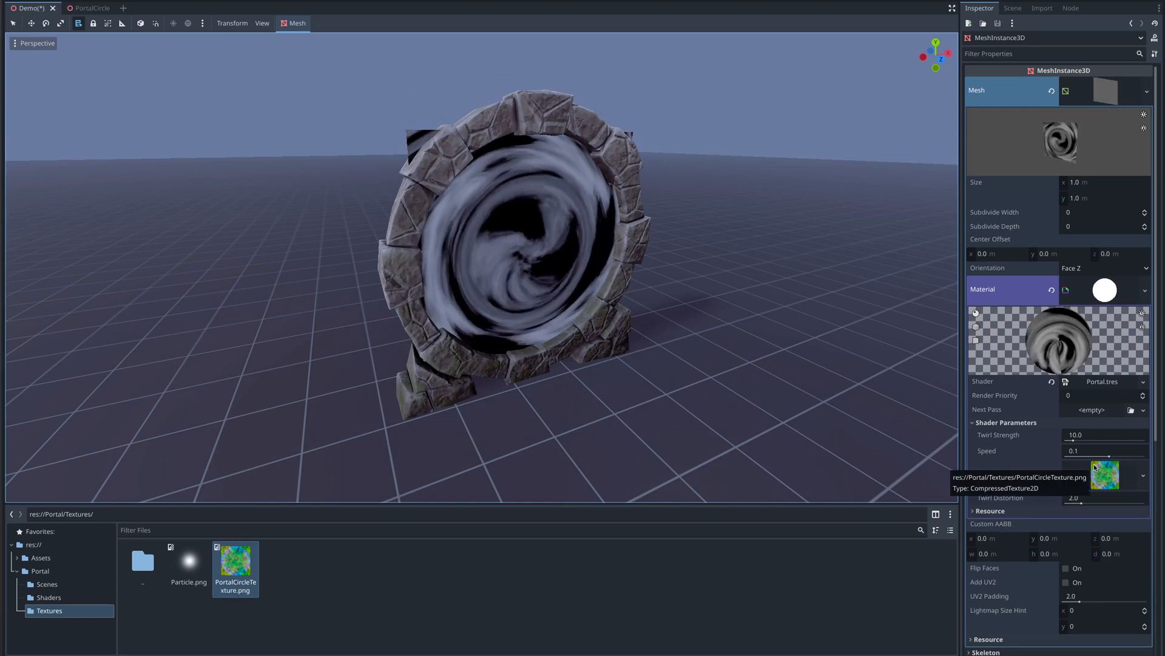
- Hide the PortalCircleStones node and return to the quad's material properties
left_click(1013, 8)
left_click(1154, 68)
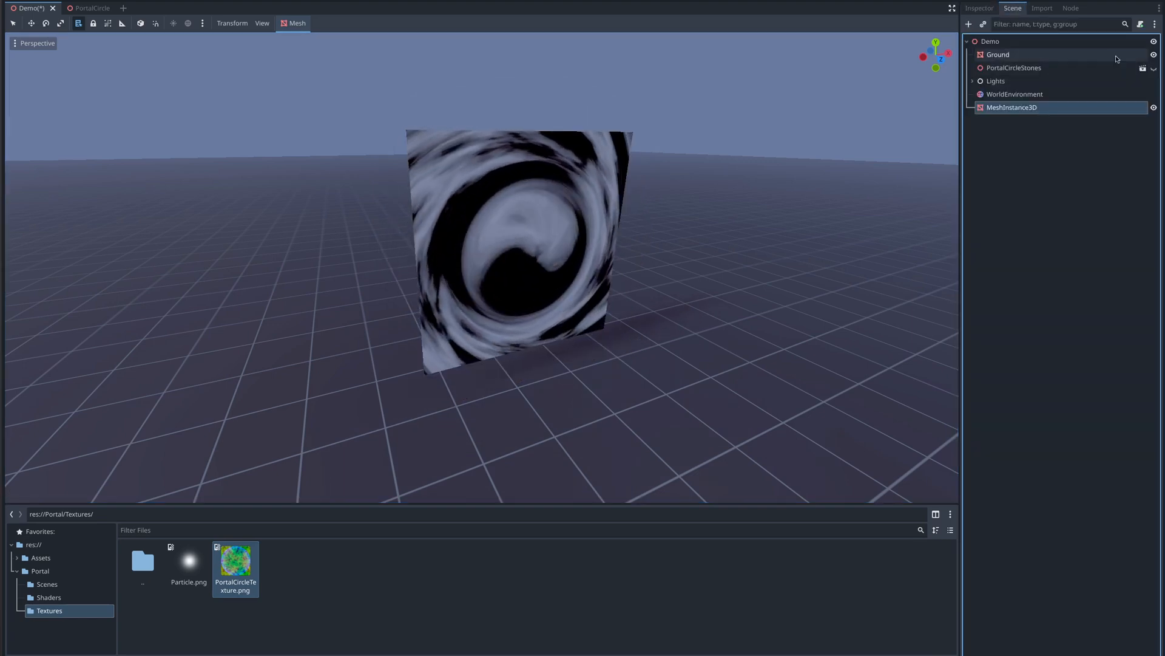
left_click(980, 8)
- Set the material's Twirl Strength shader parameter to 22
scroll(628, 198, "up", 3)
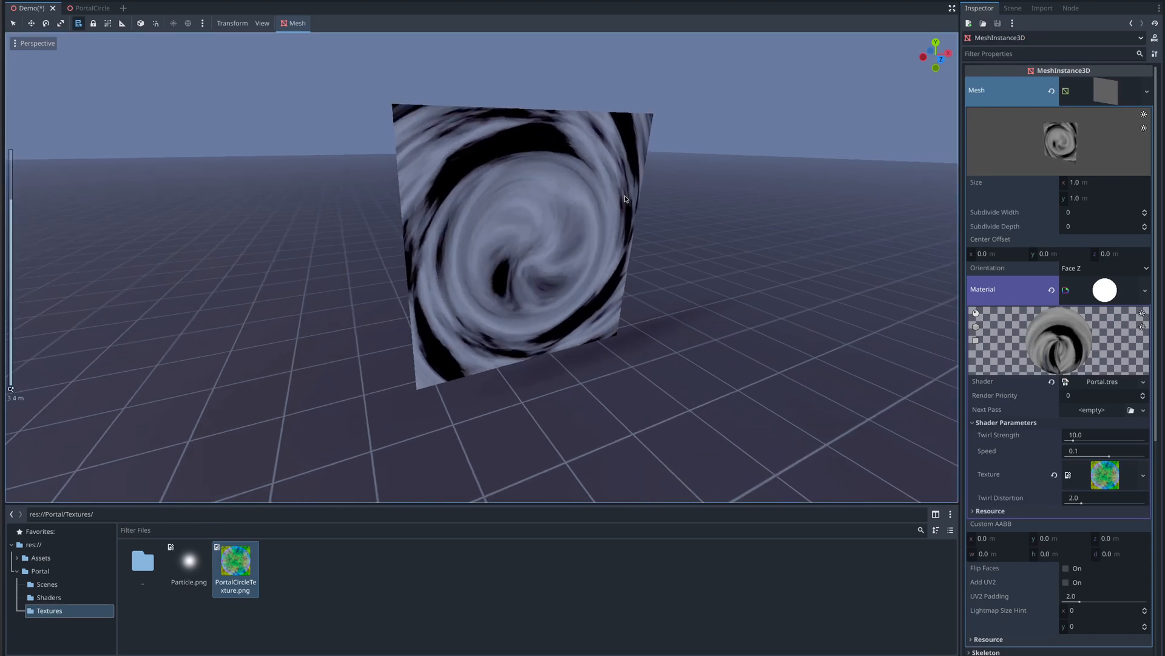
middle_click_drag(628, 198, 608, 187)
scroll(609, 188, "up", 1)
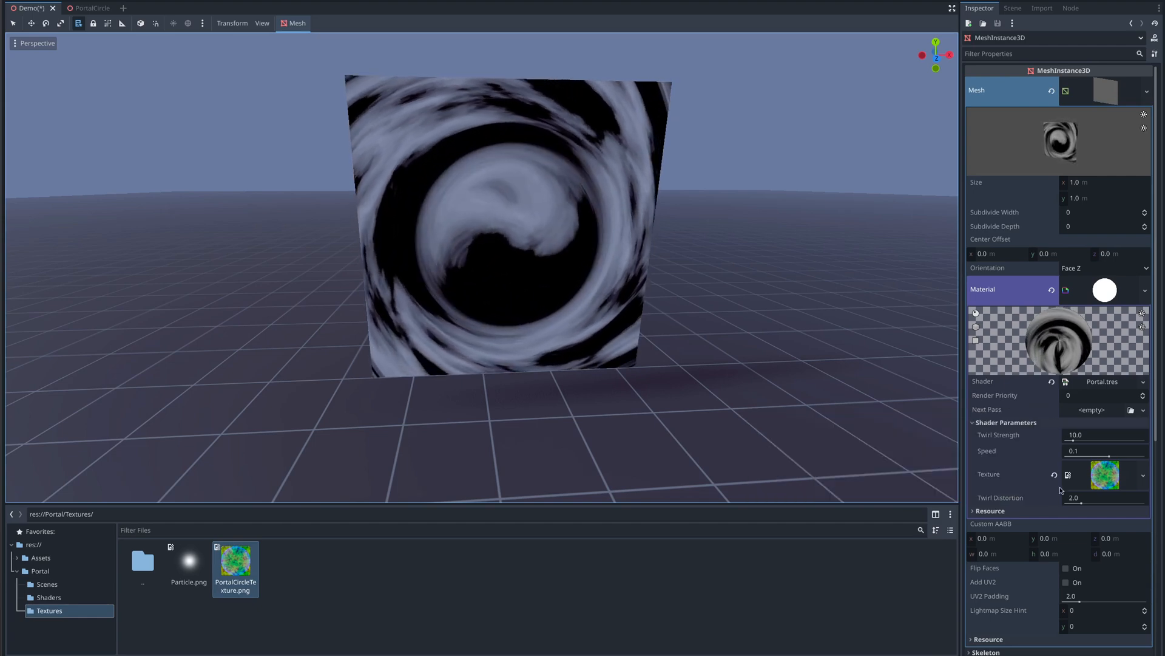
mouse_move(1073, 440)
left_mouse_down()
mouse_move(1121, 435)
mouse_move(1096, 439)
left_mouse_up()
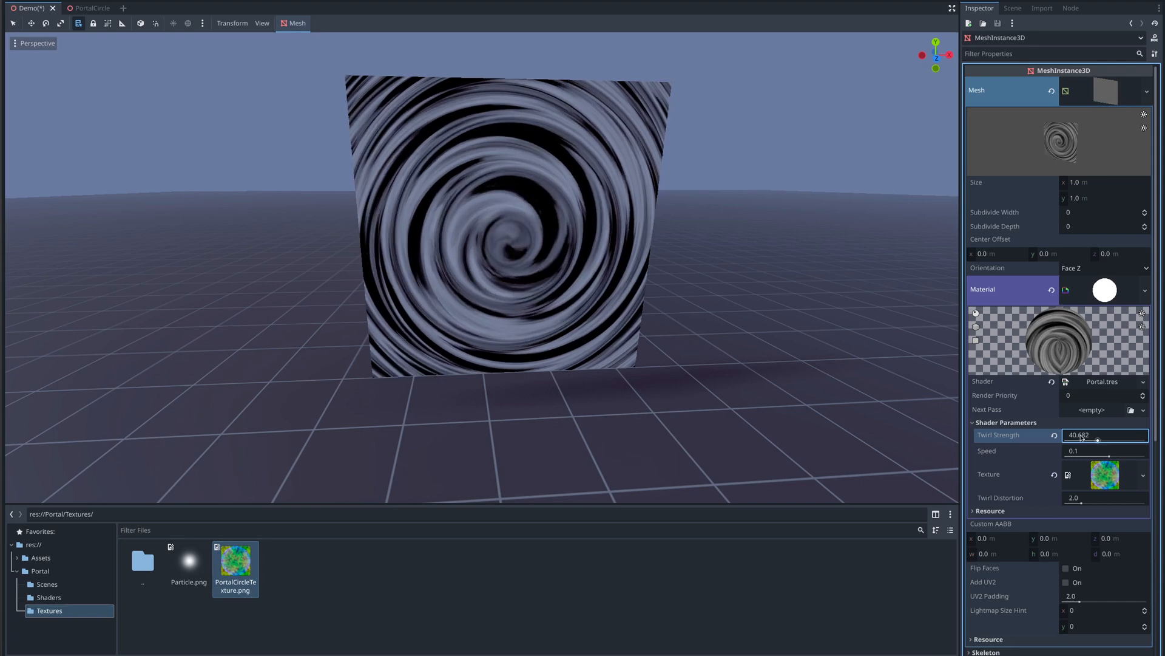
left_click(1081, 436)
type("22")
key("Return")
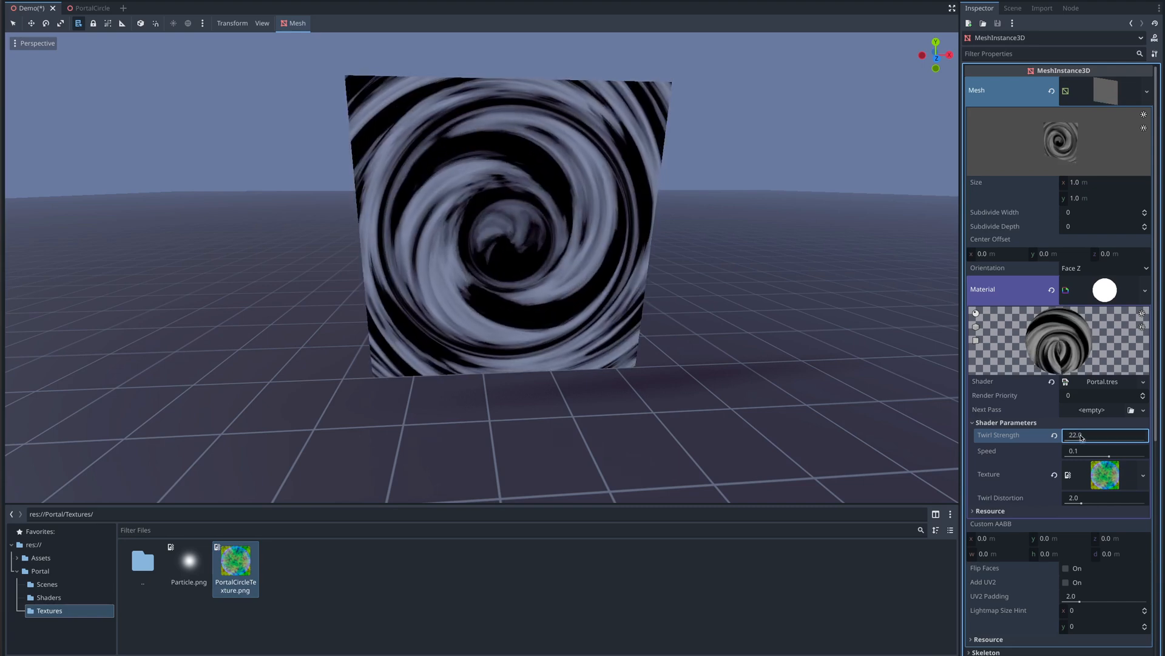
- Set Speed to about -0.332 and Twirl Distortion to about 2.17
left_click_drag(1110, 457, 1093, 457)
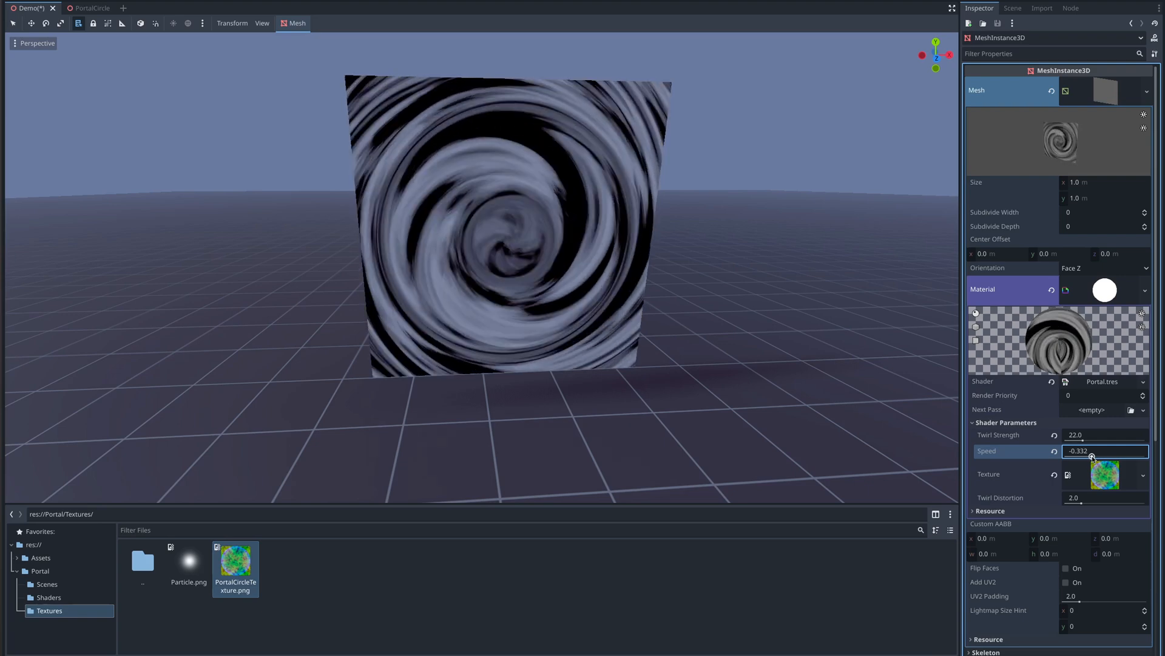
mouse_move(1083, 504)
left_mouse_down()
mouse_move(1101, 505)
mouse_move(1083, 504)
left_mouse_up()
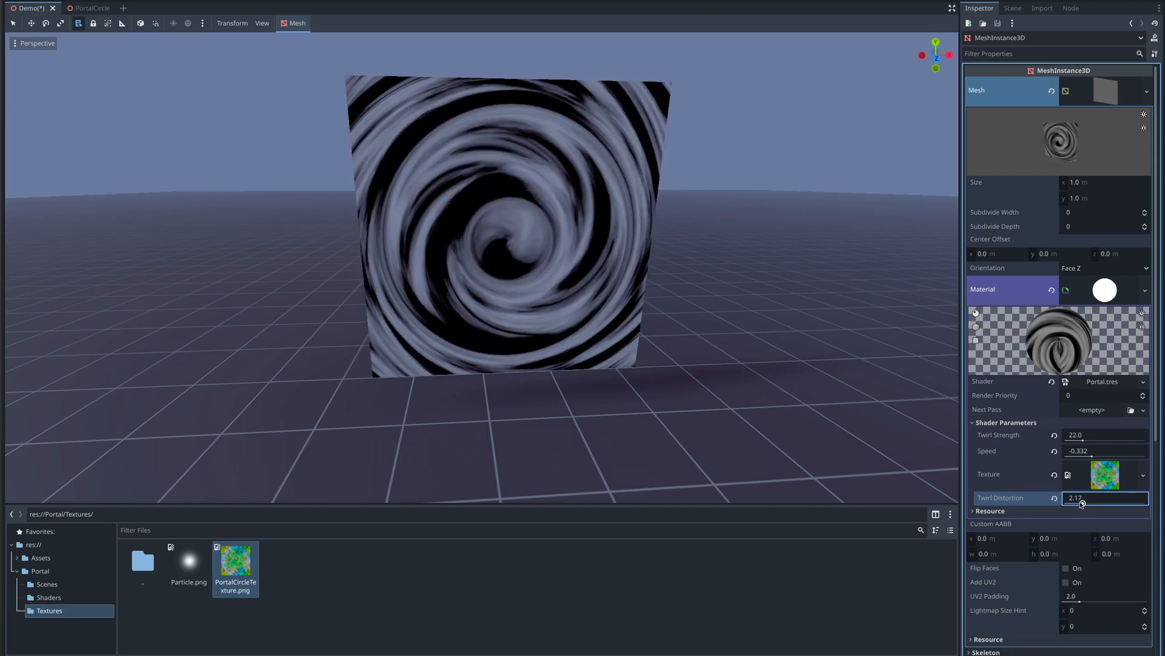
- Reopen the Portal.tres shader from the Shaders folder in the maximized visual shader editor
left_click(1013, 8)
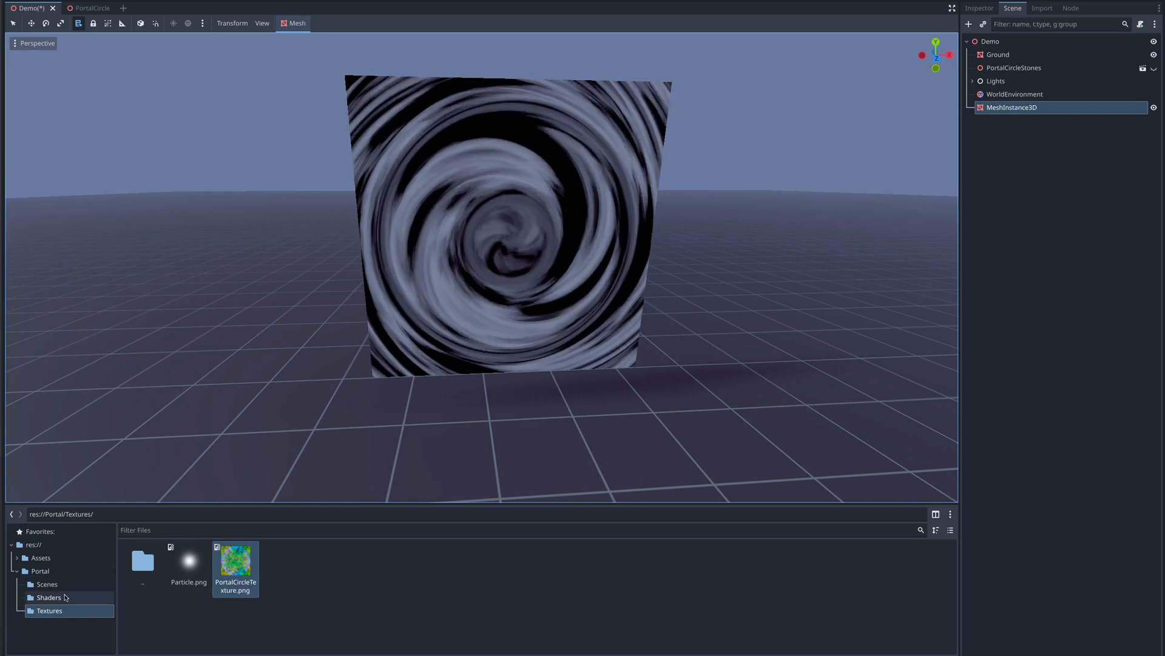
left_click(49, 598)
double_click(187, 566)
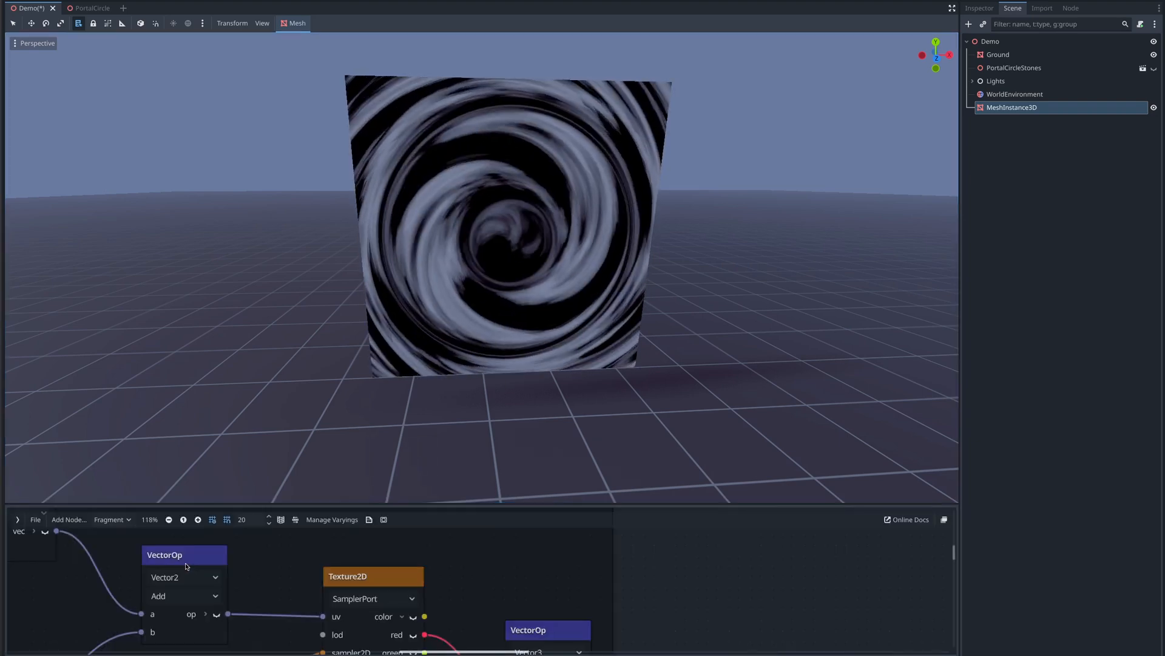
key("shift+F12")
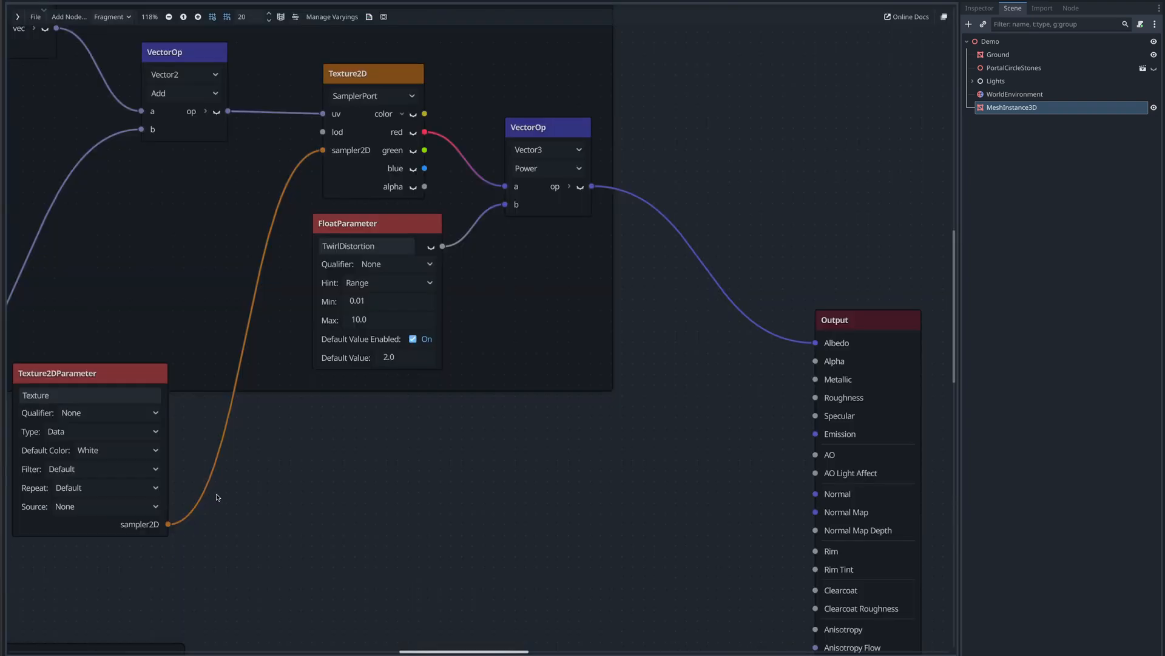
- Duplicate the Texture2D, Pow and TwirlDistortion nodes and move the copies into the Radial Shear frame
scroll(395, 489, "down", 2)
middle_click_drag(396, 489, 554, 331)
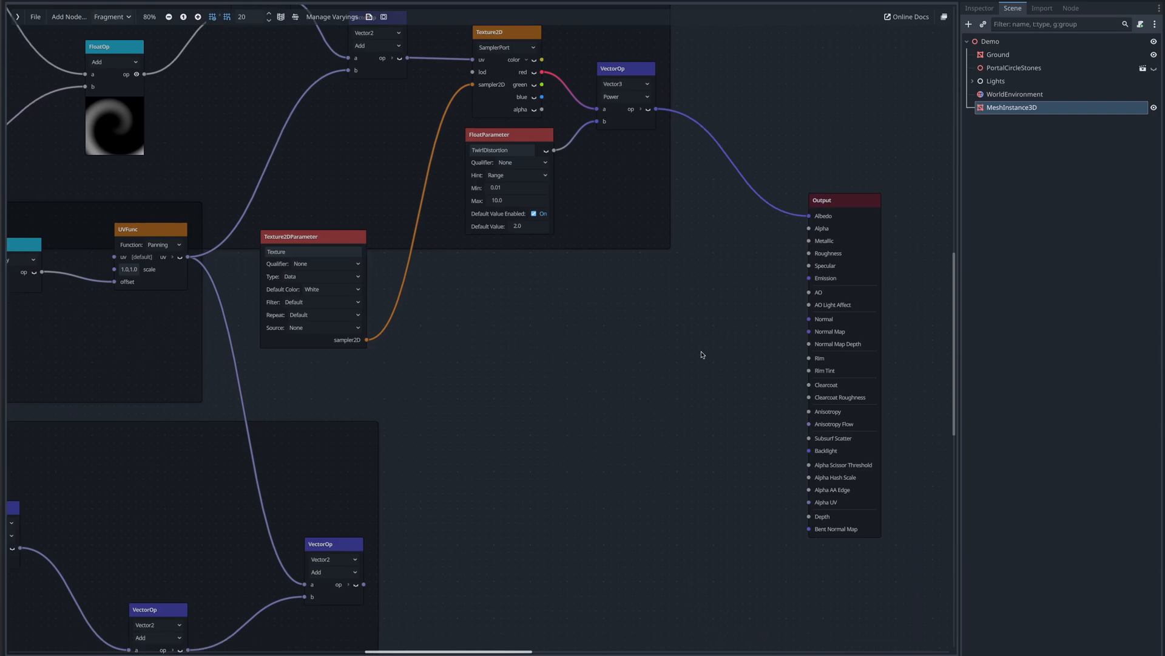
left_click_drag(702, 354, 522, 271)
key("ctrl+d")
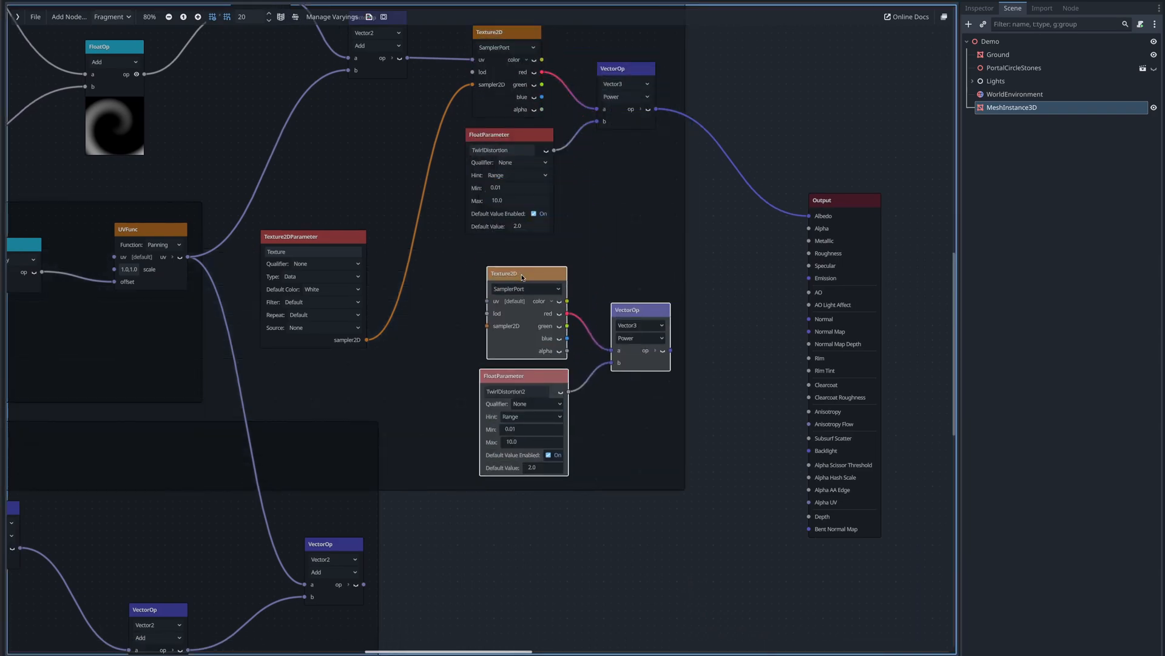
right_click(522, 276)
left_click(552, 395)
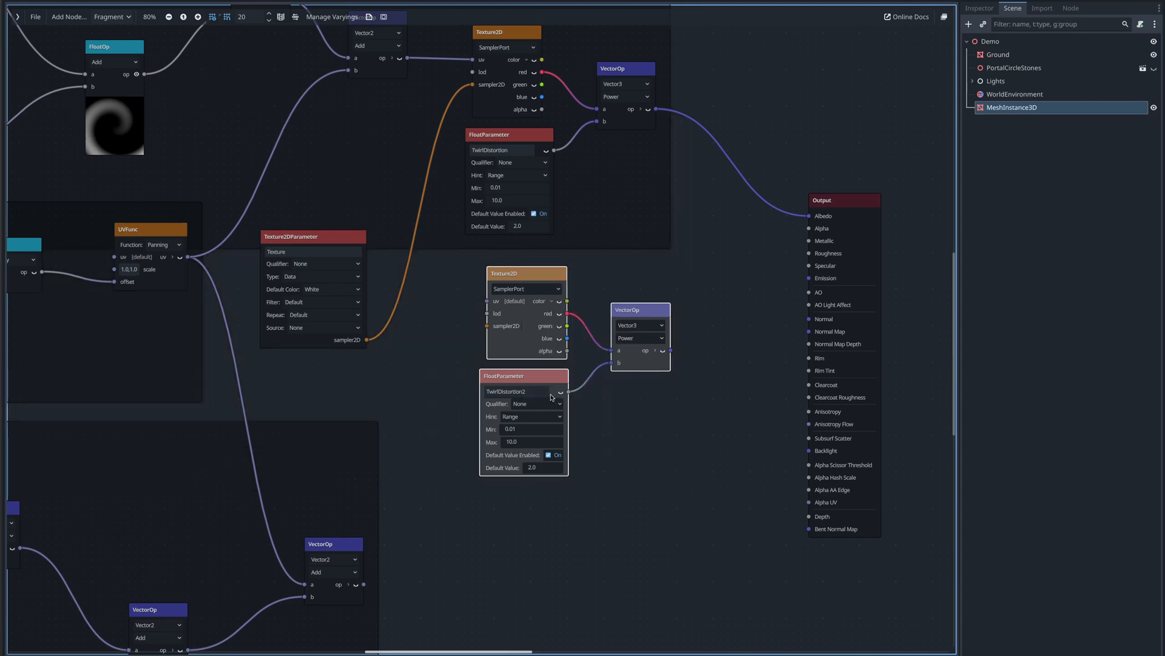
left_click_drag(526, 276, 484, 526)
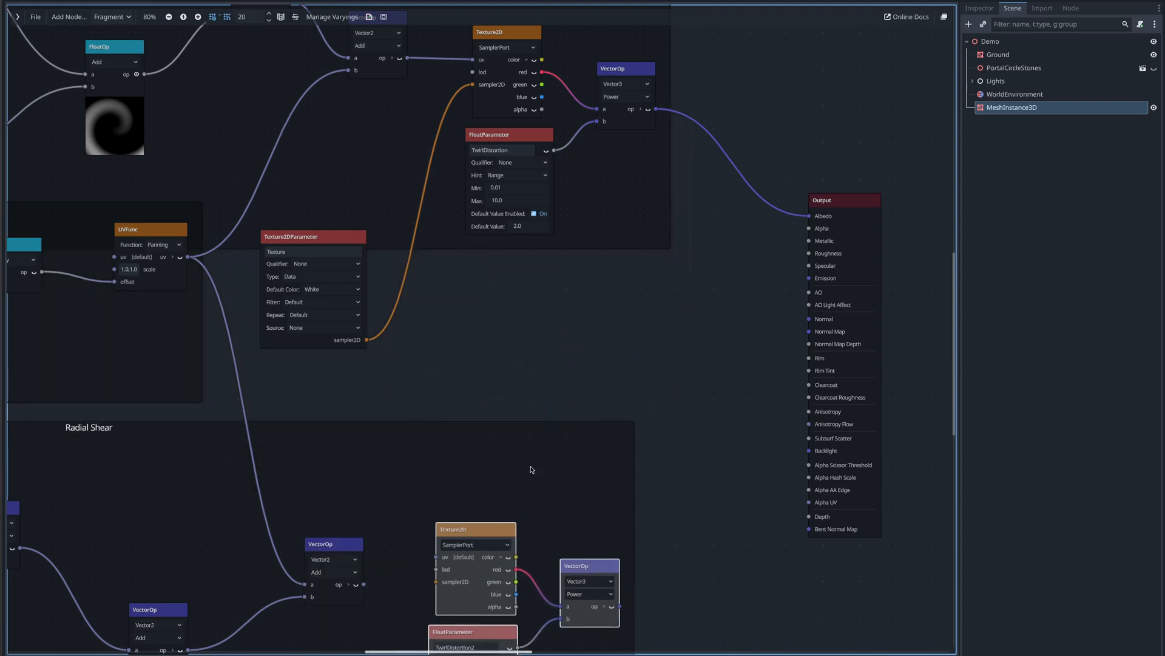
- Wire the copied Texture2D: Radial Shear Add output to uv, texture parameter to sampler2D, green output into the Pow's a
middle_click_drag(533, 468, 541, 350)
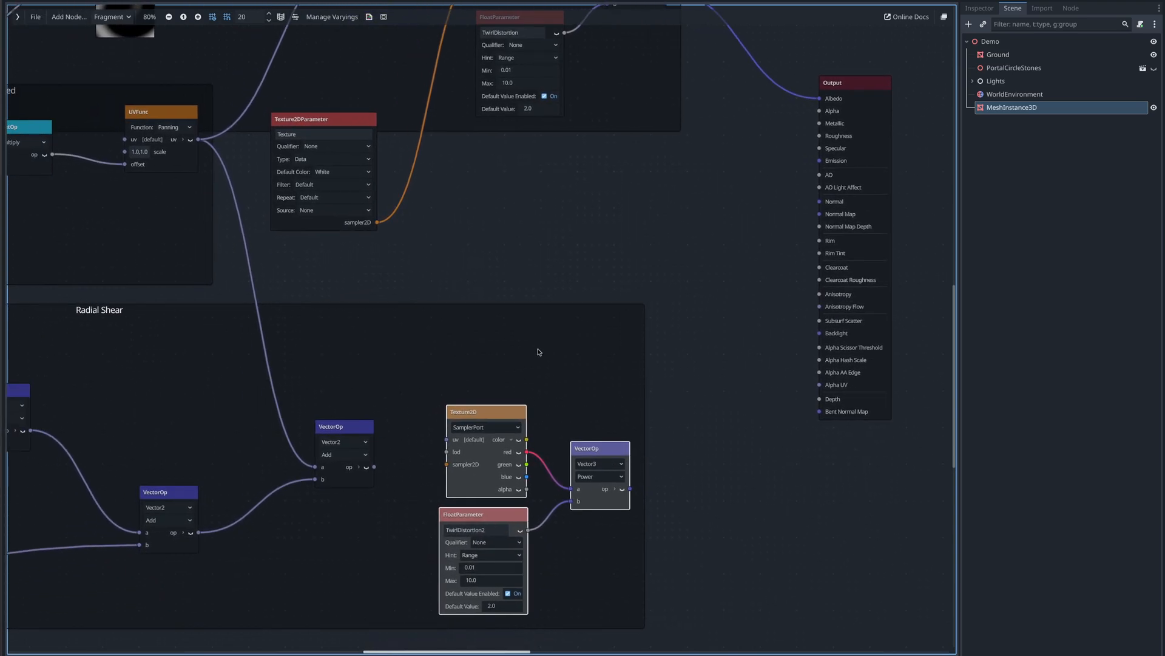
left_click_drag(374, 467, 447, 440)
left_click_drag(376, 223, 444, 470)
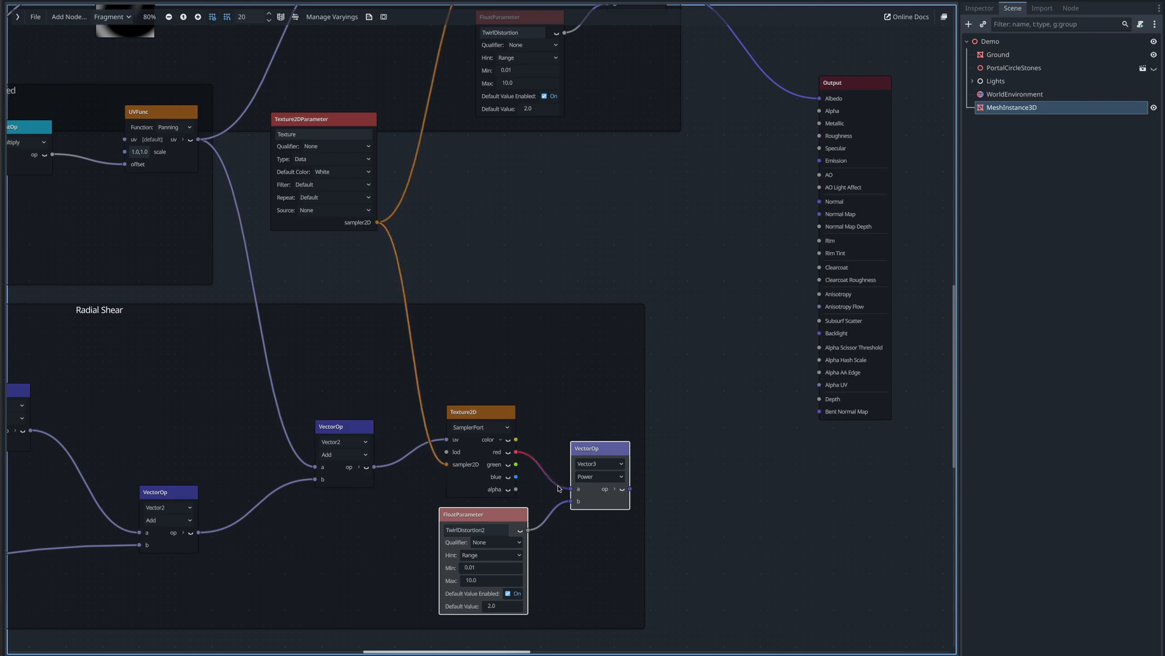
left_click_drag(516, 465, 571, 490)
left_click_drag(667, 568, 471, 366)
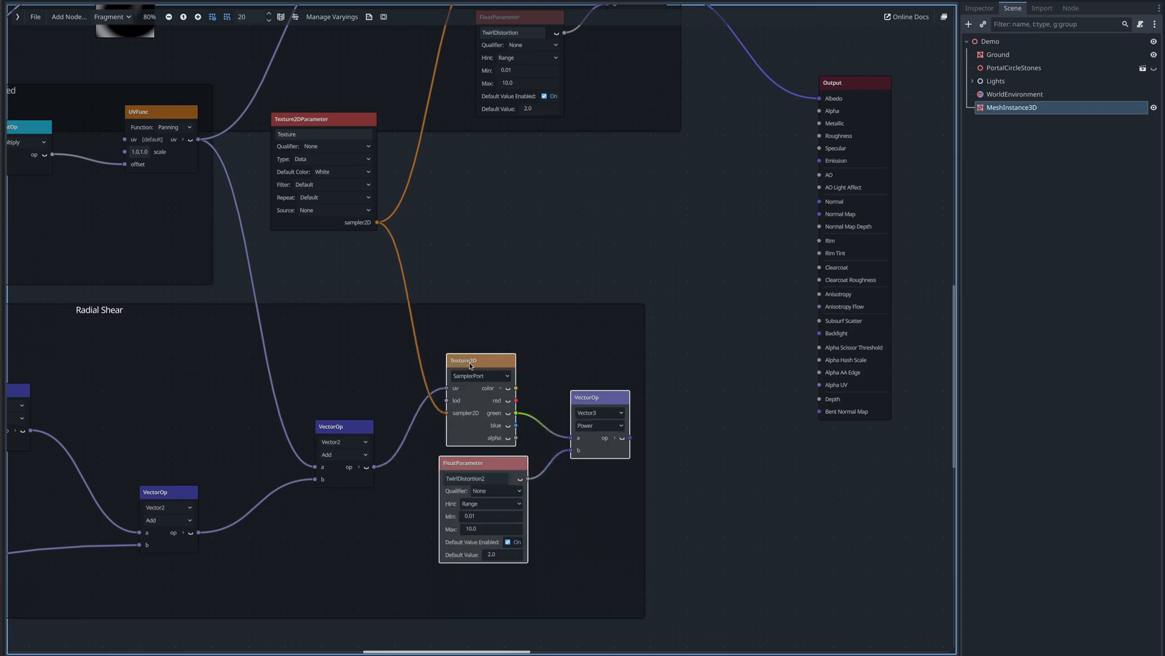
- Rename the copied float parameter to RadialDistortion
scroll(540, 448, "down", 3)
scroll(566, 371, "up", 2, "ctrl")
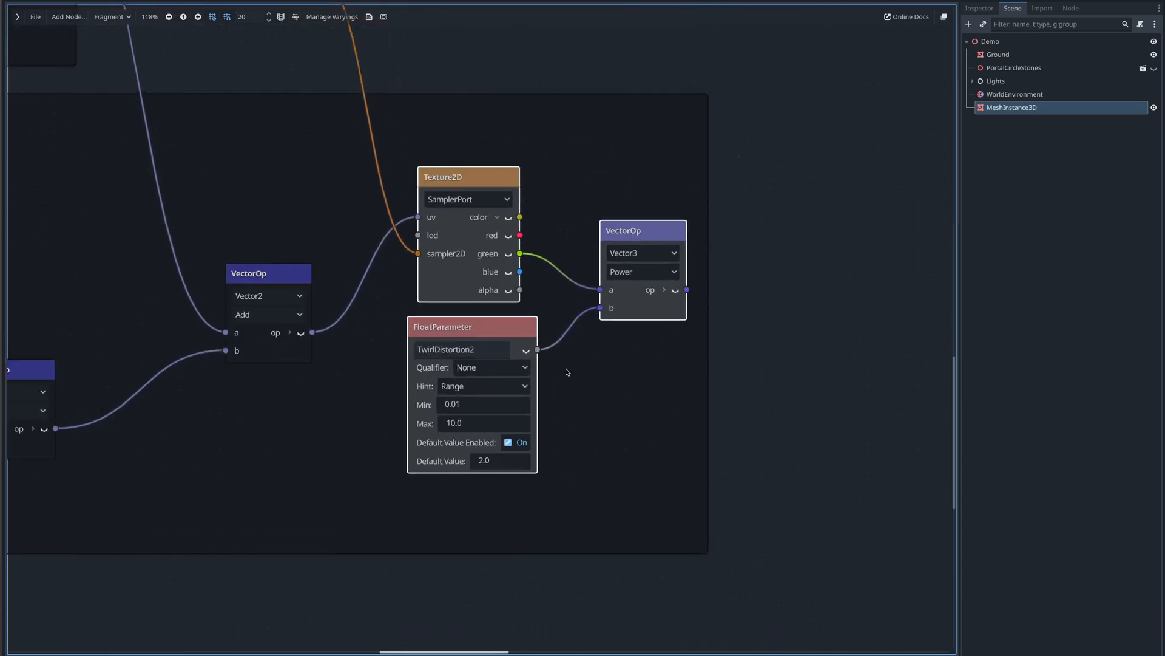
double_click(456, 349)
type("RadialDistortion")
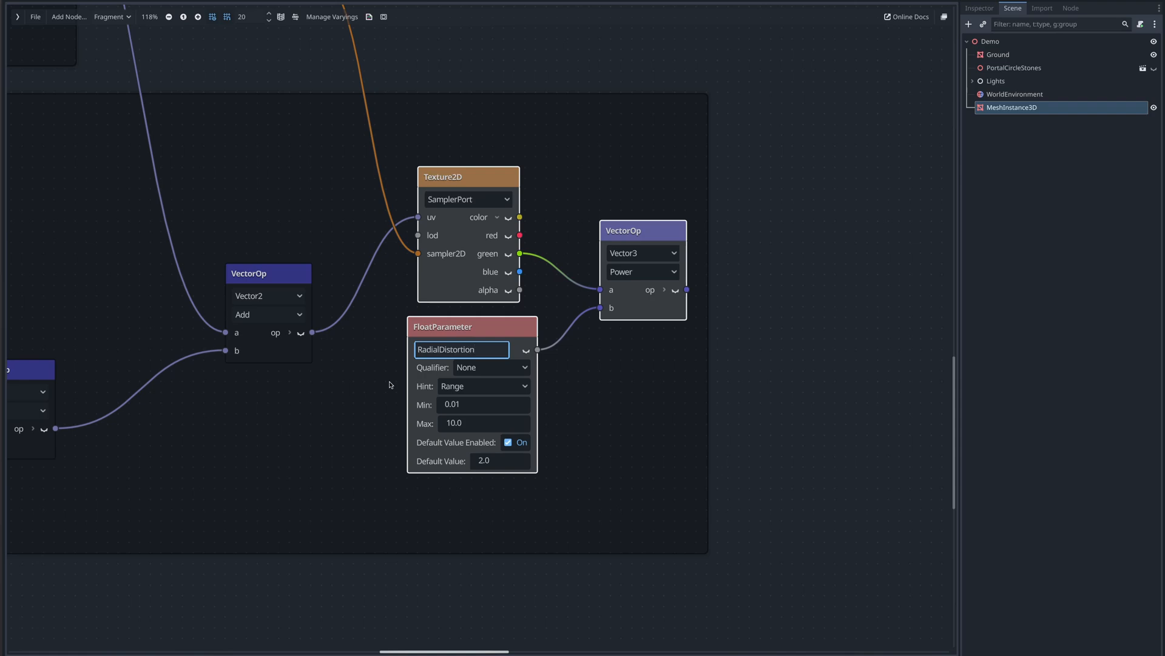
key("Return")
- Connect the copied Pow node's output to the Output node's Albedo
scroll(762, 176, "down", 2, "ctrl")
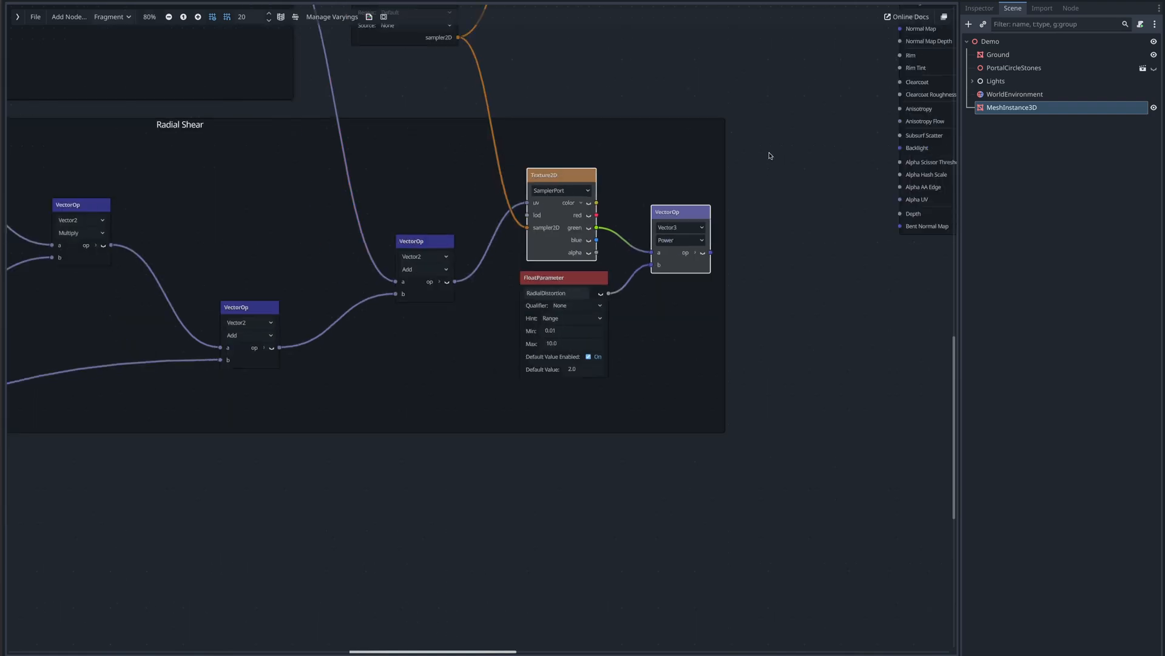
middle_click_drag(769, 151, 525, 354)
left_click_drag(478, 455, 666, 116)
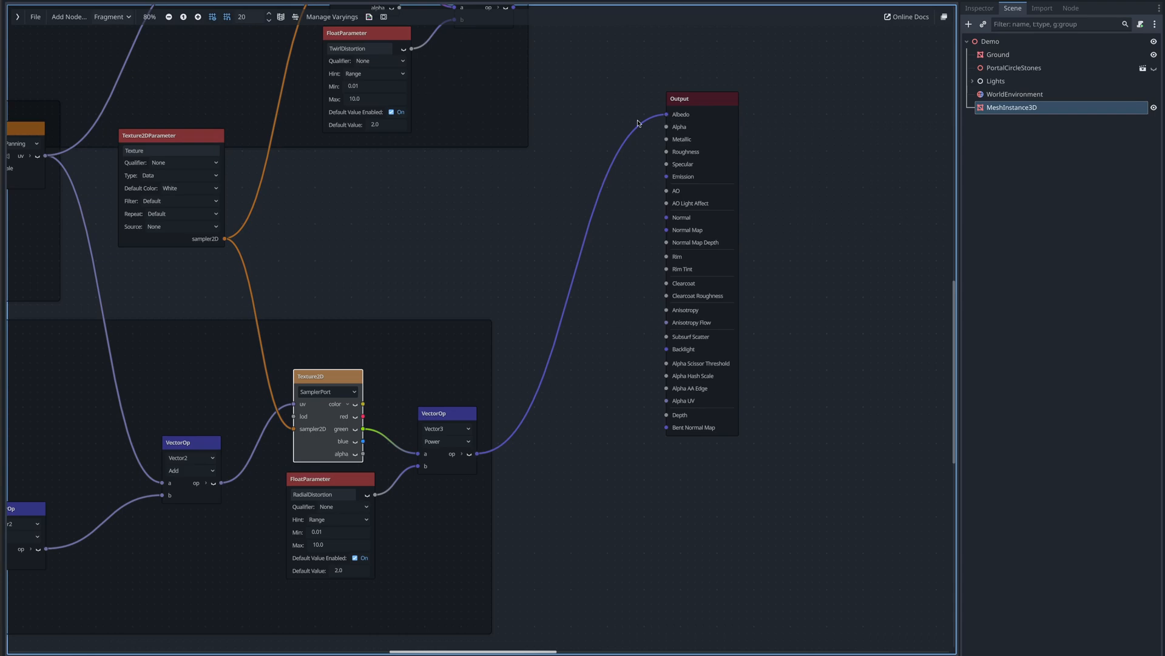
- Set the material's Shear Strength shader parameter to 17
key("shift+F12")
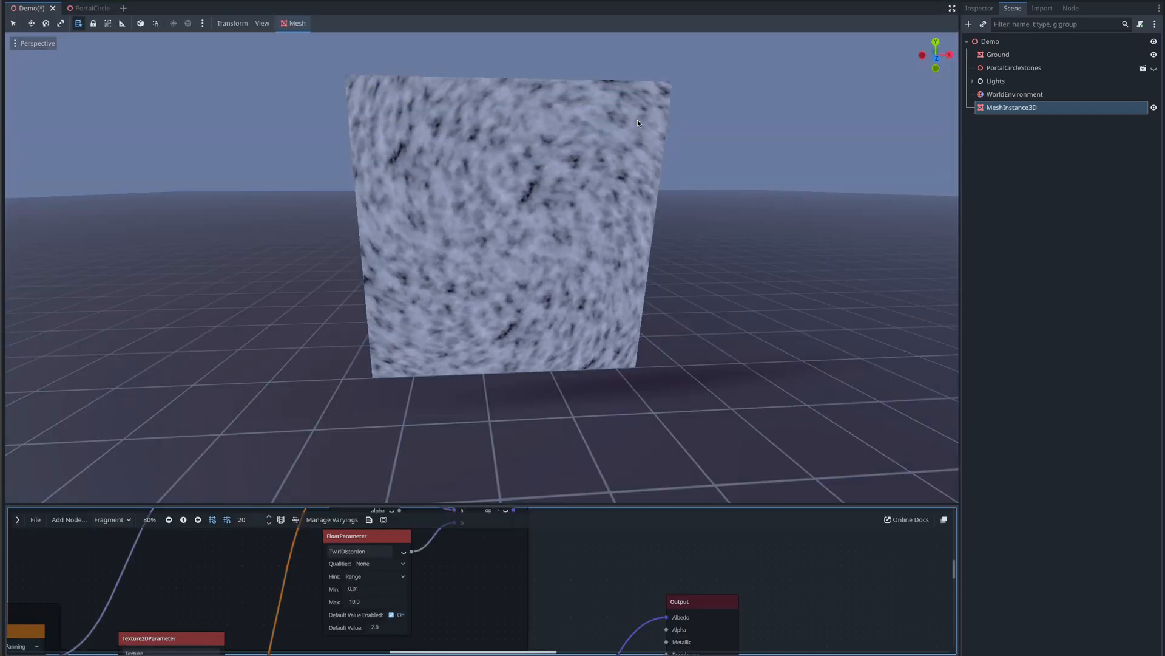
left_click(980, 8)
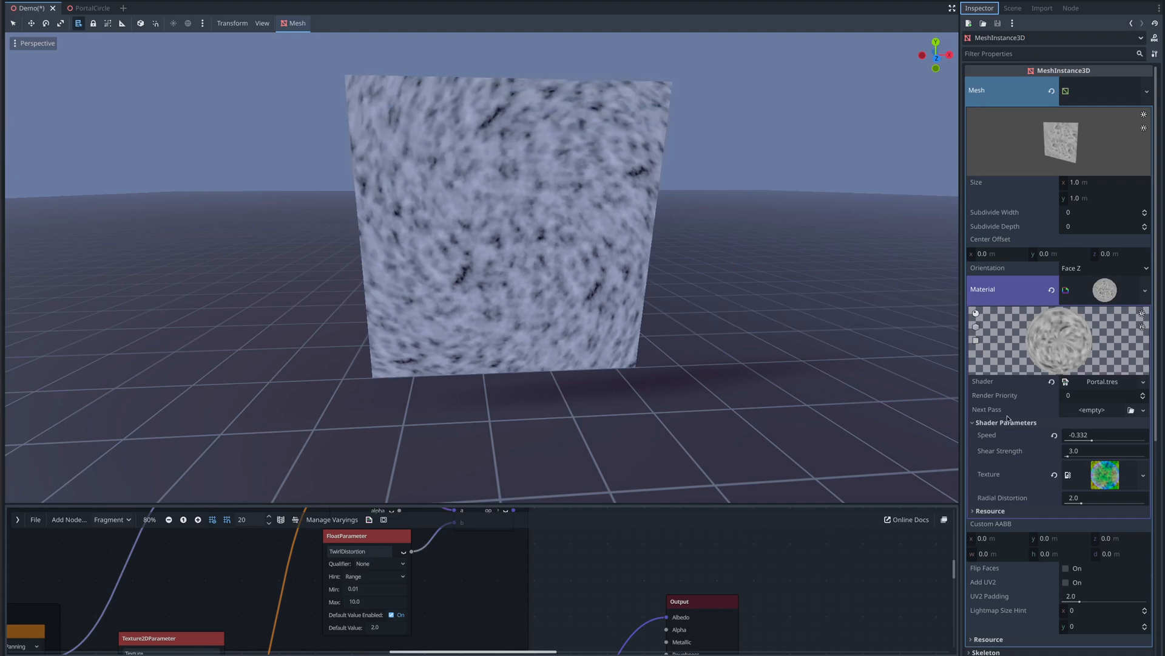
left_click(1068, 456)
mouse_move(1068, 457)
left_mouse_down()
mouse_move(1101, 457)
mouse_move(1087, 457)
left_mouse_up()
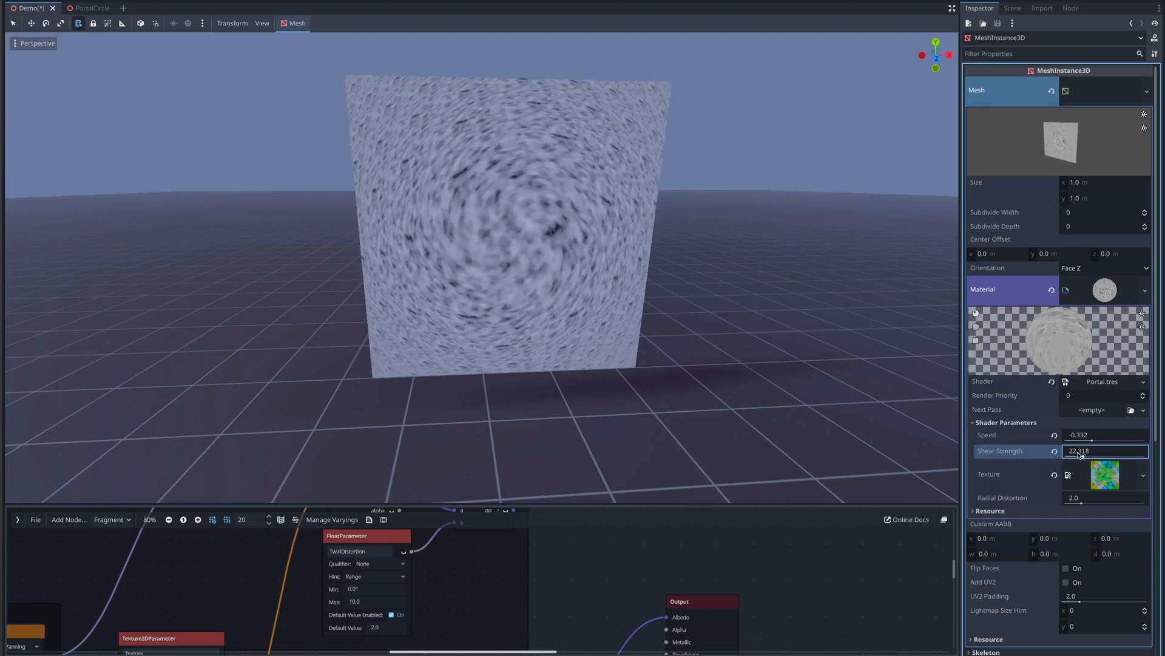
left_click(1070, 457)
type("17")
key("Return")
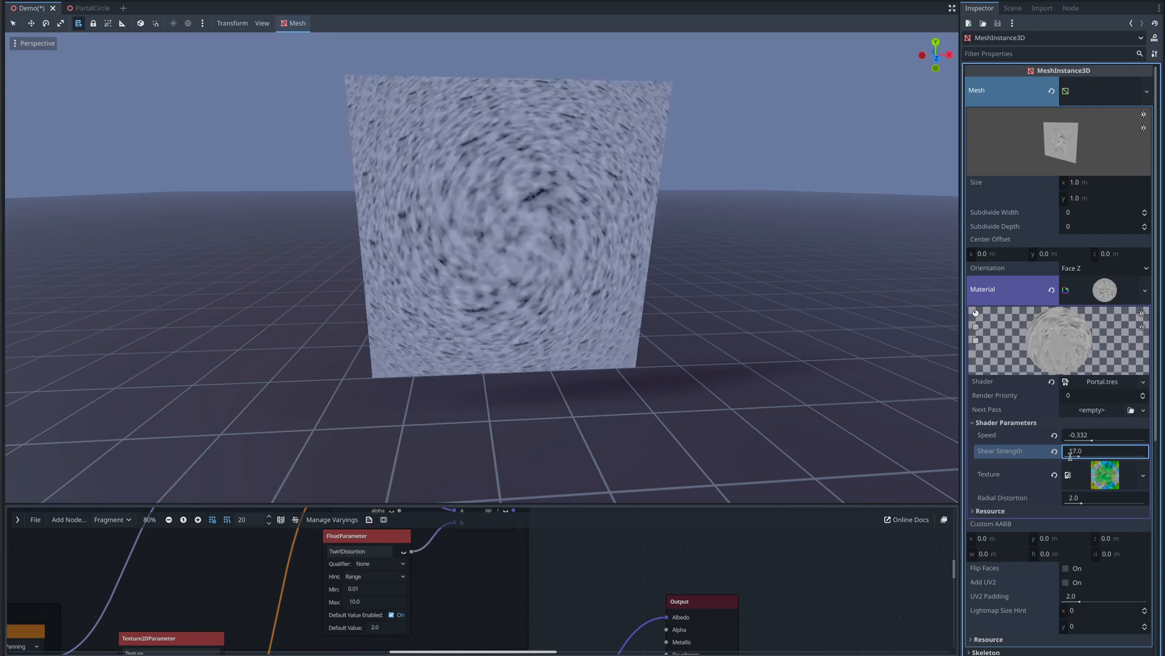
- Set the material's Radial Distortion shader parameter to 0.6
mouse_move(1082, 501)
left_mouse_down()
mouse_move(1091, 504)
mouse_move(1065, 502)
mouse_move(1075, 502)
left_mouse_up()
left_click(1081, 499)
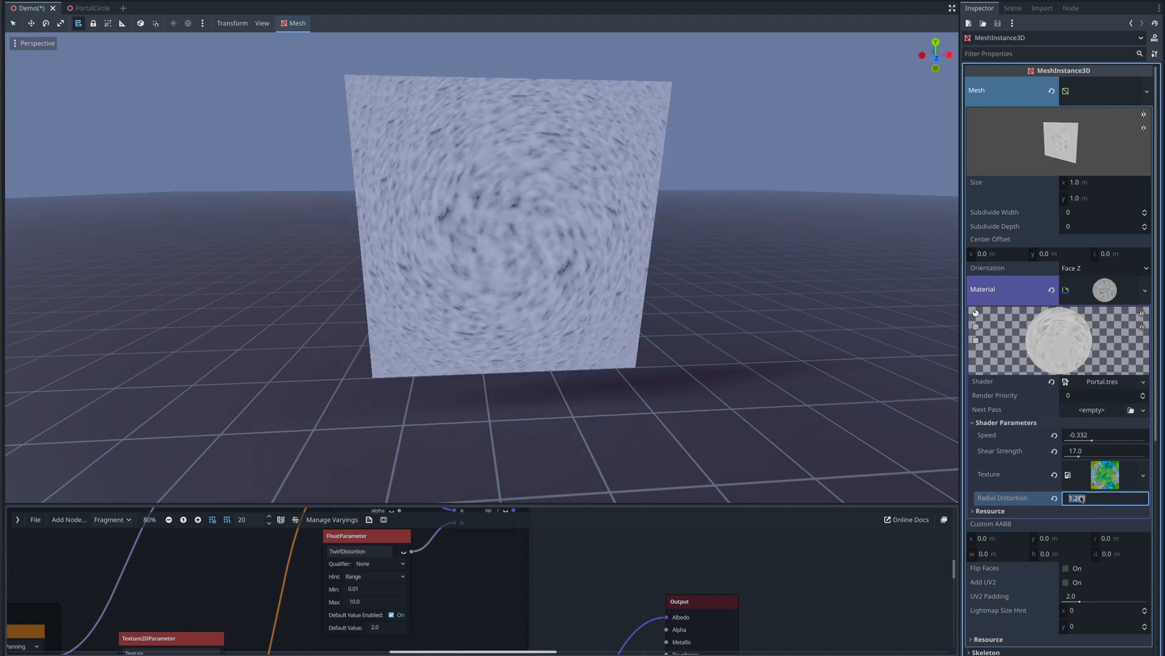
type("0.6")
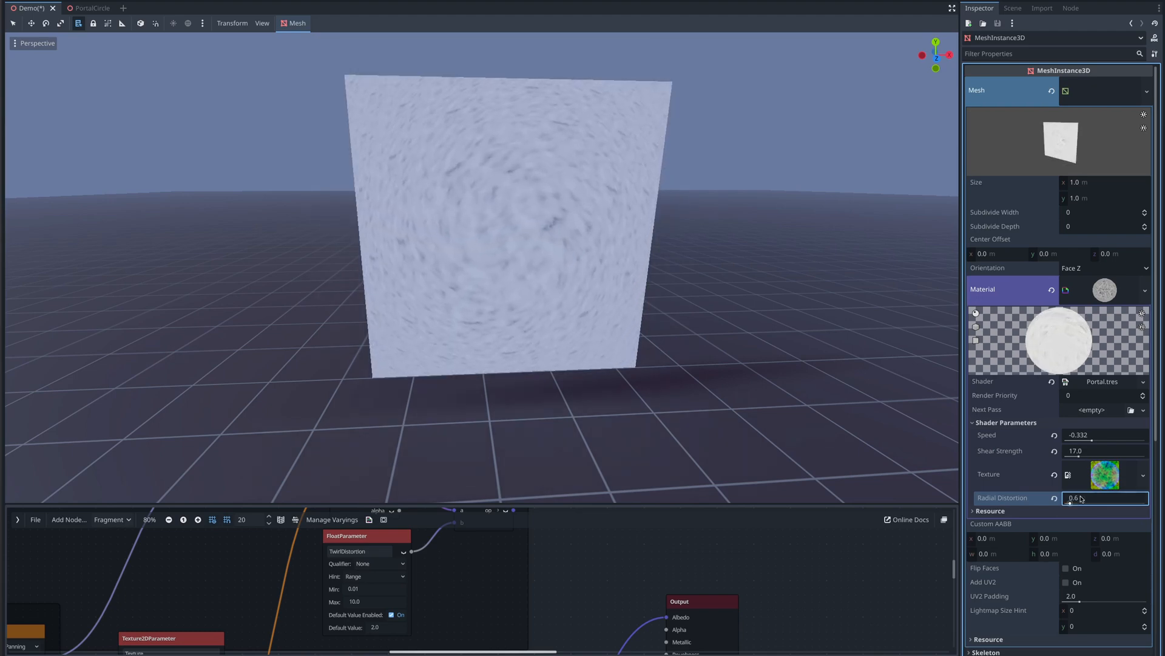
- Enlarge the shader graph editor and move the Output node aside to make room
left_click(1013, 8)
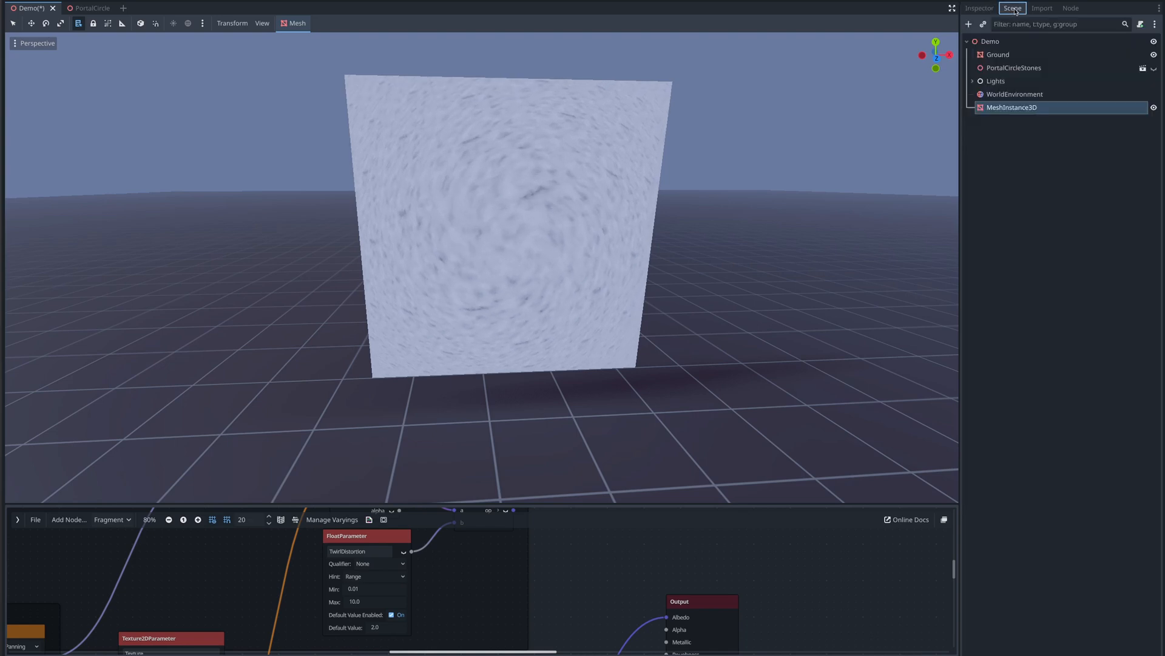
left_click(781, 590)
key("shift+F12")
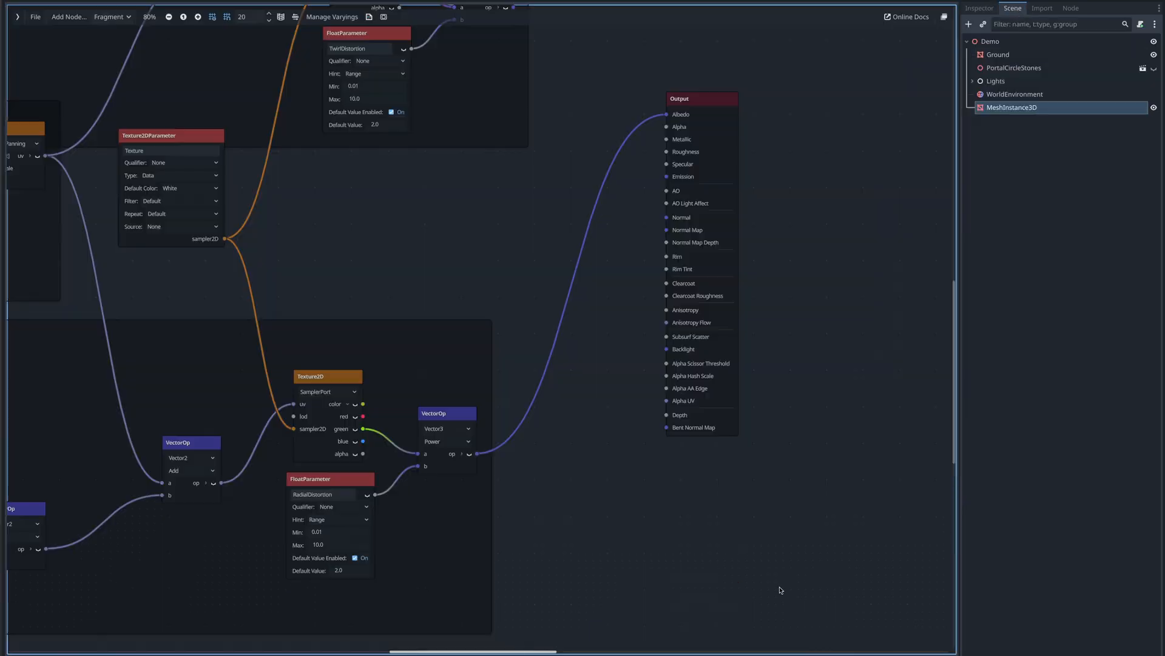
middle_click_drag(579, 309, 467, 389)
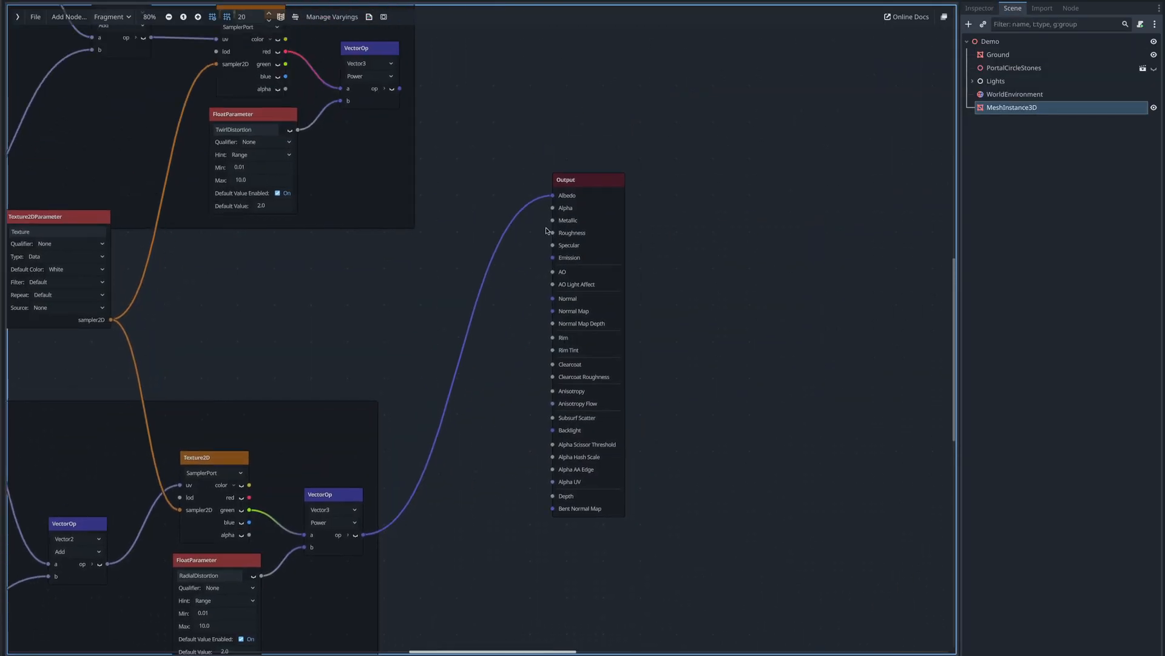
left_click(568, 183)
left_click_drag(568, 183, 783, 291)
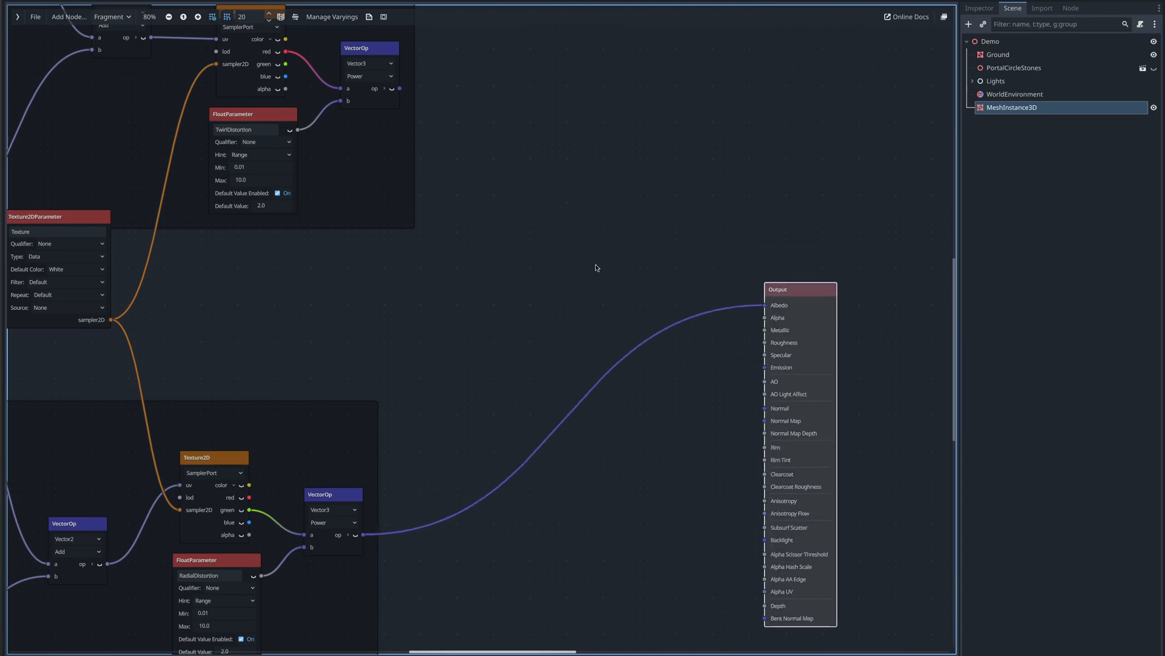
- Add a Vector3 Multiply node combining both Pow outputs and feed its result into the Output's Albedo, checking the preview
left_click(469, 240)
type("mult")
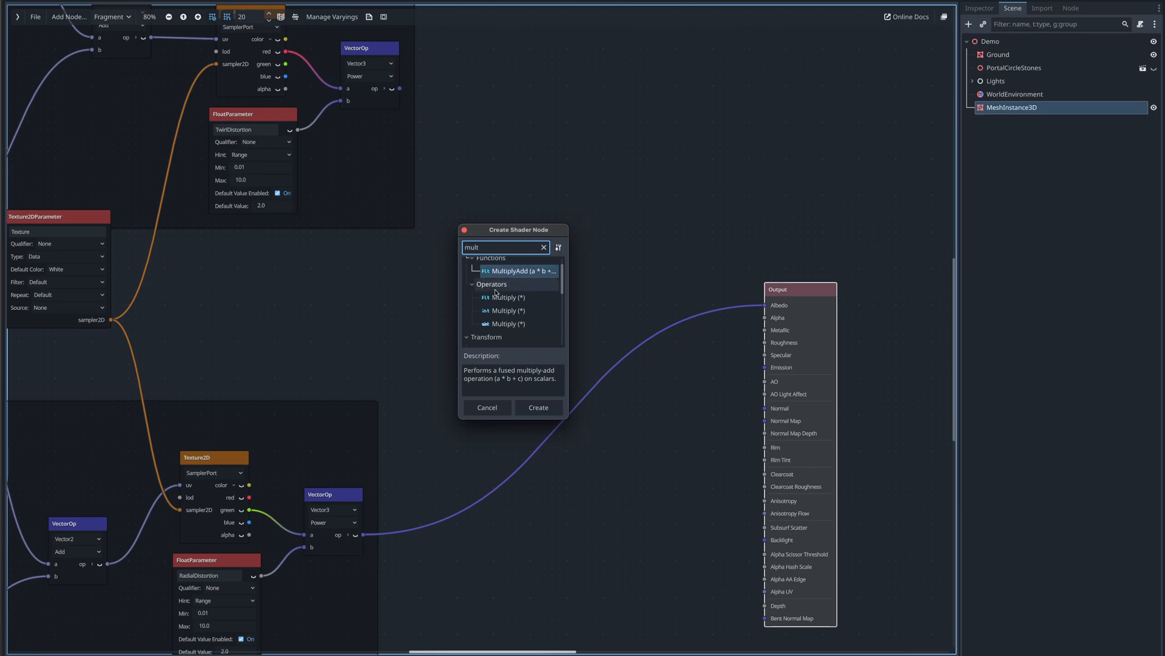
left_click(508, 330)
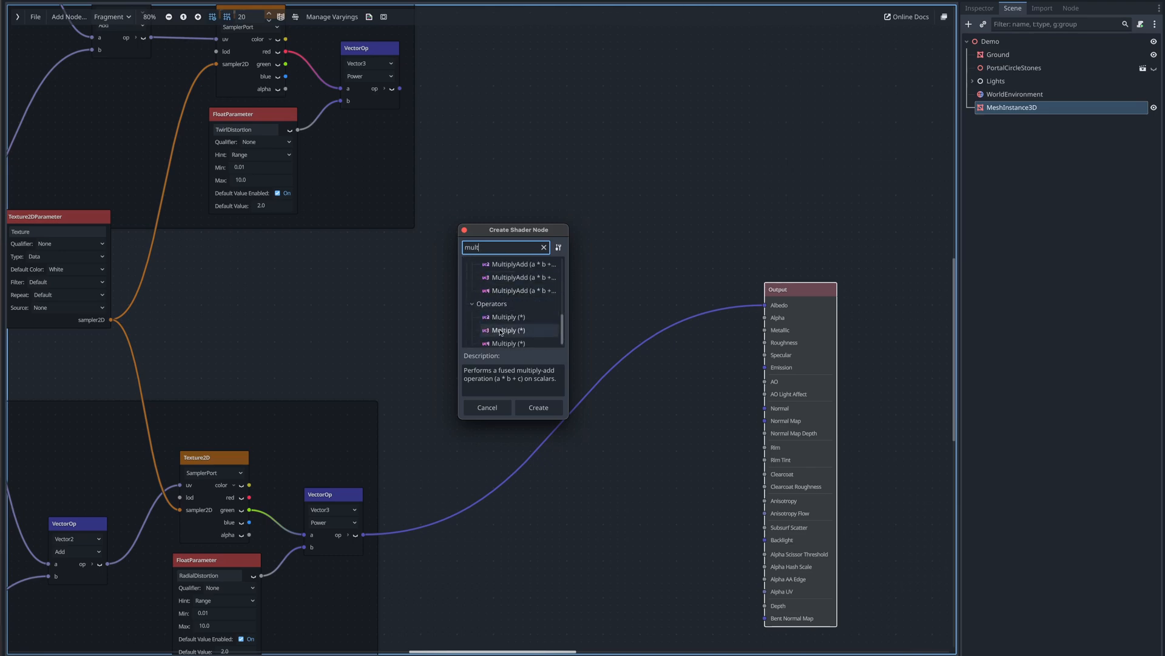
double_click(506, 329)
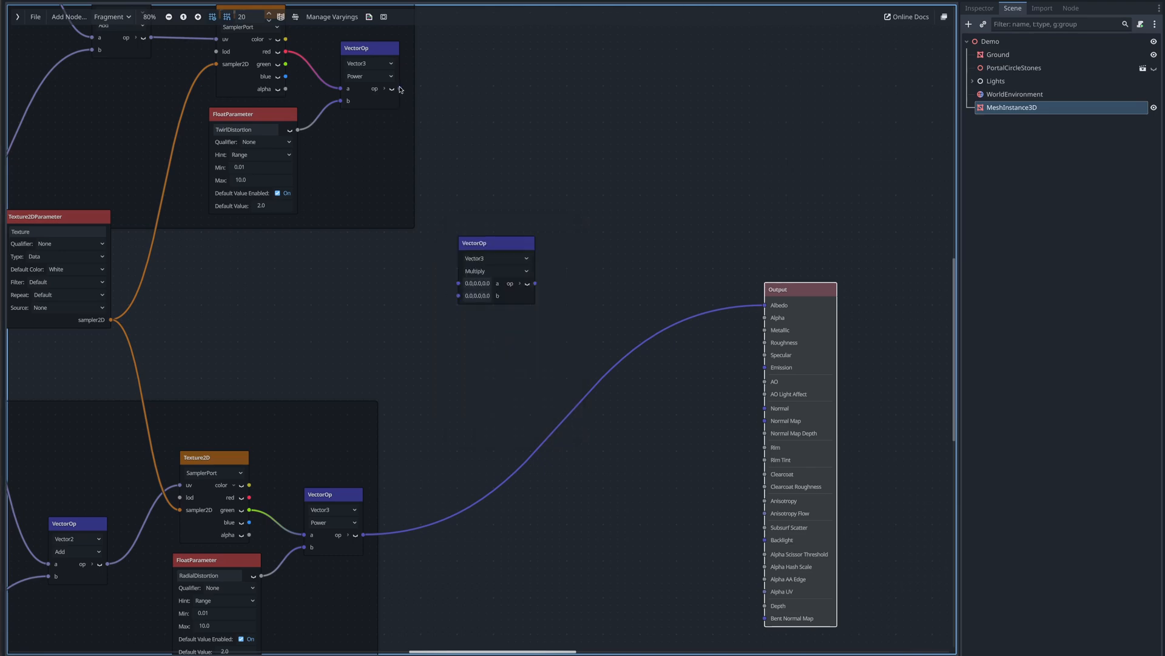
left_click_drag(399, 89, 455, 282)
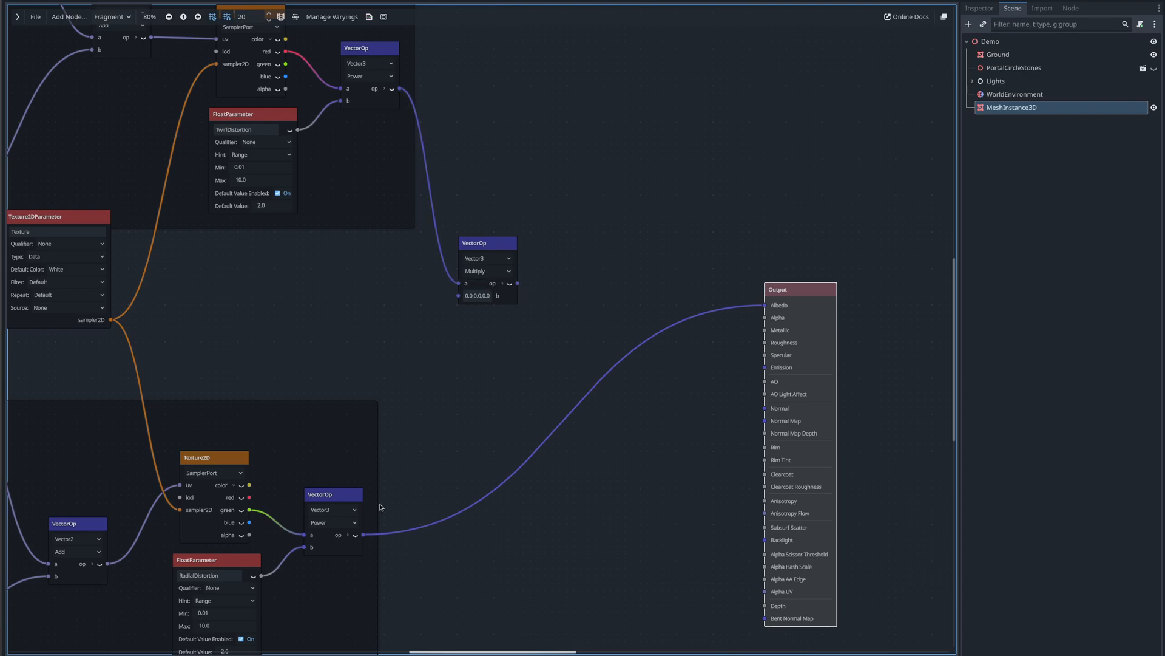
left_click_drag(363, 534, 770, 307)
key("shift+F12")
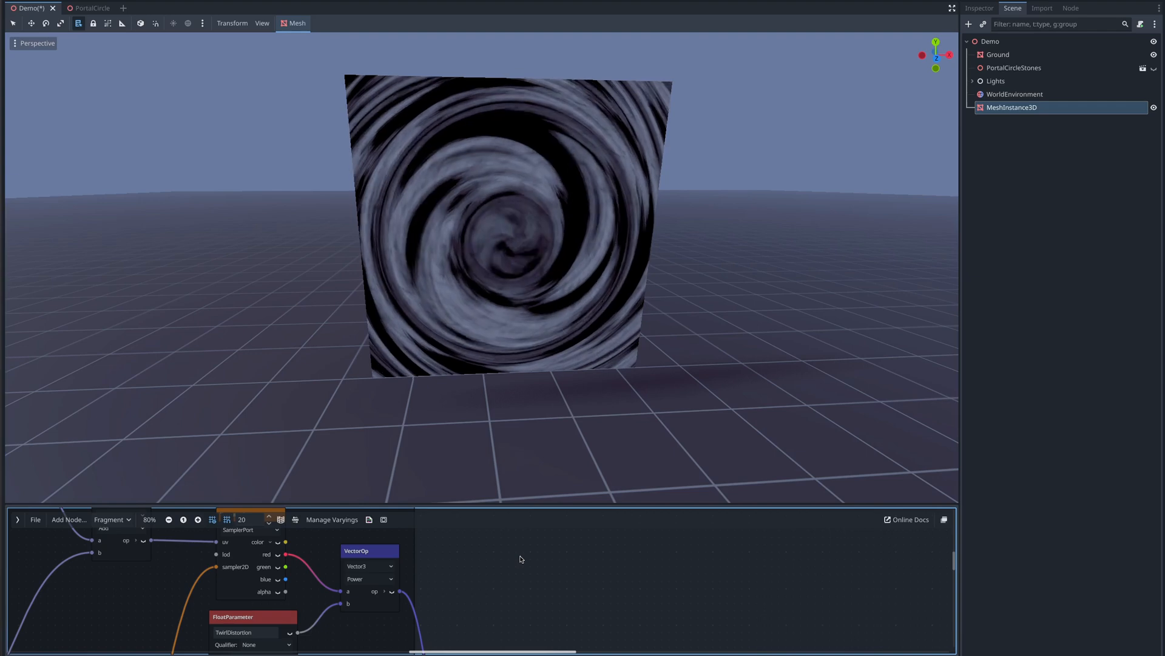
key("shift+F12")
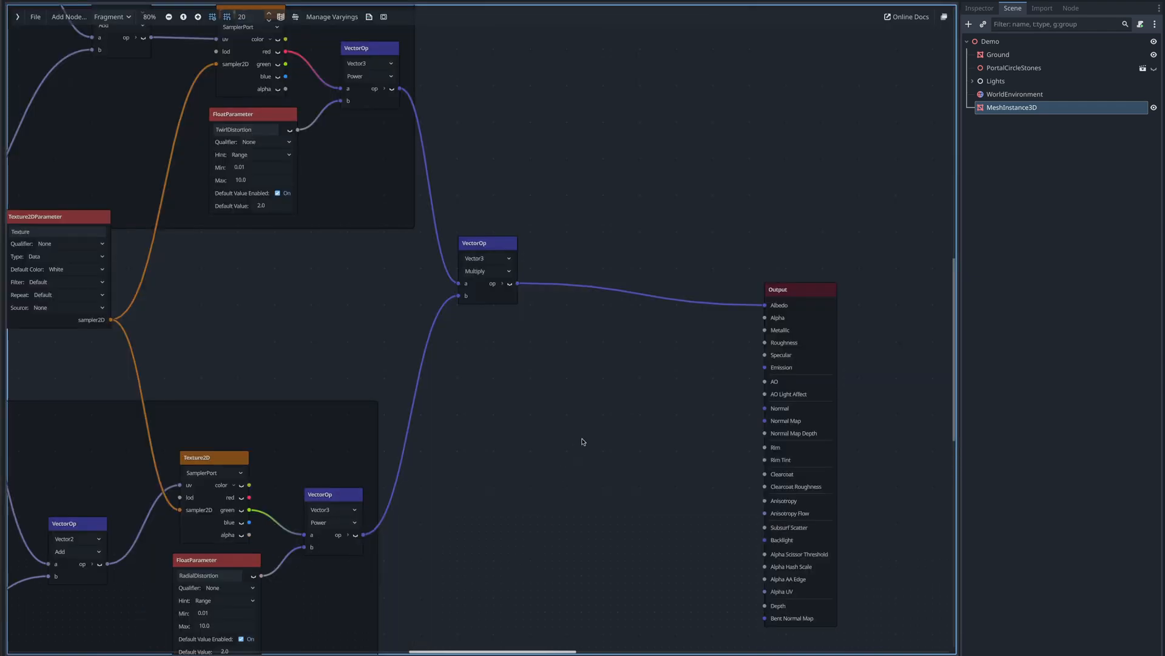
- Add a Frame in empty graph space and title it Opacity
scroll(582, 413, "down", 1)
left_click_drag(647, 235, 793, 126)
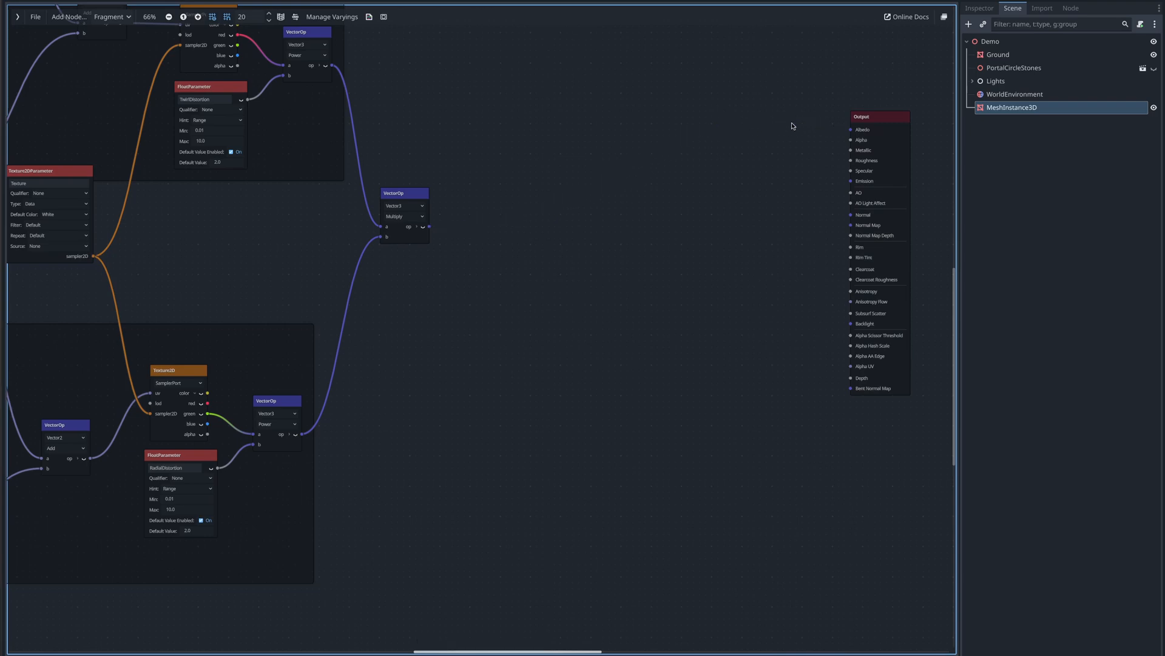
right_click(540, 306)
type("frame")
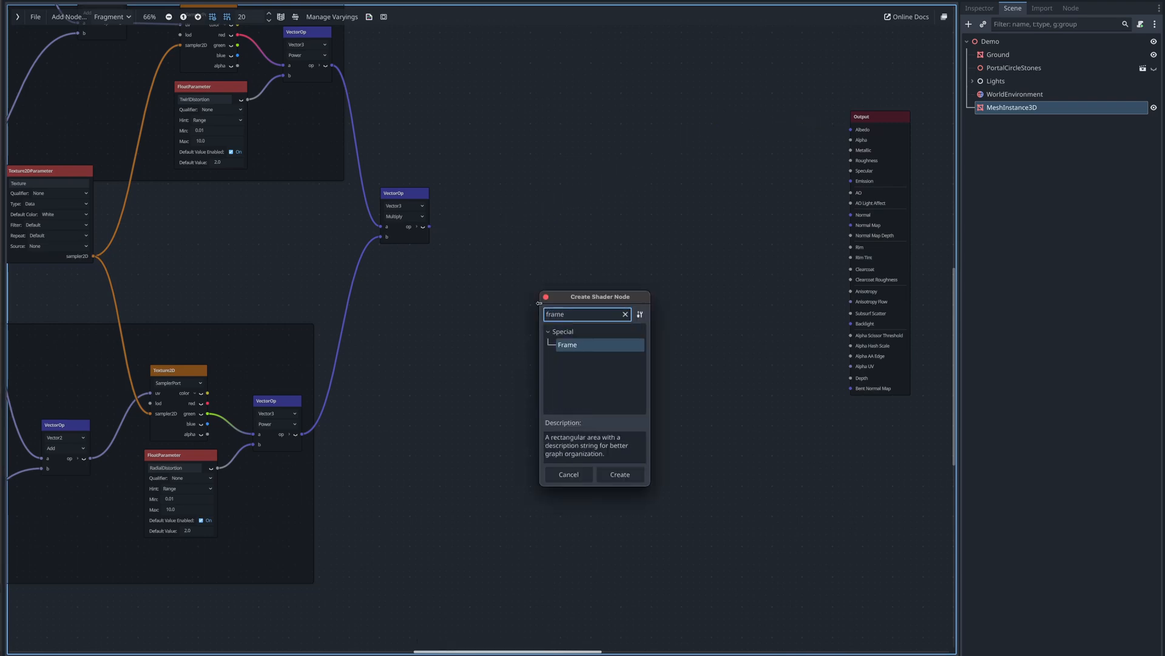
key("Return")
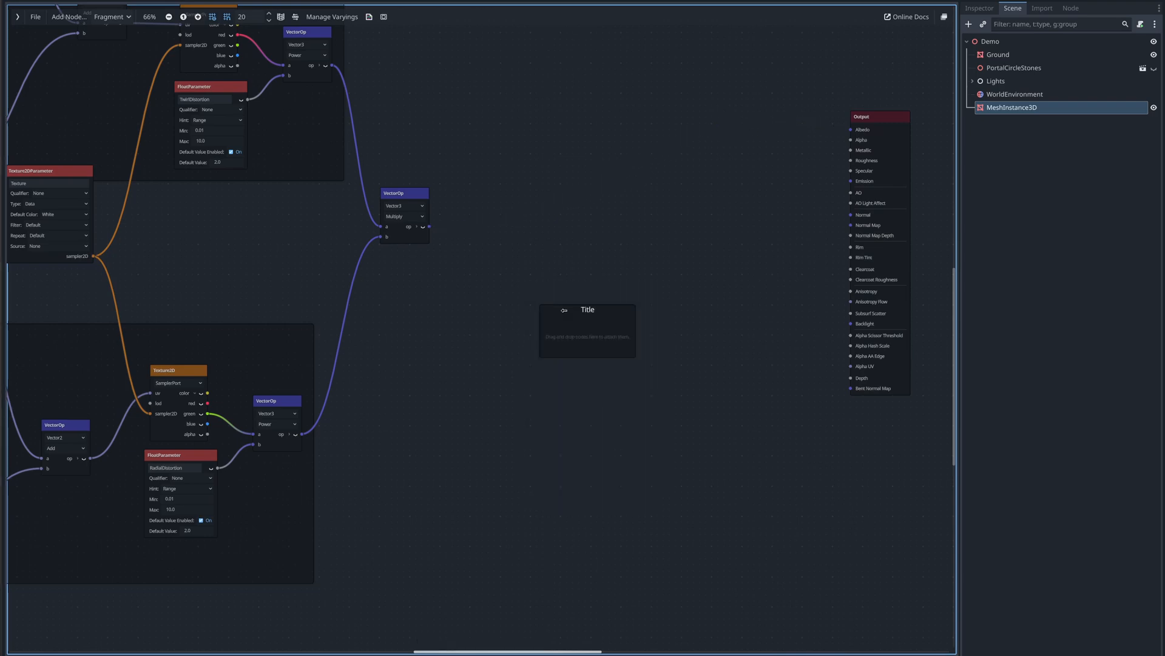
left_click(564, 311)
right_click(567, 313)
left_click(588, 417)
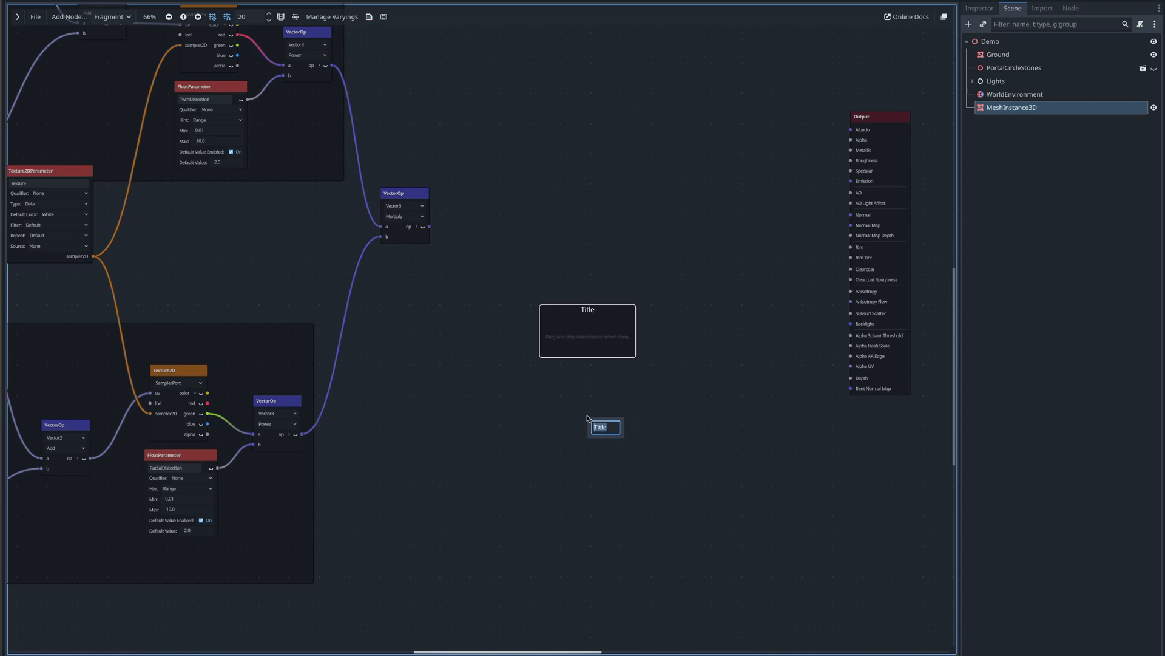
type("Opacity")
left_click(588, 418)
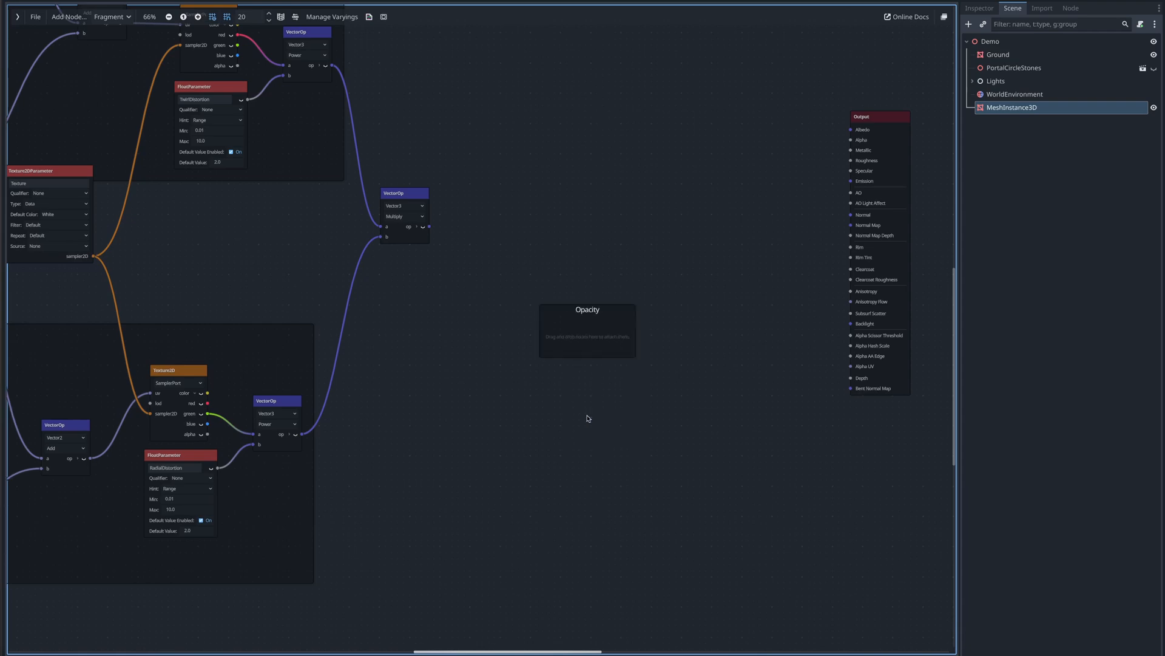
- Duplicate the Texture2D and RadialDistortion parameter nodes, detach the copies from their frame and move them into the Opacity frame
left_click(180, 372)
left_click_drag(231, 518, 193, 398)
key("ctrl+d")
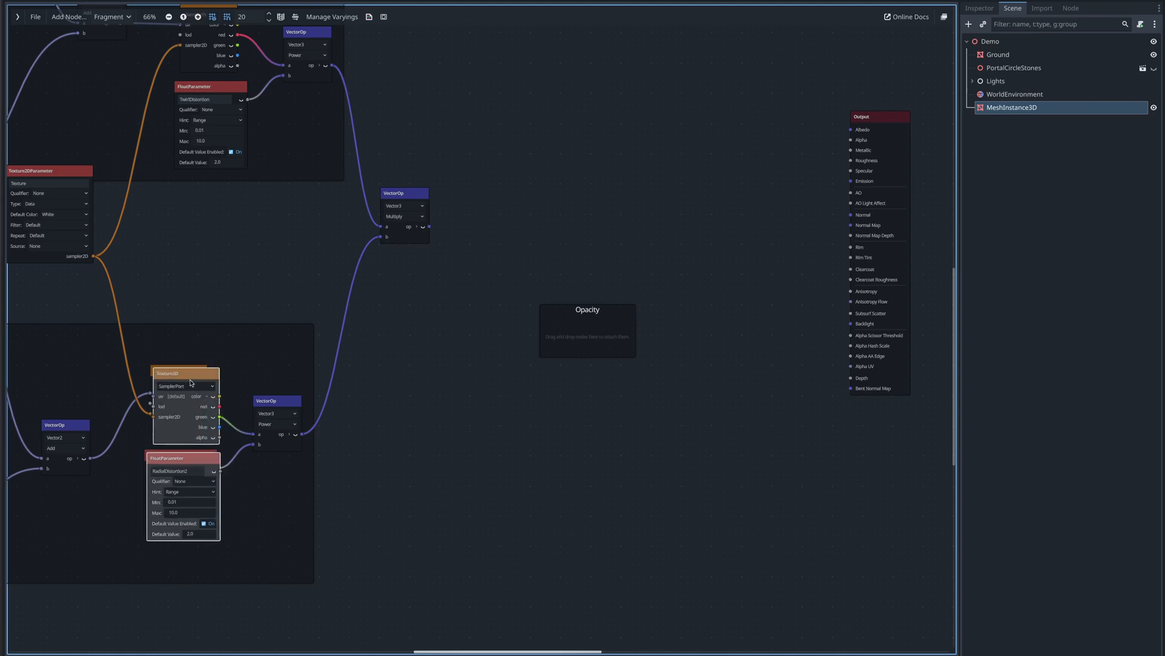
right_click(190, 378)
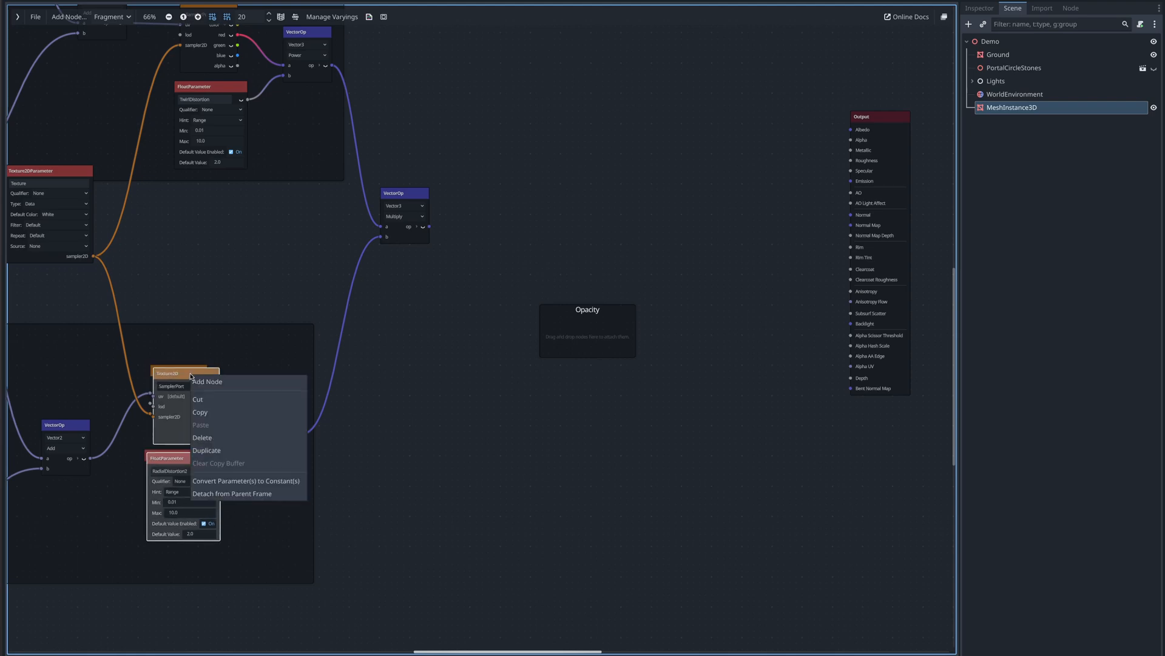
left_click(216, 493)
left_click_drag(192, 379, 579, 314)
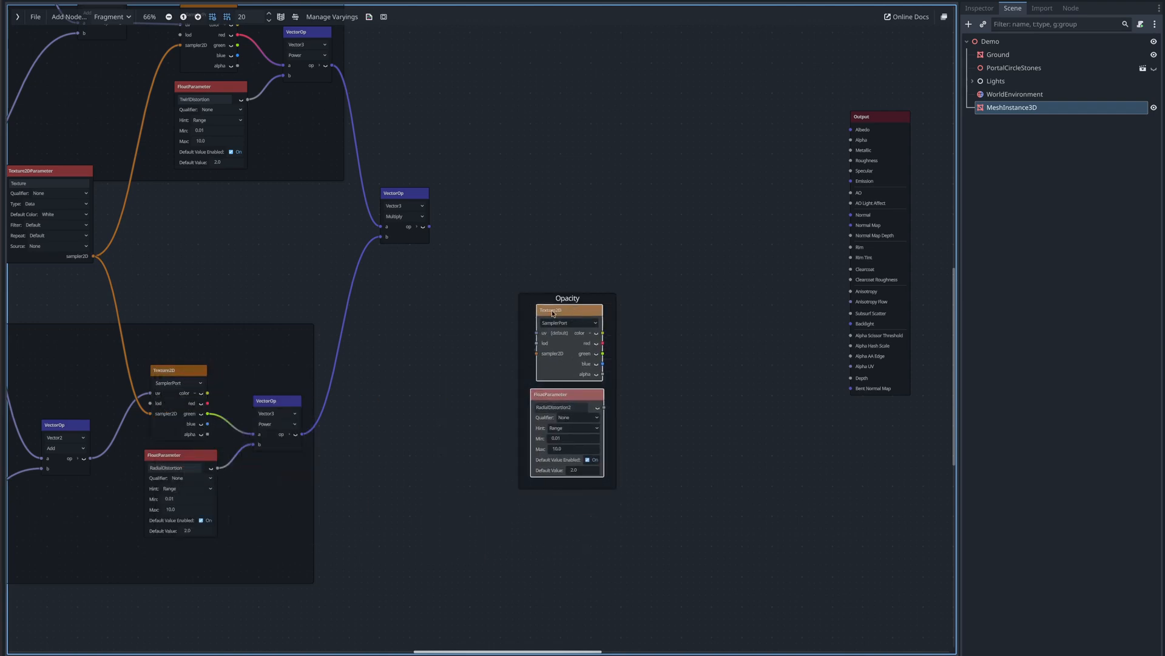
- Connect the texture parameter's sampler2D output to the copied Texture2D's sampler2D input
scroll(533, 318, "up", 5)
middle_click_drag(363, 385, 474, 352)
scroll(475, 351, "down", 3)
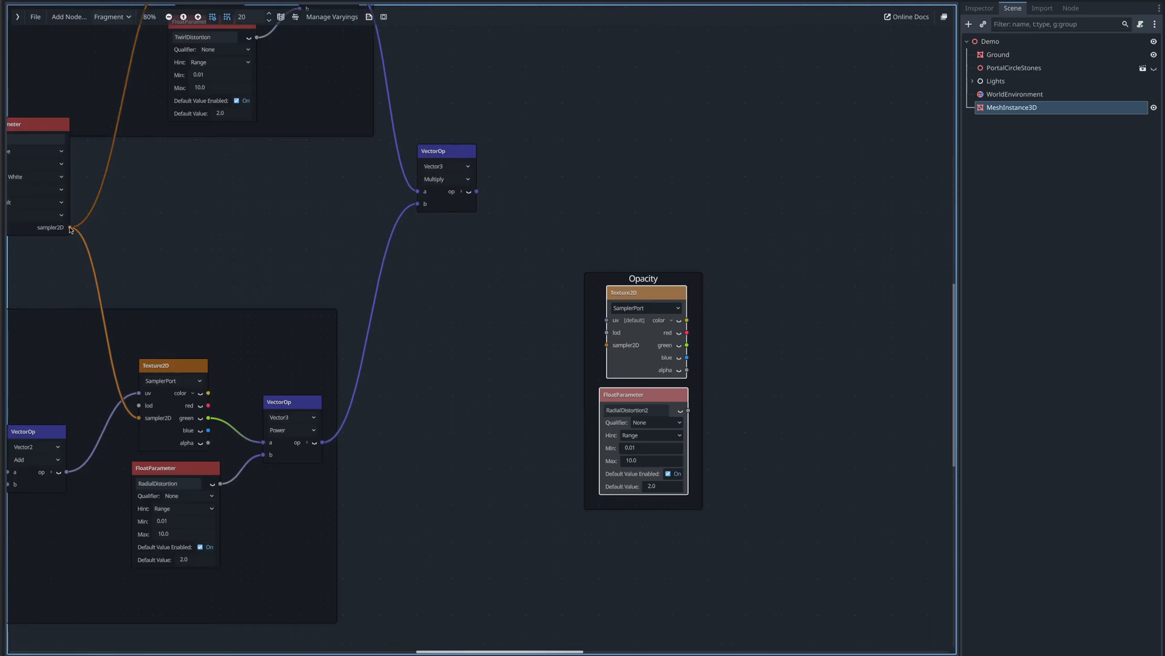
left_click_drag(70, 228, 605, 345)
- Rename the copied float parameter to Opacity
scroll(553, 385, "up", 3)
middle_click_drag(536, 424, 266, 389)
double_click(410, 372)
type("Opacity")
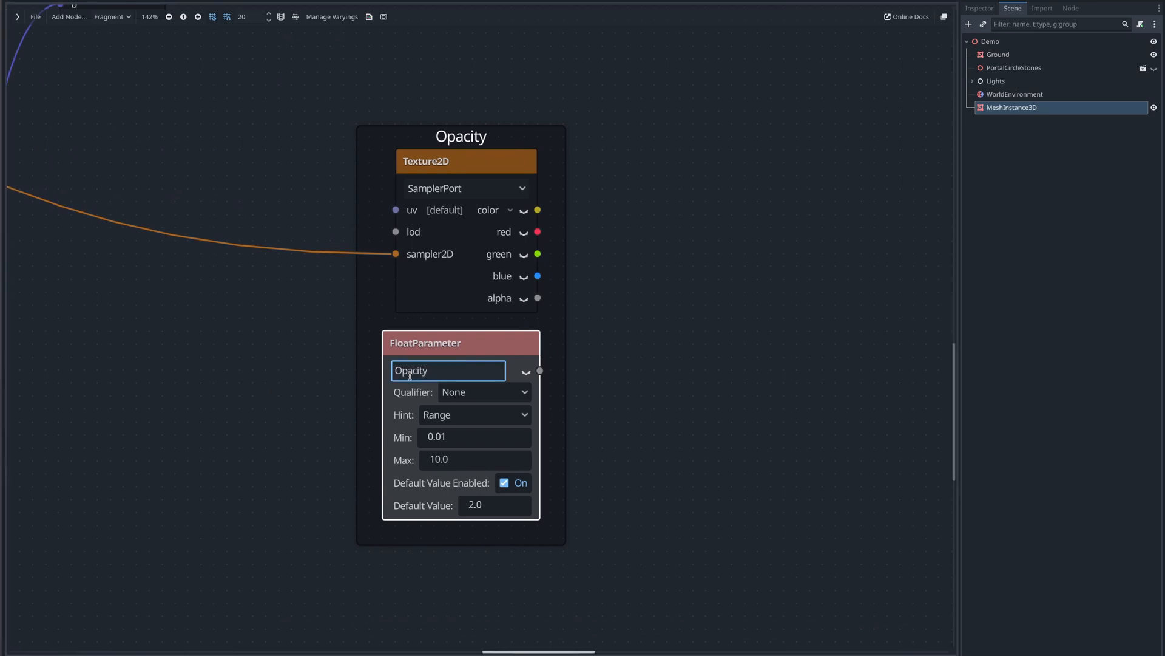
key("Return")
- Set the Opacity parameter's Min to 0, Max to 1 and Default Value to 0.3
left_click(449, 439)
type("0")
key("Return")
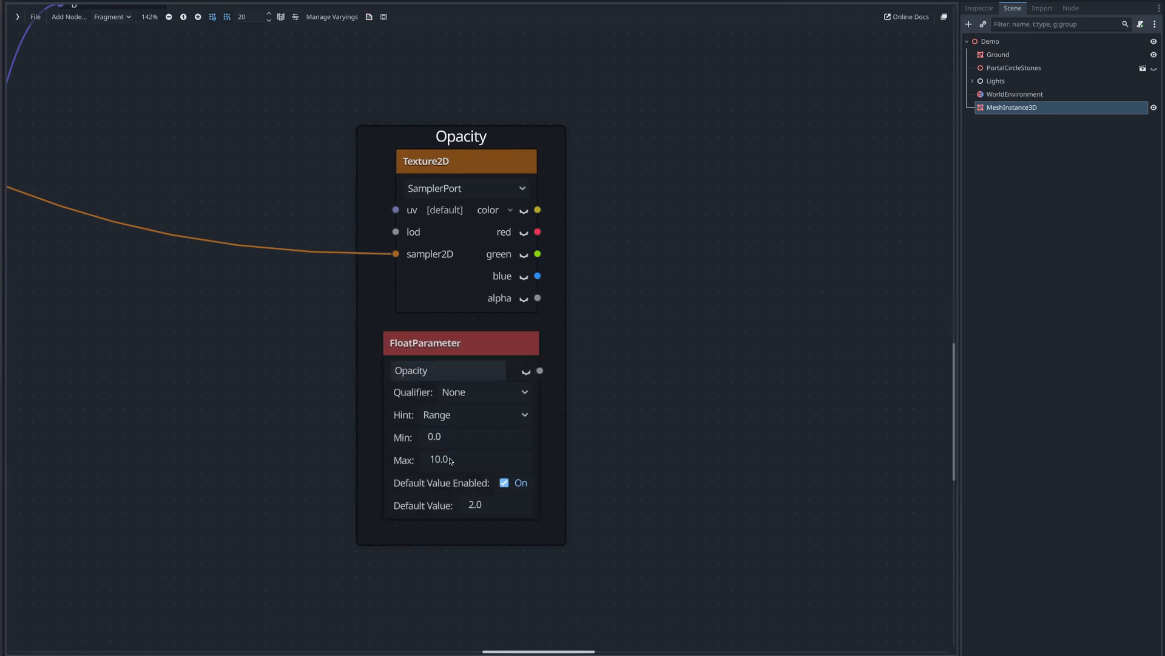
left_click(456, 460)
type("1")
key("Return")
left_click(492, 507)
type("0.3")
key("Return")
- Add a Multiply node inside the Opacity frame
scroll(607, 359, "down", 2)
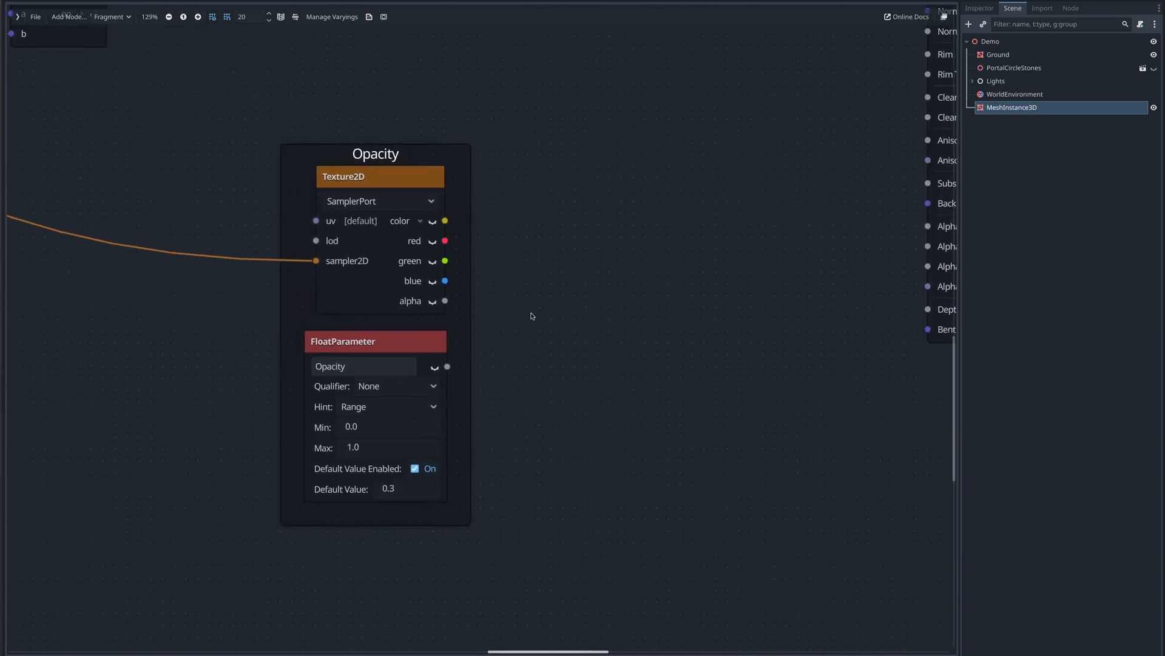
right_click(494, 283)
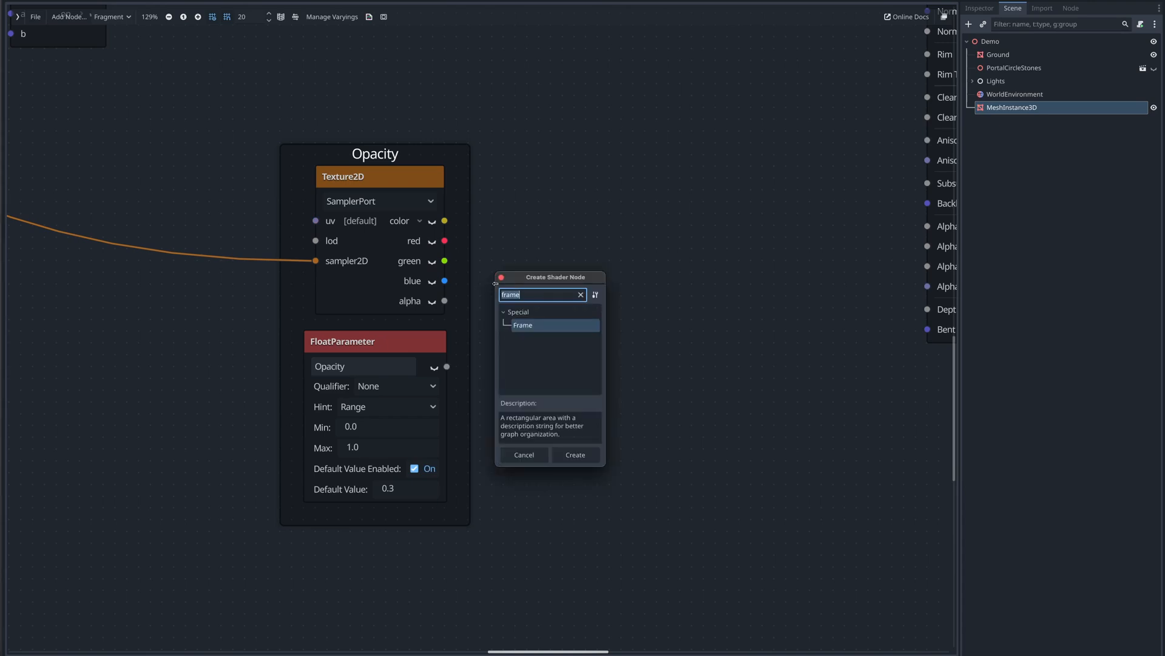
type("mult")
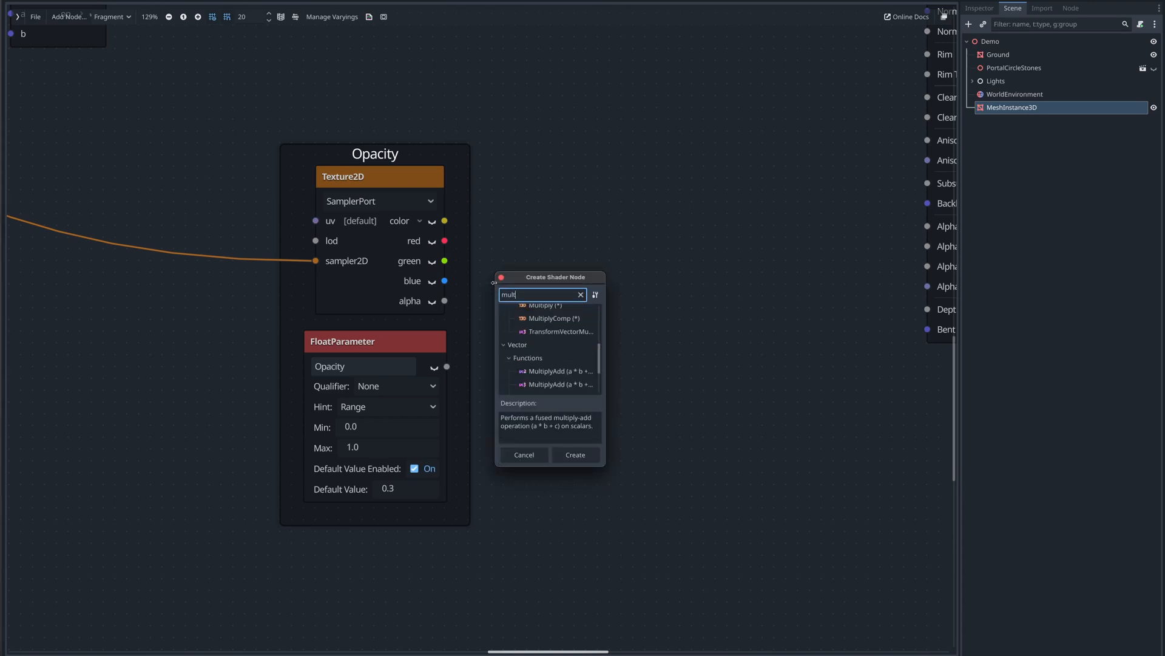
scroll(537, 335, "down", 5)
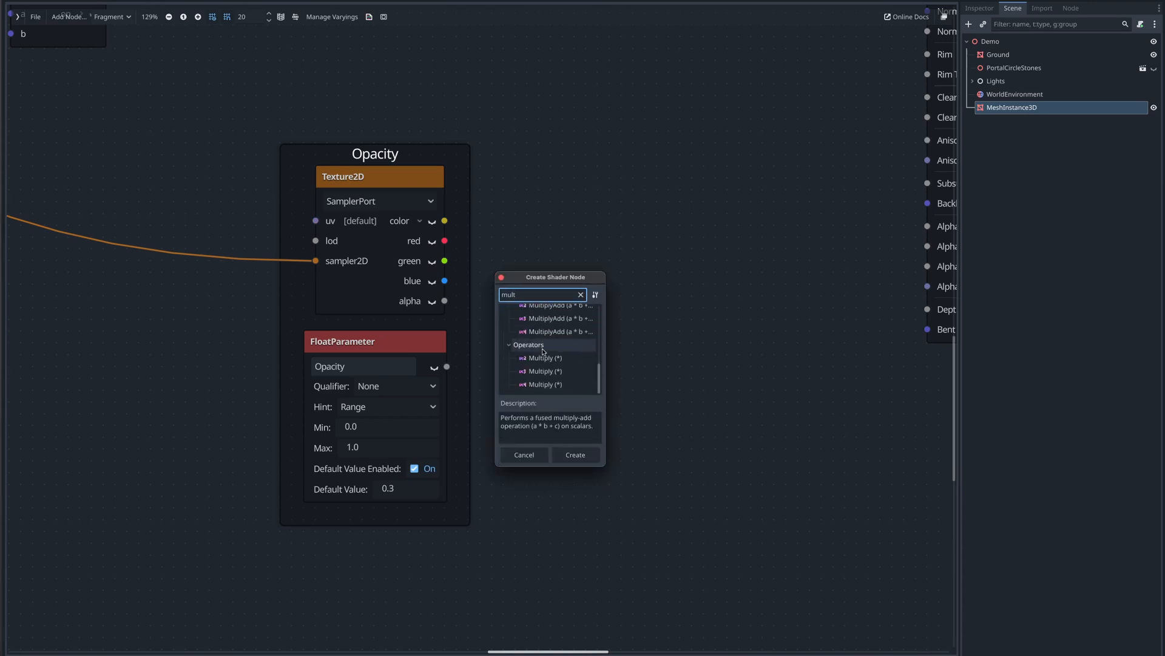
double_click(541, 356)
left_click_drag(534, 299, 565, 264)
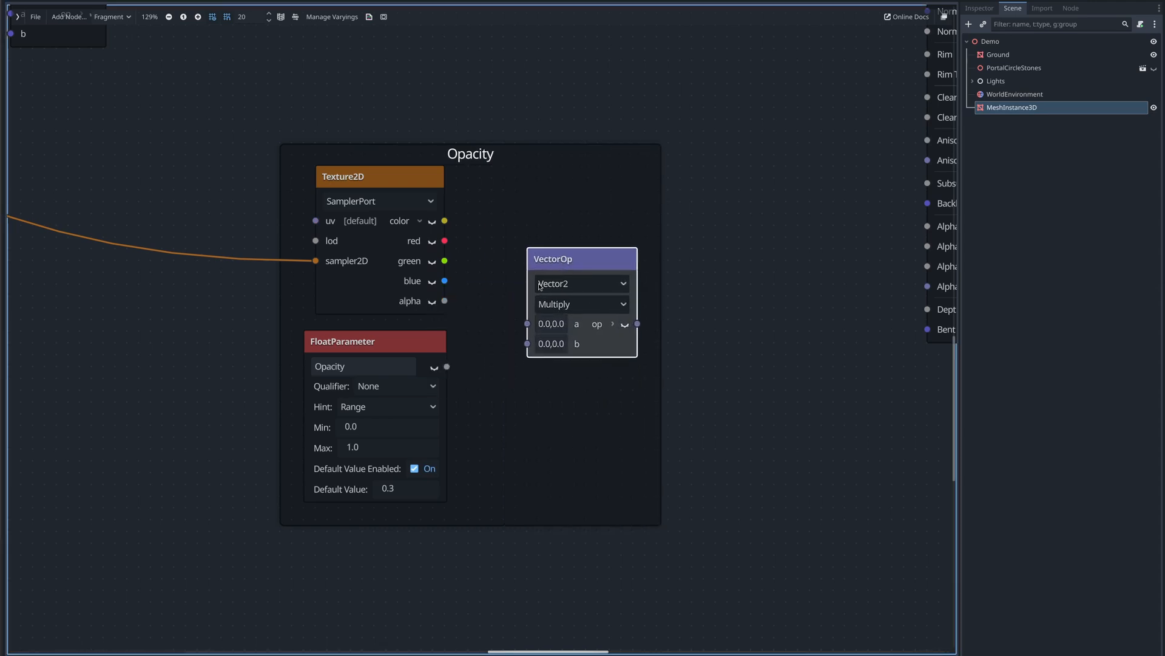
- Connect the Opacity parameter to the Multiply's b and the copied texture's blue output to its a
left_click_drag(447, 368, 527, 344)
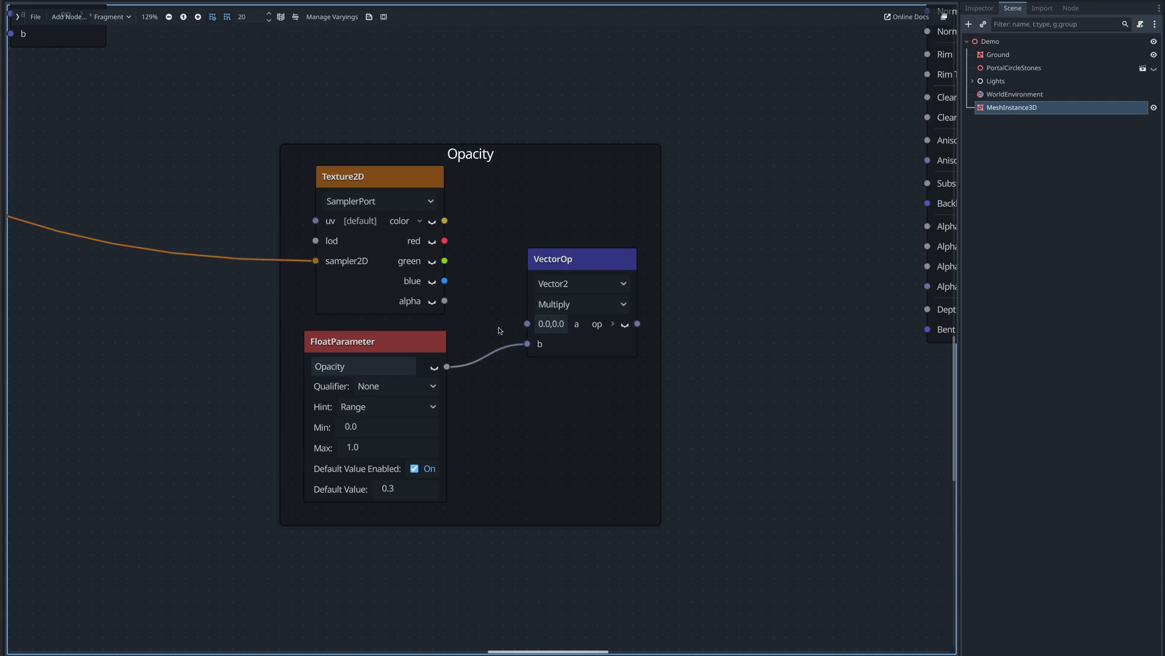
left_click_drag(445, 281, 527, 324)
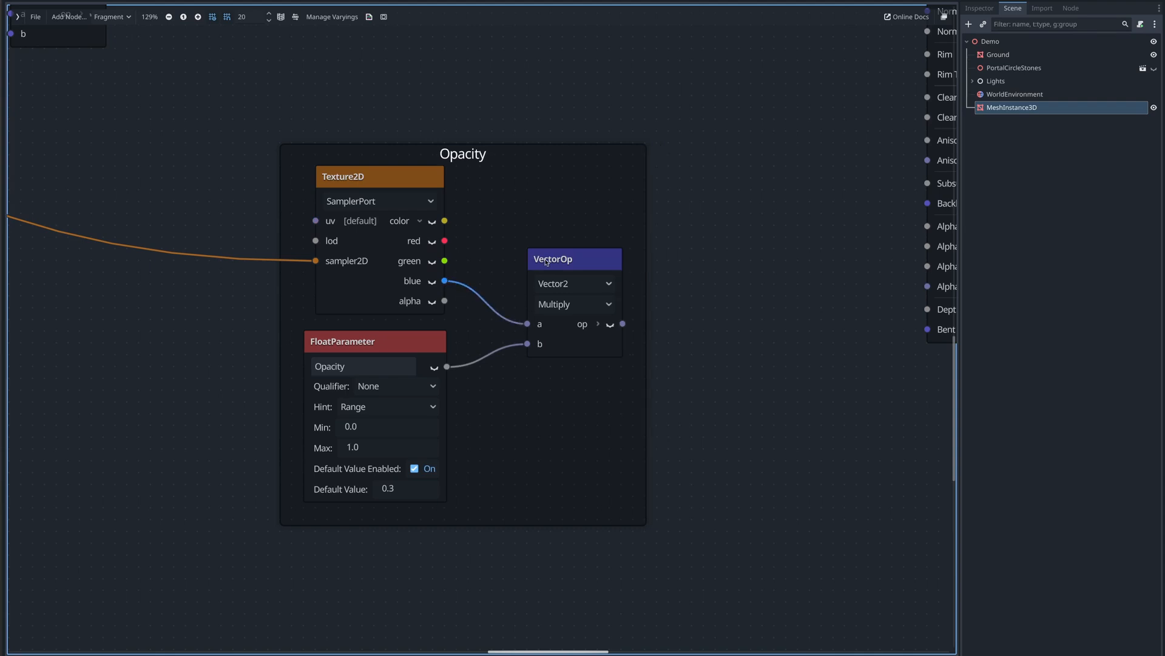
left_click_drag(545, 260, 520, 248)
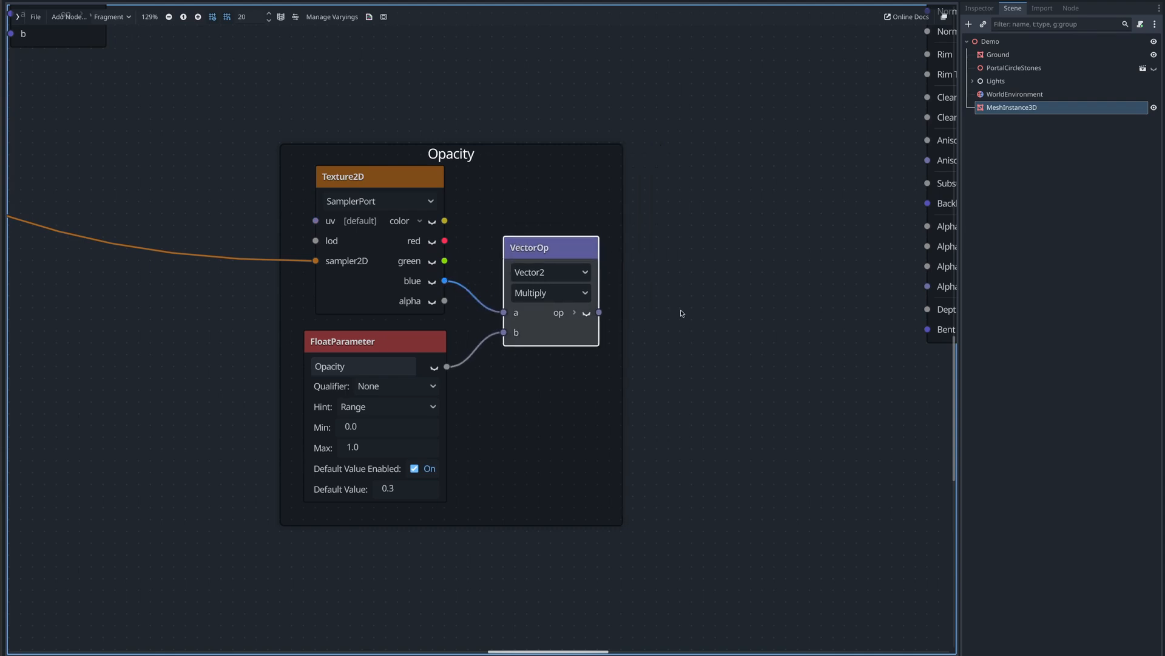
middle_click_drag(681, 313, 588, 257)
- Add a Distance2D node and place it beside the Multiply inside the Opacity frame
right_click(497, 334)
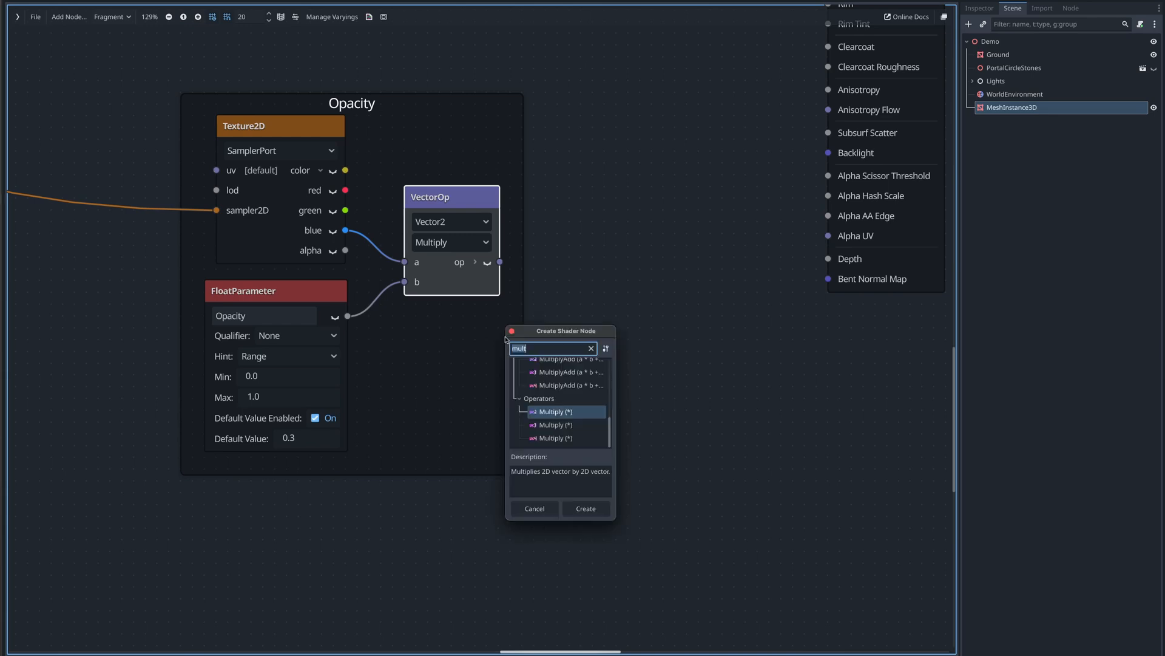
type("dist")
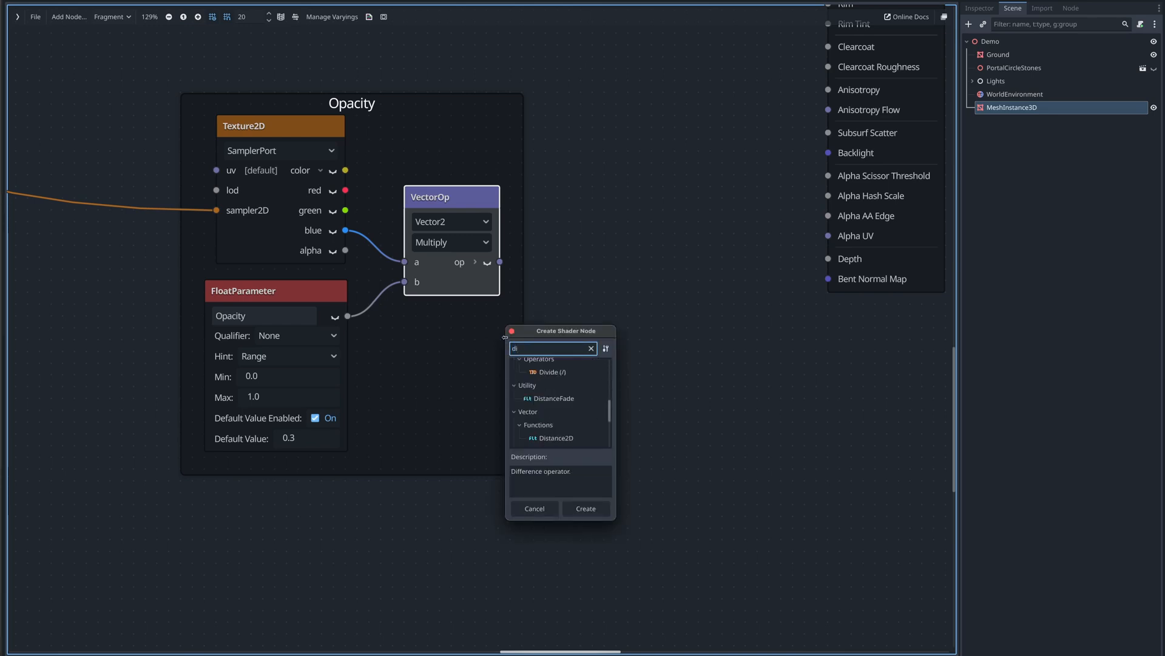
key("Down")
key("Down")
key("Down")
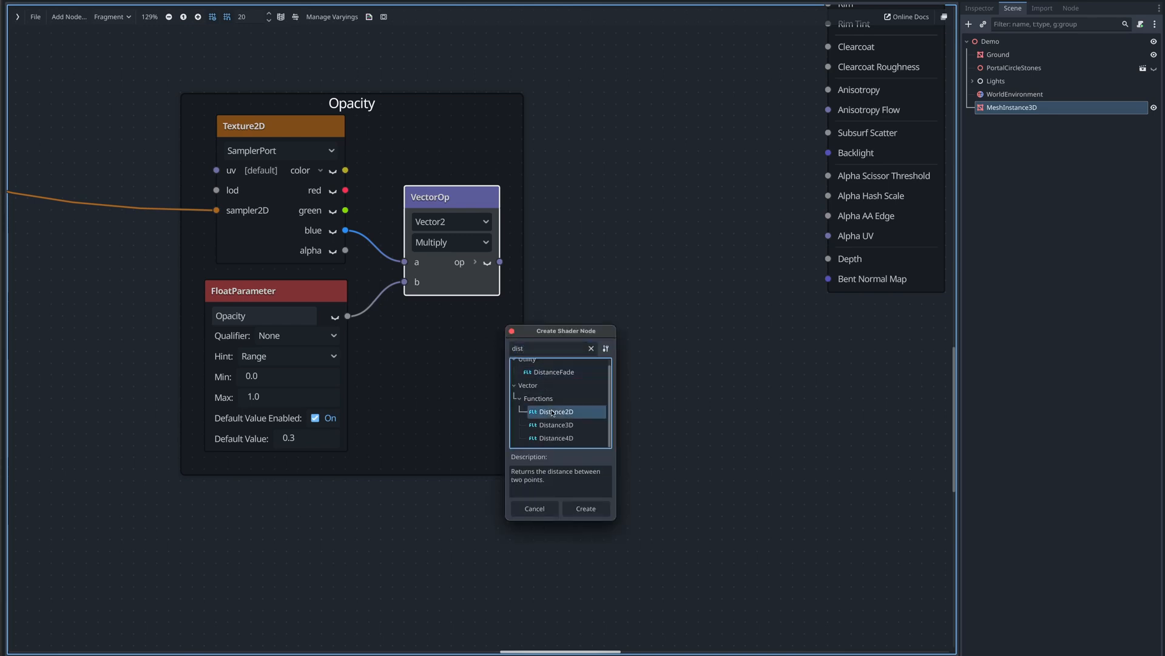
key("Return")
left_click(486, 343)
left_click_drag(486, 343, 587, 293)
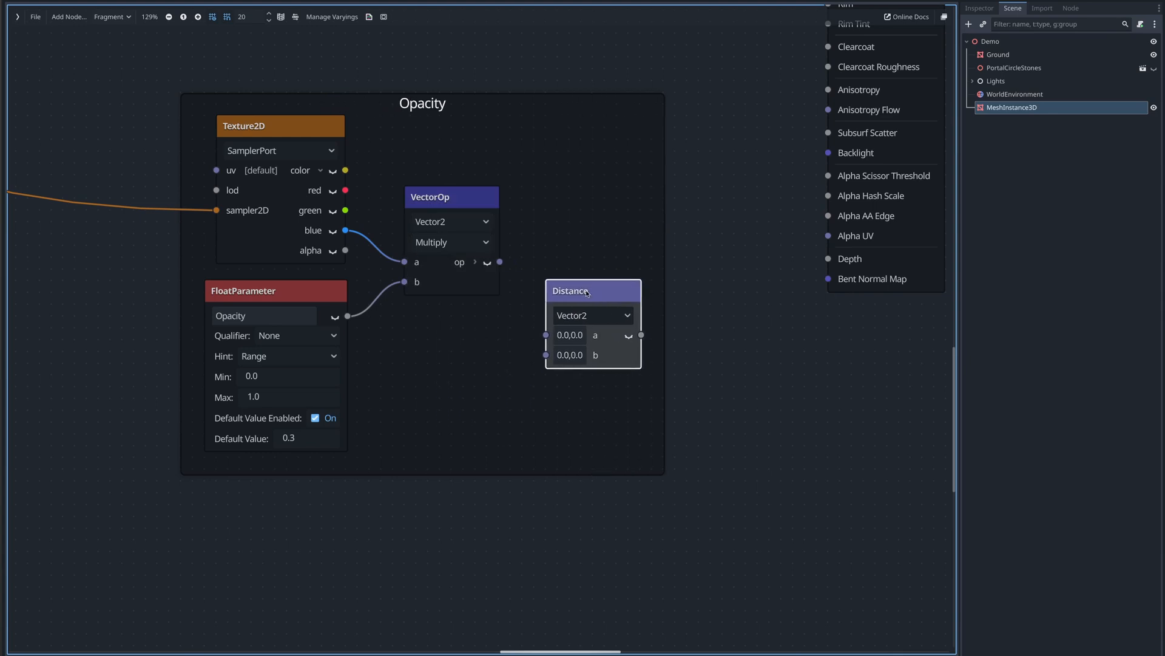
- Add a UV Panning node in the Opacity frame and connect its output to the Distance node's a input
right_click(451, 353)
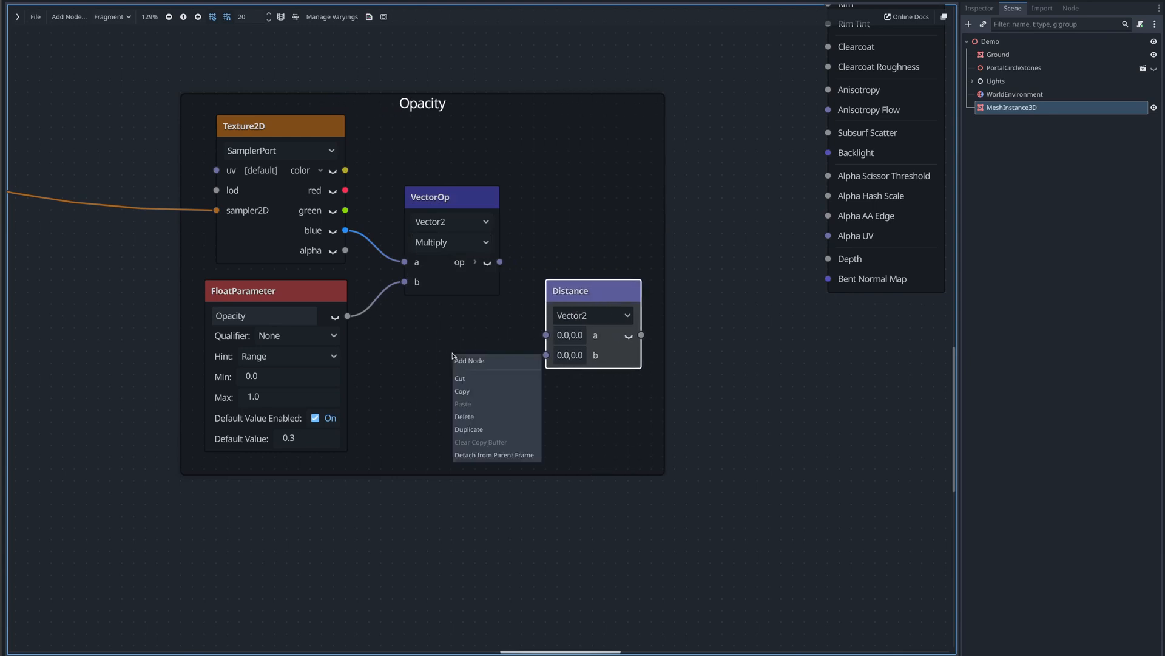
left_click(458, 360)
type("uvpan")
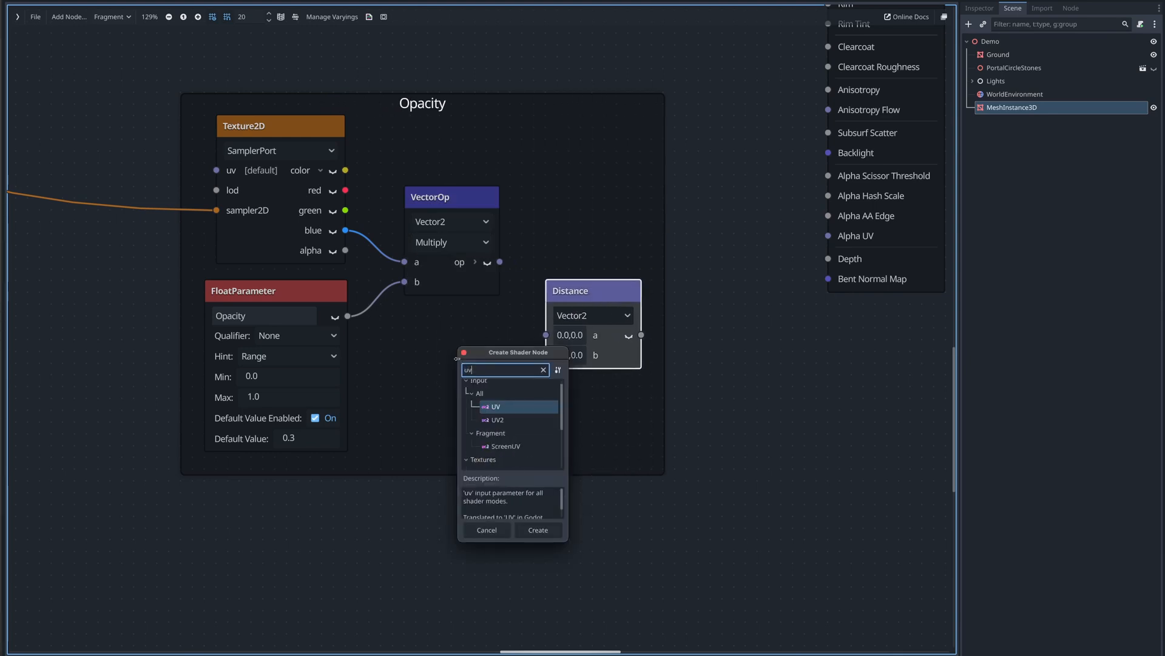
key("Return")
left_click_drag(487, 374, 409, 343)
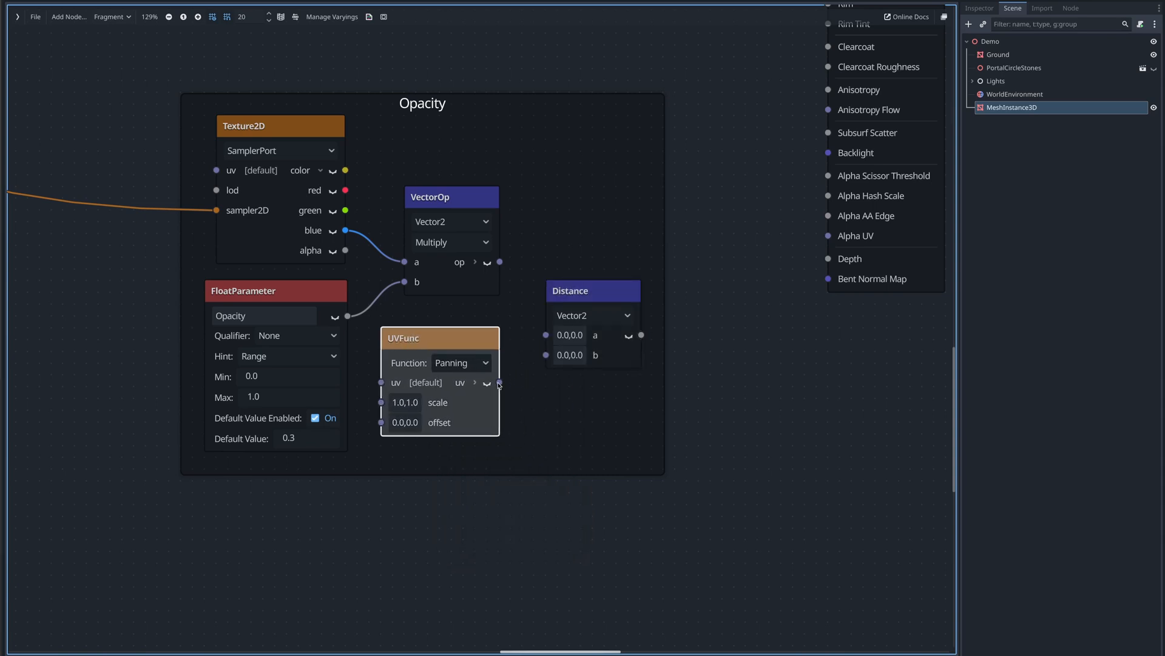
left_click_drag(501, 382, 546, 335)
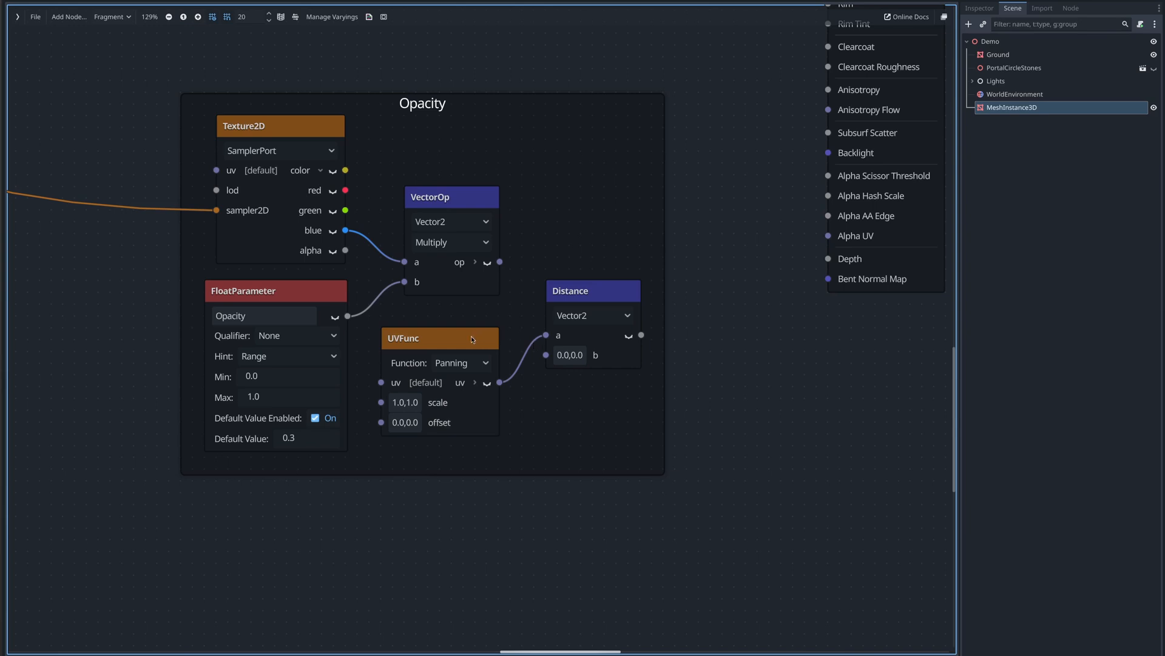
- Set the Distance node's b to 0.5, 0.5 and turn on its preview
left_click_drag(471, 336, 480, 334)
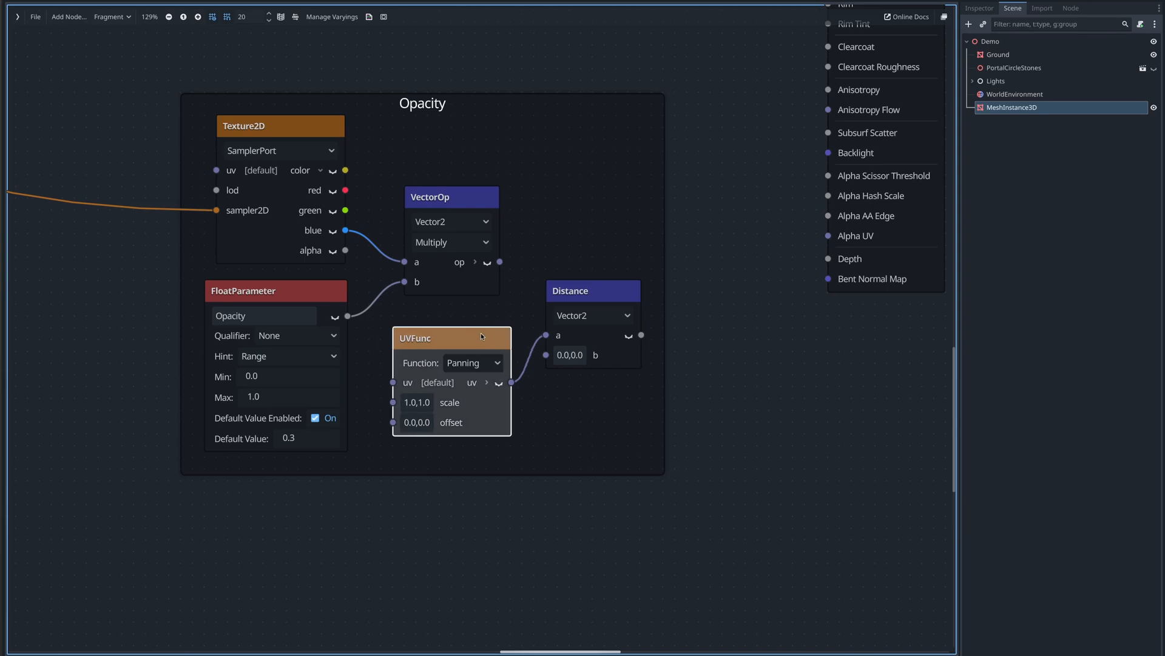
left_click(570, 356)
double_click(580, 377)
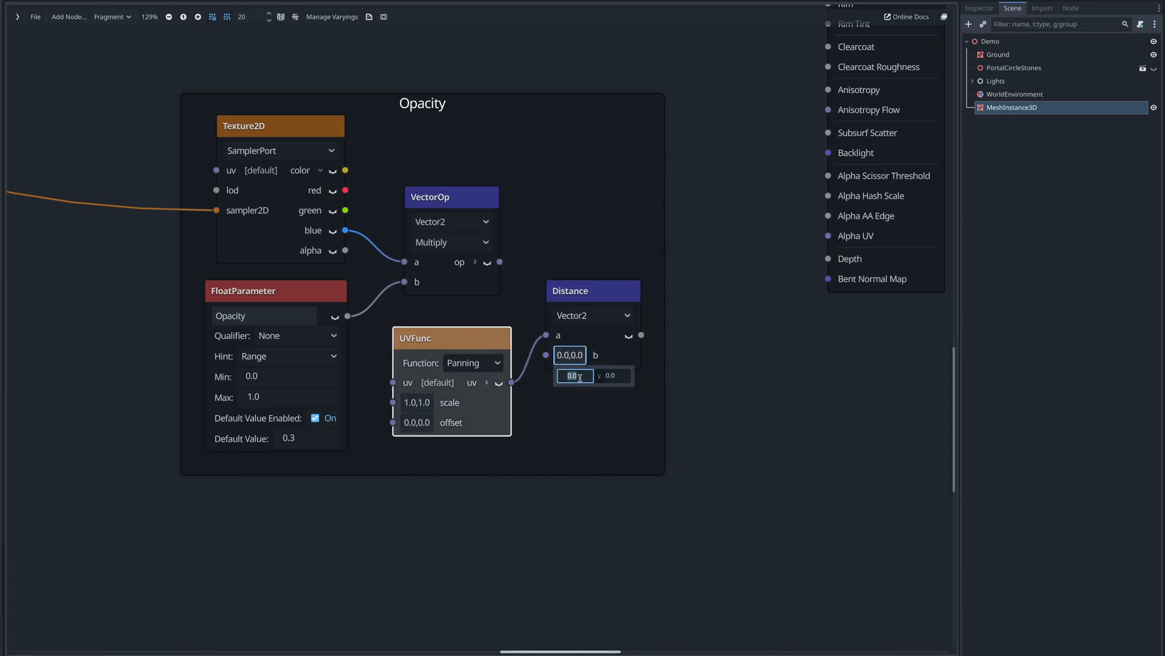
key("BackSpace")
type(".5")
key("Tab")
type(".5")
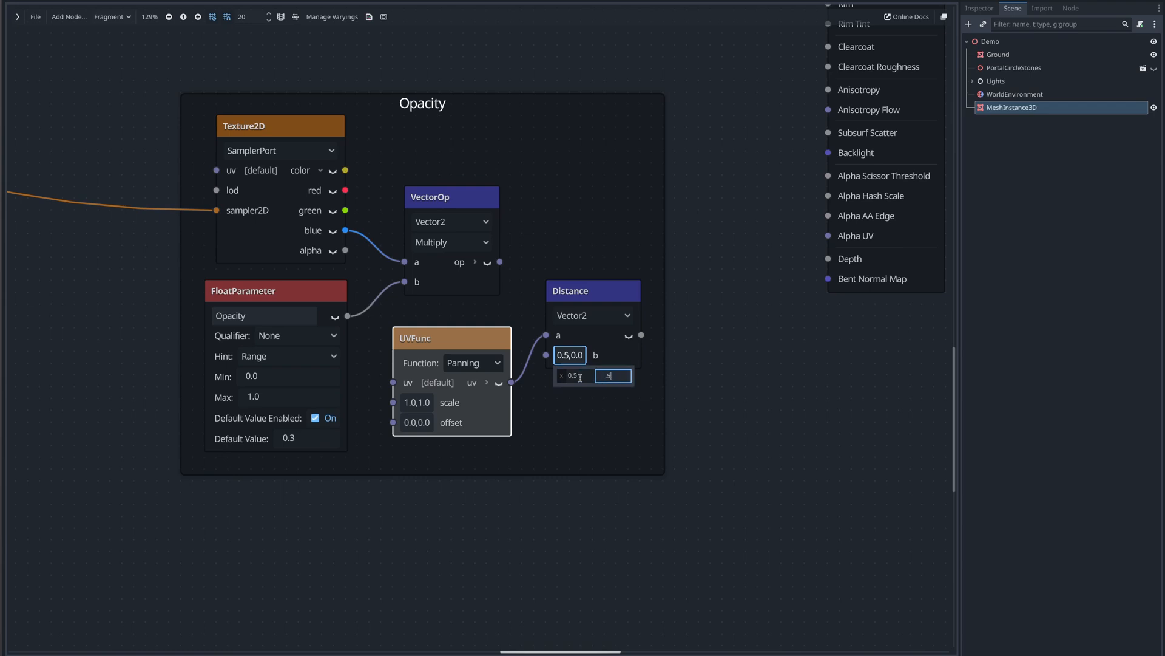
key("Return")
left_click(622, 358)
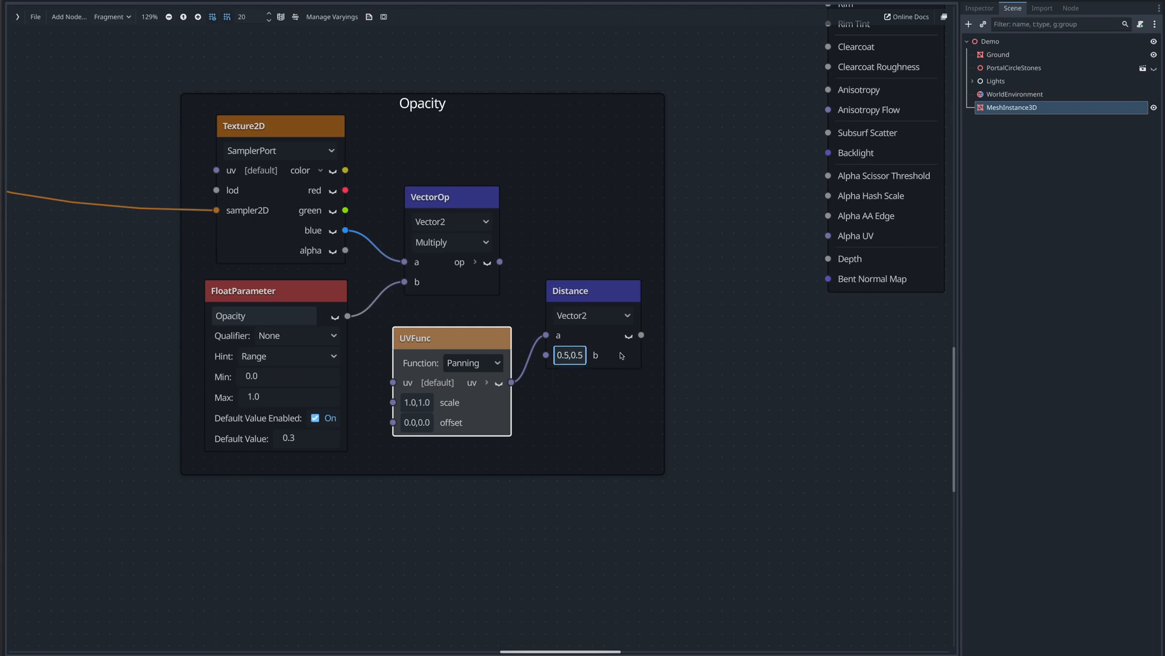
left_click(628, 336)
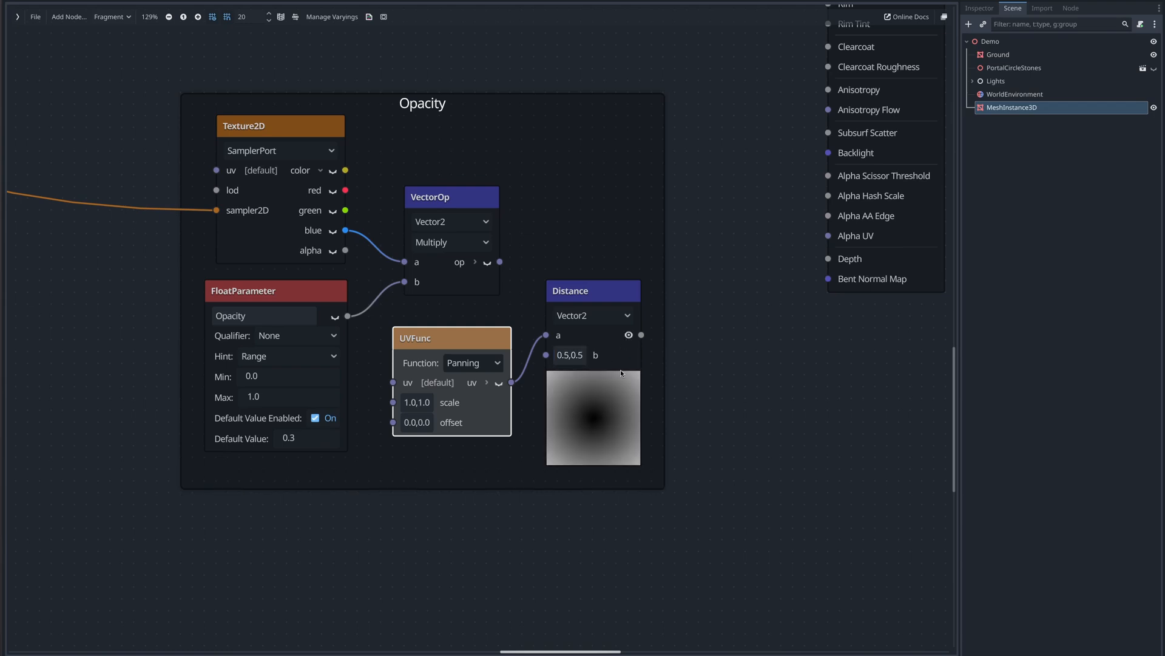
- Duplicate the Opacity parameter and rename the copy CenterDistortion
middle_click_drag(715, 388, 714, 262)
left_click(291, 176)
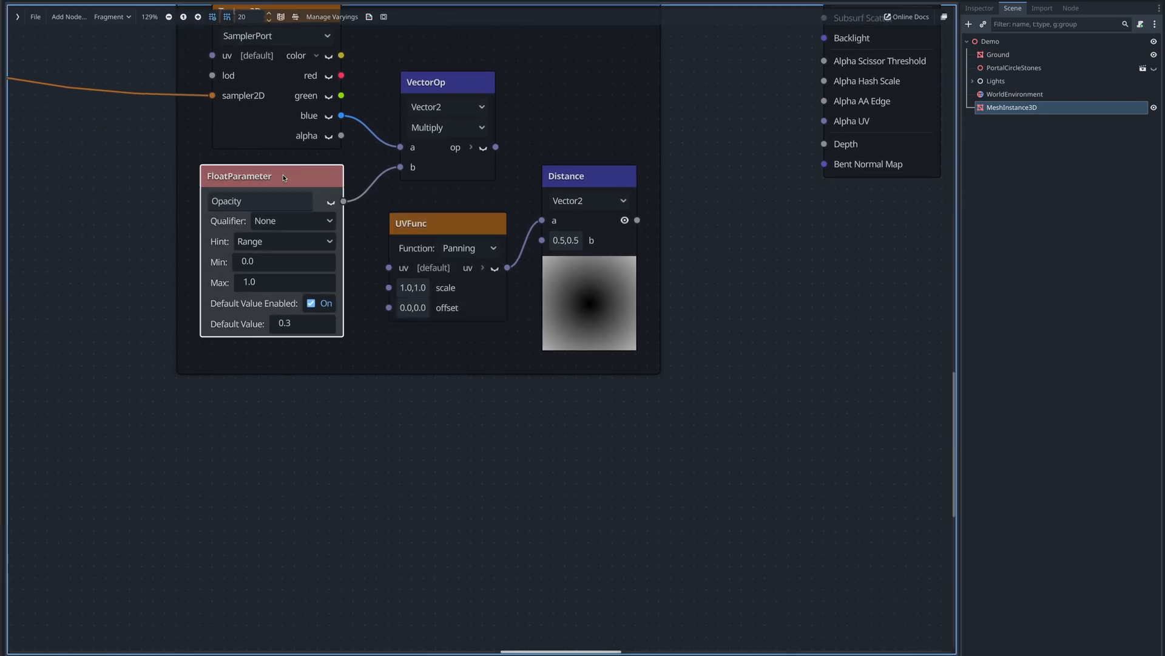
key("ctrl+d")
left_click_drag(285, 224, 566, 386)
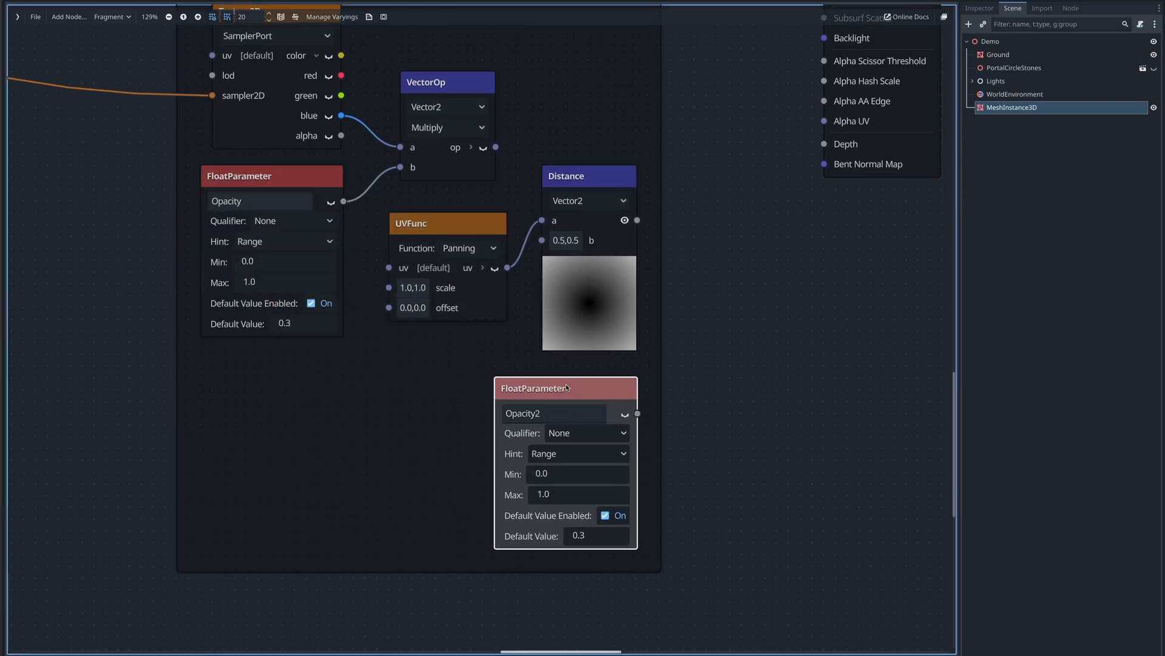
double_click(525, 414)
type("CenterDistortion")
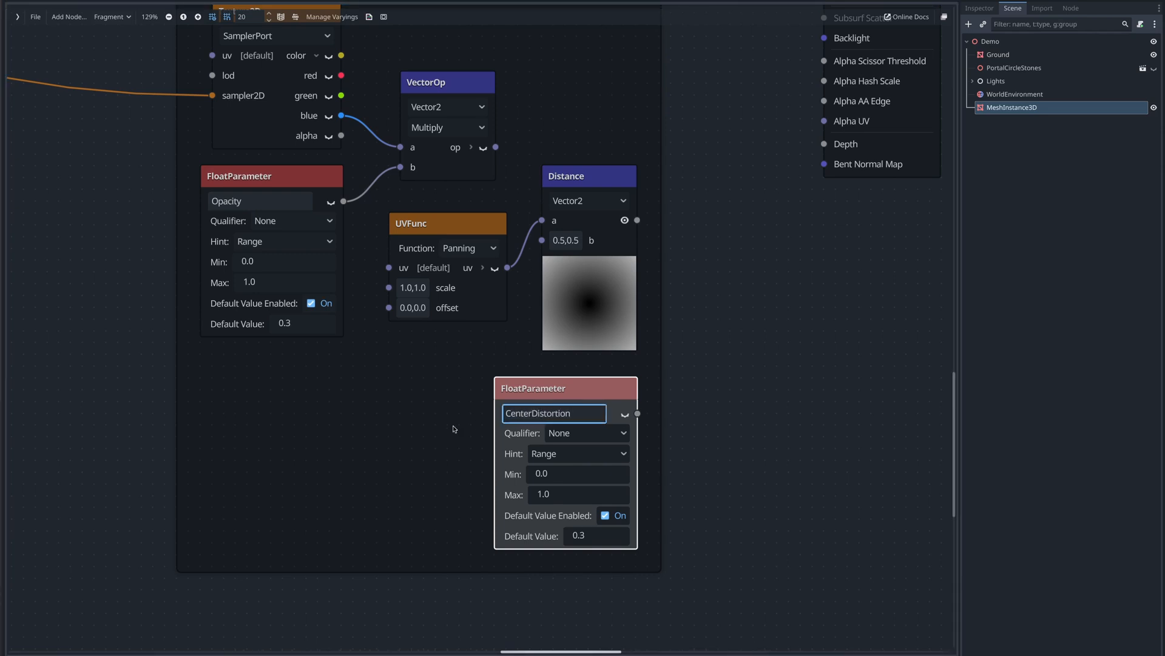
left_click(453, 429)
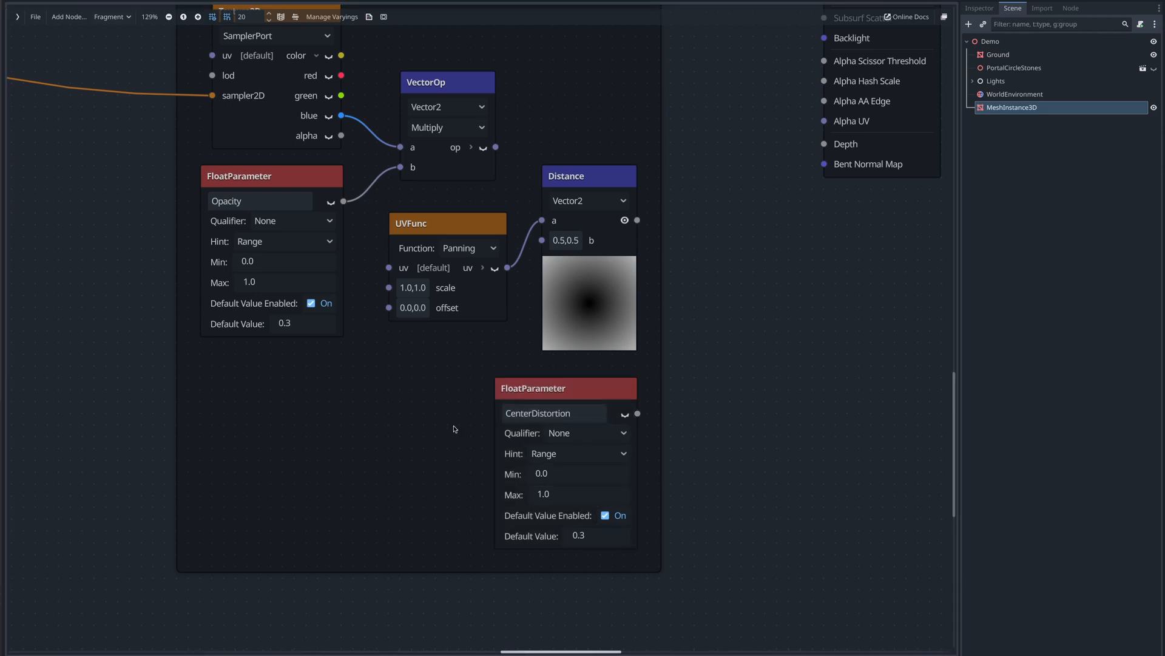
- Set CenterDistortion's Min to 0.01, Max to 5 and Default Value to 2
left_click(566, 474)
type("0.01")
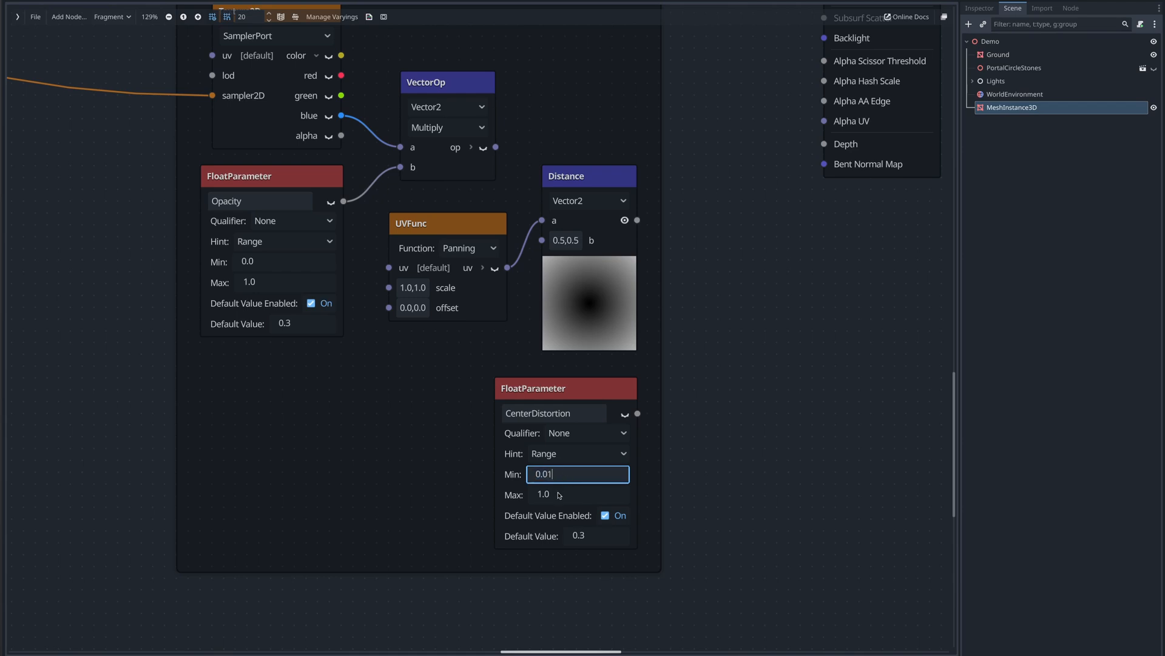
key("Return")
left_click(559, 497)
type("5")
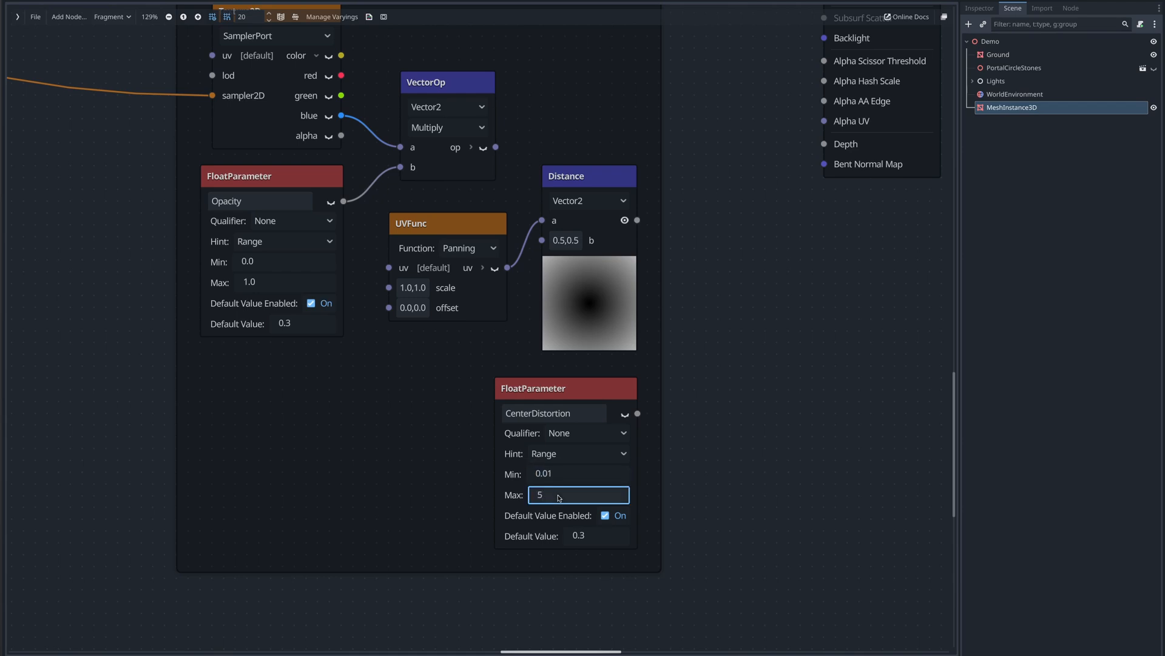
key("Return")
left_click(594, 539)
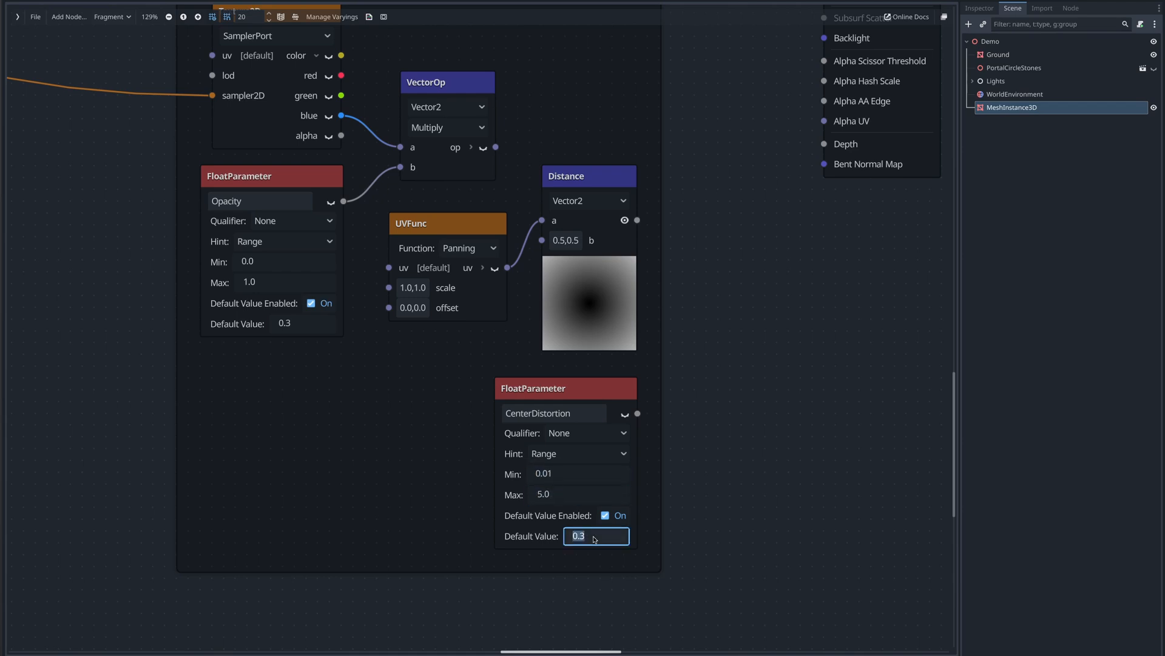
type("2")
key("Return")
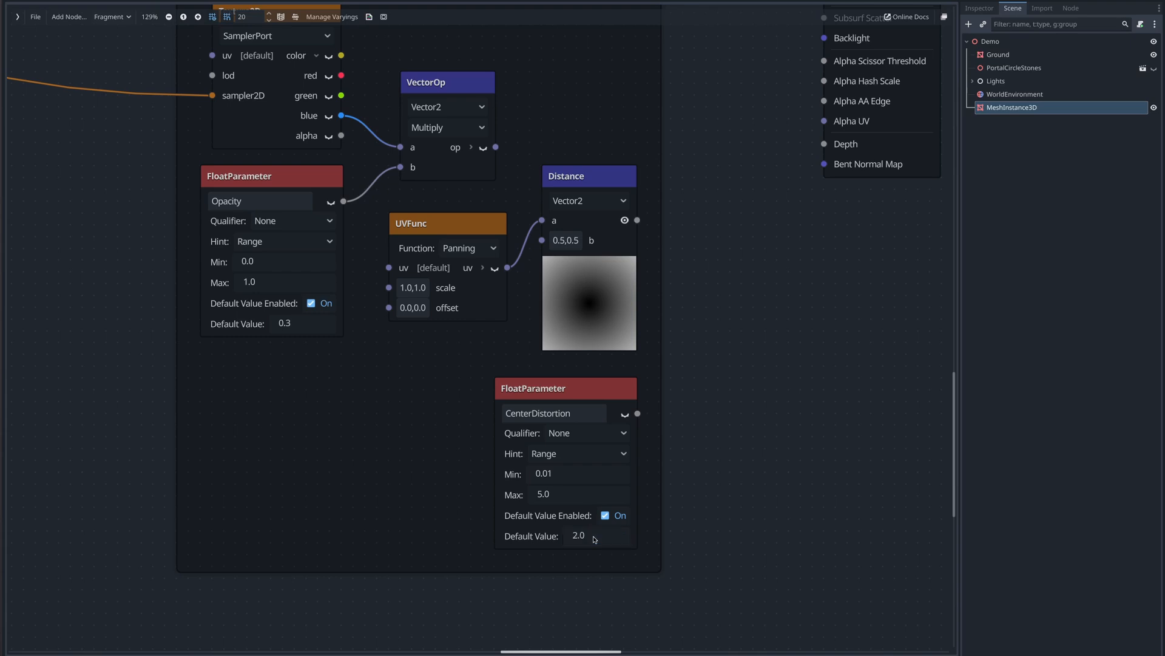
- Add a Pow node and feed it the Distance output as a and CenterDistortion as b
scroll(638, 367, "right", 3)
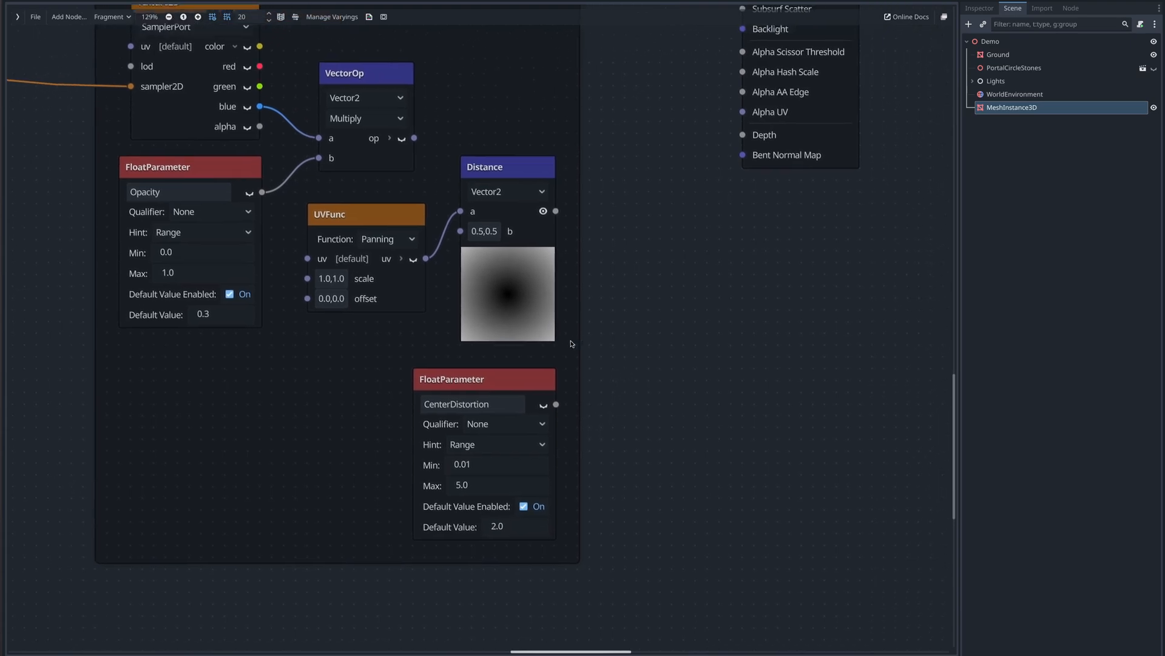
right_click(570, 343)
type("pow")
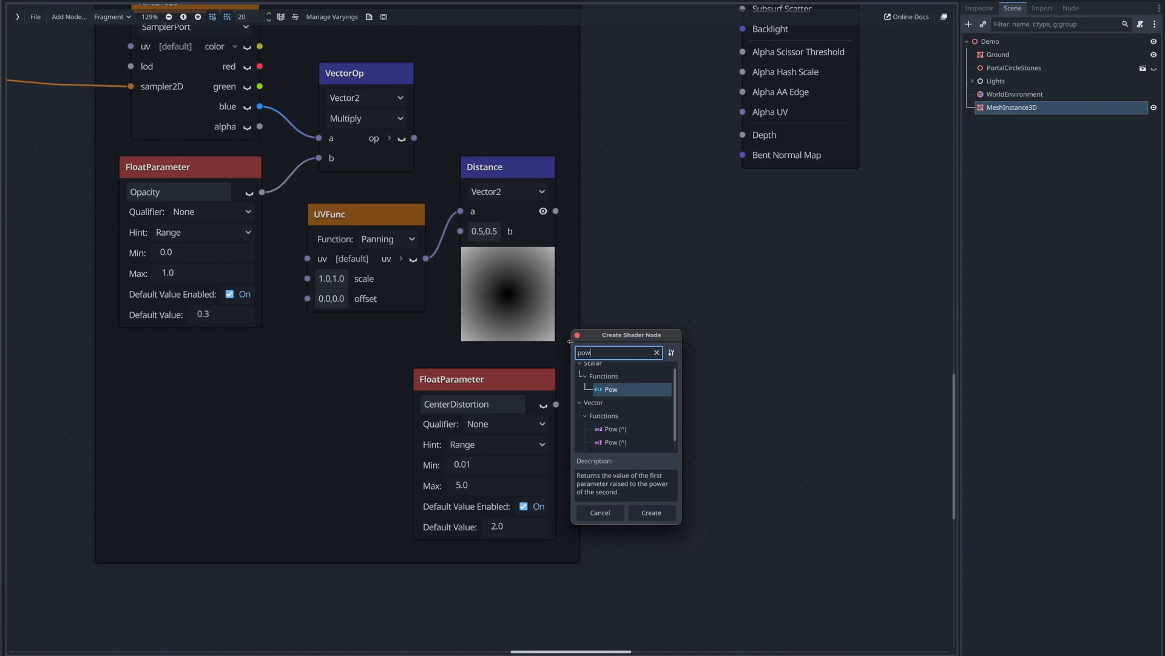
key("Return")
left_click_drag(601, 349, 652, 286)
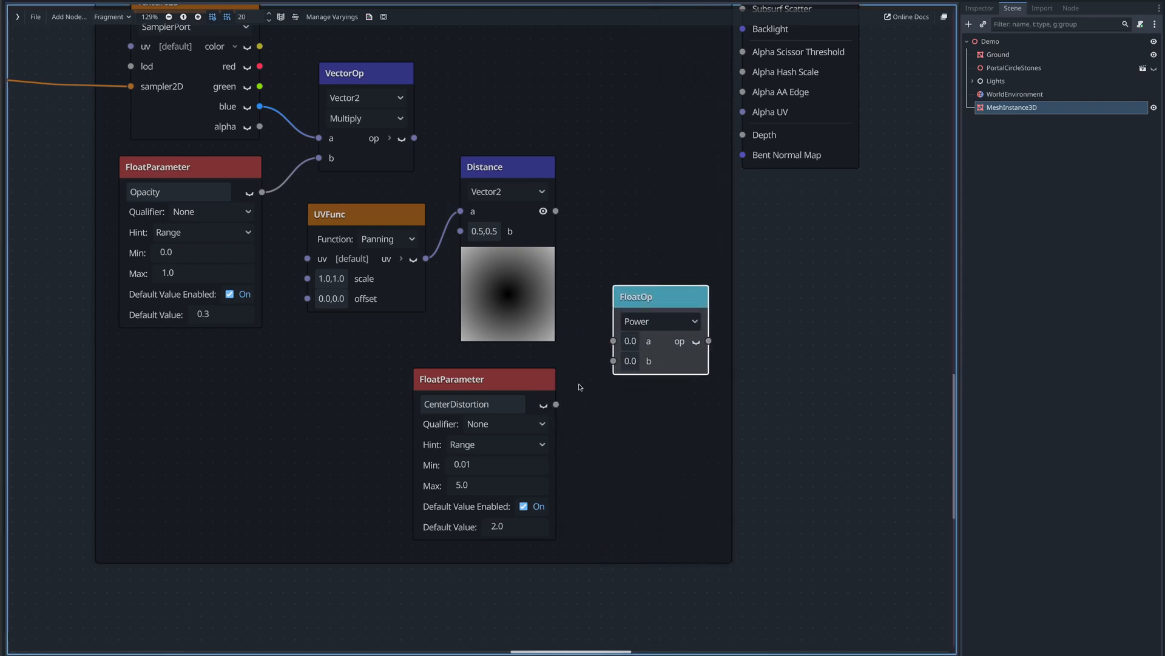
left_click_drag(556, 405, 612, 365)
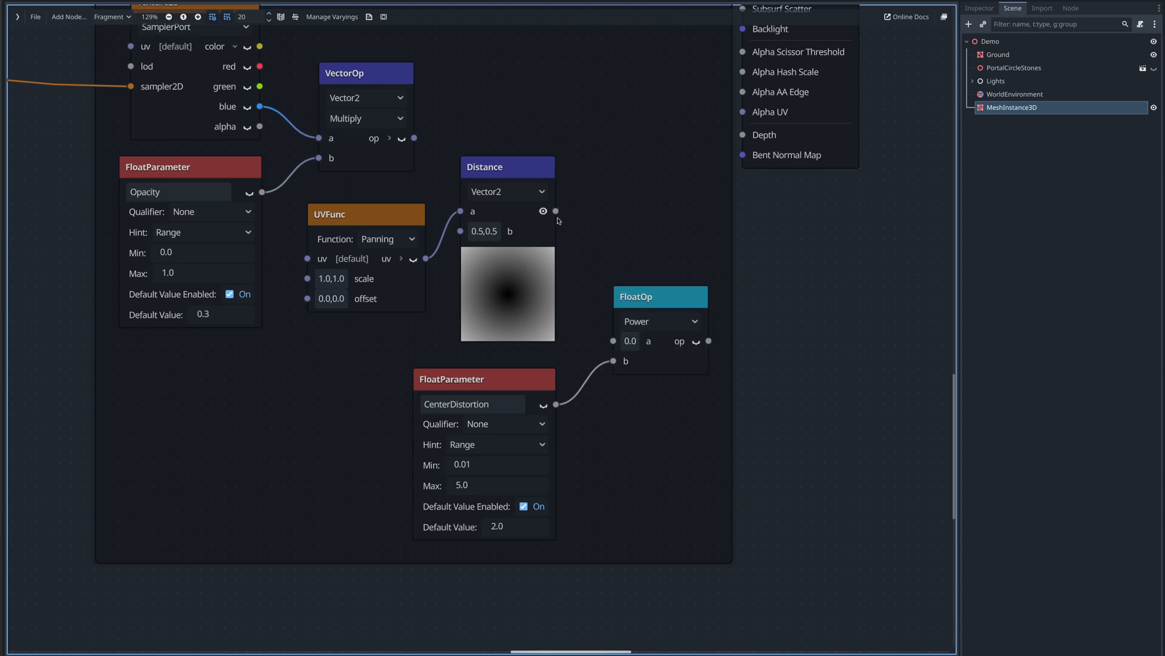
left_click_drag(556, 211, 613, 340)
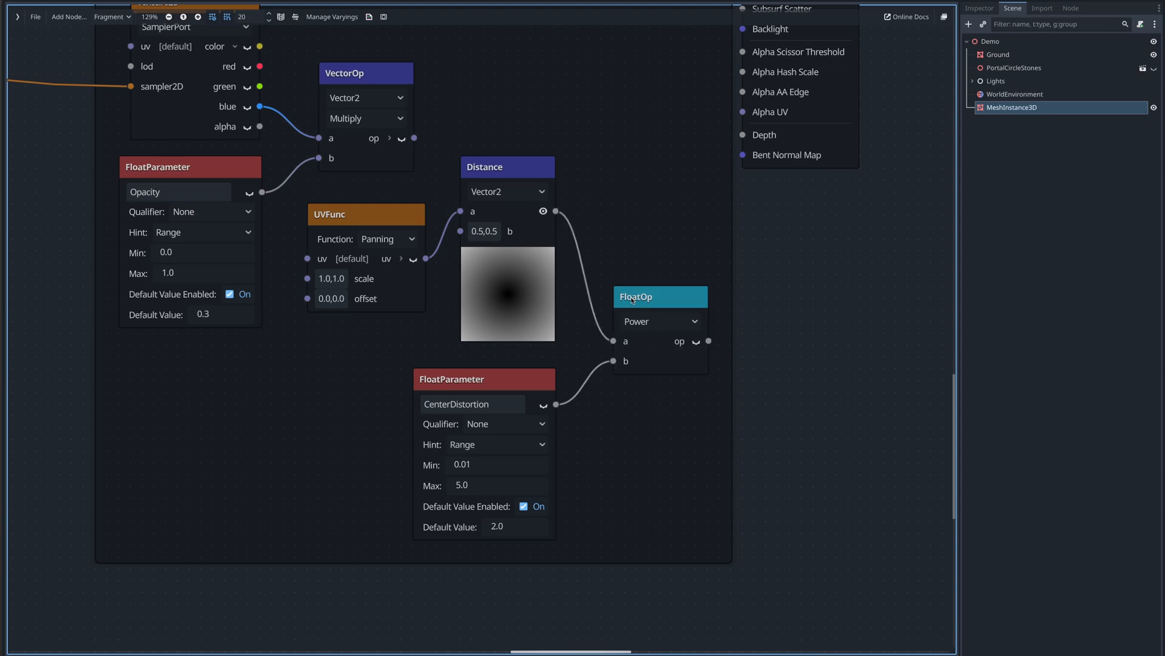
- Duplicate the Vector2 Multiply node and place the copy to the right of the Pow node
middle_click_drag(732, 288, 713, 368)
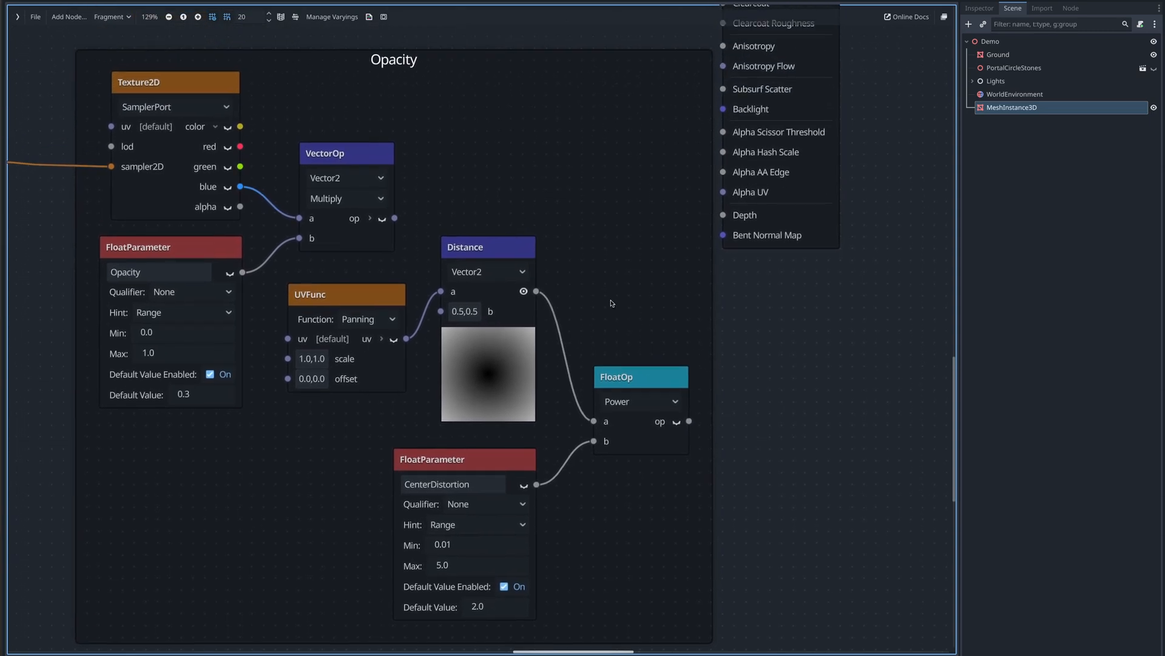
left_click(342, 160)
key("ctrl+d")
left_click_drag(341, 160, 641, 121)
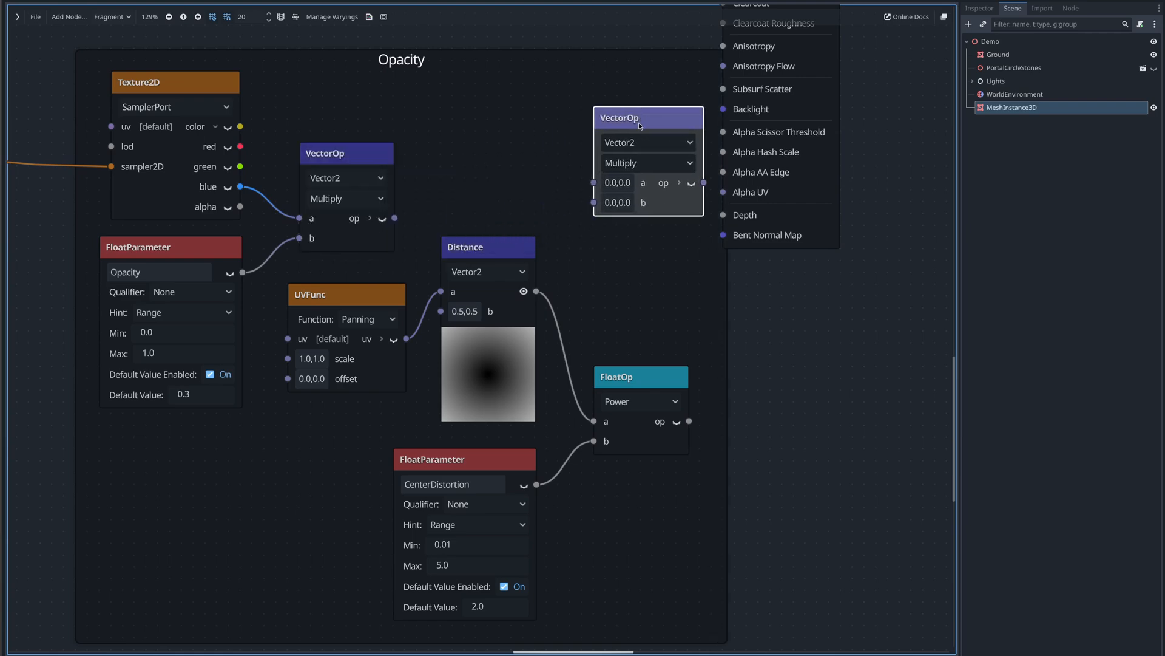
- Connect the Pow output to the new Multiply's b and the first Multiply's output to its a
scroll(744, 254, "down", 4)
middle_click_drag(811, 256, 706, 383)
scroll(706, 383, "down", 3)
left_click_drag(657, 108, 797, 148)
left_click_drag(490, 286, 362, 277)
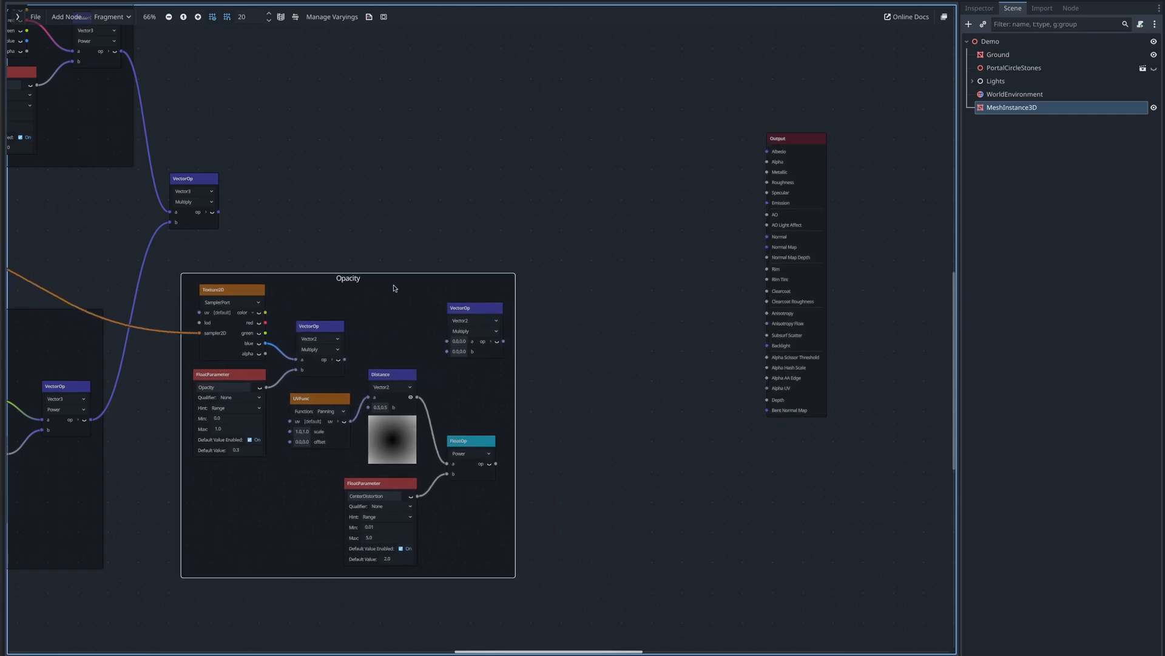
scroll(548, 416, "up", 3)
middle_click_drag(548, 417, 660, 394)
middle_click_drag(640, 344, 674, 305)
left_click_drag(558, 166, 706, 198)
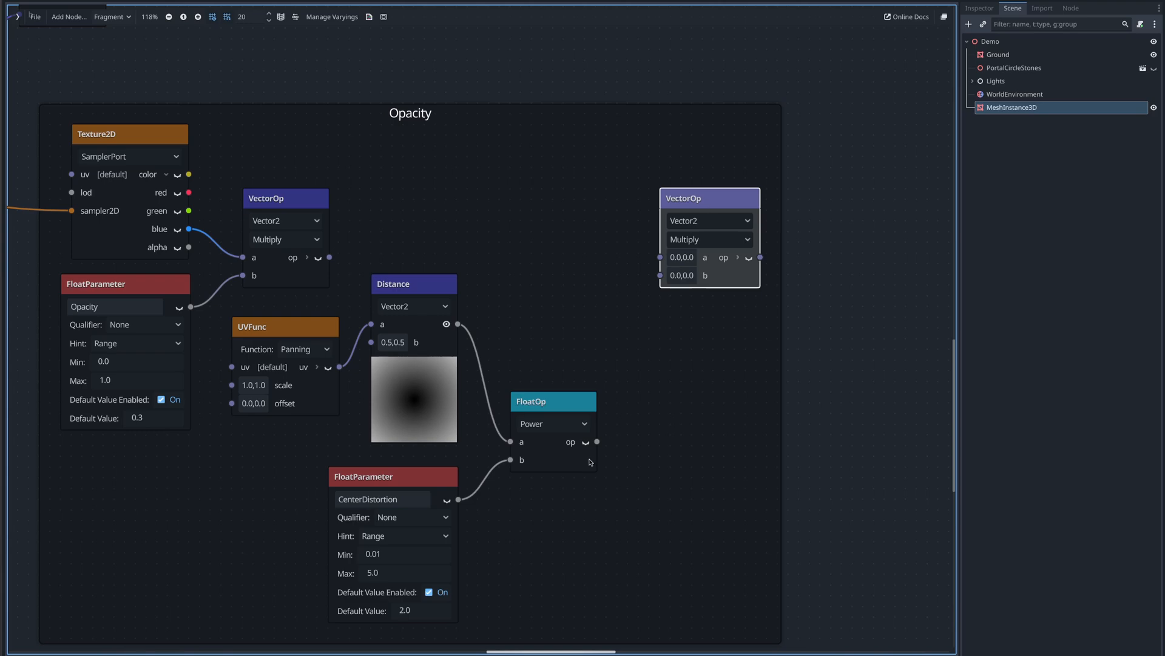
left_click_drag(598, 441, 660, 277)
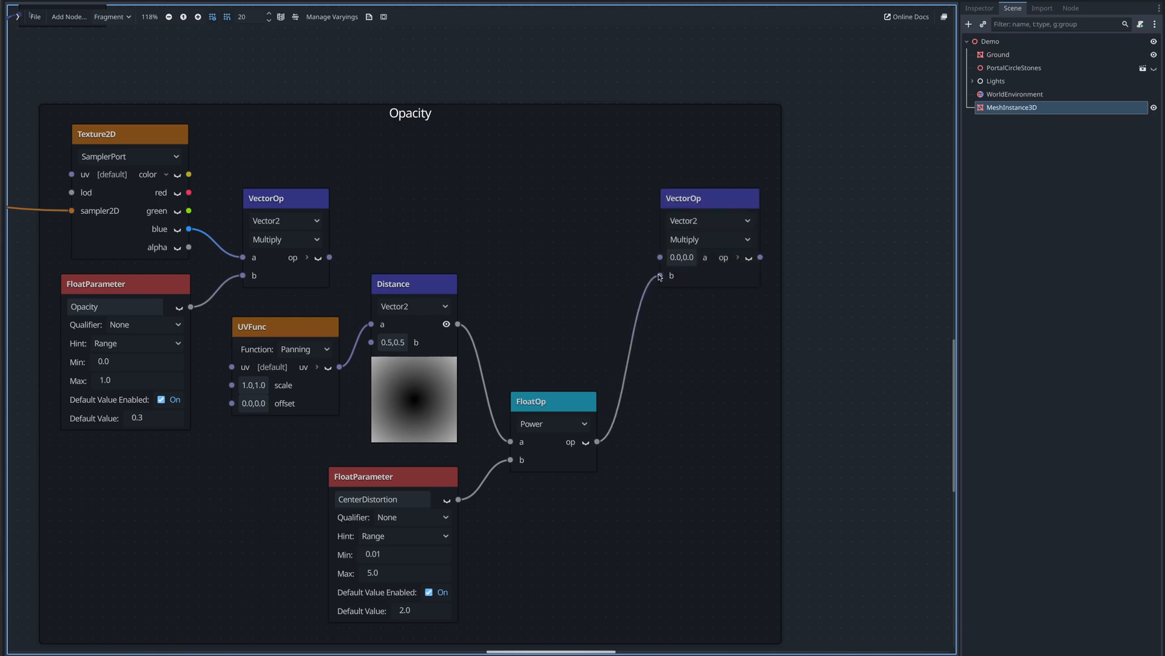
left_click_drag(329, 257, 660, 257)
- Connect the final Multiply's output to the Output node's Alpha input
scroll(787, 197, "down", 3)
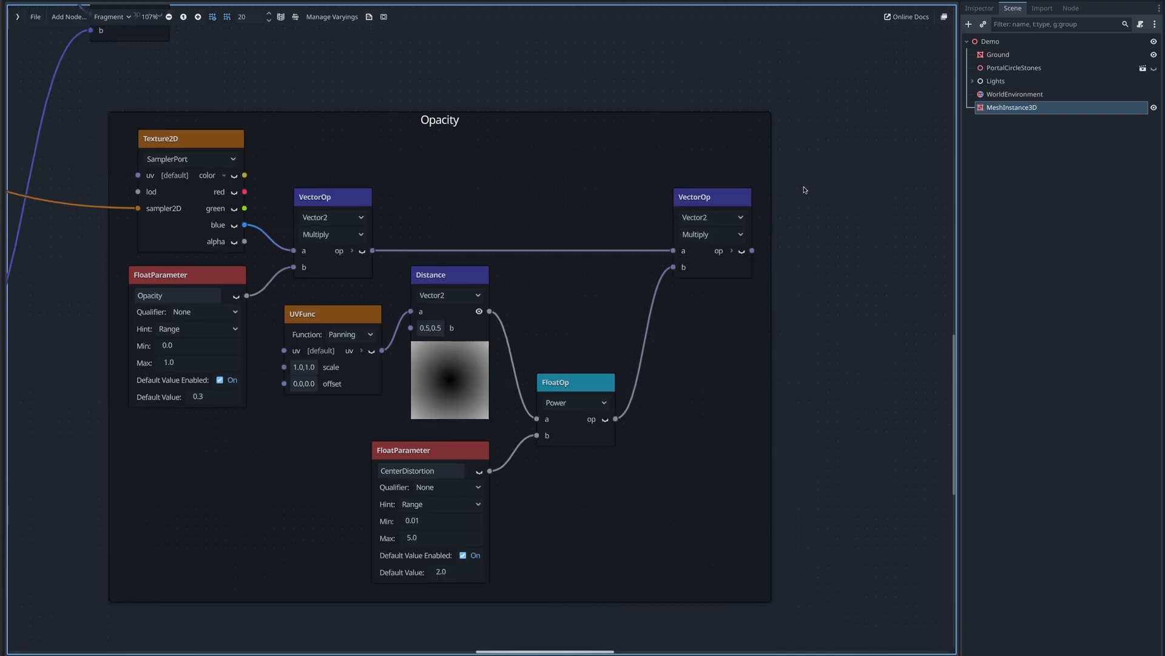
middle_click_drag(821, 163, 598, 305)
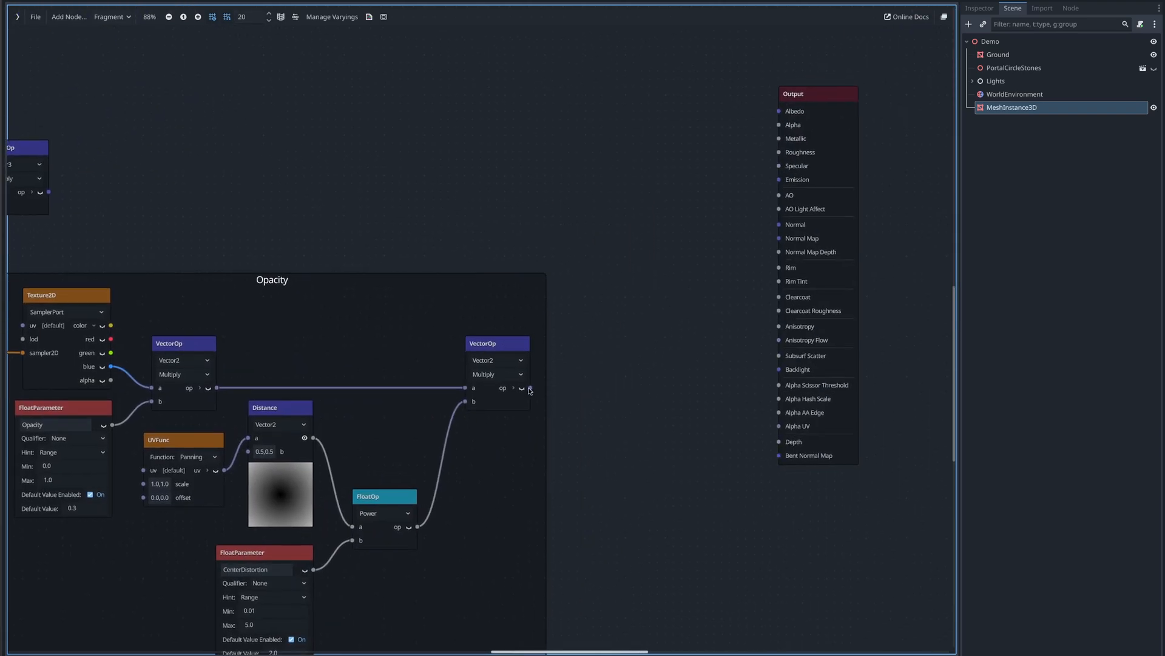
left_click_drag(530, 389, 690, 139)
- Duplicate the Vector3 Multiply node above the Opacity frame and set the copy's operator to Add
middle_click_drag(419, 210, 756, 236)
scroll(756, 238, "up", 1, "ctrl")
scroll(540, 193, "up", 2, "ctrl")
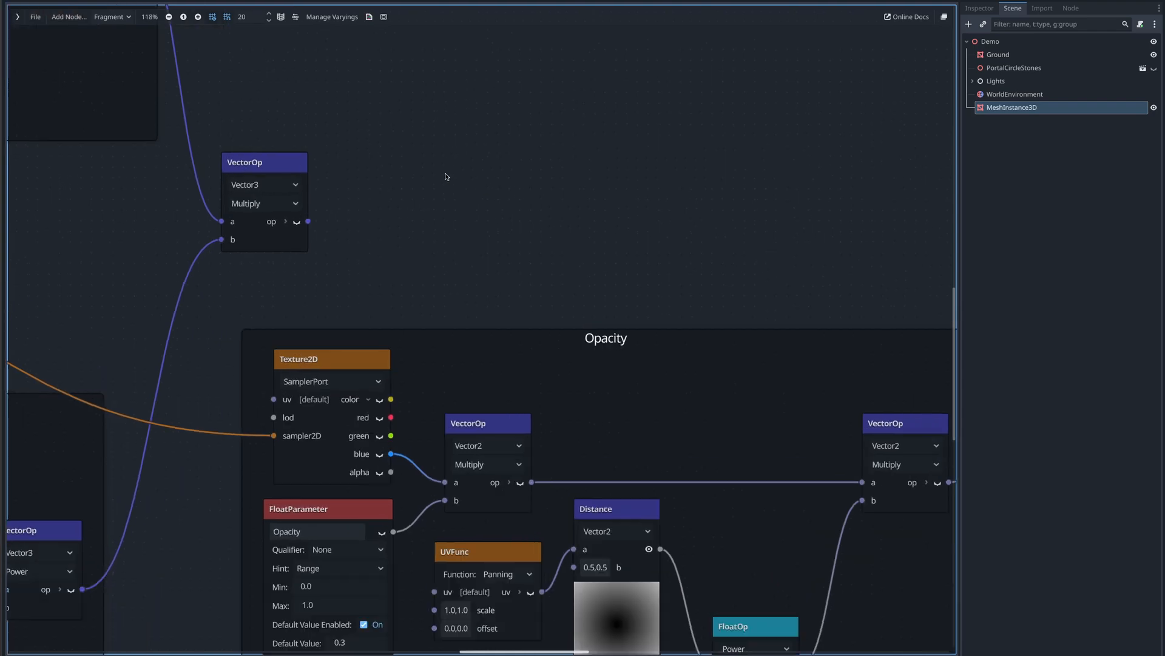
left_click(266, 161)
key("ctrl+d")
left_click_drag(271, 168, 427, 188)
left_click(427, 230)
left_click(407, 242)
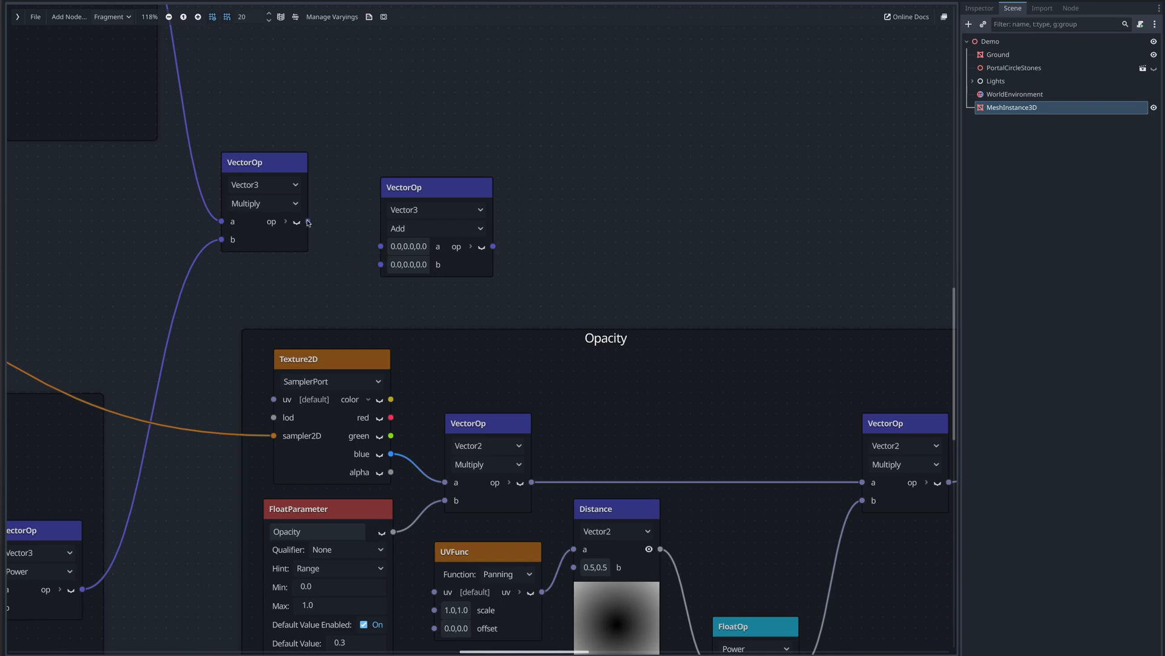
- Connect the Vector3 Multiply output to the Add's a and the texture's blue output to its b
left_click_drag(308, 222, 380, 246)
left_click_drag(417, 187, 534, 178)
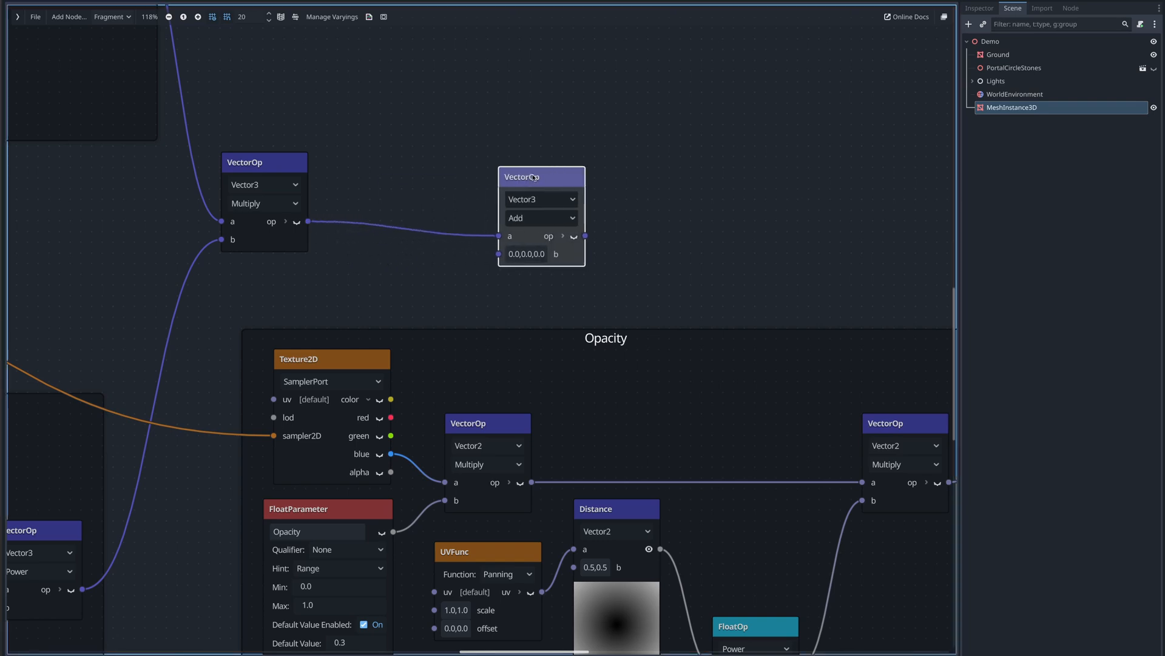
left_click_drag(392, 453, 500, 260)
- Add a Mix node next to the Add node
middle_click_drag(644, 239, 533, 242)
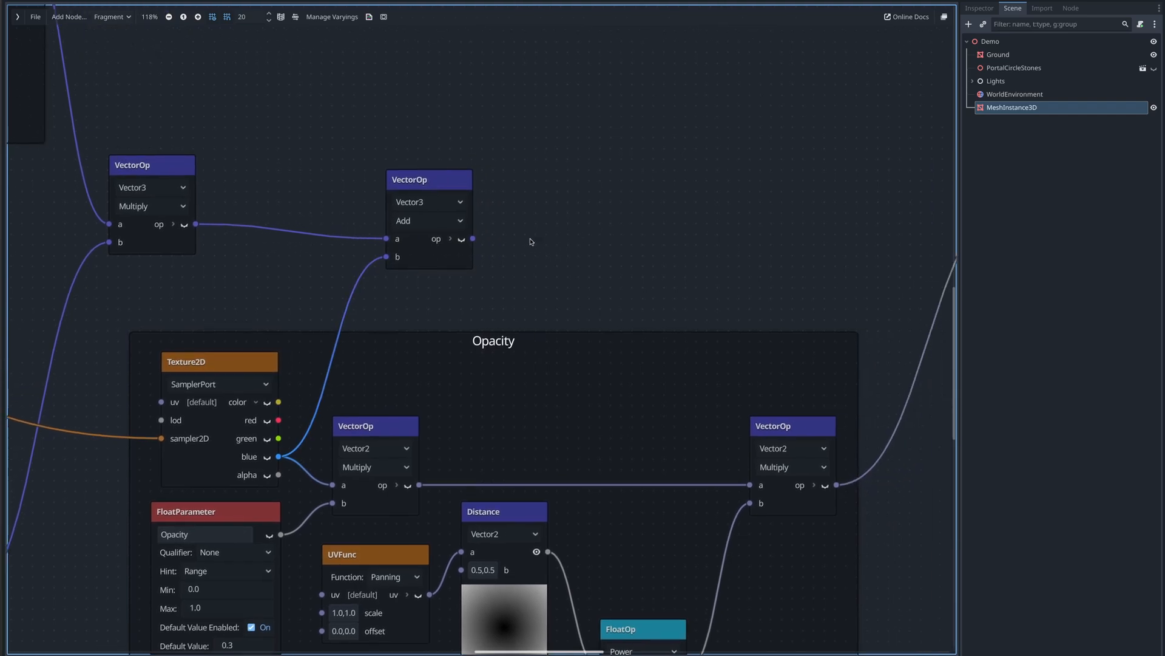
right_click(514, 189)
type("mix")
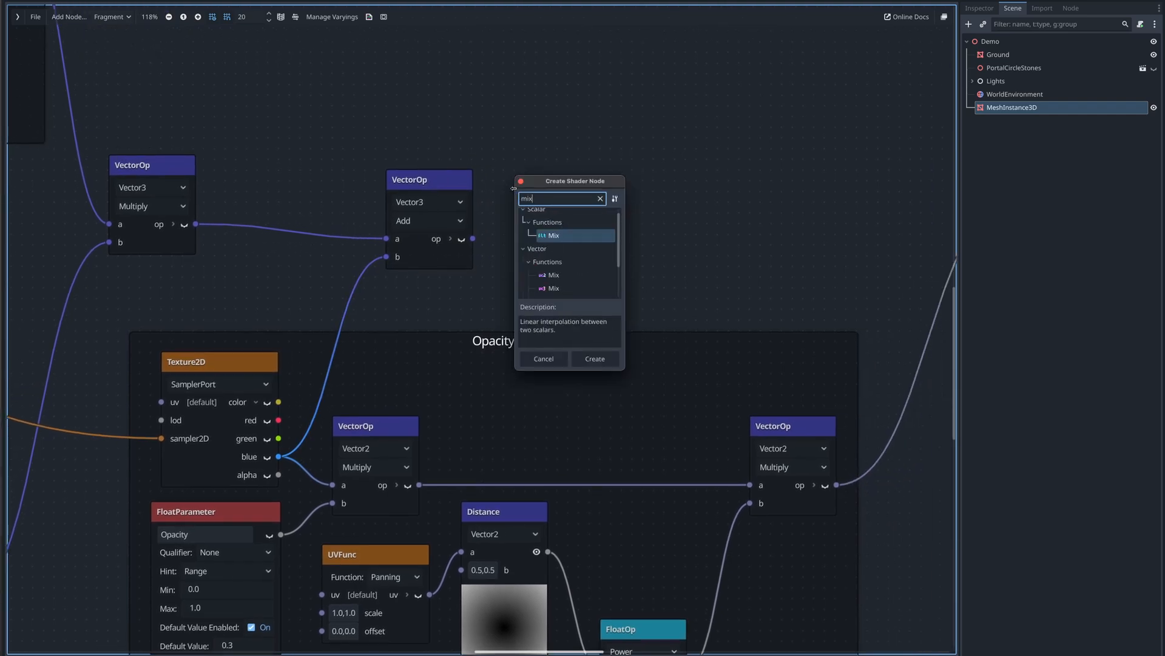
key("Return")
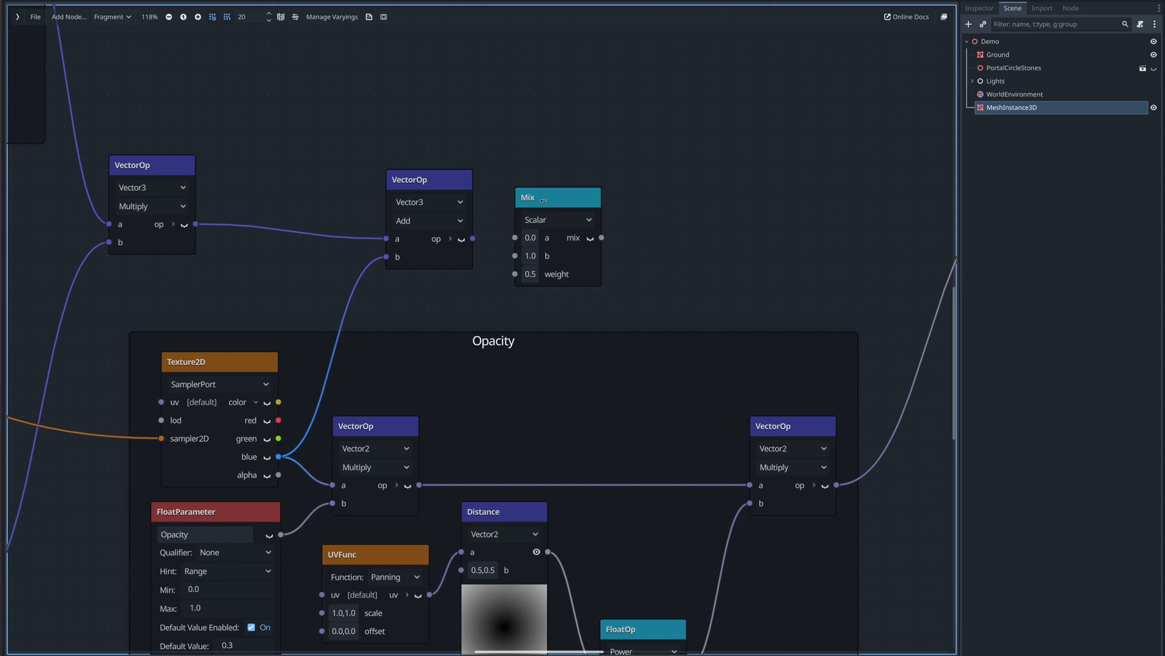
- Wire the Mix node: Vector3 Multiply output to a, Add output to b, and the opacity Vector2 Multiply output to weight
left_click_drag(543, 200, 599, 90)
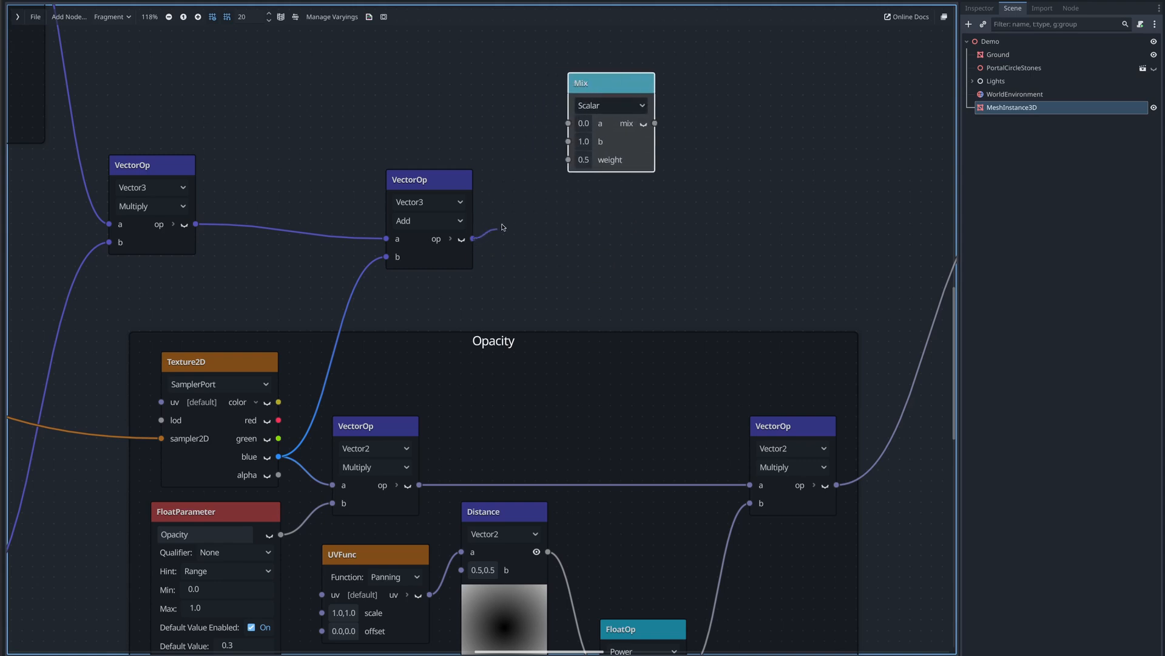
left_click_drag(503, 227, 567, 142)
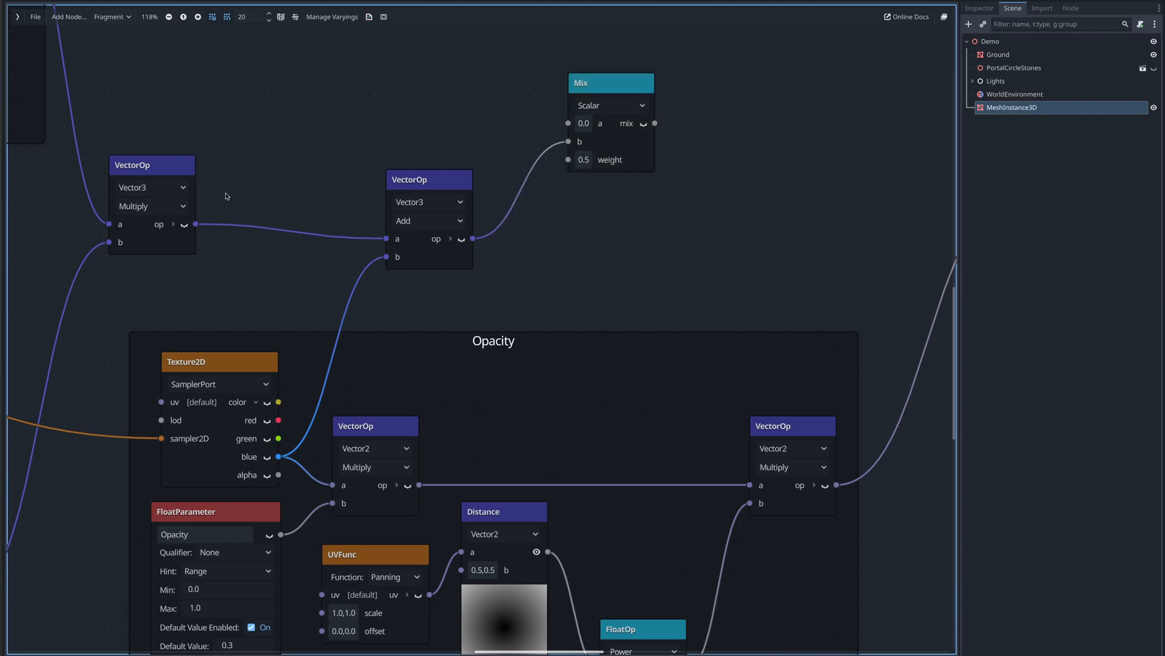
left_click_drag(195, 224, 568, 123)
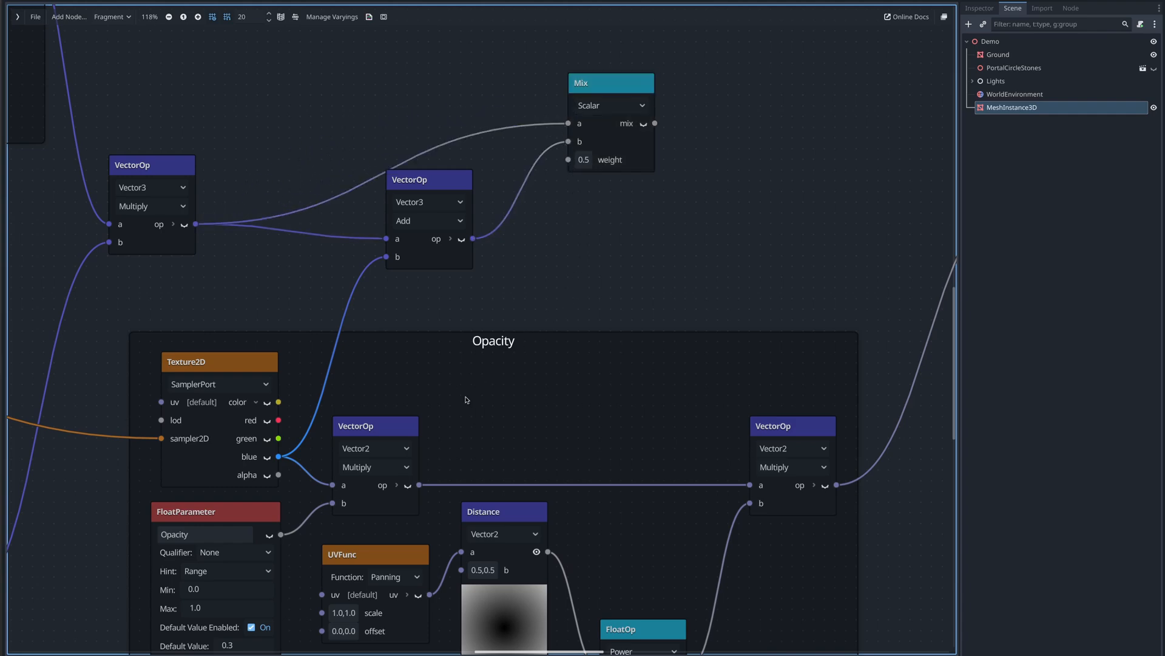
left_click_drag(419, 485, 572, 160)
left_click_drag(442, 183, 431, 232)
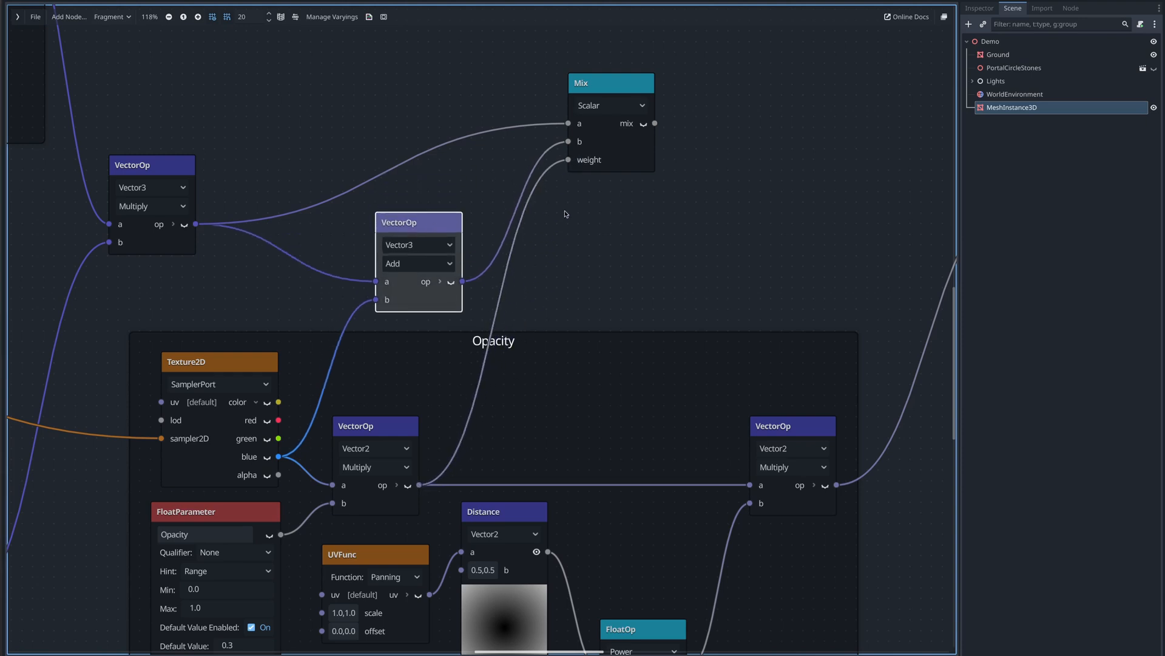
middle_click_drag(614, 225, 553, 240)
middle_click_drag(662, 168, 488, 257)
scroll(487, 257, "up", 1)
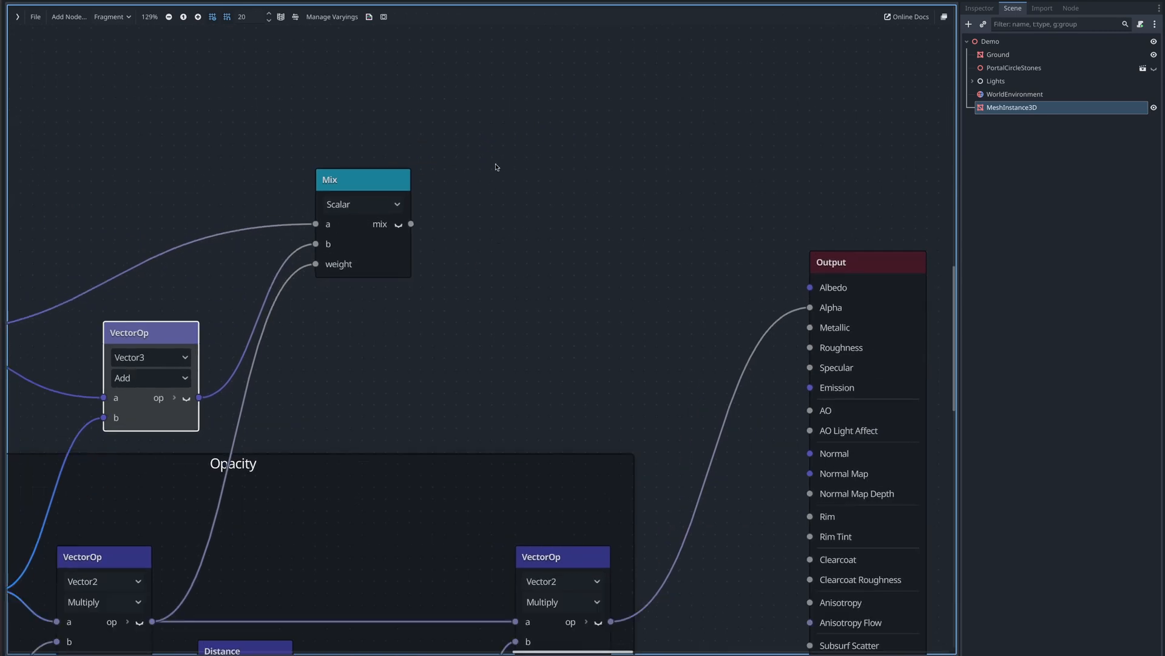
- Add a ColorParameter node named Color and enable its default value
right_click(497, 163)
left_click(504, 169)
type("colo")
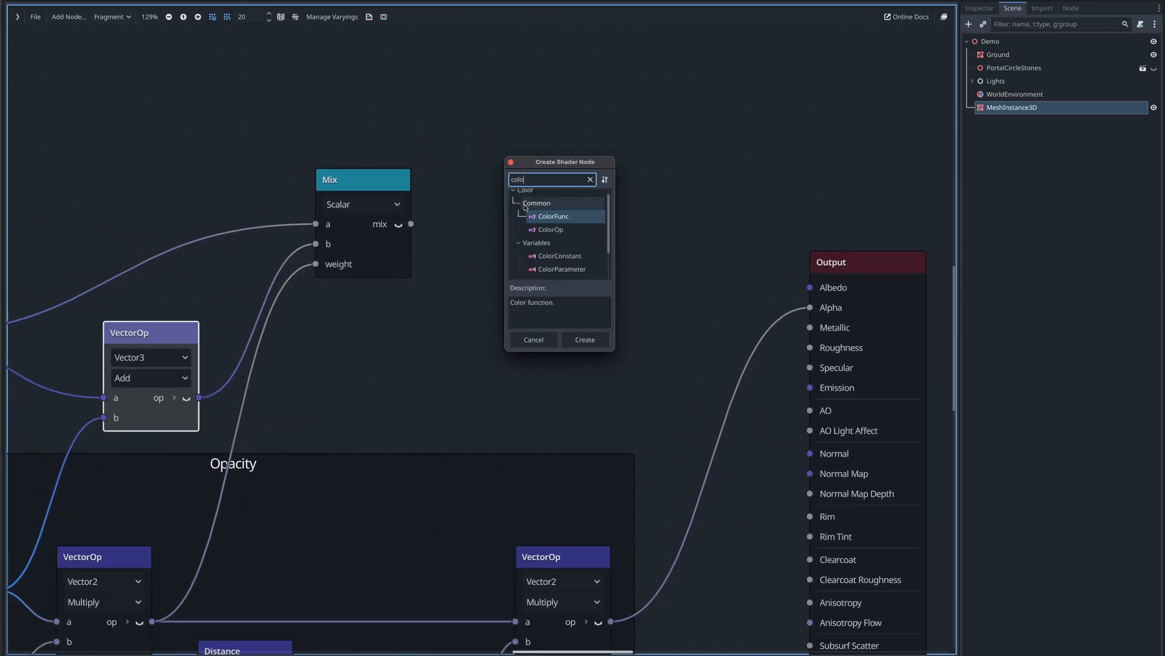
left_click(543, 269)
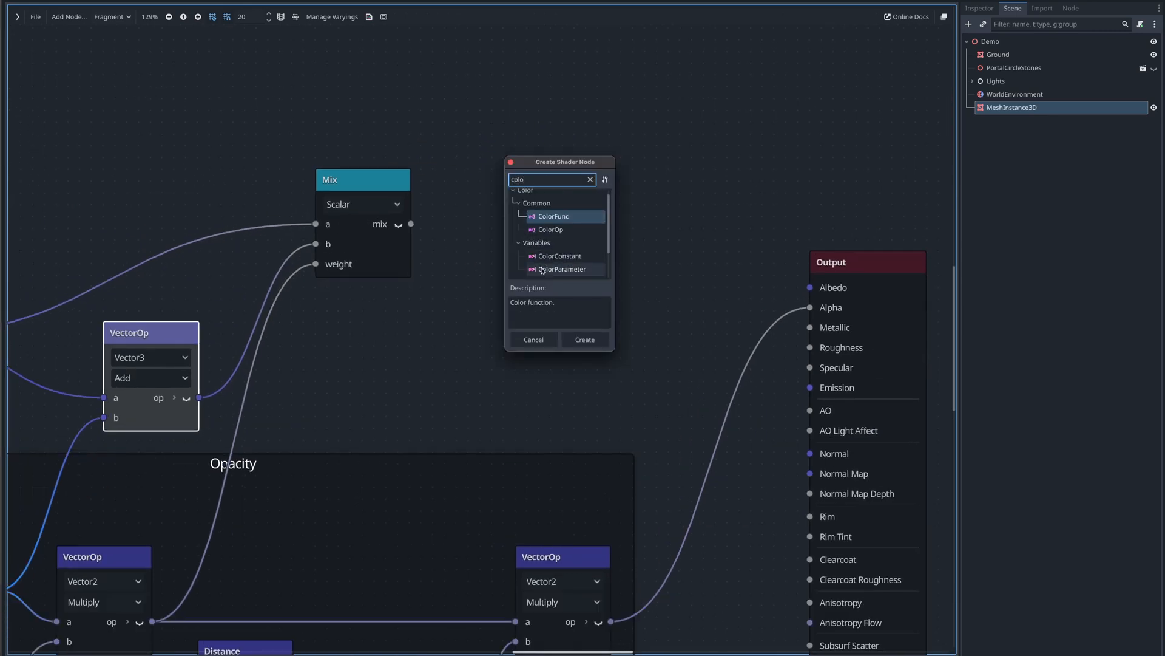
double_click(542, 268)
left_click_drag(538, 203, 621, 202)
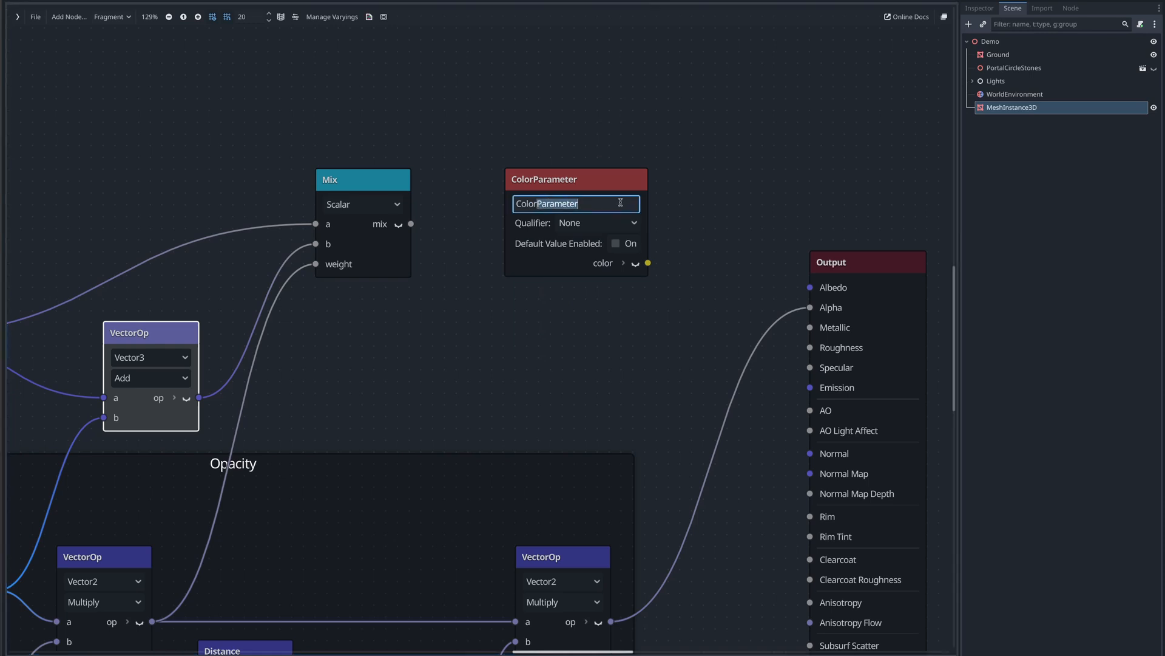
key("BackSpace")
key("Return")
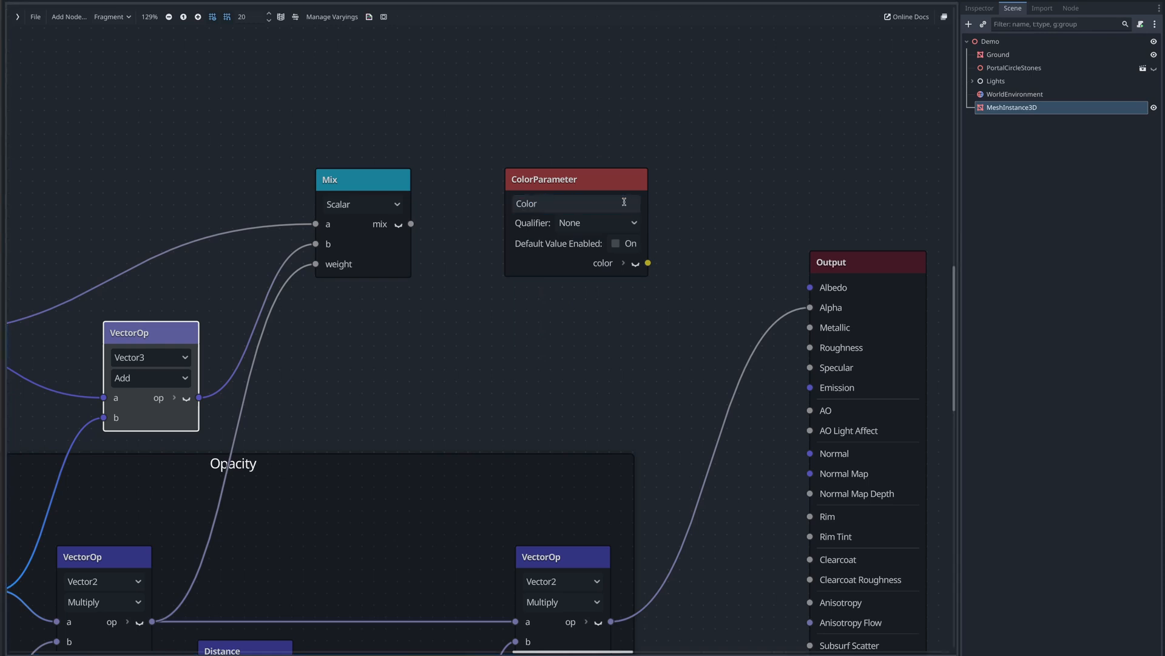
left_click(616, 244)
- Duplicate the Vector3 Multiply node and place the copy below the Color parameter
left_click_drag(579, 183, 484, 51)
scroll(520, 145, "down", 1)
middle_click_drag(528, 204, 538, 252)
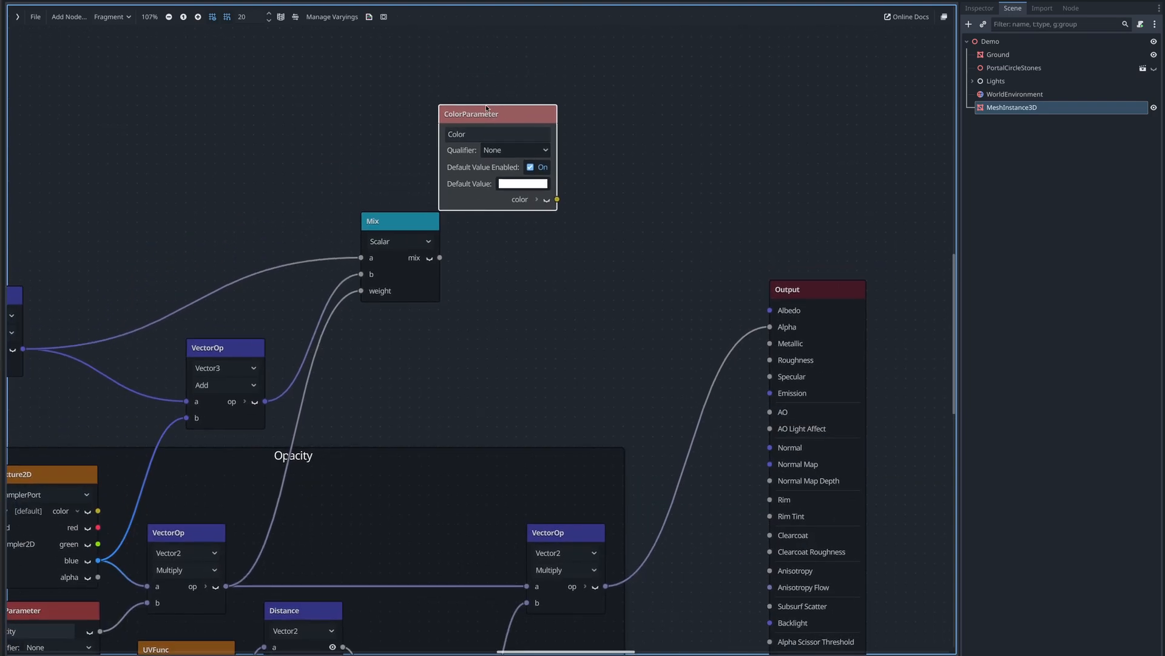
left_click_drag(484, 117, 473, 79)
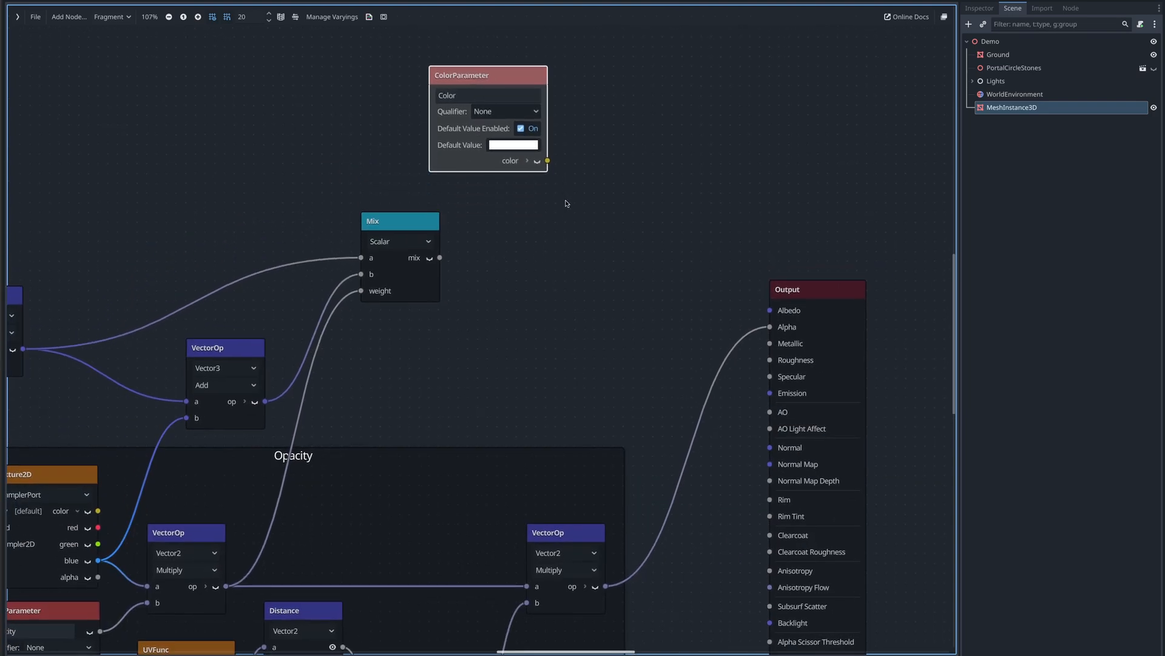
middle_click_drag(206, 285, 360, 265)
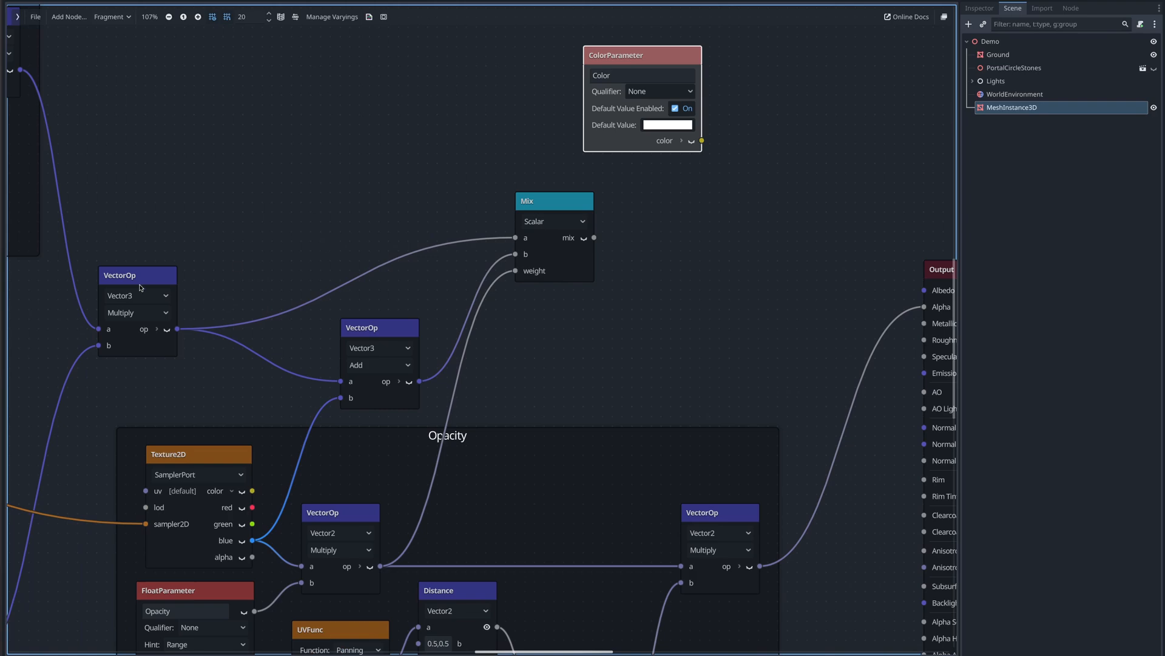
left_click(128, 279)
key("ctrl+d")
left_click_drag(128, 278, 768, 165)
- Connect Color to the copied Multiply's a, the Mix output to its b, and its output to Albedo
middle_click_drag(649, 241, 481, 240)
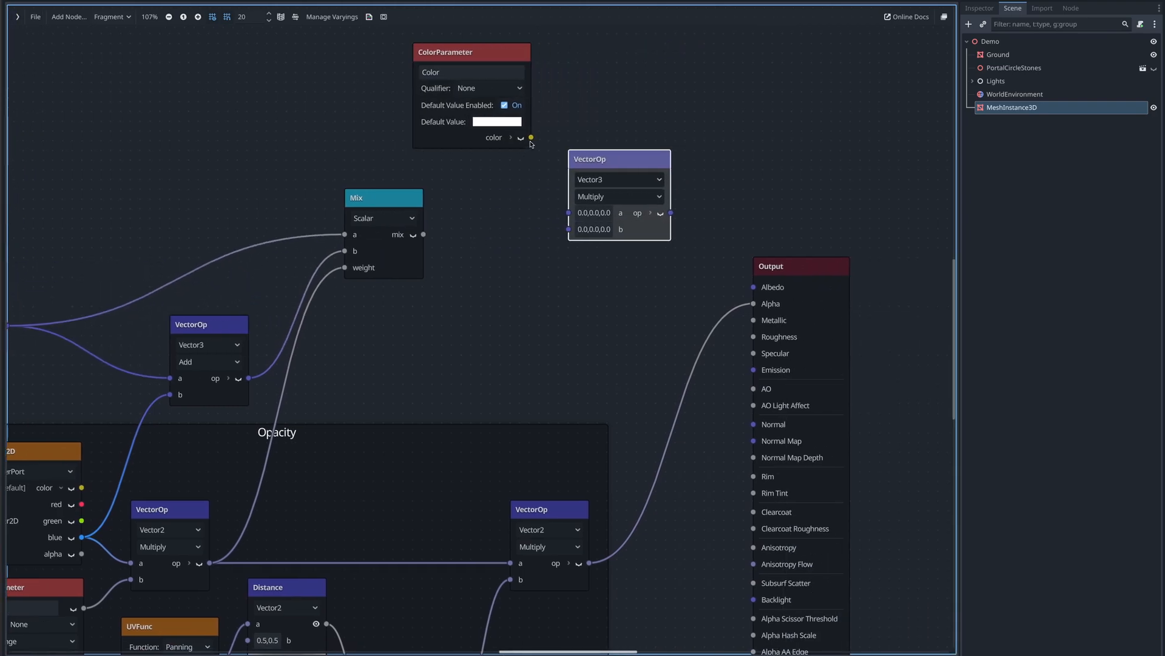
left_click_drag(532, 139, 569, 213)
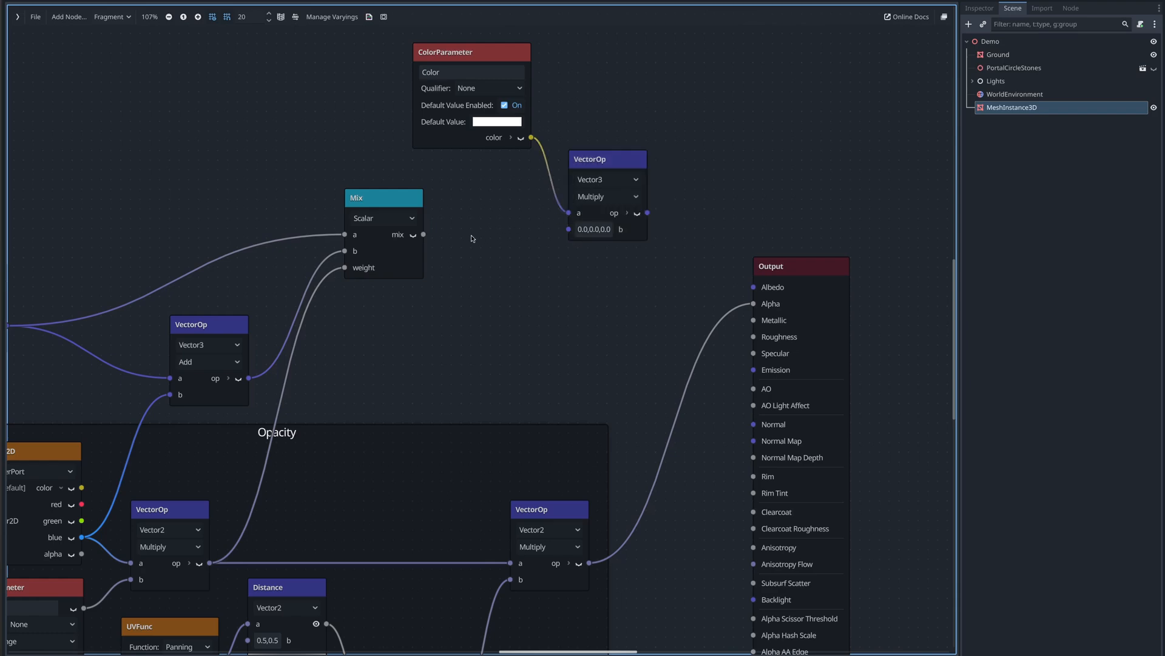
left_click_drag(426, 236, 567, 228)
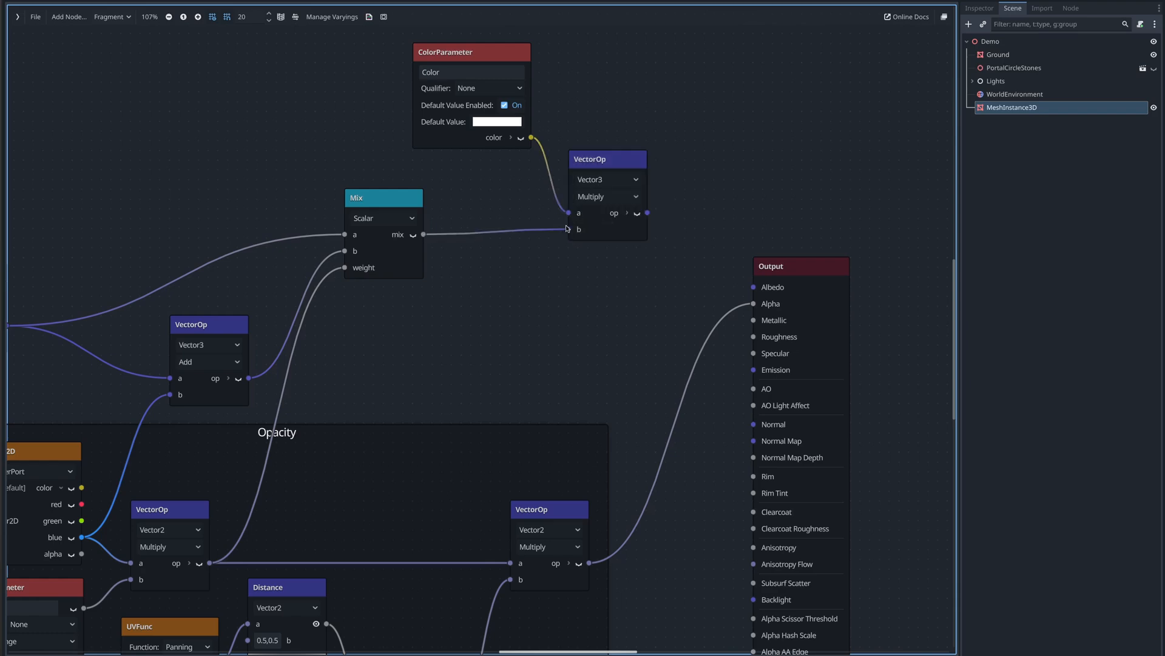
left_click_drag(650, 215, 752, 287)
scroll(759, 177, "up", 1)
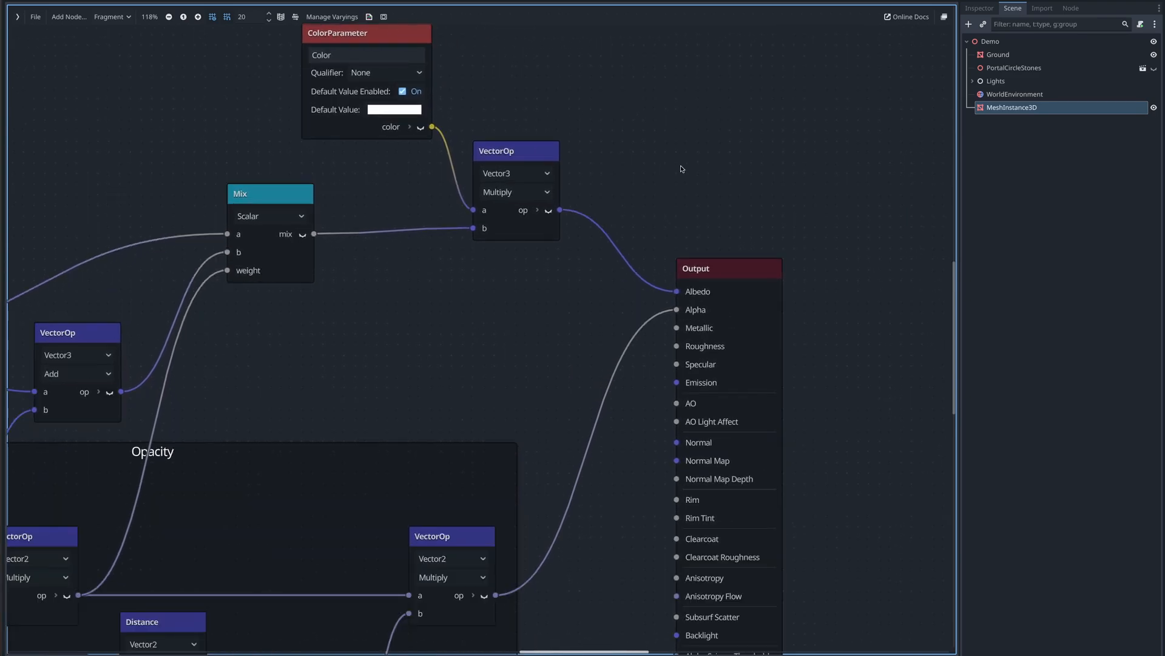
- In the mesh's material, set the Color shader parameter to cyan: hue 184, saturation 51, value 87, intensity about 6.97
key("shift+F12")
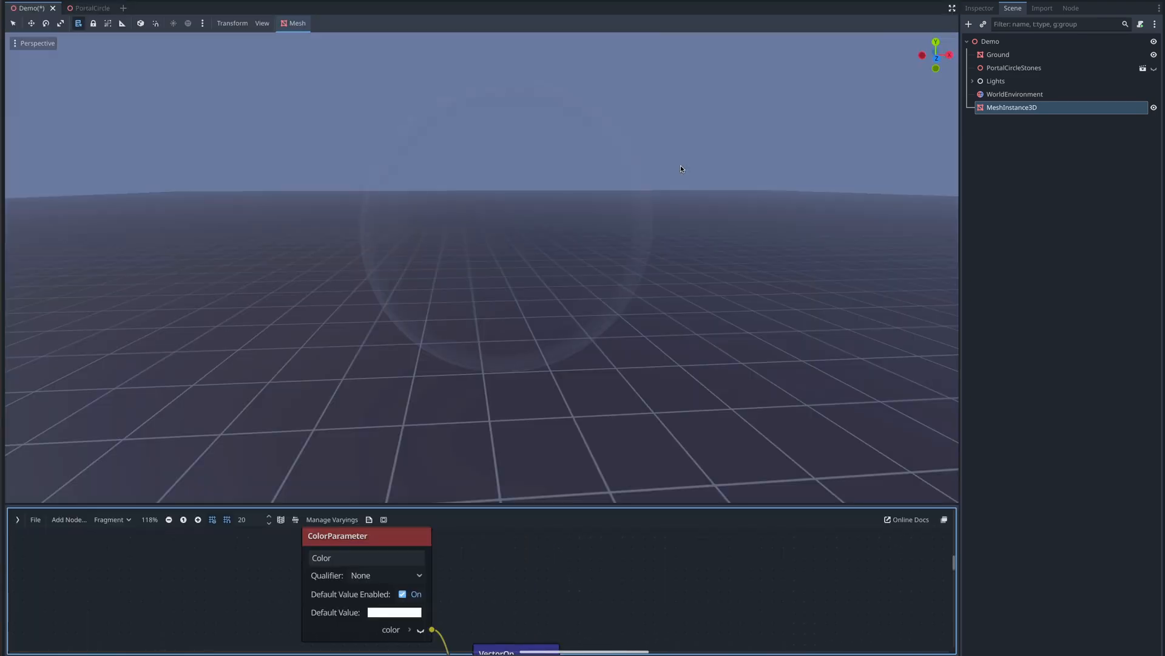
left_click(992, 110)
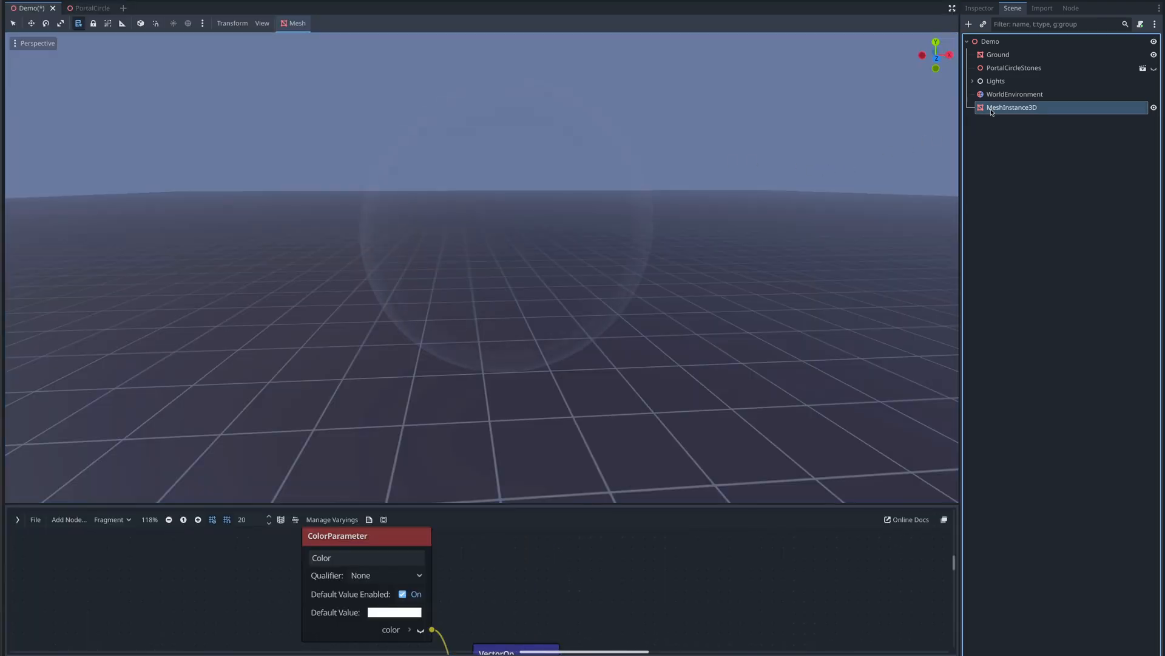
left_click(985, 12)
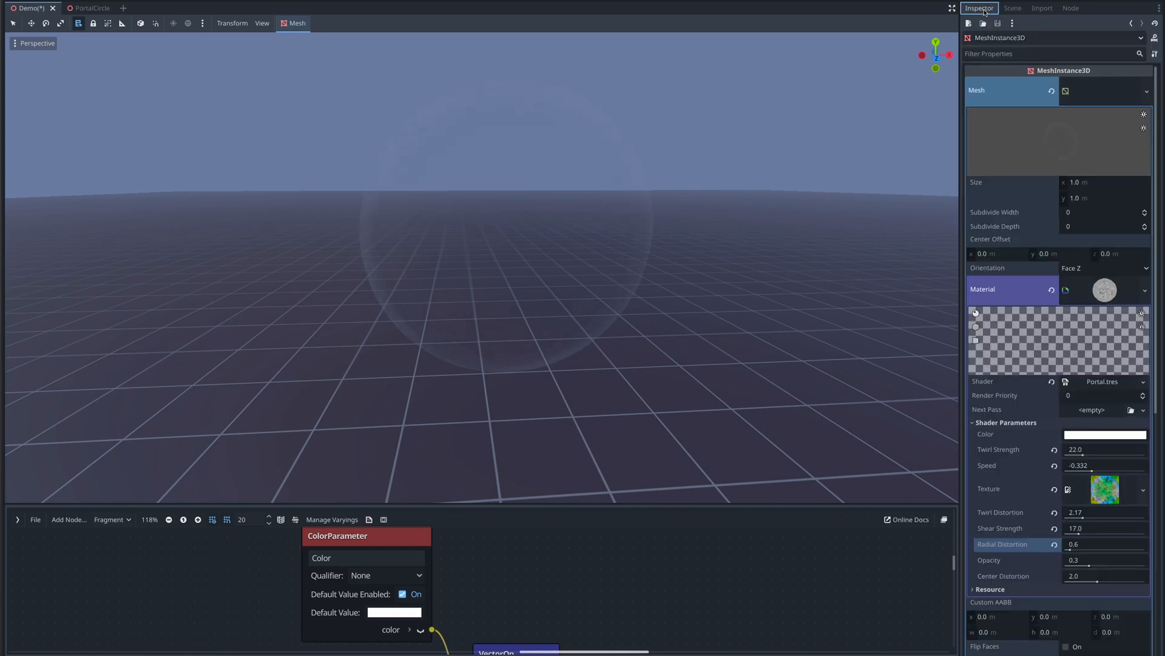
scroll(1025, 170, "down", 5)
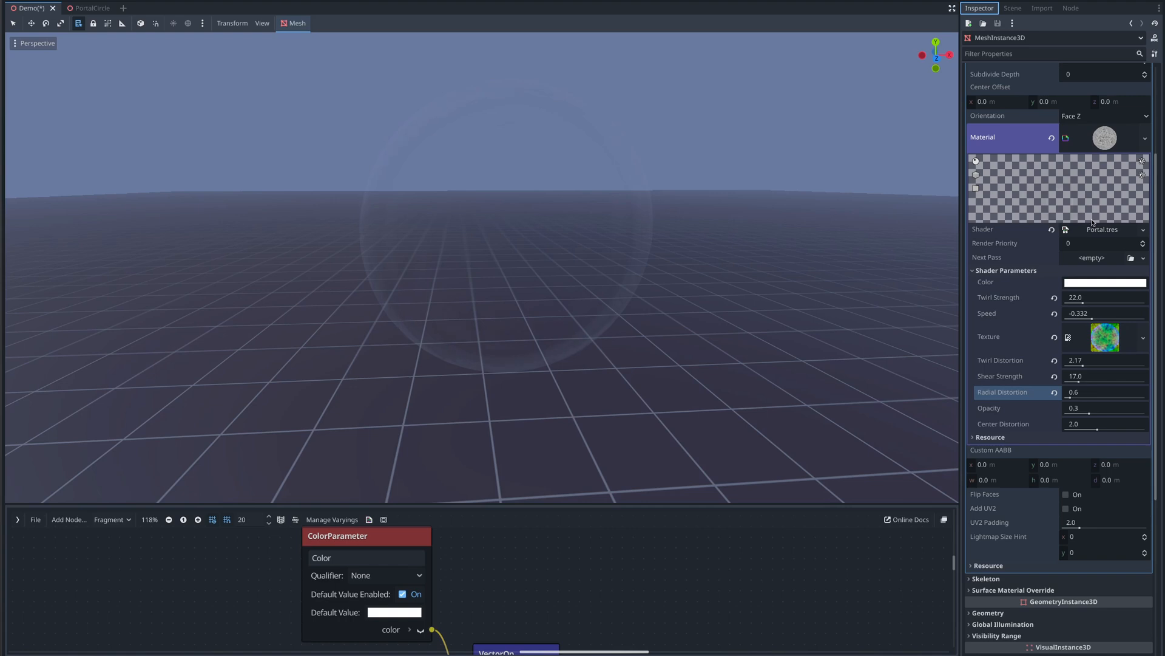
left_click(1094, 283)
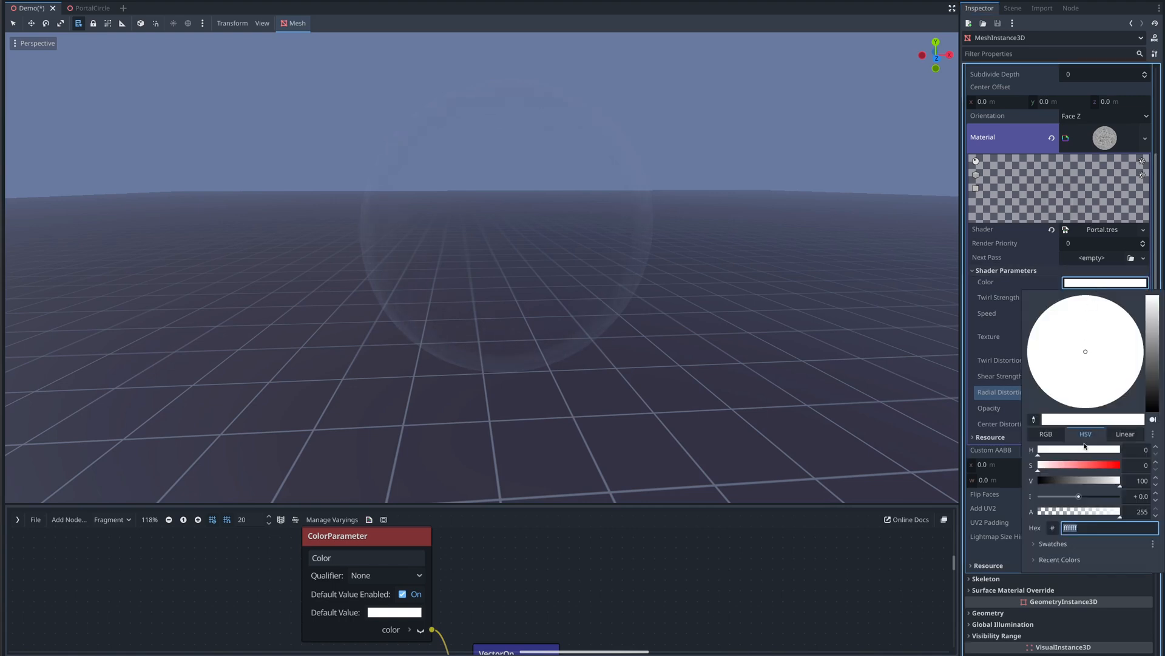
left_click_drag(1079, 498, 1094, 498)
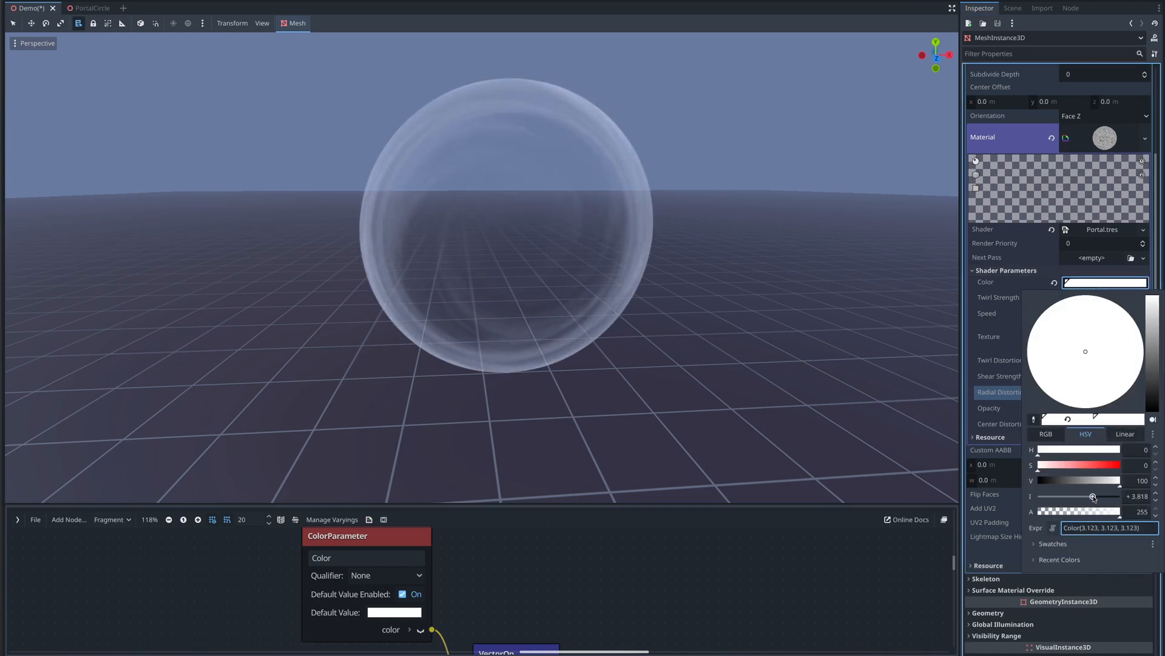
left_click_drag(1038, 466, 1066, 467)
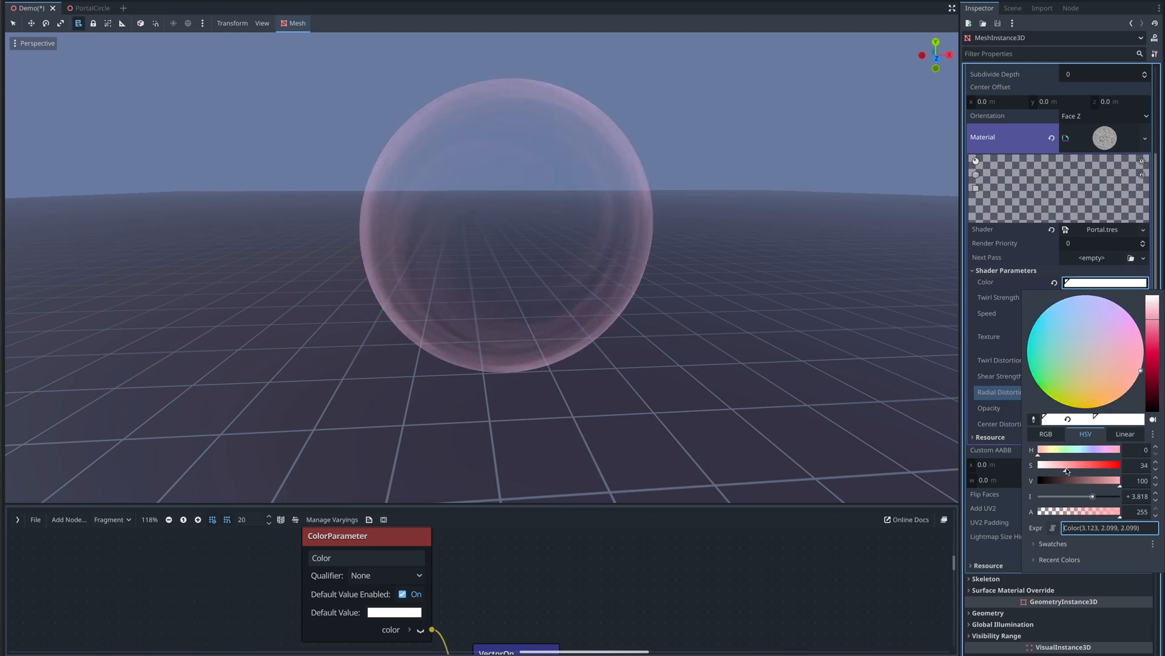
left_click_drag(1063, 366, 1048, 336)
left_click_drag(1093, 496, 1106, 499)
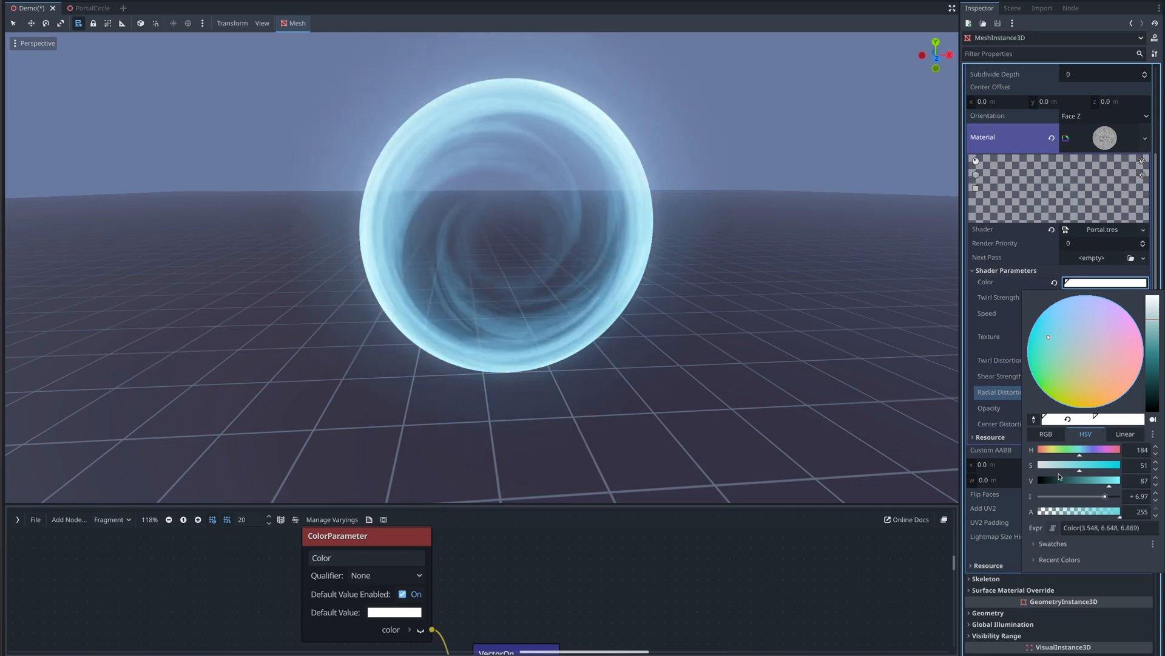
left_click(1012, 498)
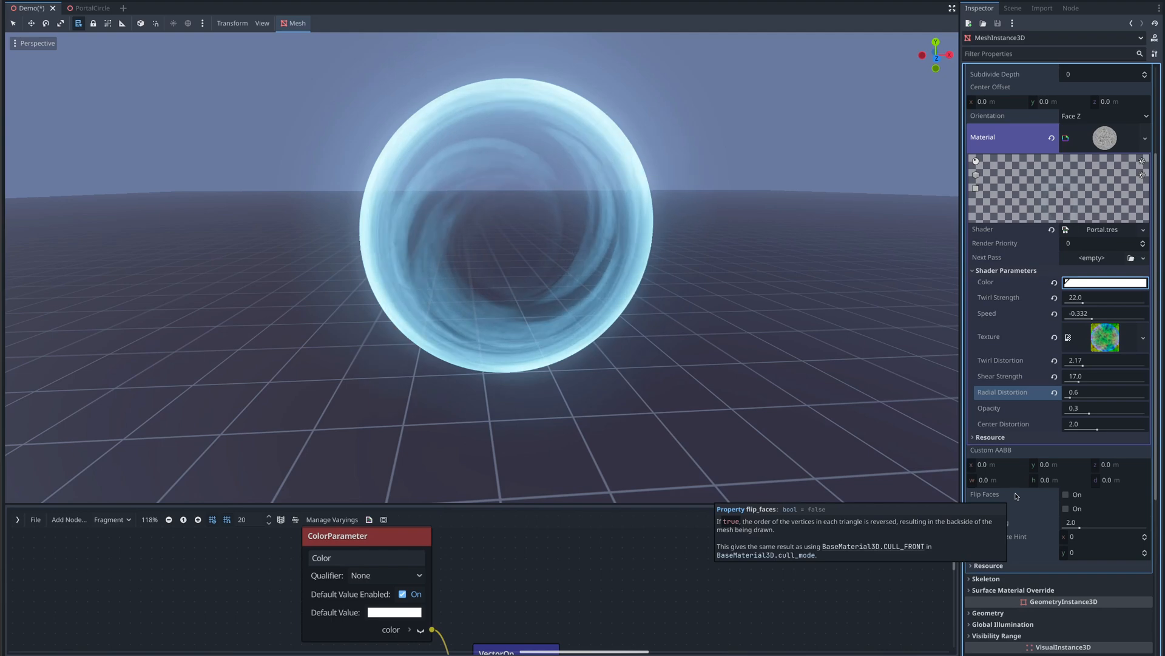
- Set the Center Distortion shader parameter to 1.348
left_click_drag(1100, 426, 1087, 432)
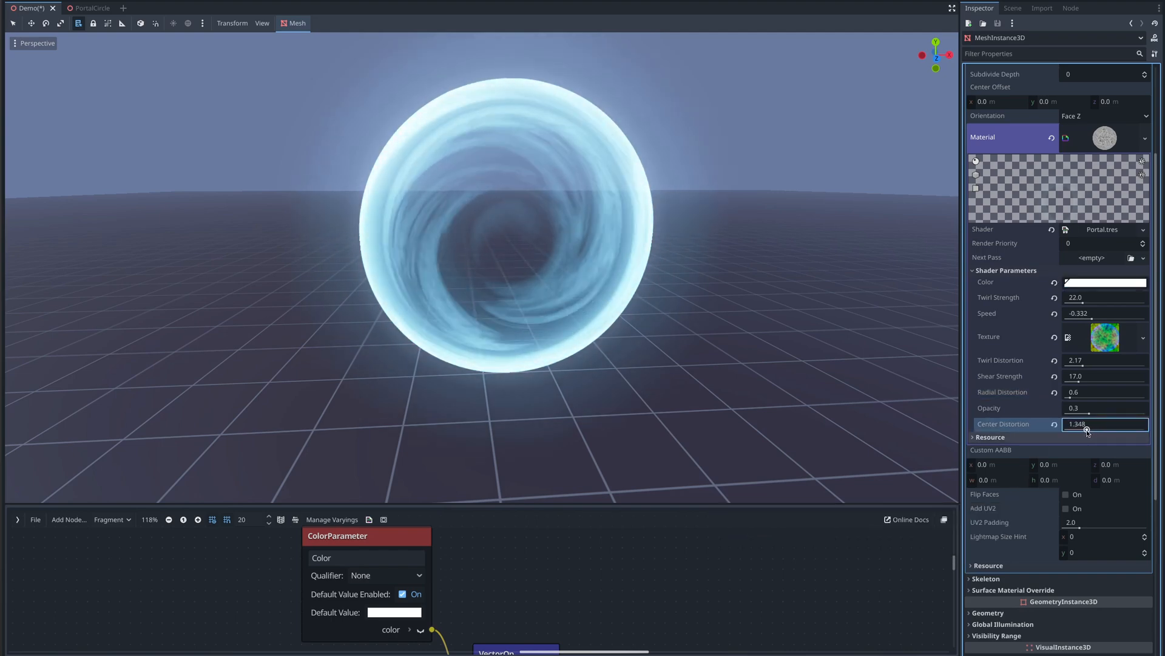
middle_click_drag(660, 288, 666, 260)
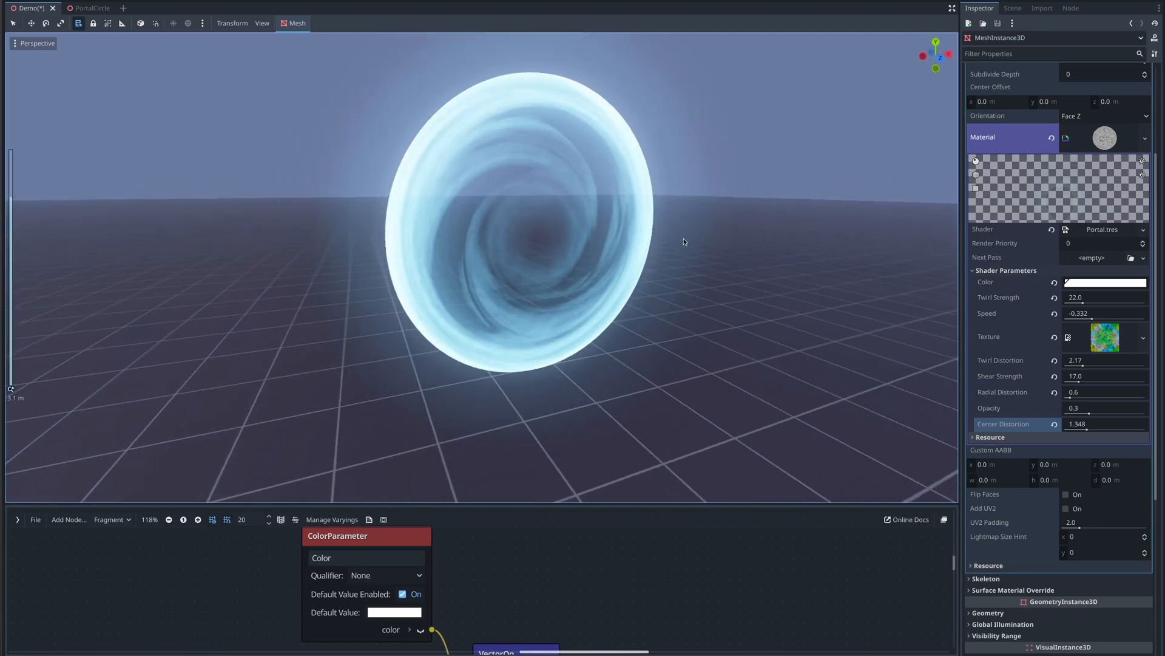
- Adjust the Color parameter to hue 166, saturation 46, value 86 and intensity about 5.79
left_click(1095, 283)
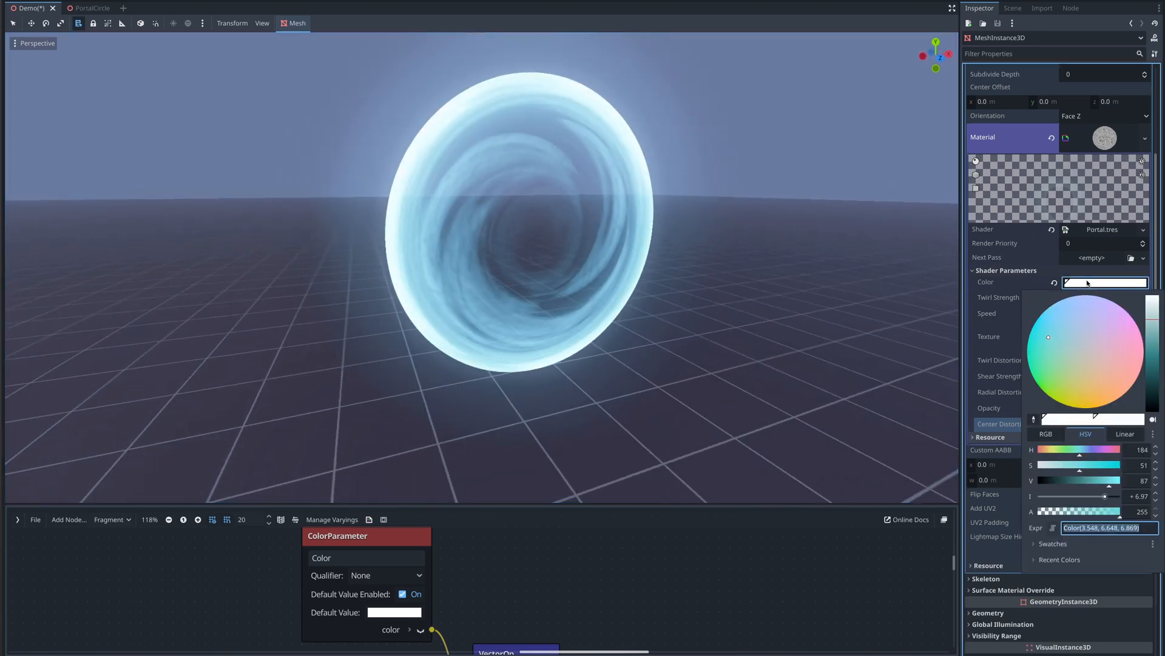
left_click_drag(1105, 496, 1102, 497)
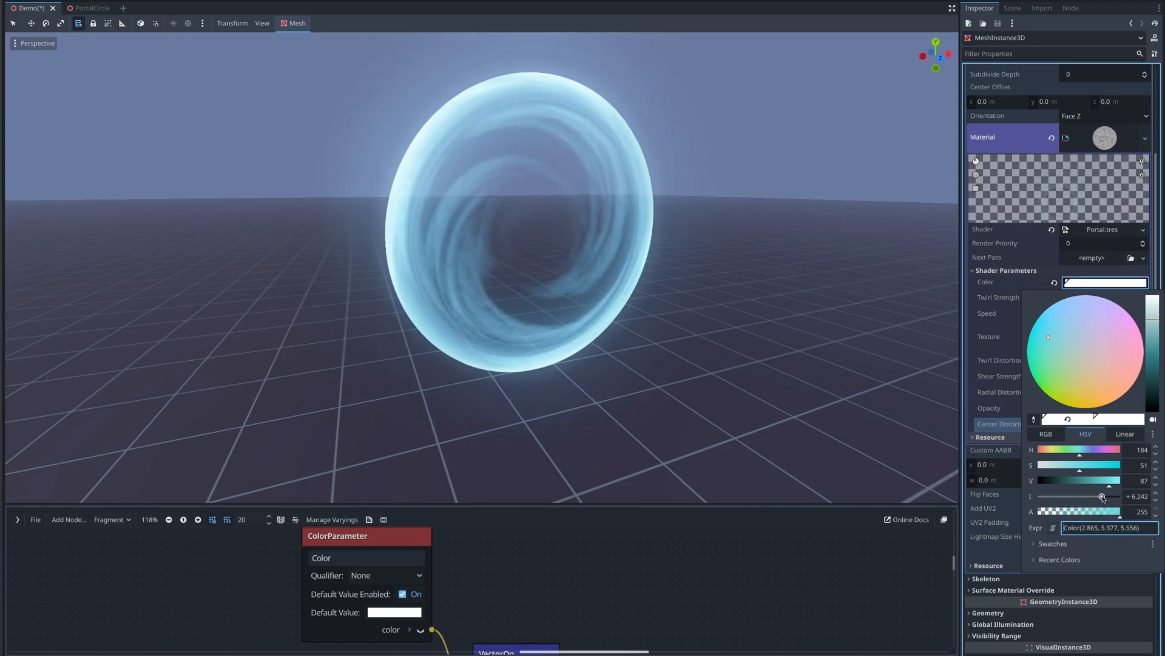
left_click_drag(1047, 334, 1047, 353)
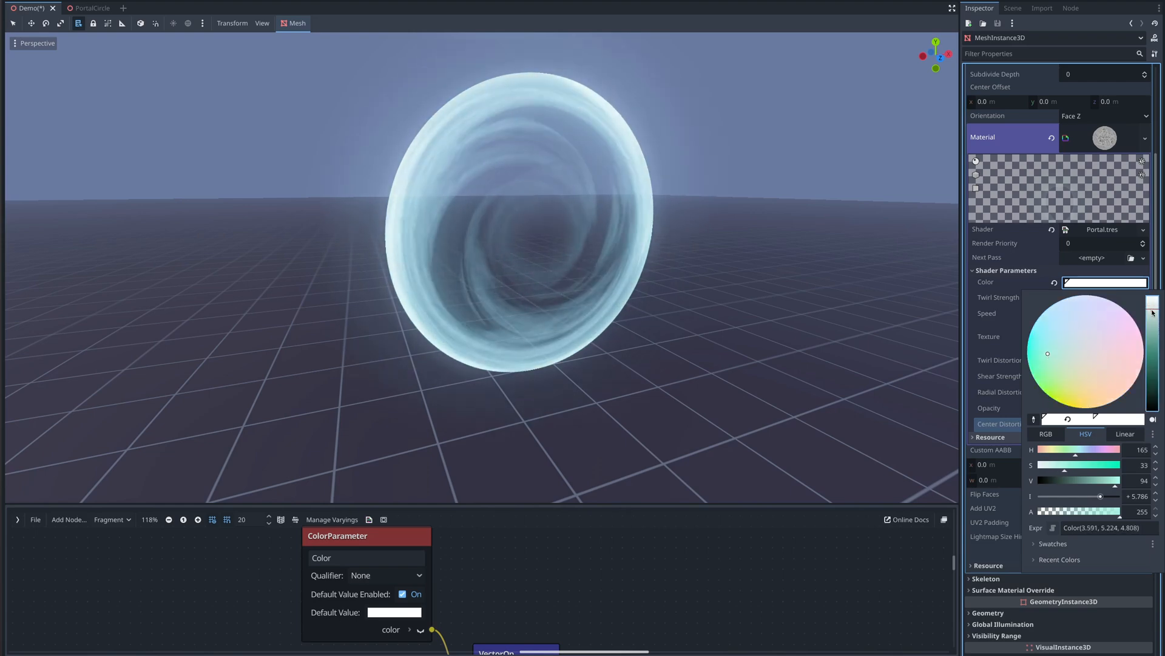
left_click(1151, 317)
left_click_drag(1151, 318, 1152, 320)
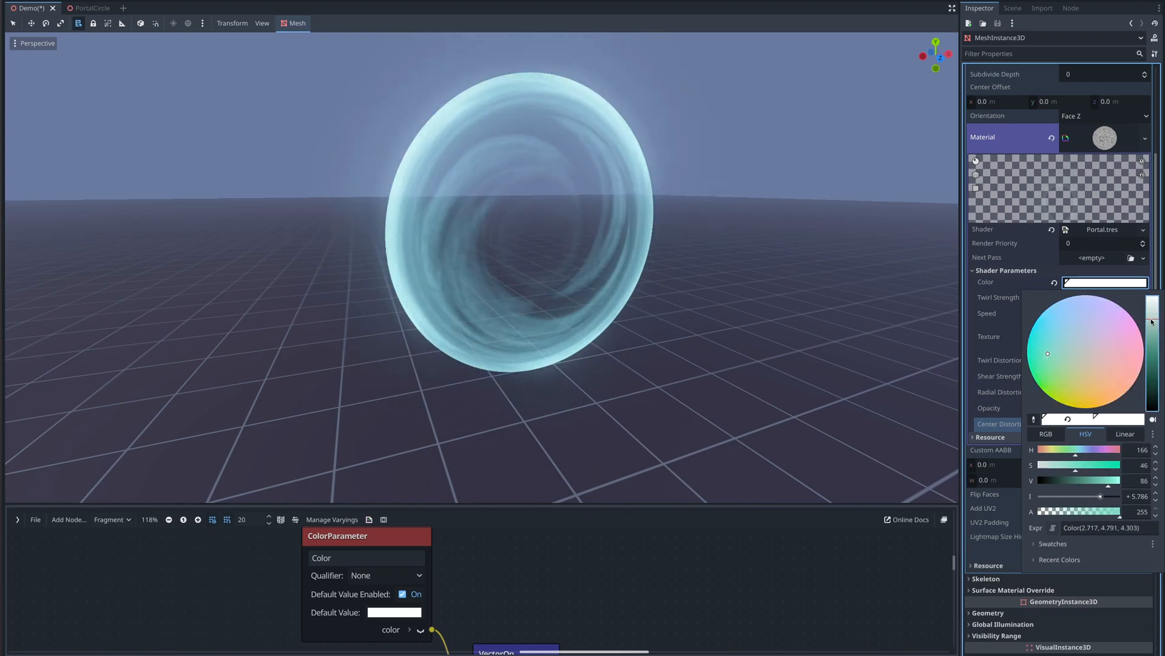
left_click(1012, 9)
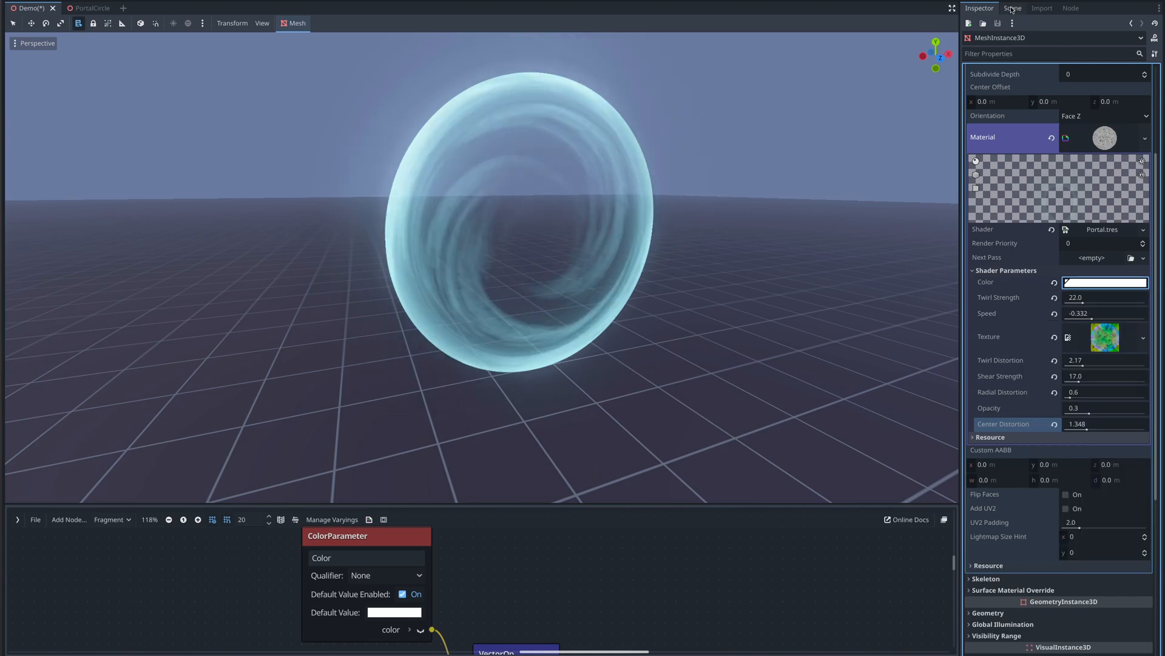
- Make the PortalCircleStones node visible to view the portal inside the stone ring
left_click(1012, 9)
left_click(1154, 67)
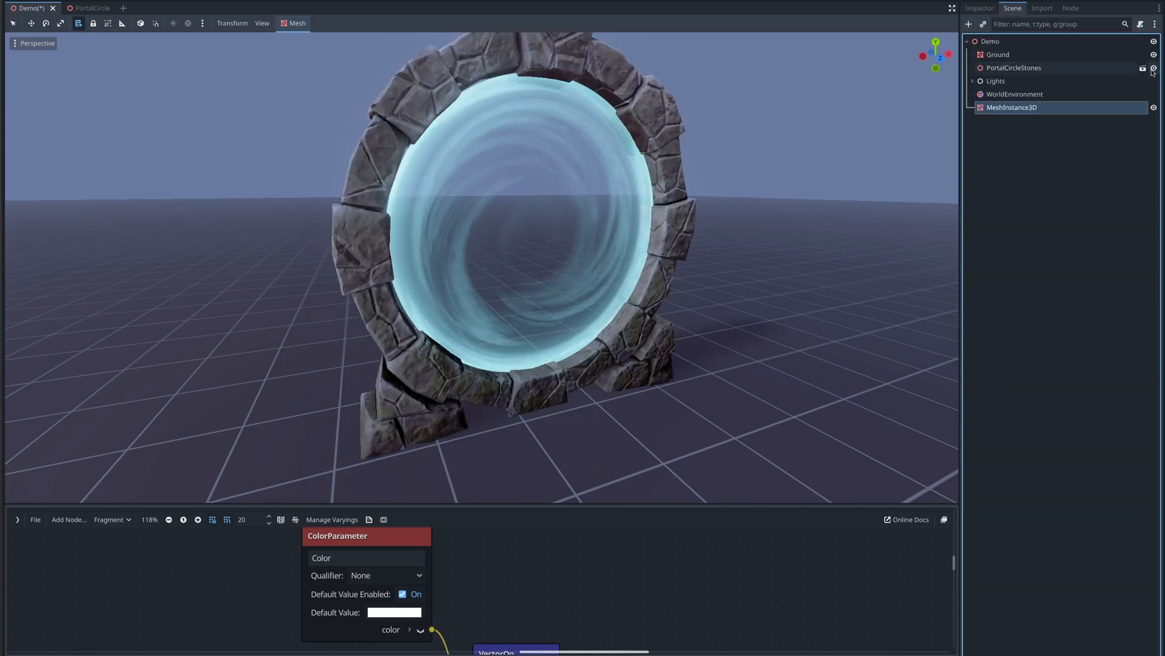
scroll(713, 173, "down", 3)
middle_click_drag(694, 190, 787, 375)
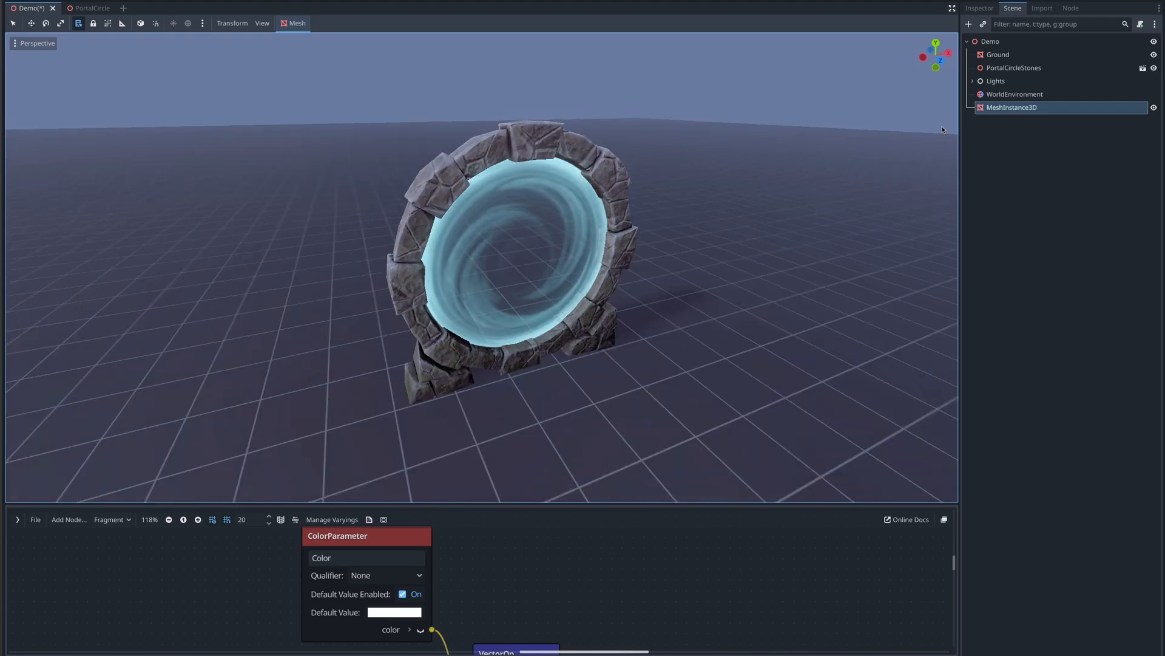
left_click(991, 41)
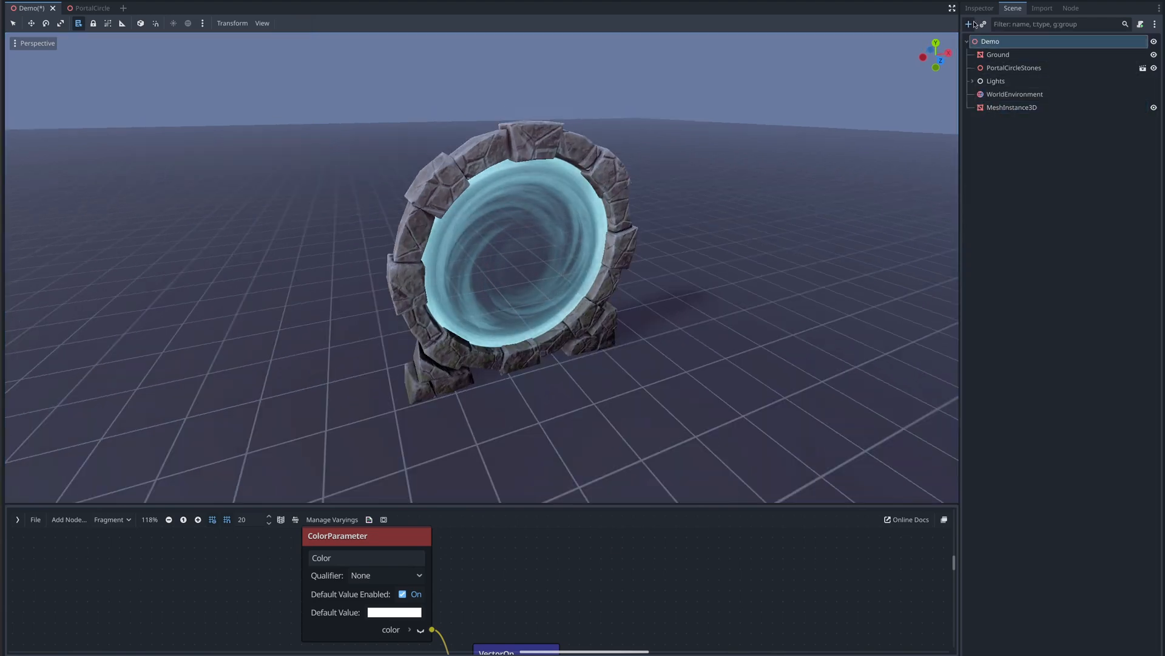
- Add a GPUParticles3D node to the scene
left_click(970, 25)
type("part")
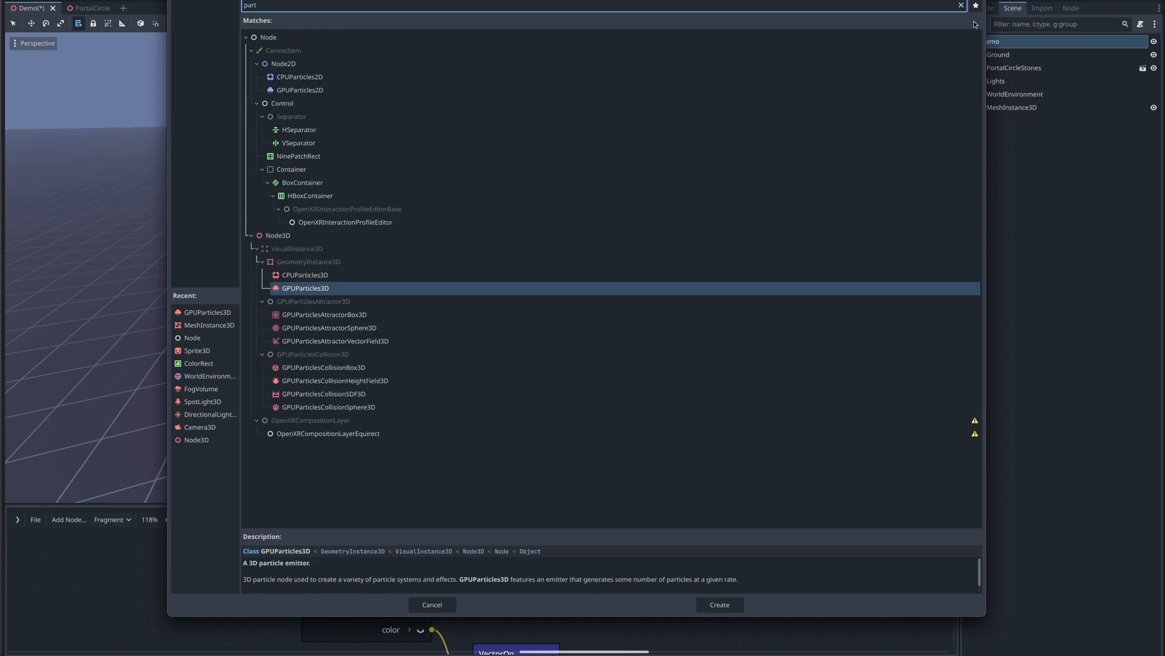
key("Return")
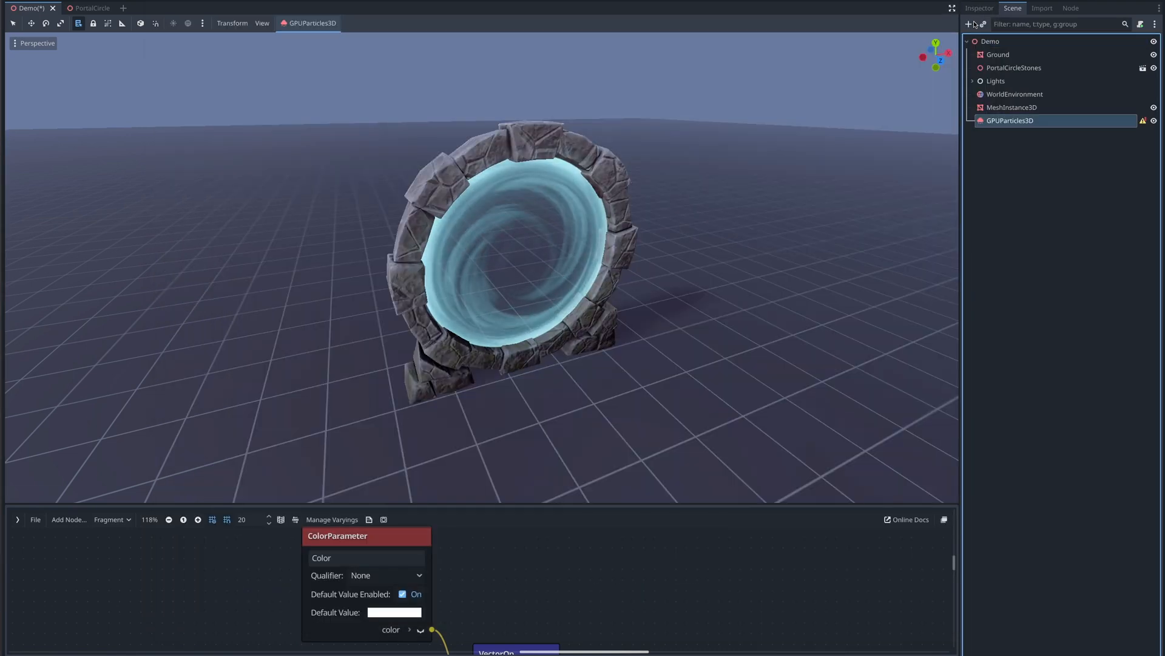
- Paste the copied position into the particles' transform and set its X rotation to 90 degrees
left_click(978, 8)
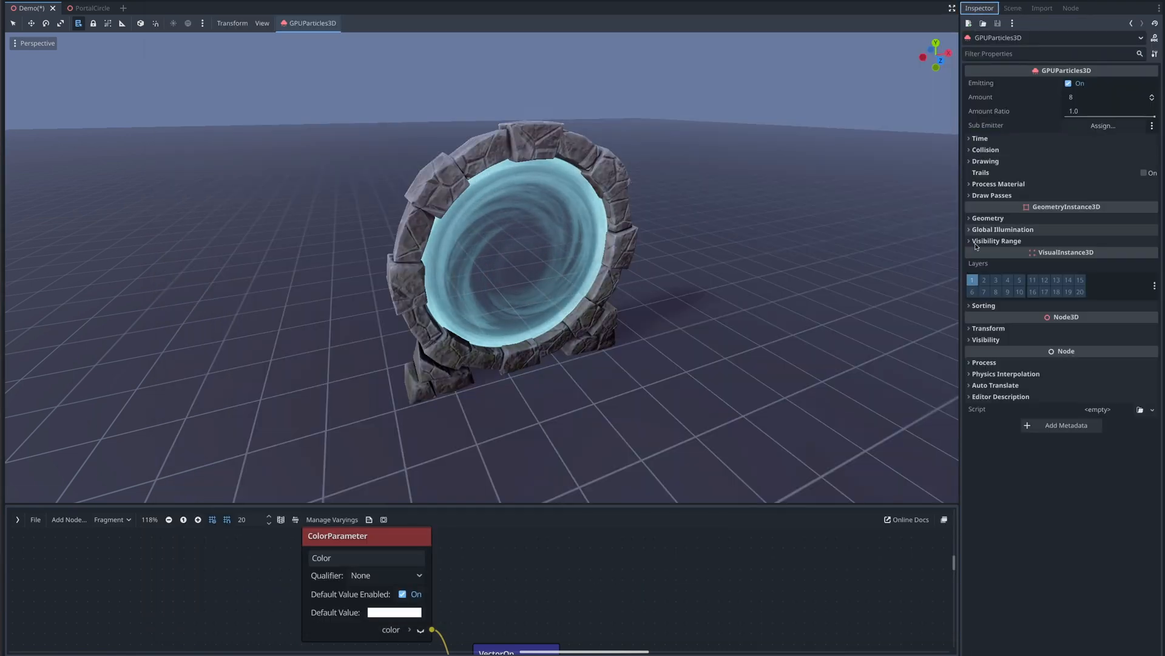
left_click(985, 329)
right_click(985, 341)
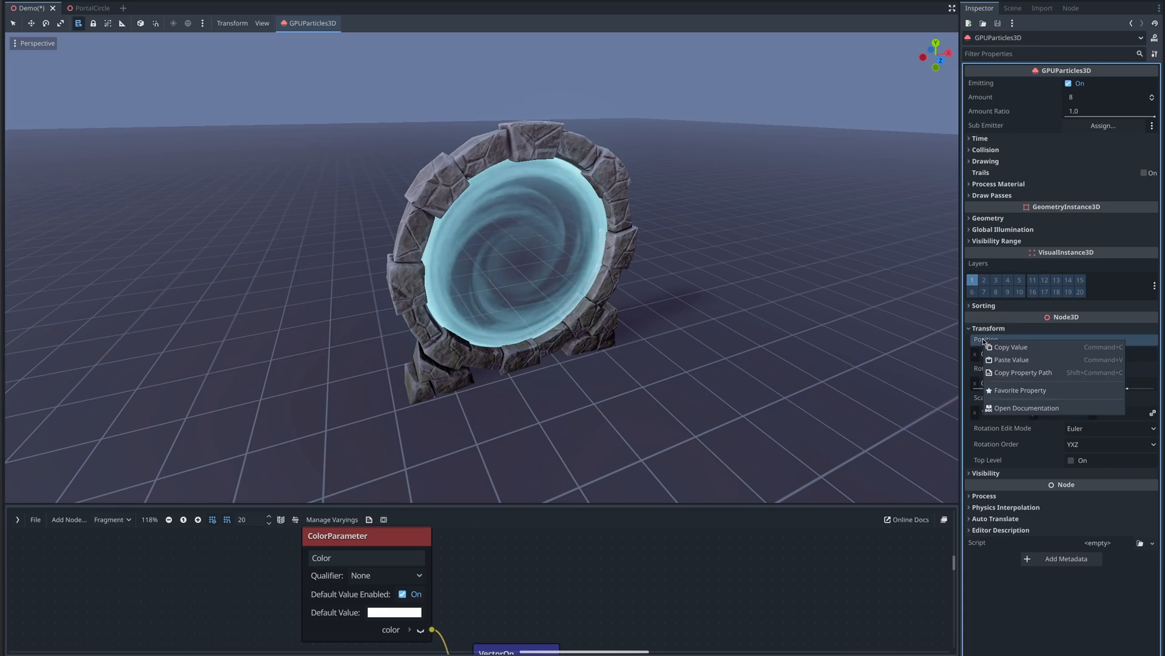
left_click(994, 358)
left_click(992, 383)
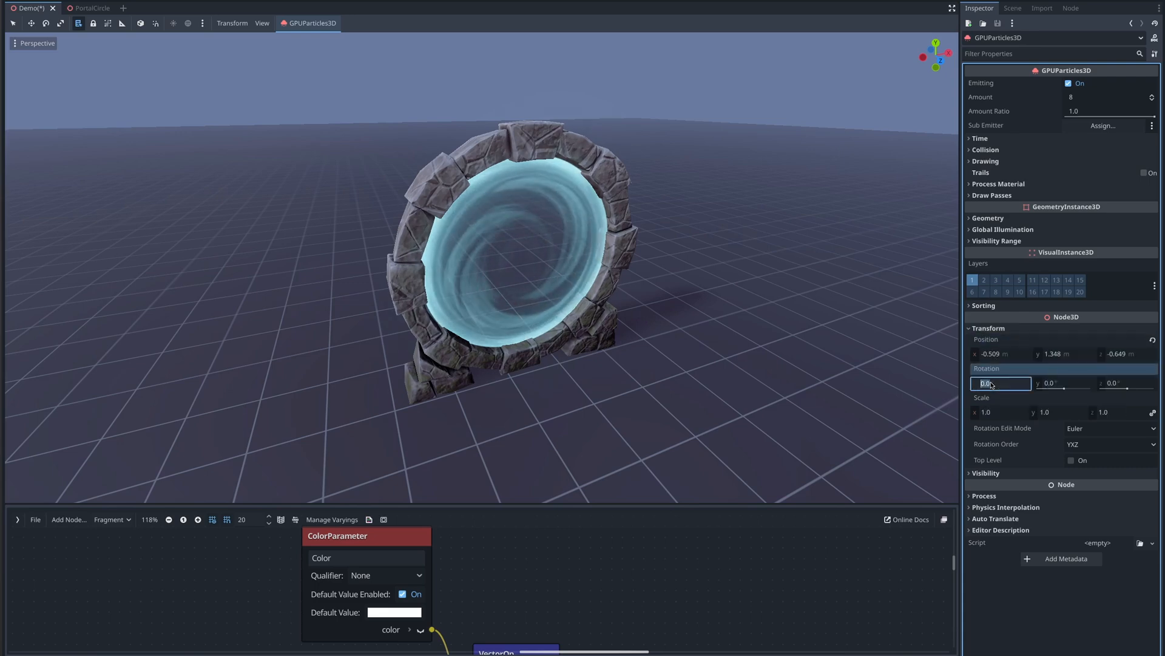
type("90")
key("Return")
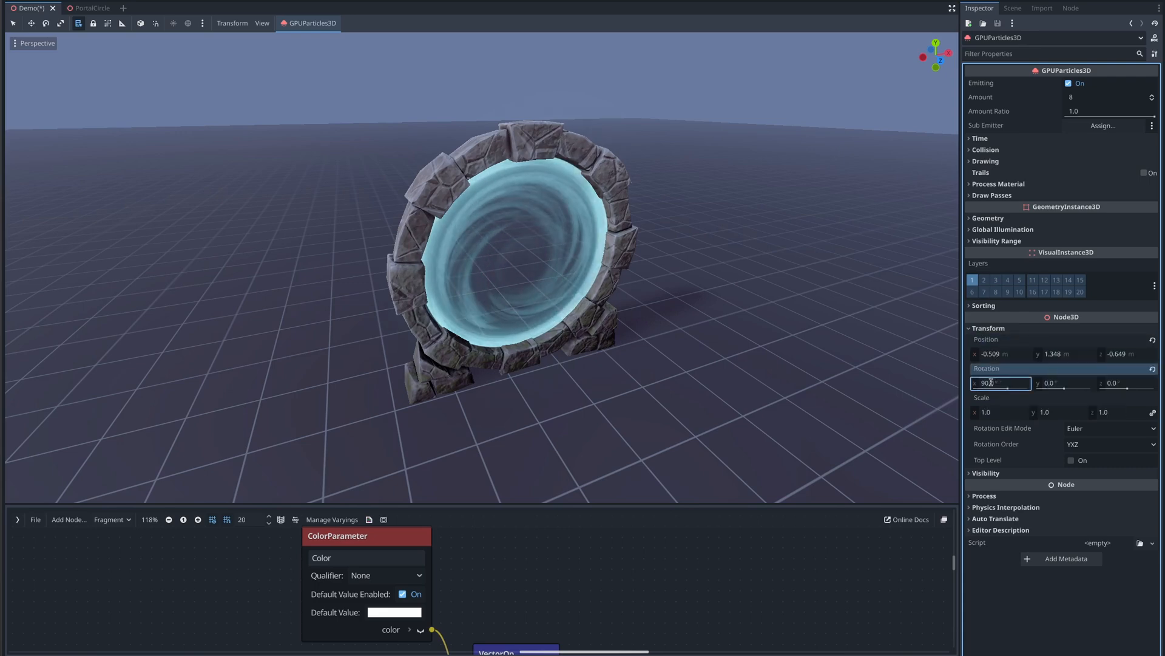
left_click(969, 329)
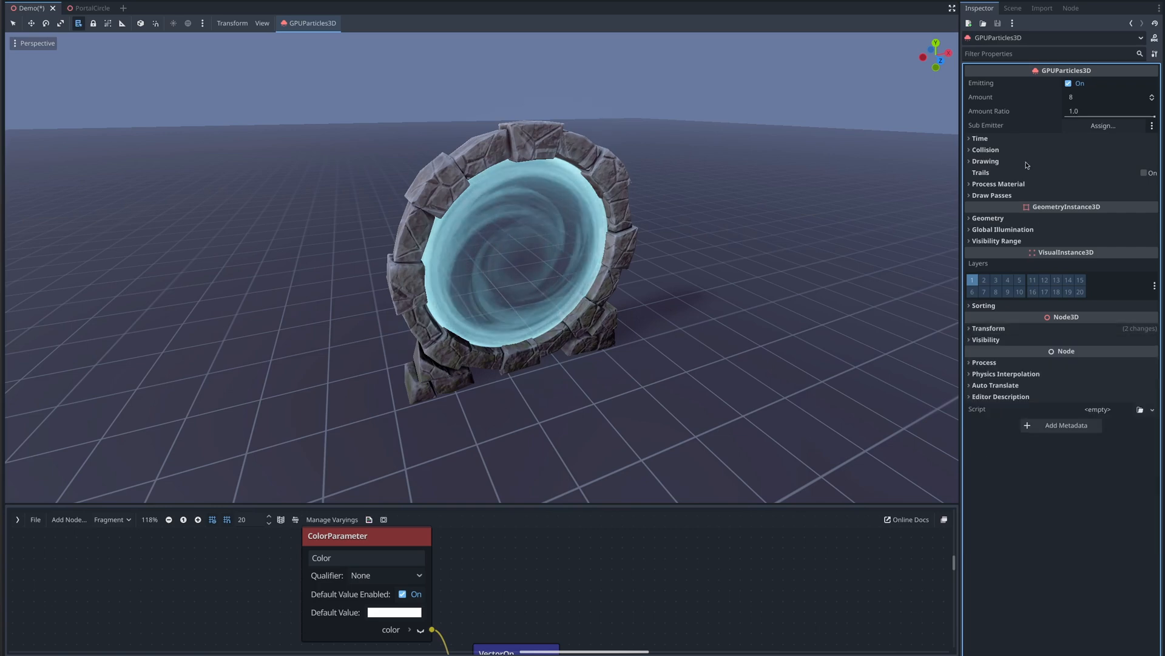
- Set the particle amount to 200
left_click(1077, 97)
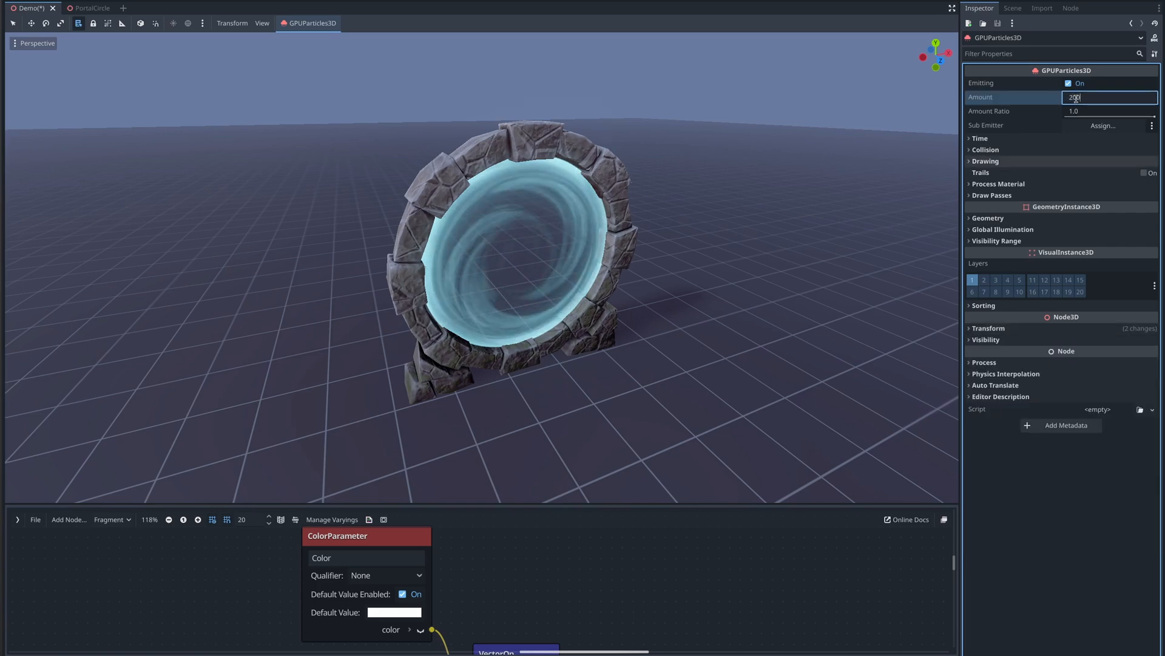
type("200")
key("Return")
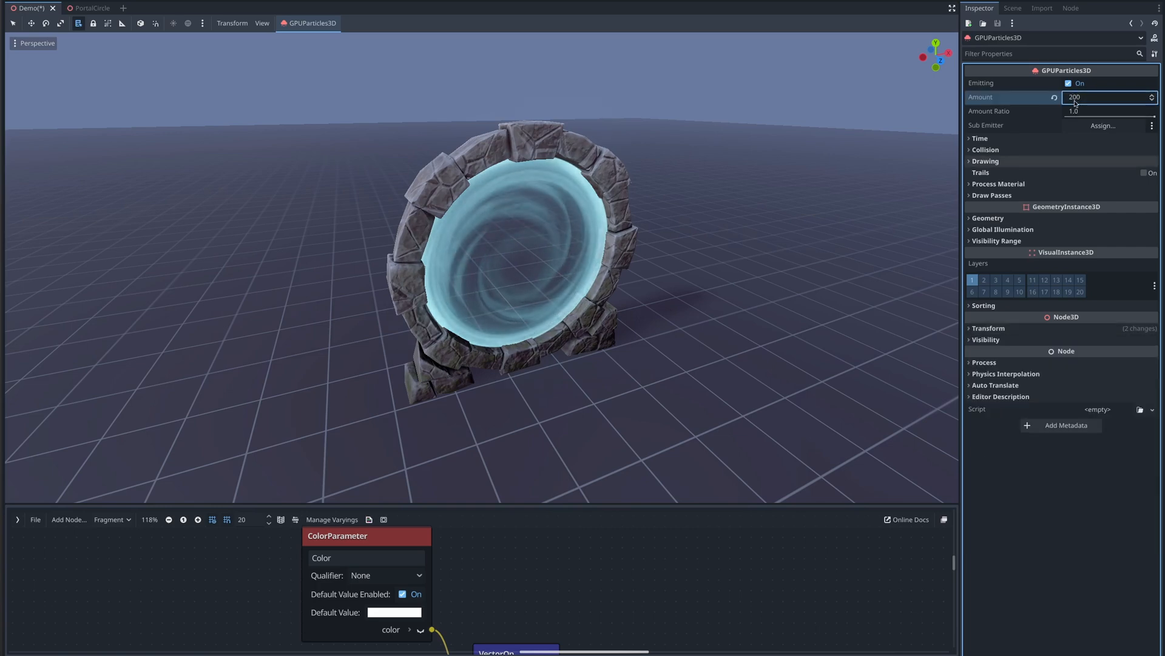
- Set the particles' lifetime to 0.45 s and speed scale to 0.7
left_click(987, 139)
left_click(1079, 151)
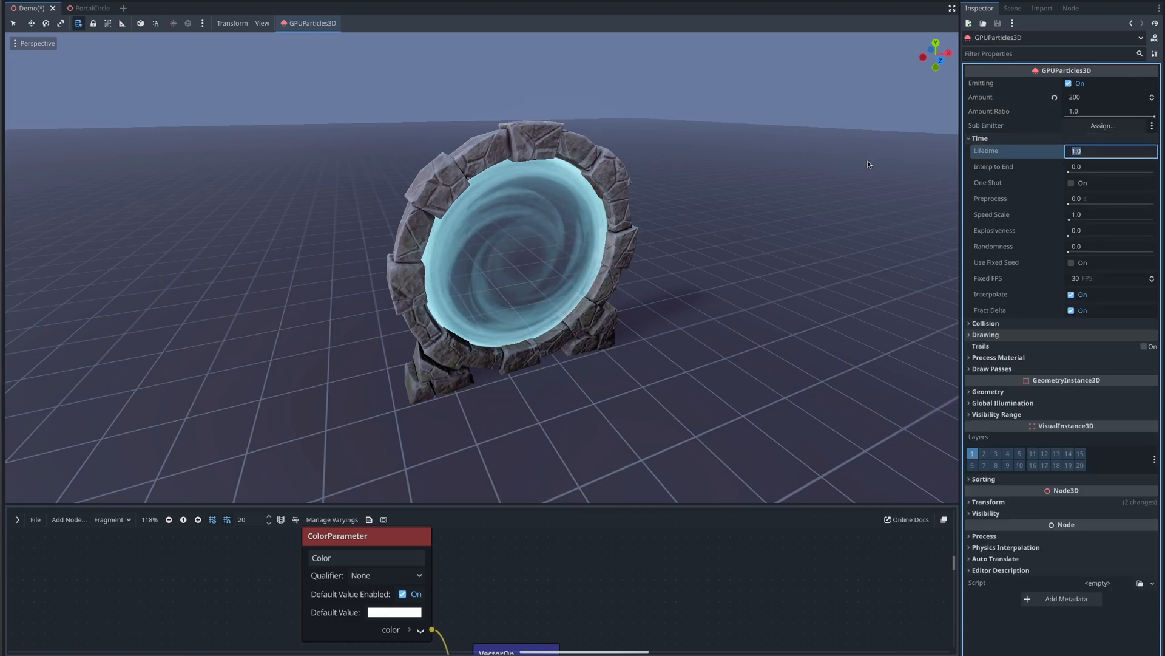
type(".45")
key("Return")
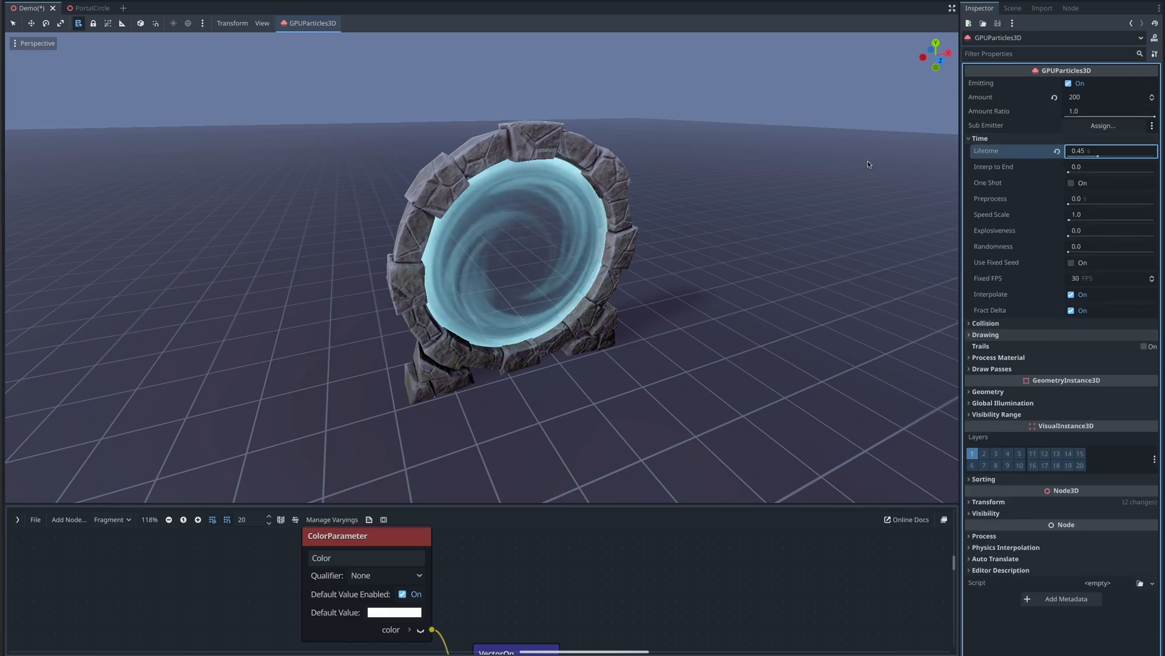
left_click(1082, 213)
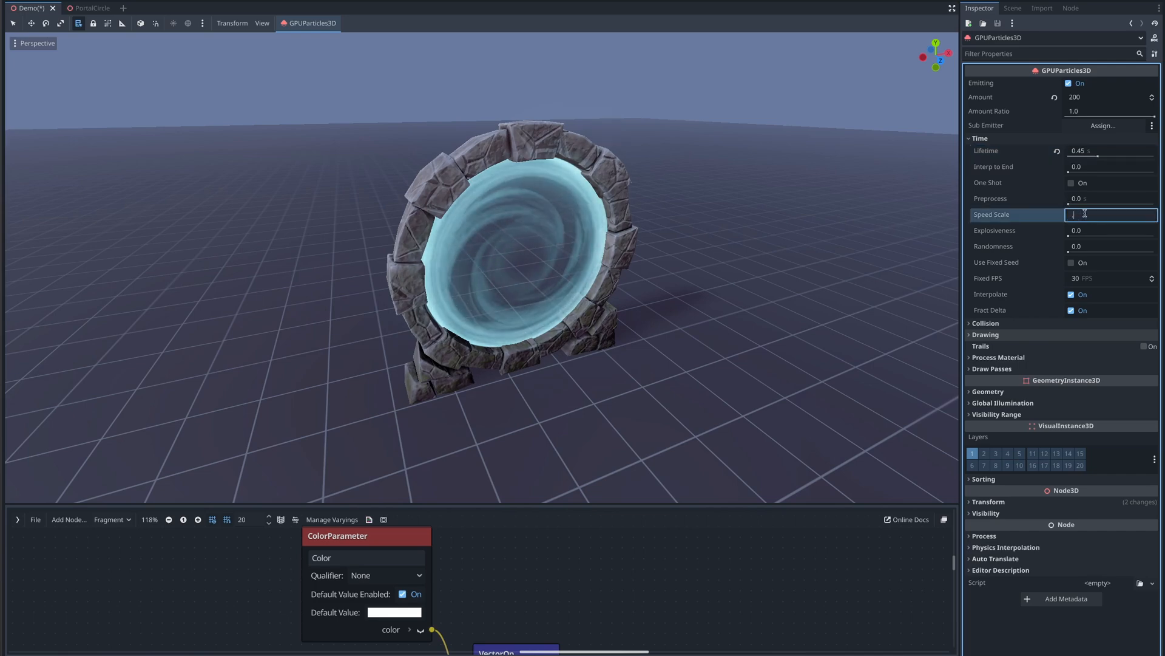
key("Return")
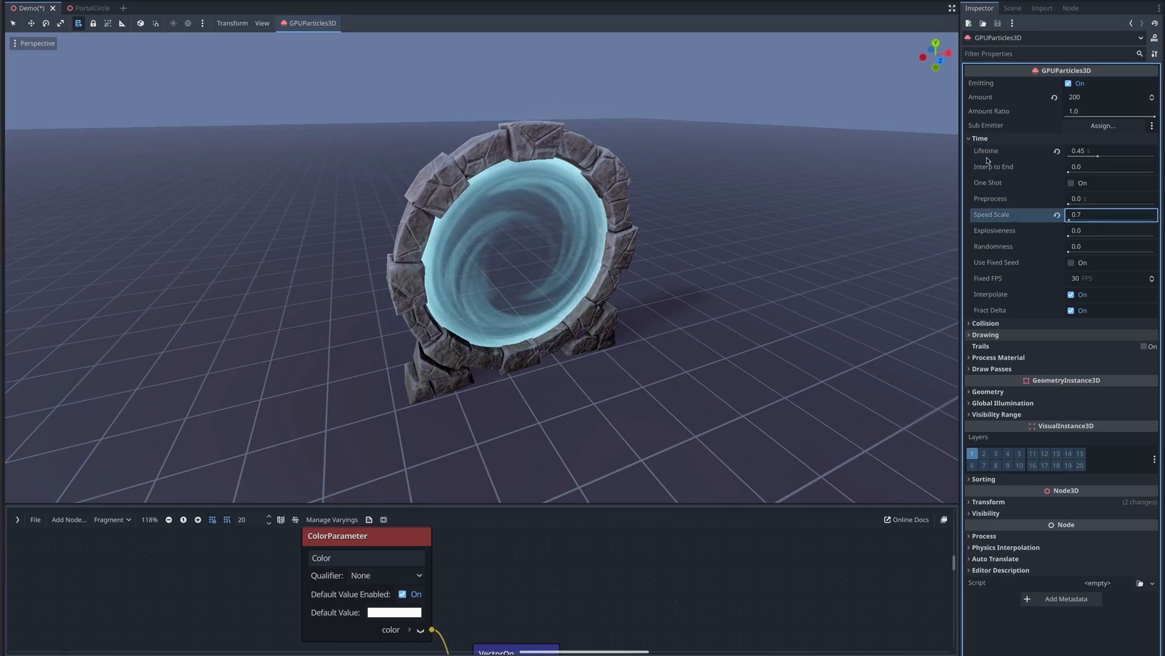
left_click(970, 139)
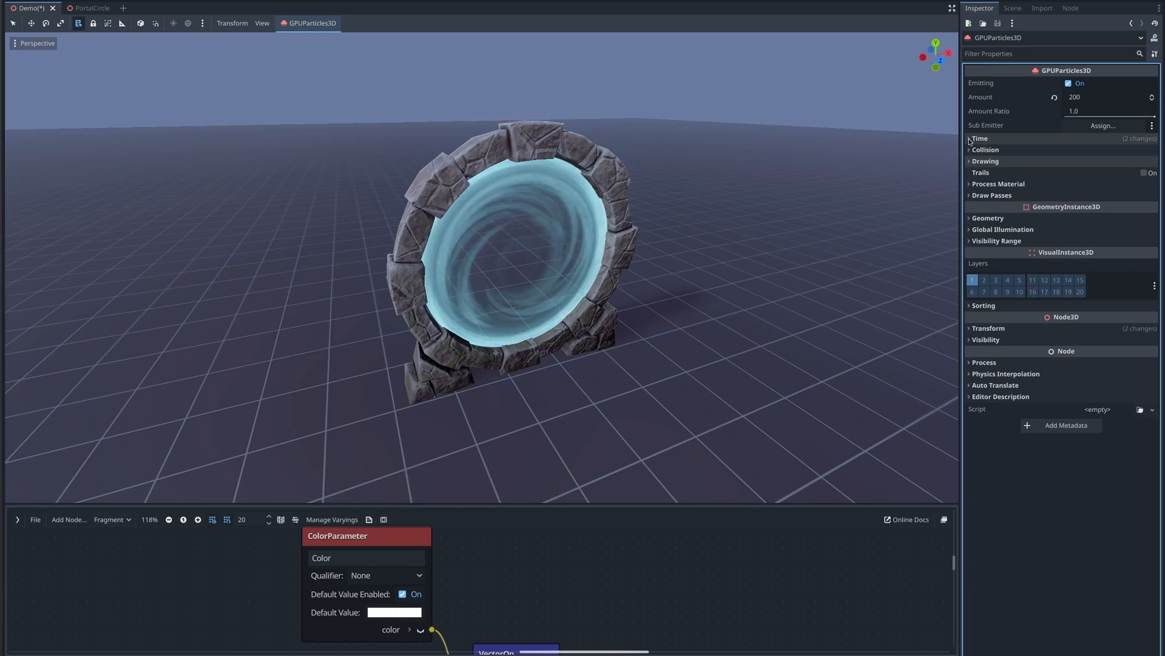
- Assign a new QuadMesh to draw pass 1 and give the quad a new StandardMaterial3D
left_click(971, 195)
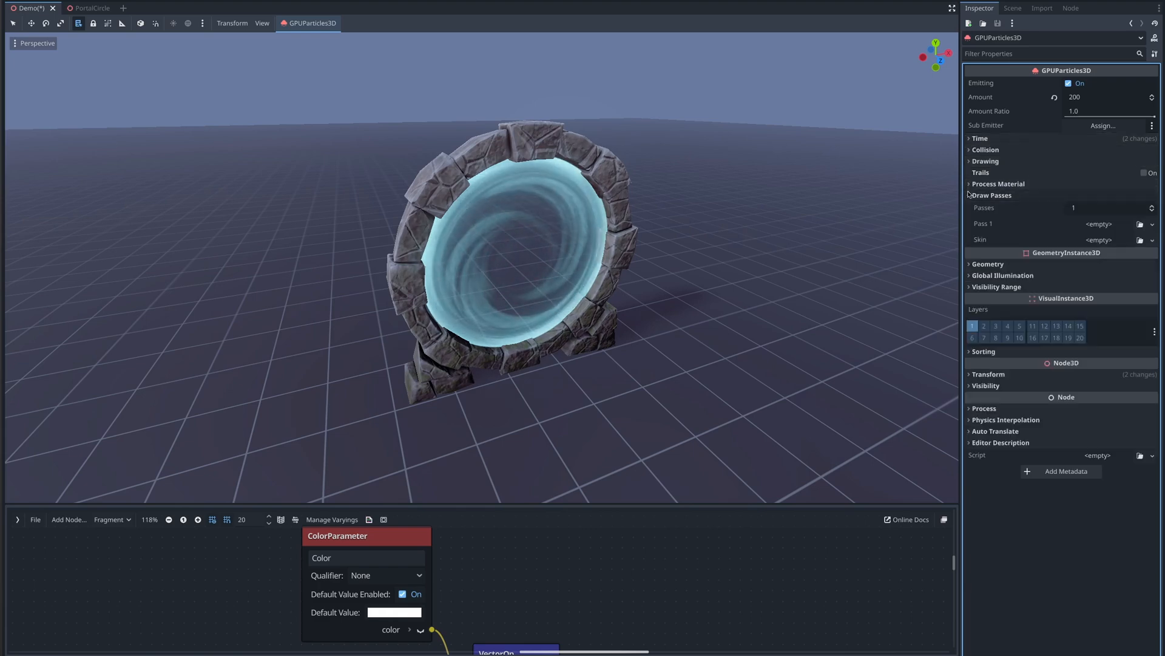
left_click(1153, 224)
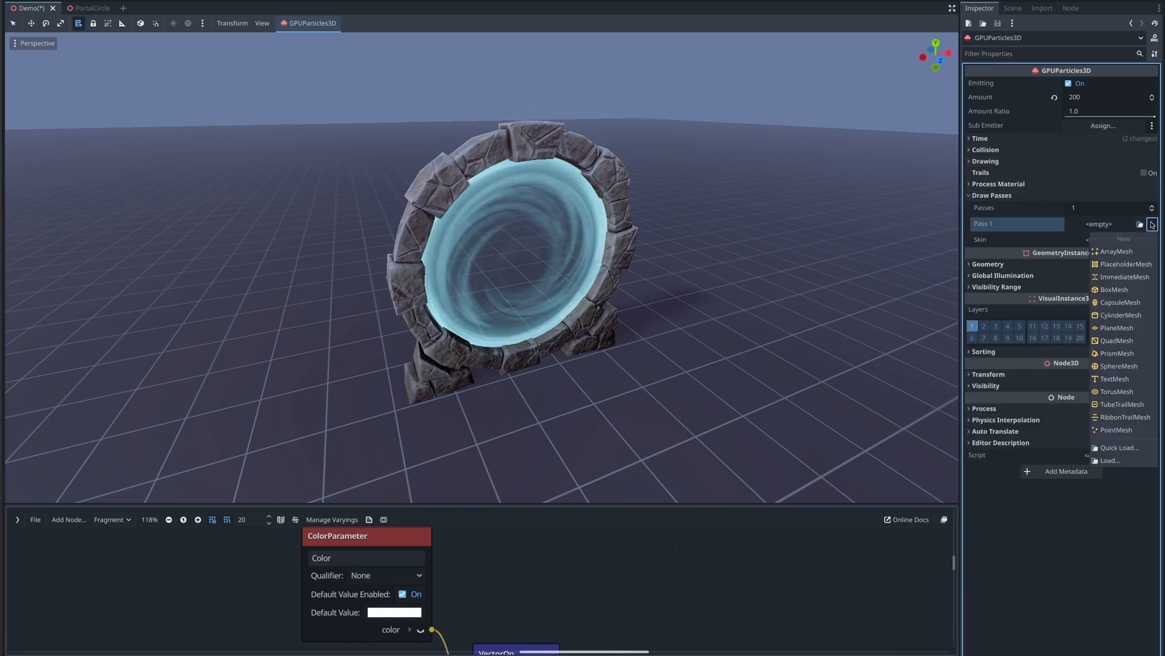
left_click(1116, 340)
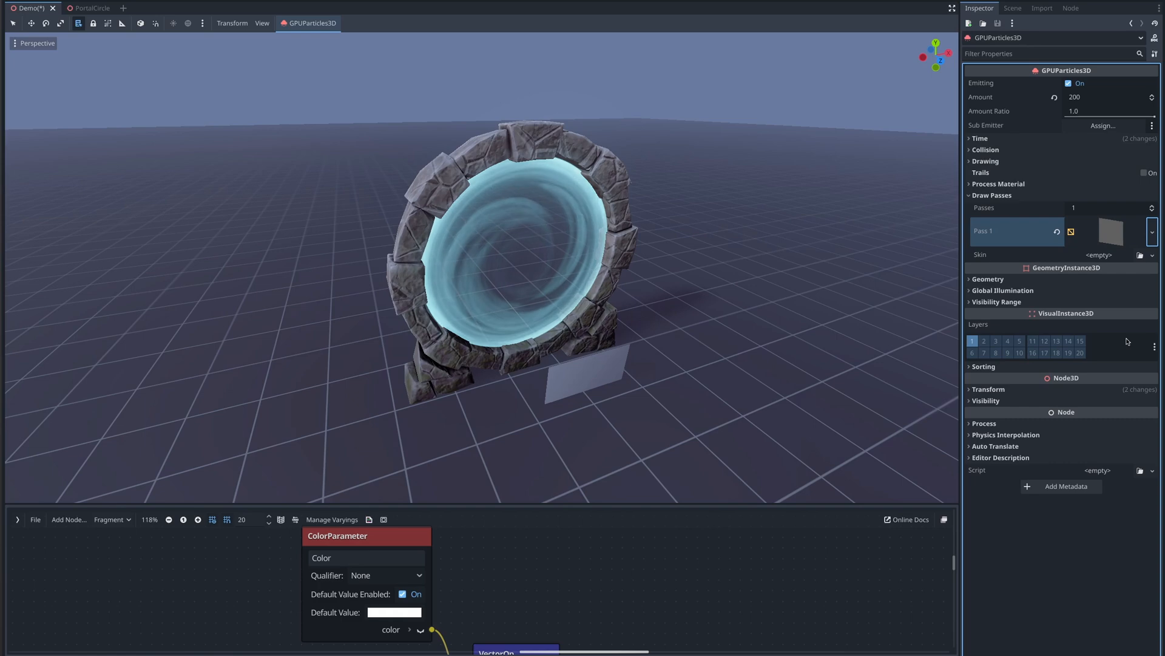
left_click(1115, 231)
scroll(1069, 236, "down", 5)
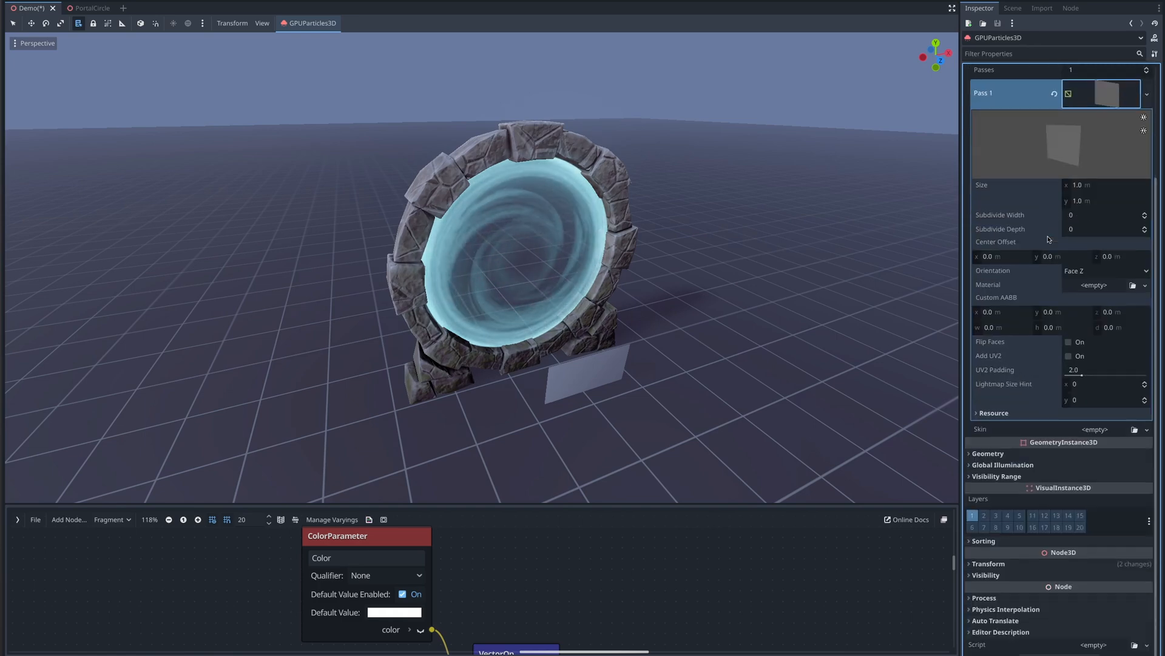
left_click(1145, 285)
left_click(1114, 312)
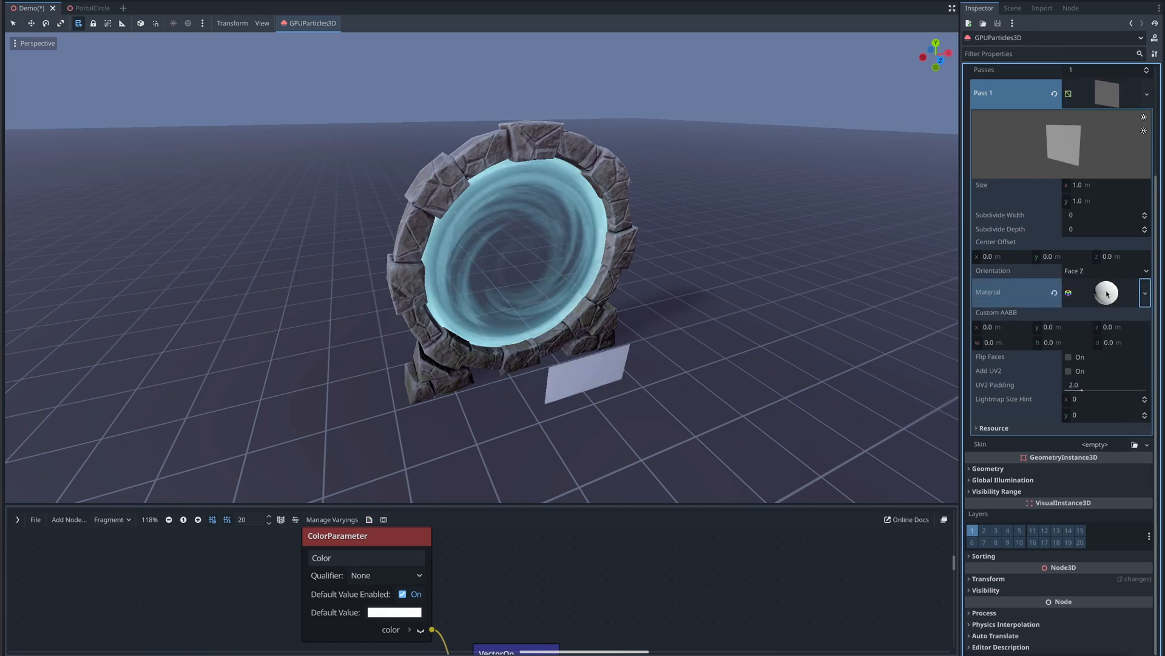
left_click(1107, 293)
- Set the particle material's transparency to Alpha
scroll(1040, 292, "down", 10)
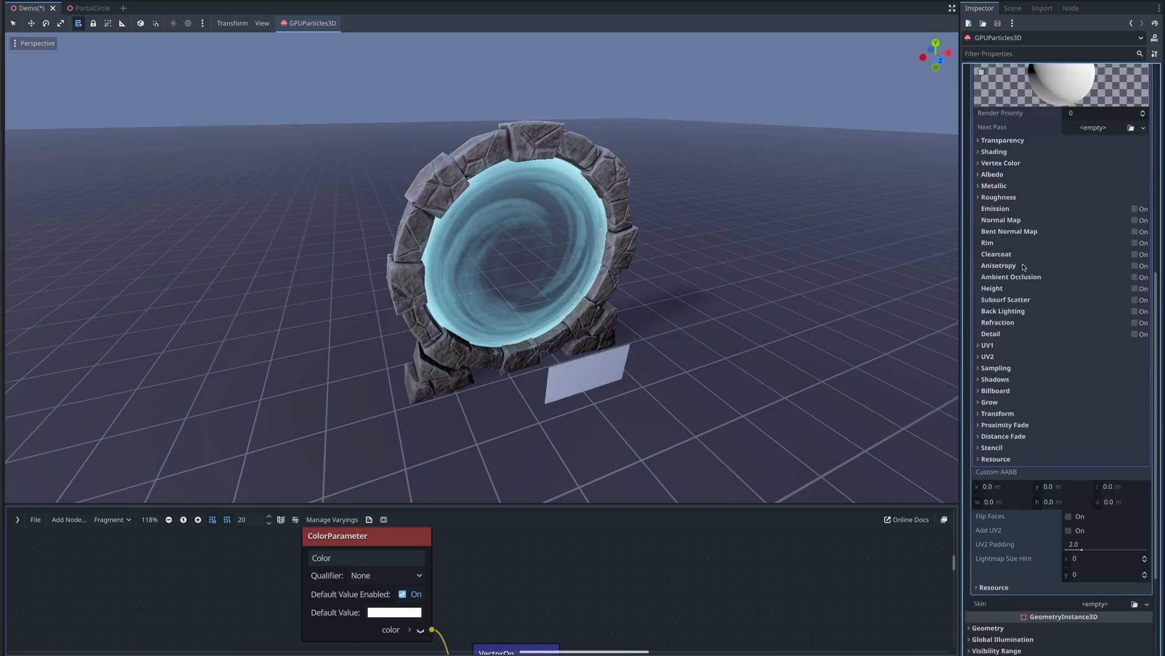
left_click(980, 141)
left_click(1097, 154)
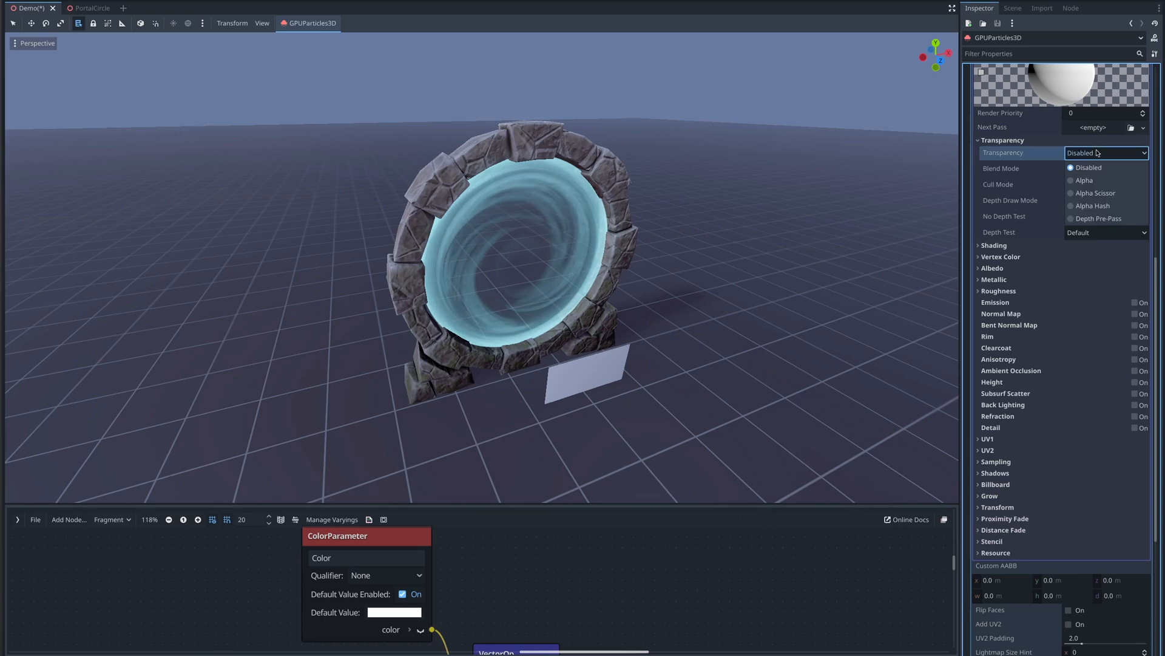
left_click(1084, 180)
left_click(995, 140)
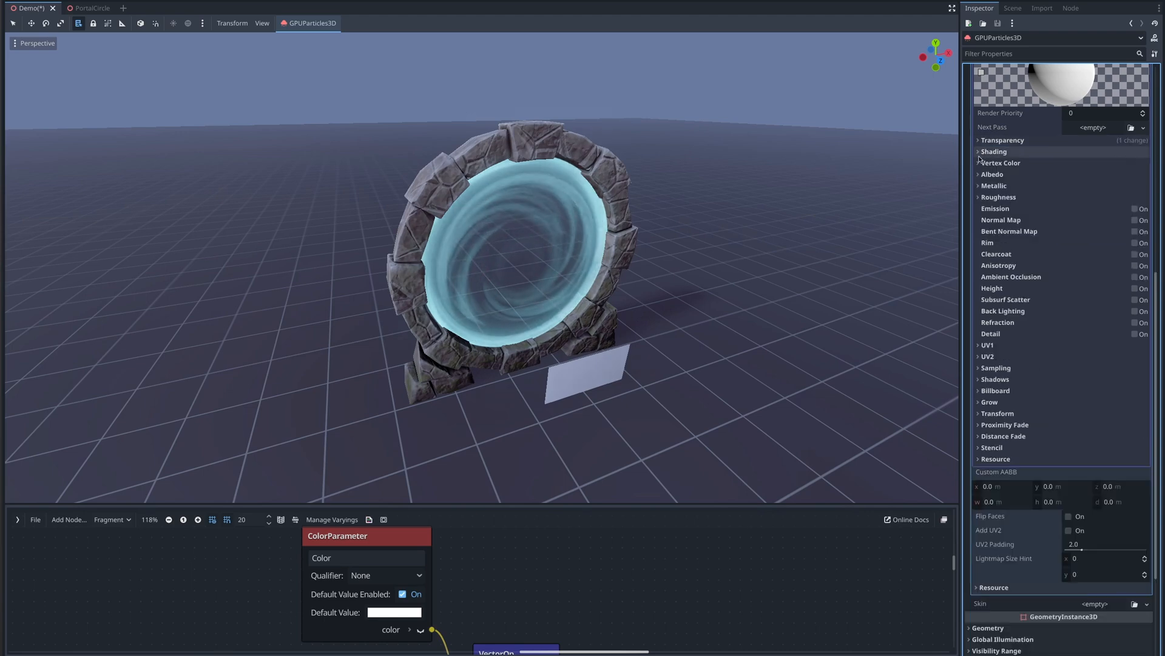
- Enable Use as Albedo under the material's vertex color settings
left_click(980, 161)
left_click(1071, 176)
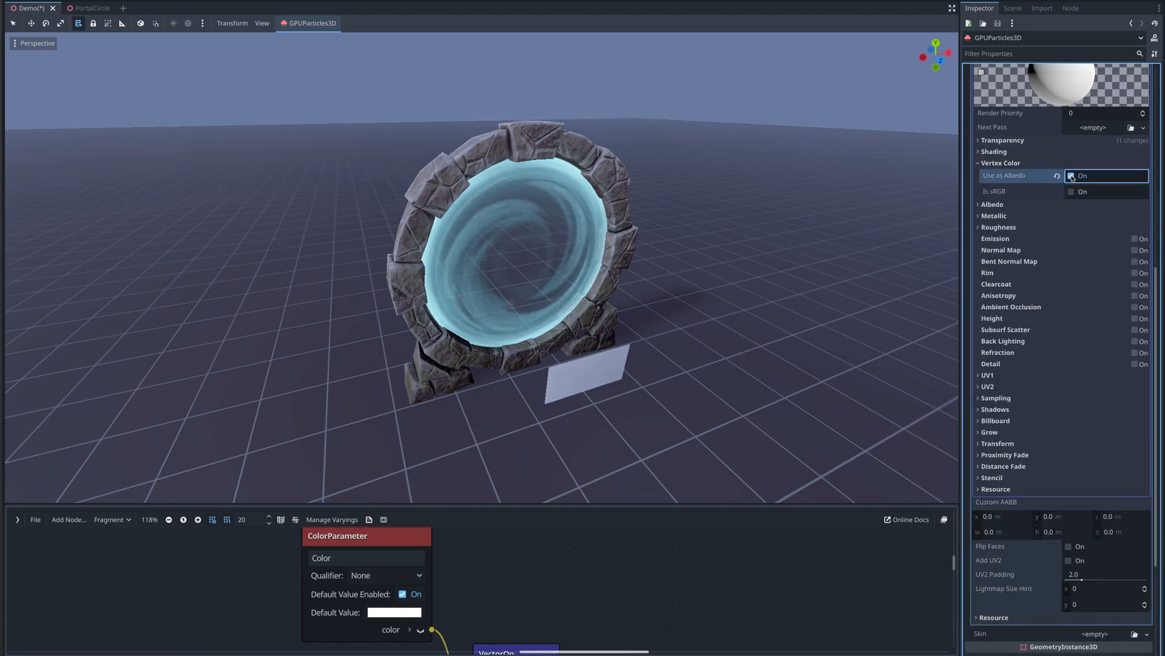
left_click(979, 164)
- Assign Particle.png from the Textures folder as the material's albedo texture
left_click(979, 175)
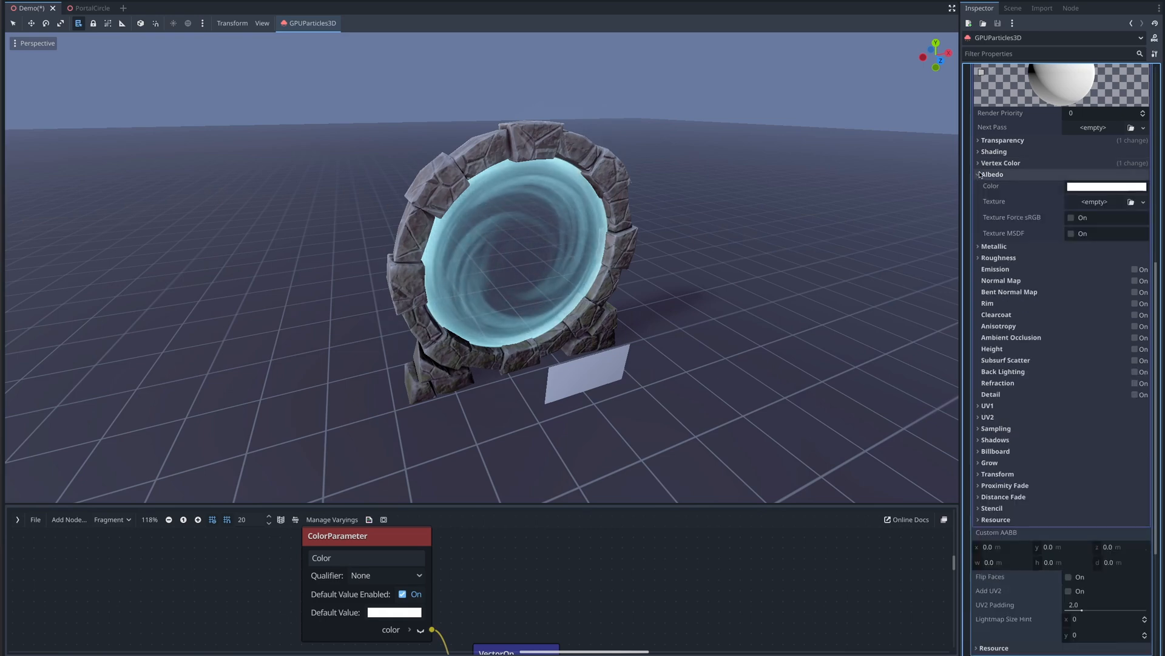
key("alt+f")
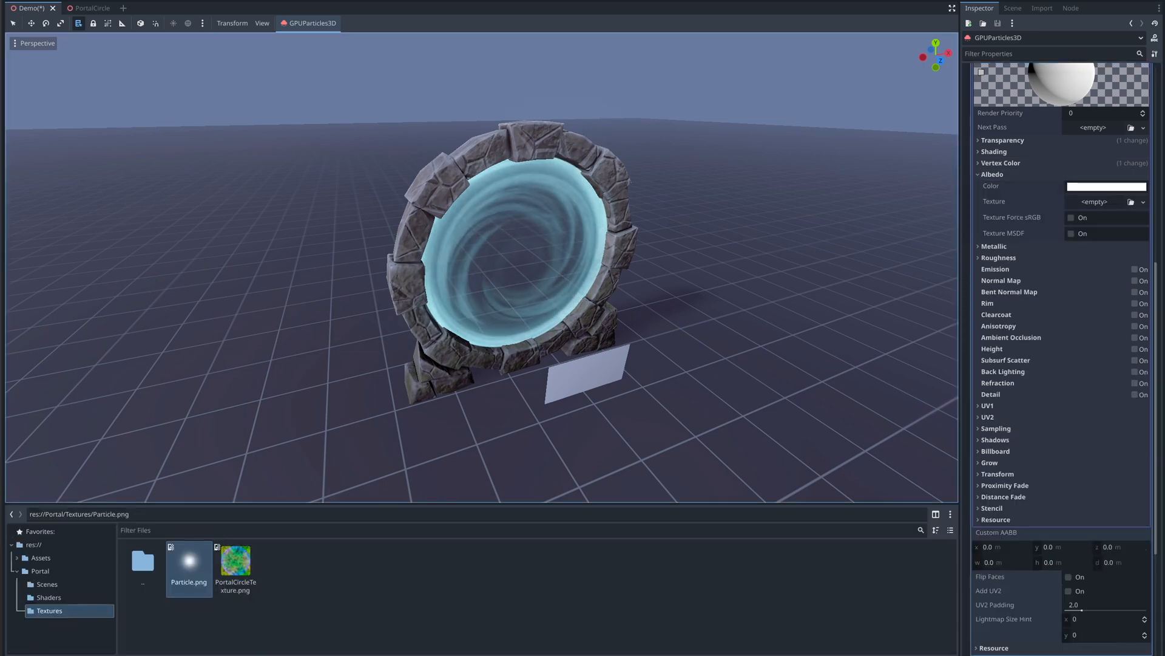
left_click_drag(188, 569, 1083, 205)
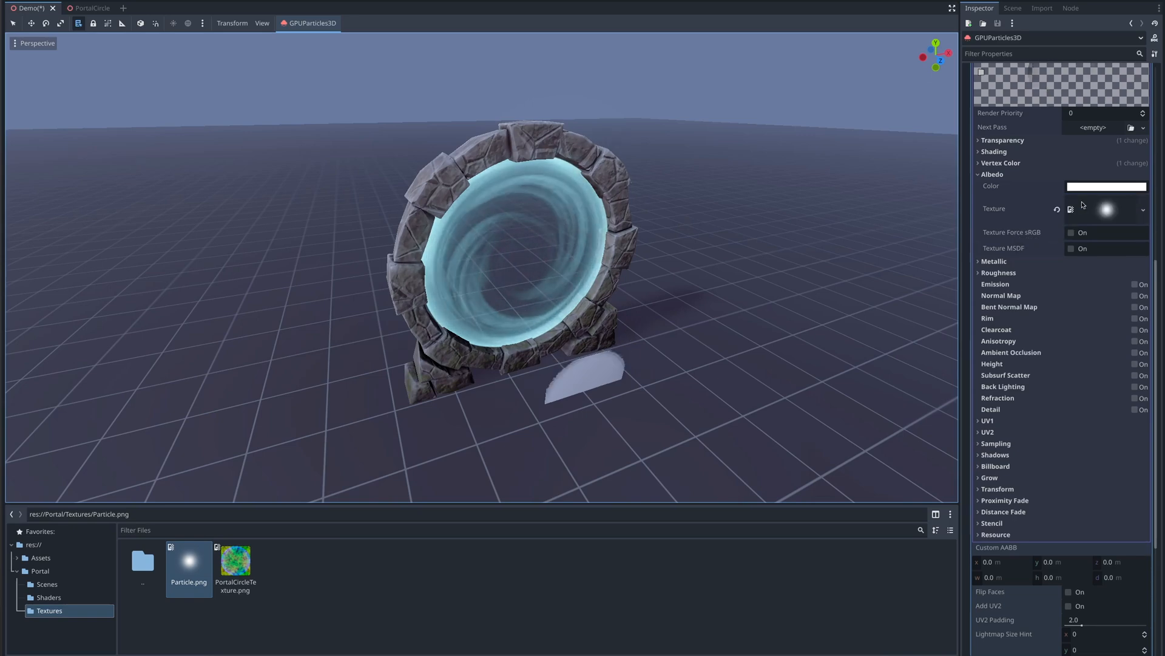
left_click(978, 175)
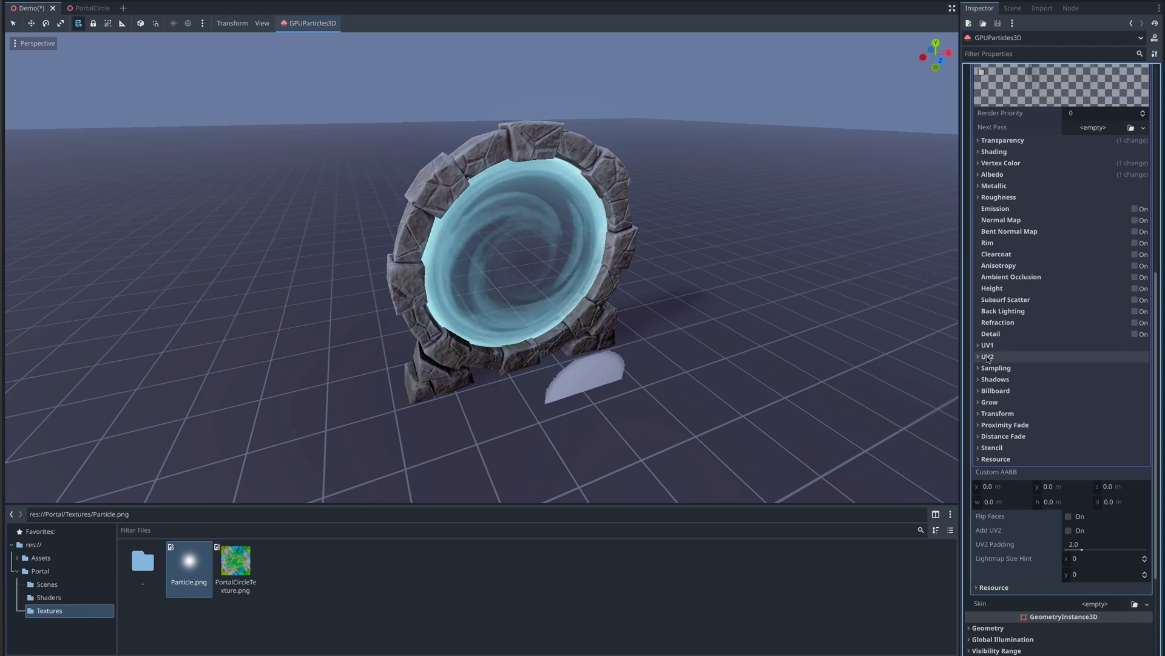
- Set the material's billboard mode to Particle Billboard and enable Keep Scale
left_click(990, 390)
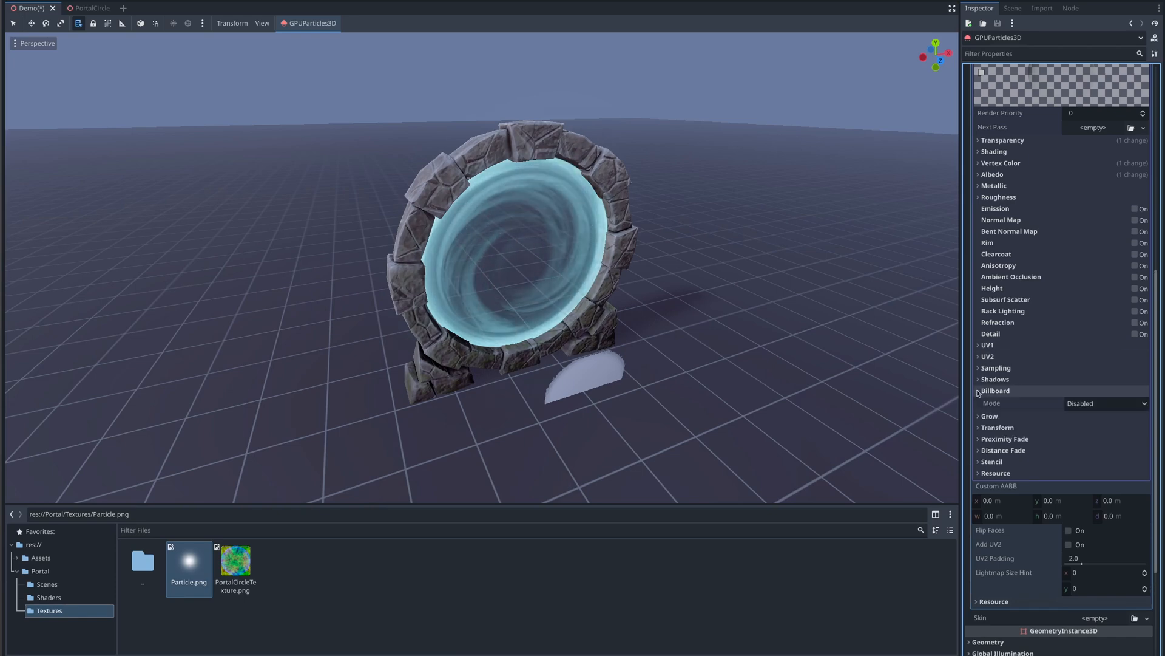
left_click(1072, 403)
left_click(1078, 456)
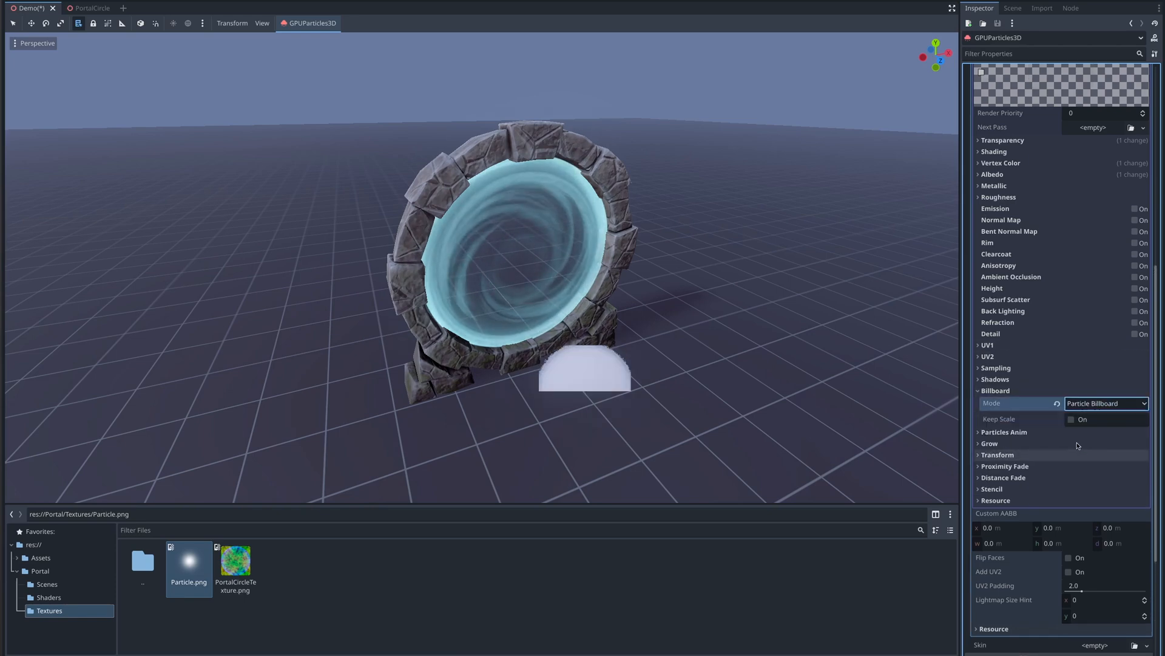
left_click(1071, 420)
left_click(996, 391)
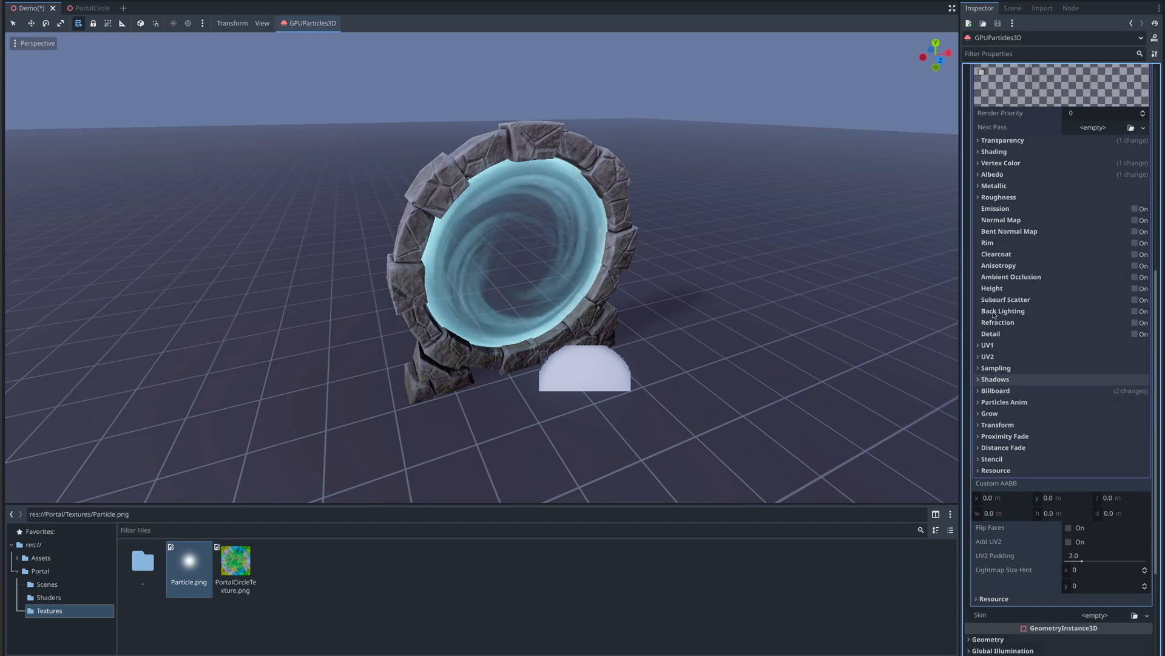
- Set the particle quad's size to 0.03 by 0.03 m
scroll(1002, 307, "up", 5)
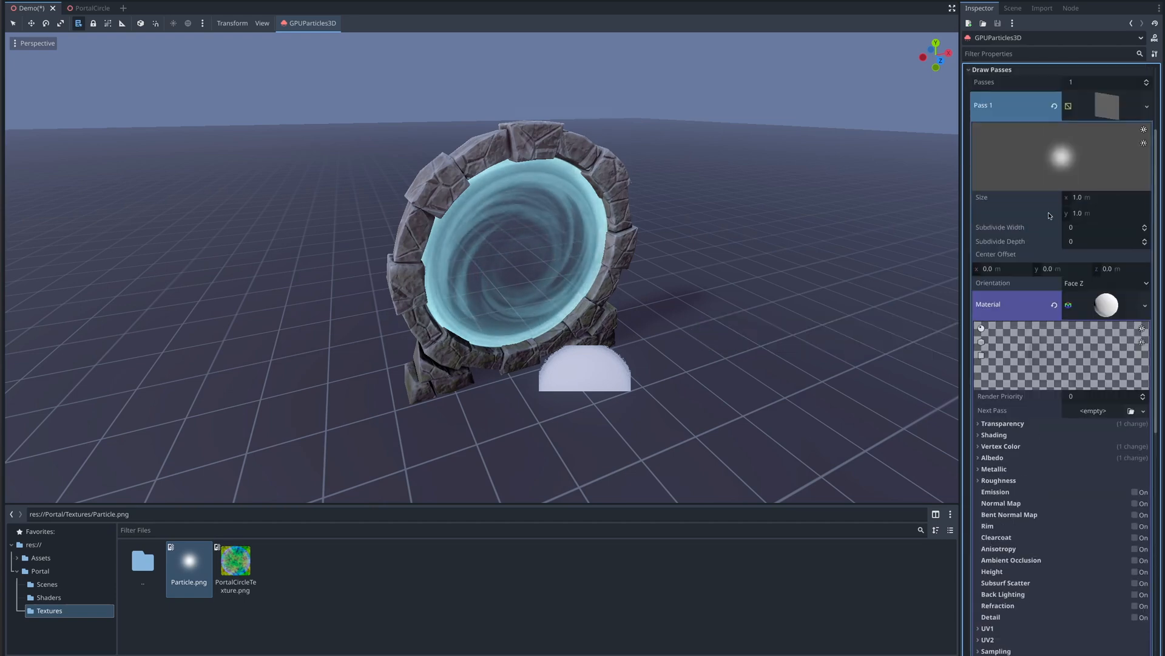
left_click(1078, 198)
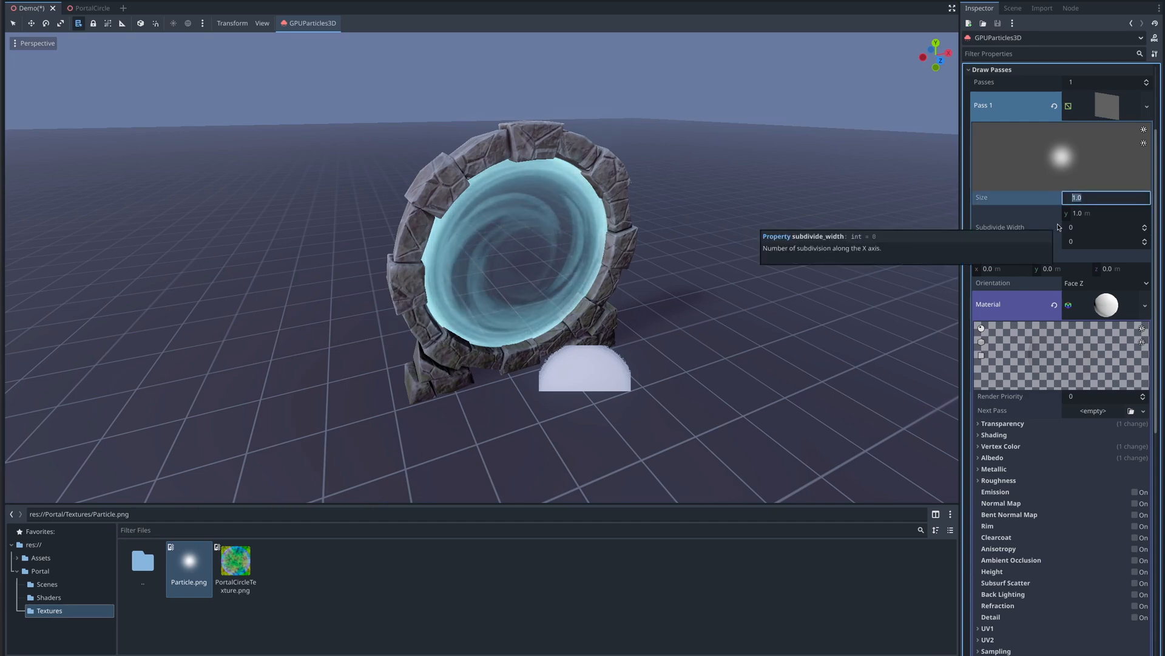
type("0.03")
key("Tab")
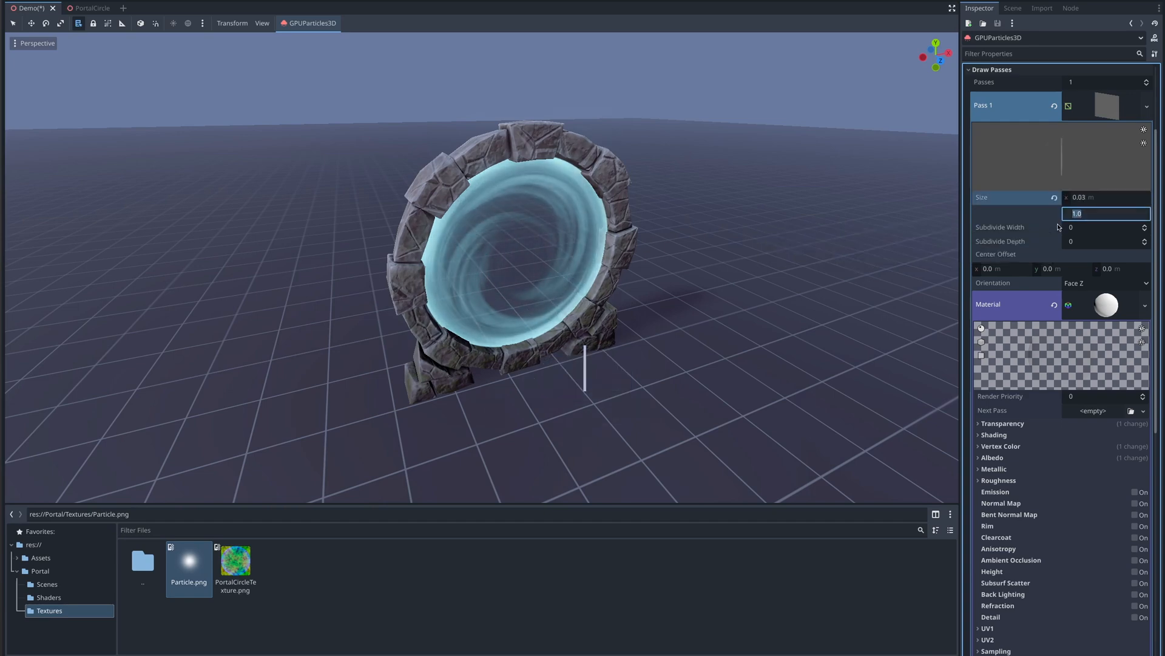
type("0.03")
key("Return")
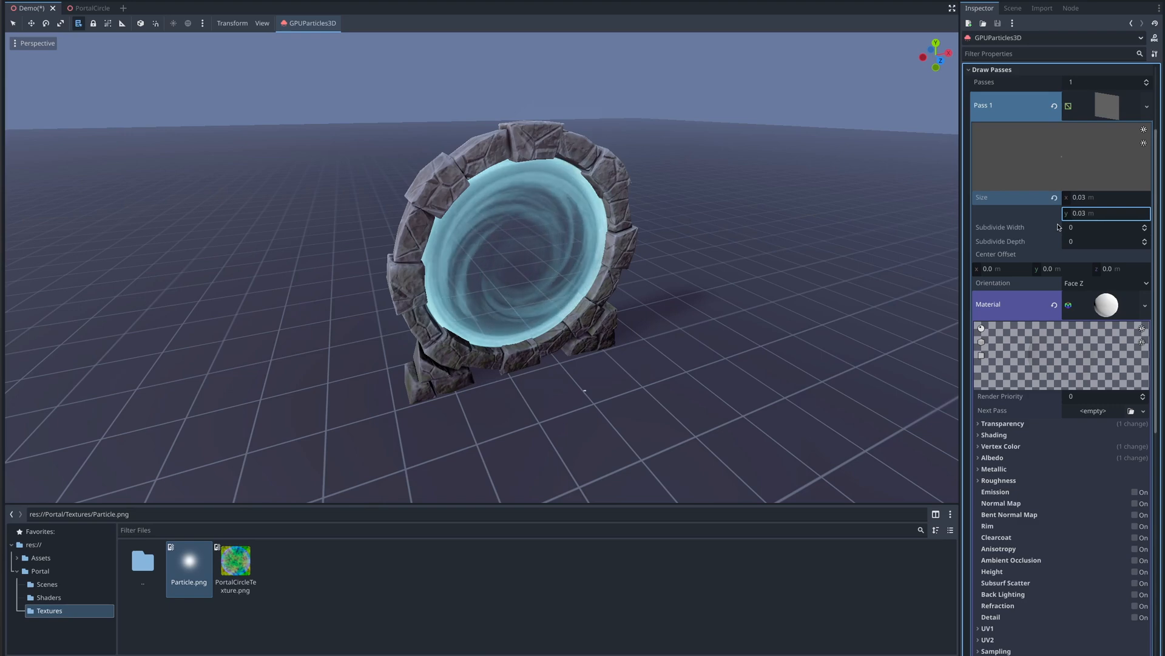
left_click(970, 71)
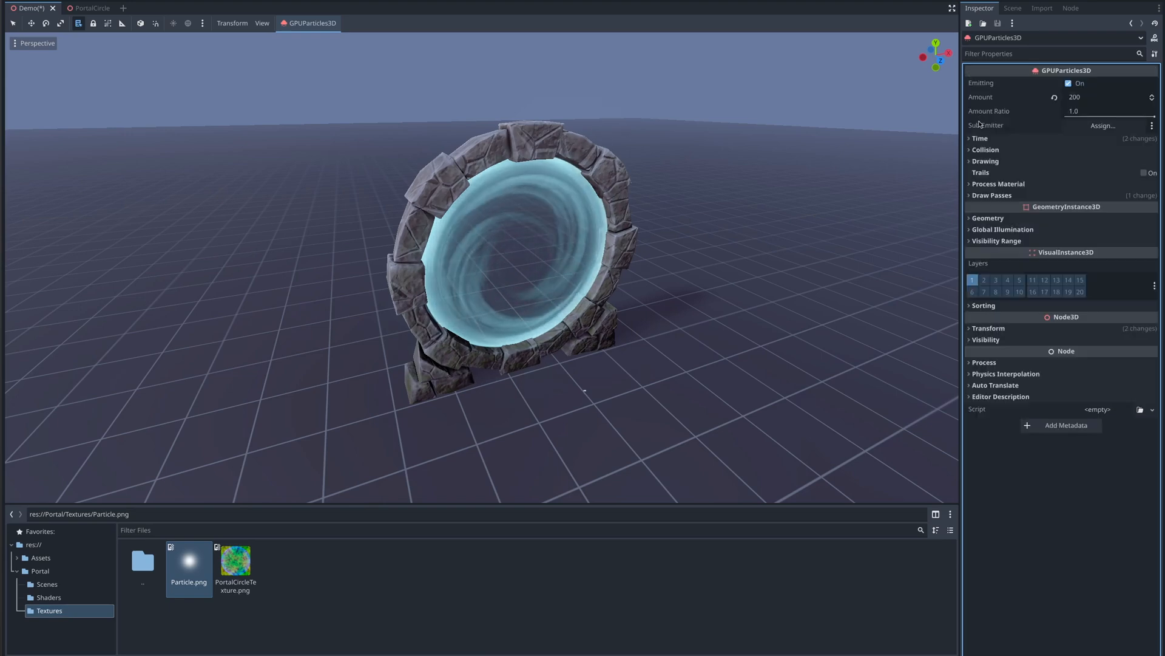
- Create a new ParticleProcessMaterial as the particles' process material and open it for editing
left_click(1026, 184)
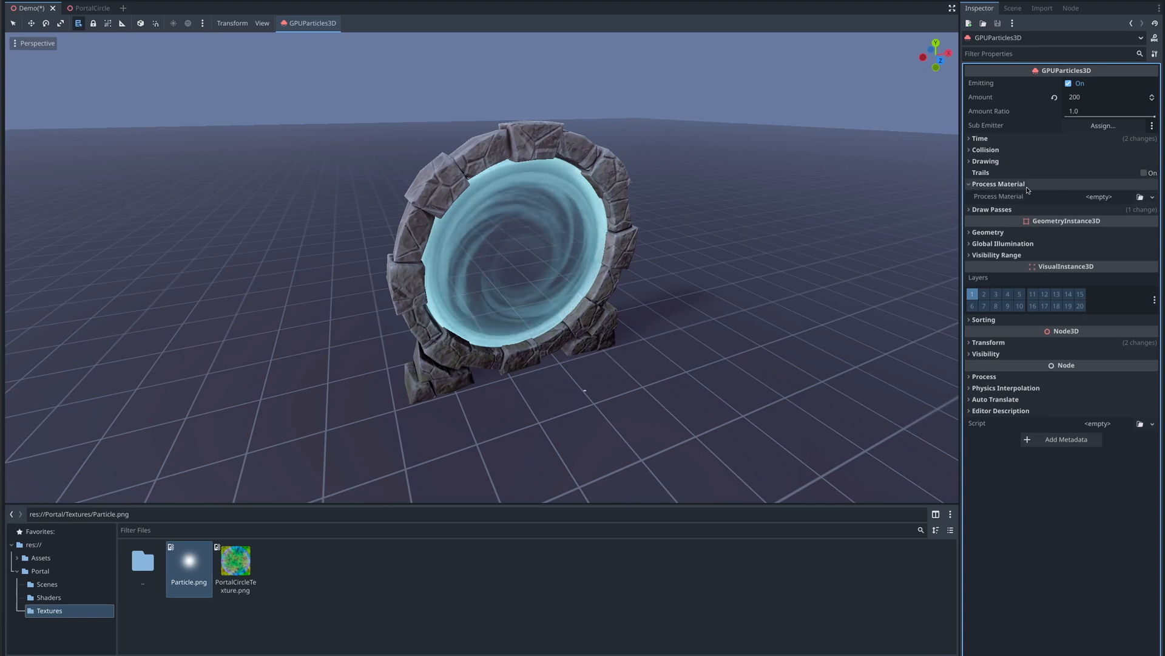
left_click(1153, 198)
left_click(1116, 224)
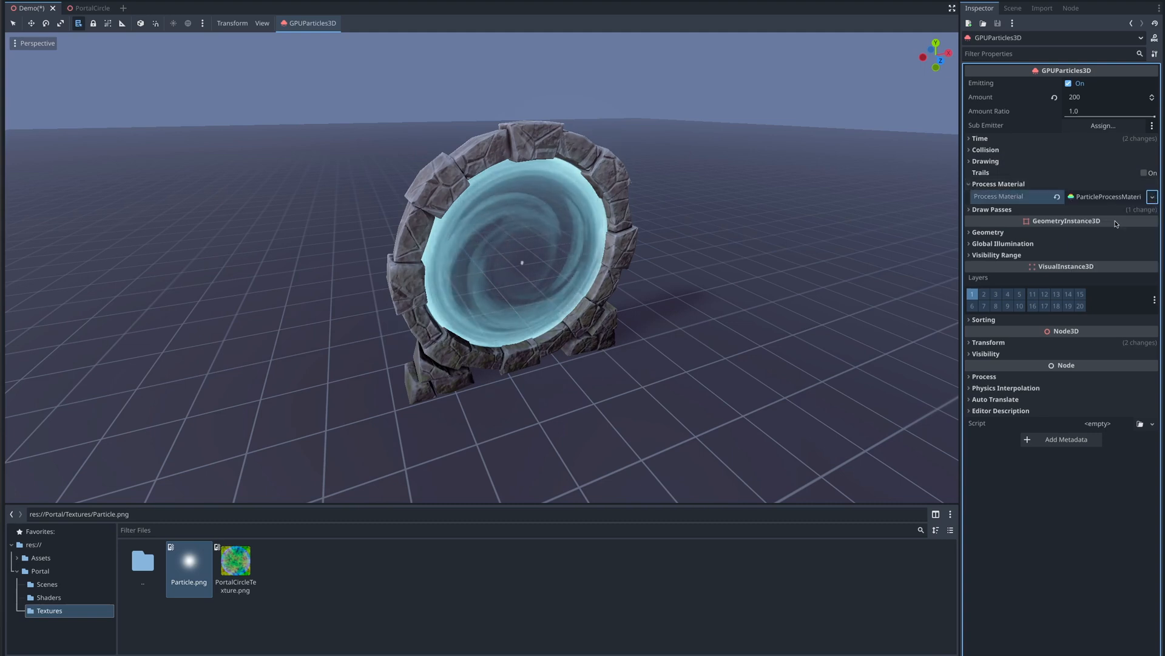
left_click(1102, 198)
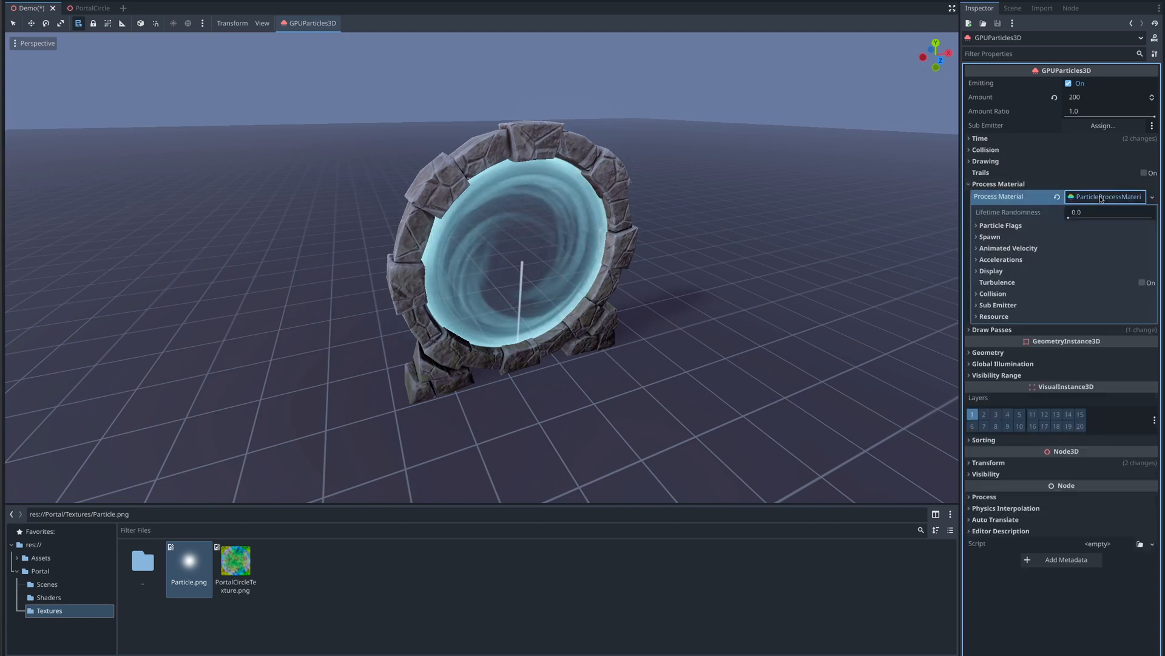
- Set the spawn position's emission shape to Ring
left_click(977, 237)
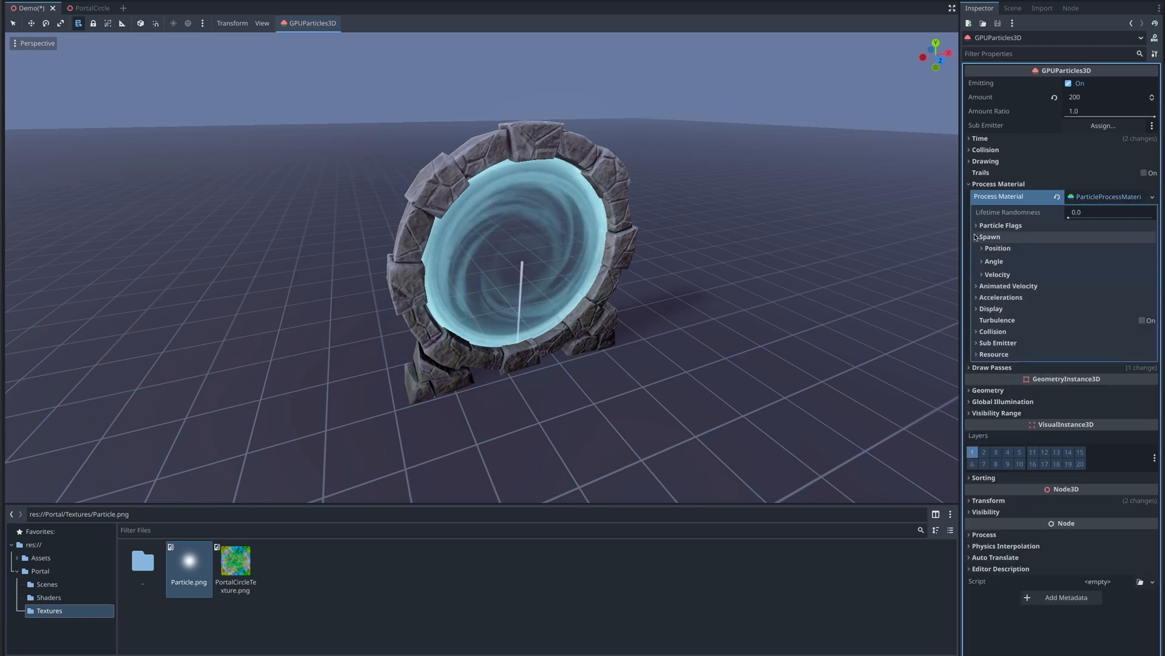
left_click(984, 248)
left_click(1082, 317)
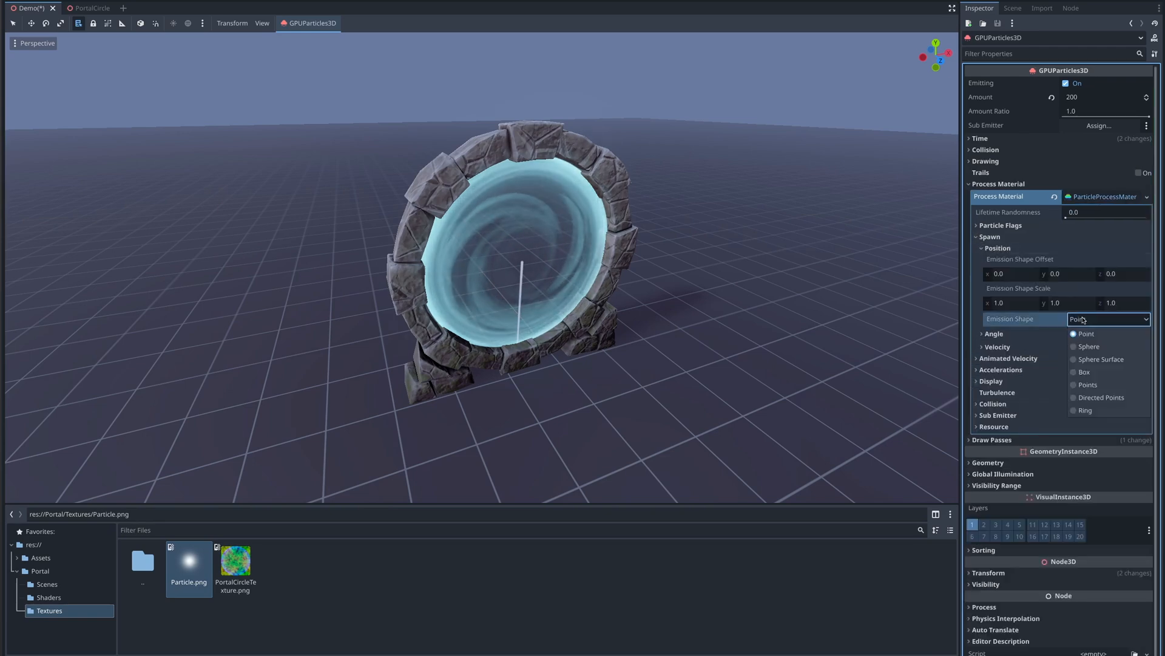
left_click(1085, 411)
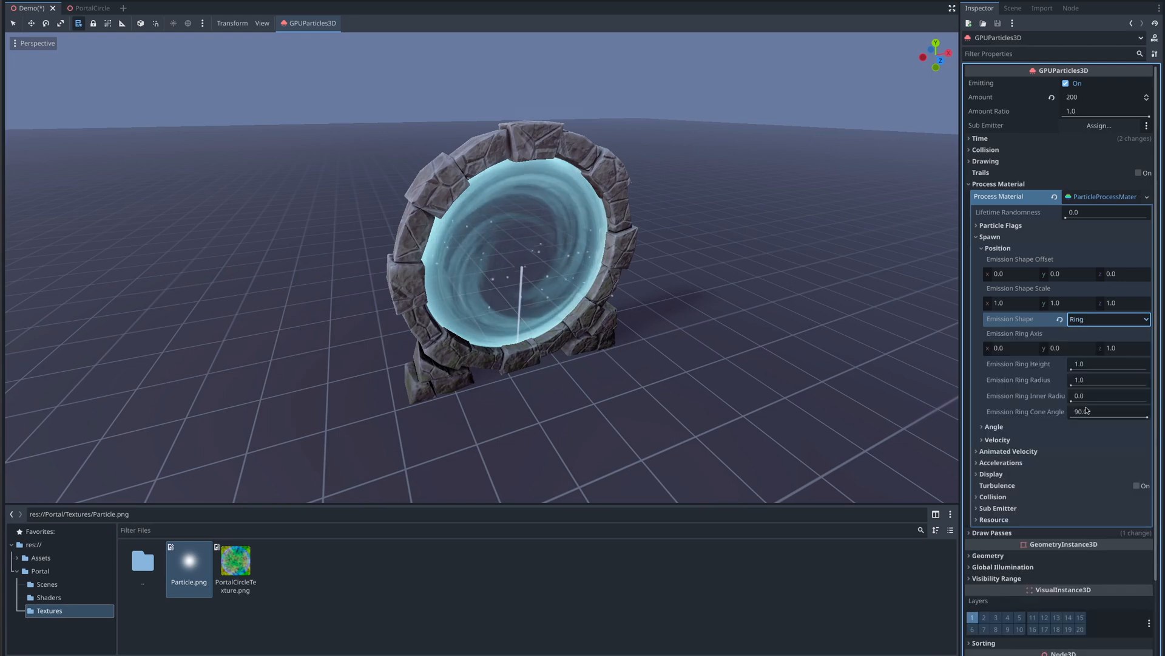
- Set the emission ring axis to 0, 1, 0, the ring height to 0 and the inner radius to 1.0
left_click(1066, 346)
type("1")
left_click(1122, 347)
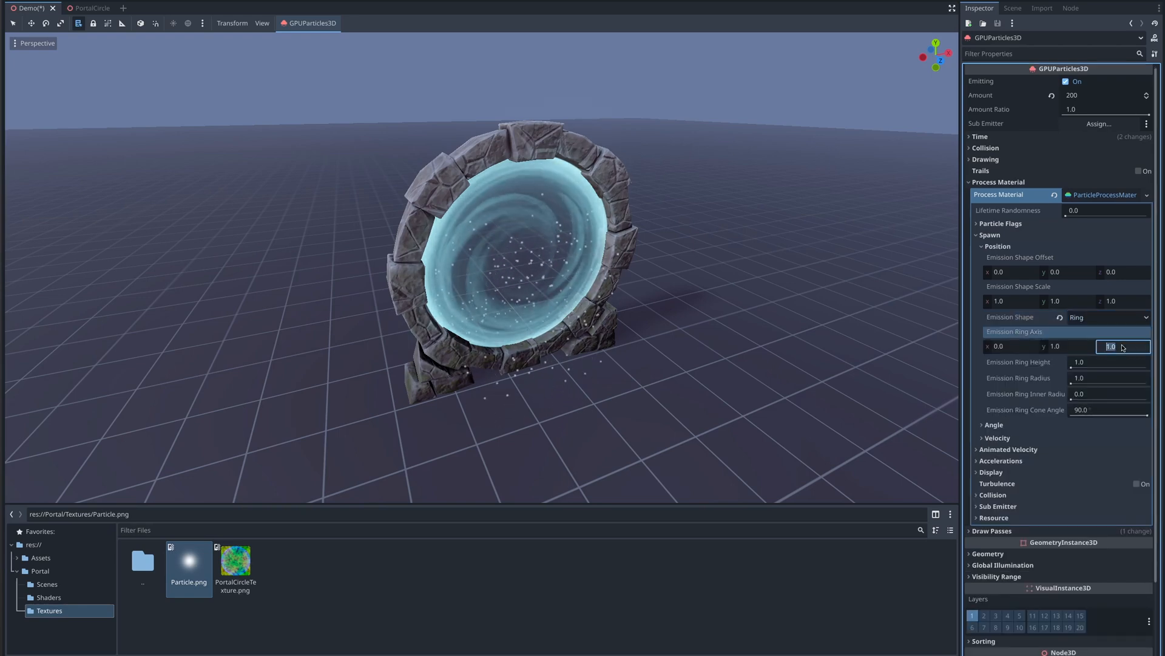
type("0")
left_click(1098, 362)
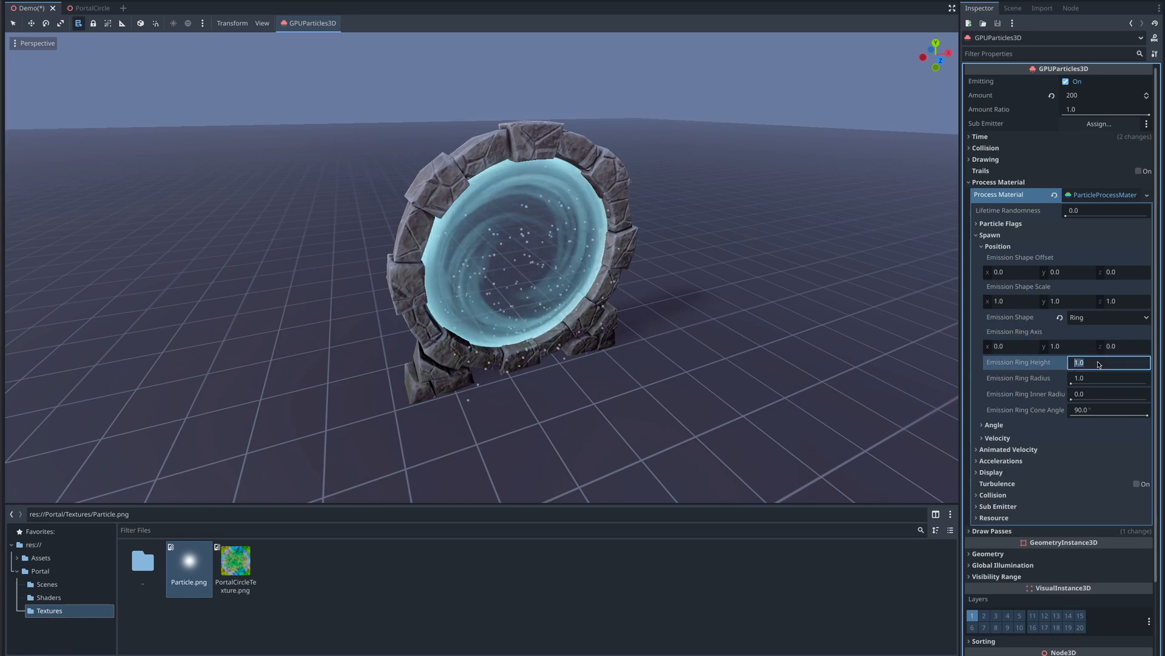
type("0")
left_click(1087, 394)
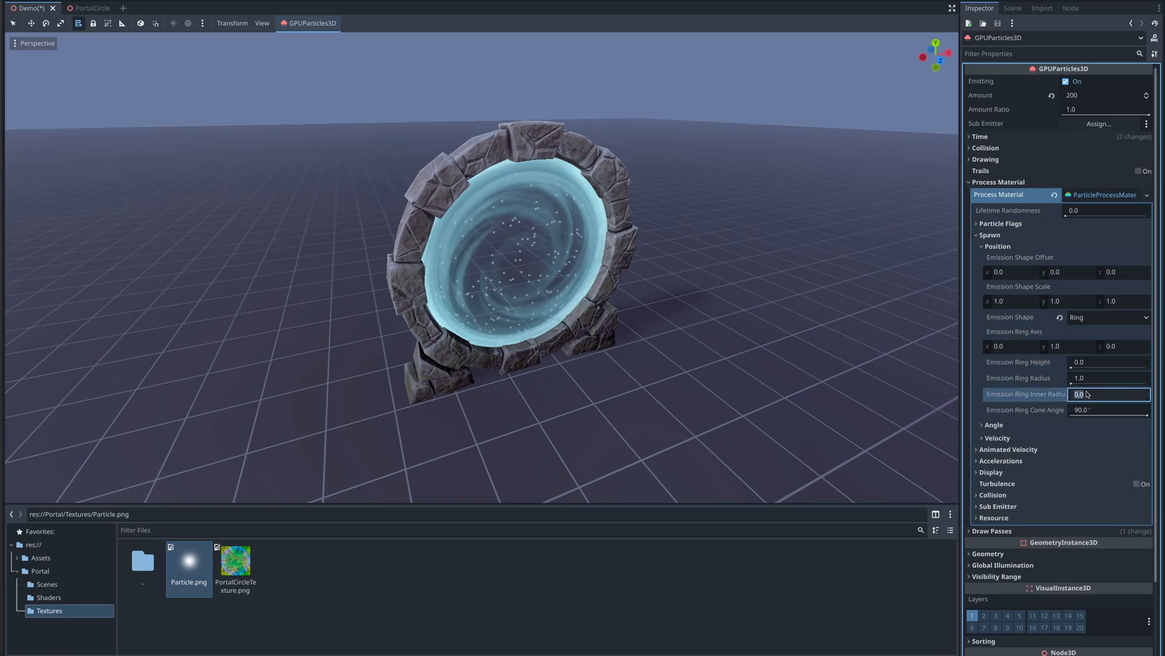
type("1.0")
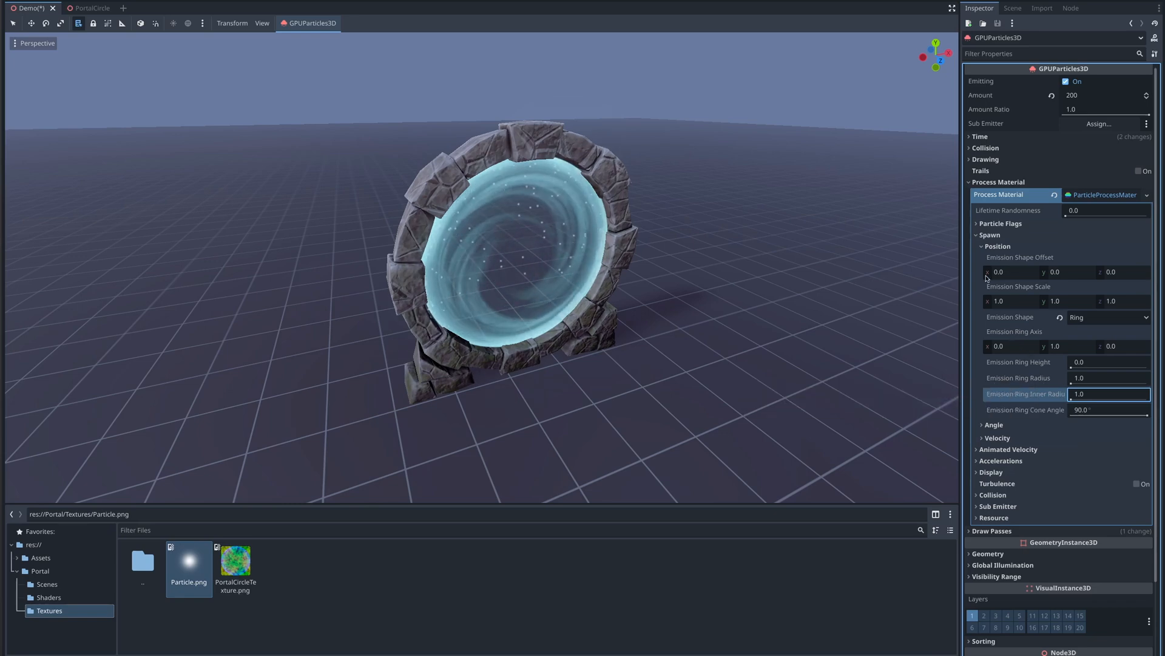
left_click(983, 248)
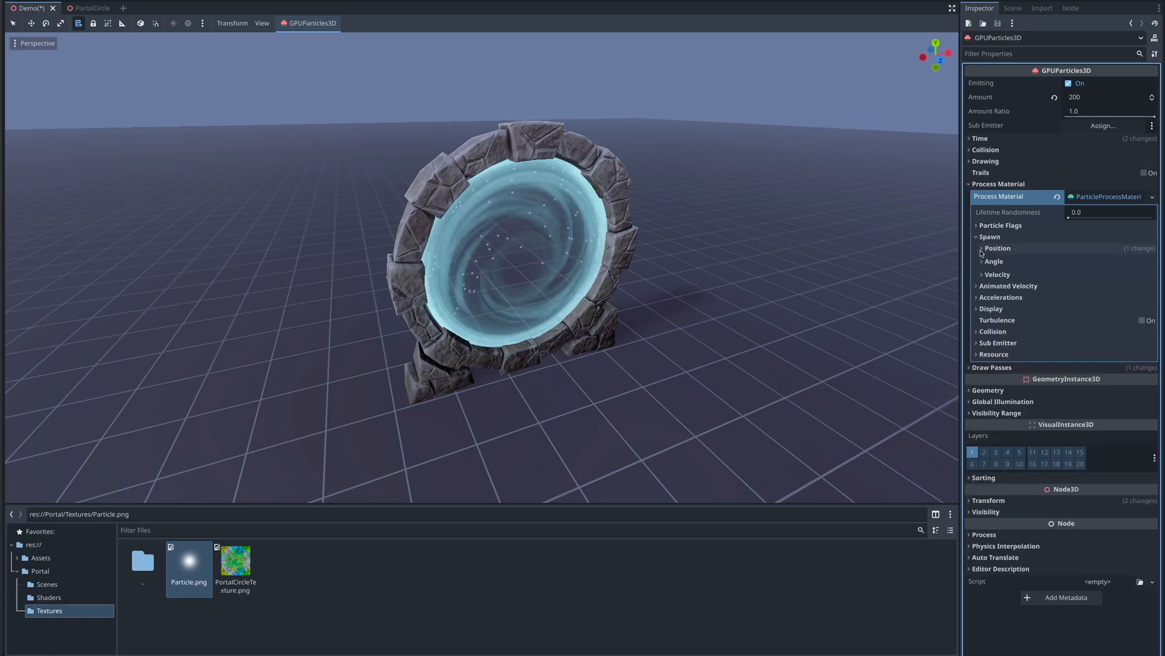
- Set the initial velocity range to a minimum of 0.5 and a maximum of 0.7
left_click(982, 275)
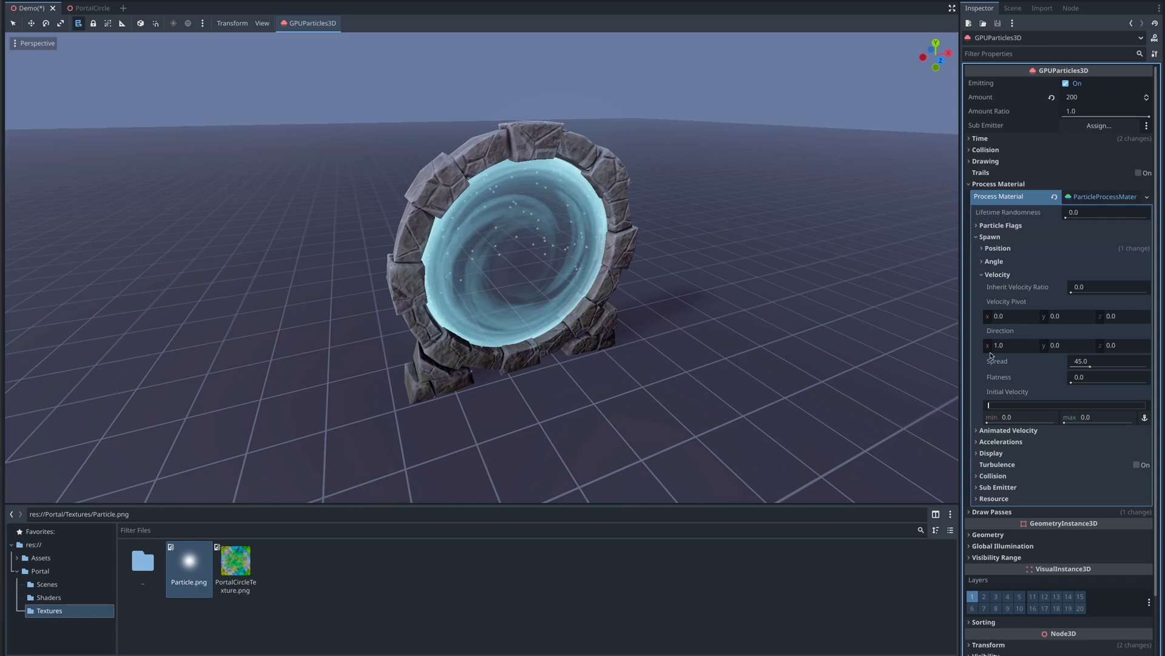
left_click(1015, 418)
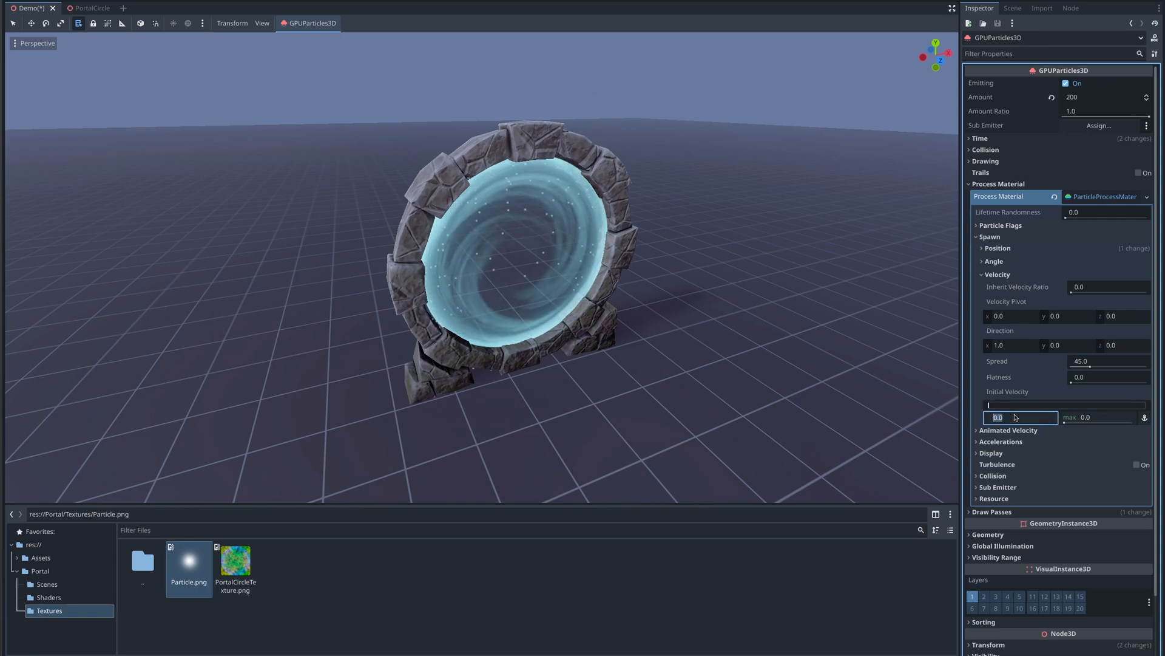
key("BackSpace")
type(".5")
key("Tab")
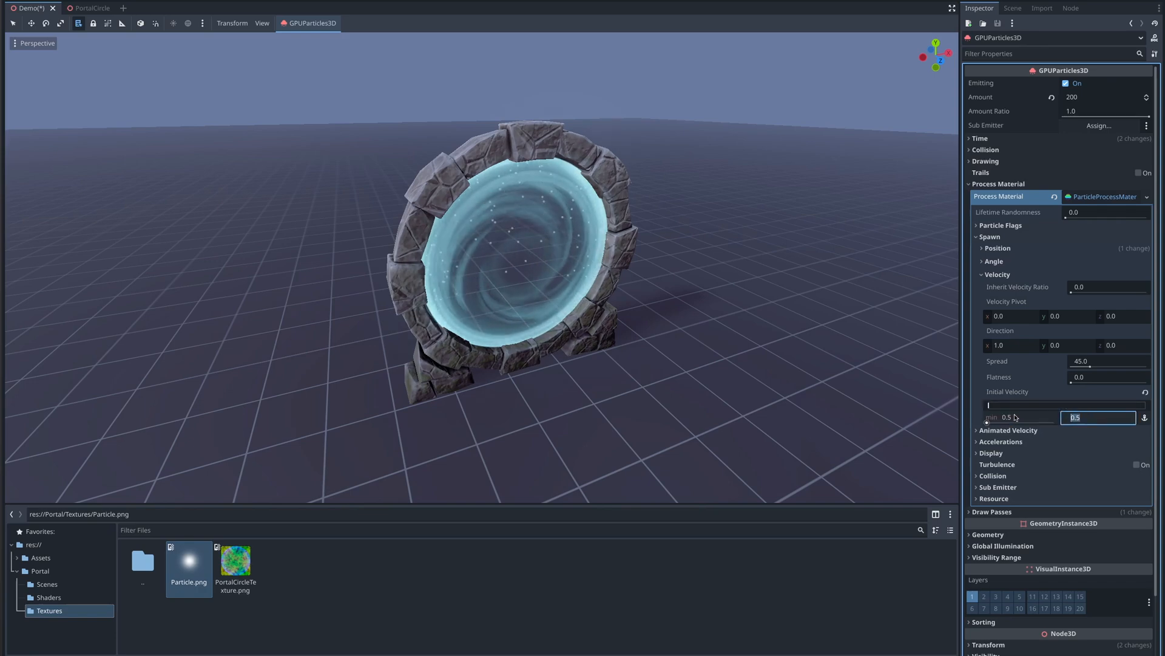
type(".7")
key("Return")
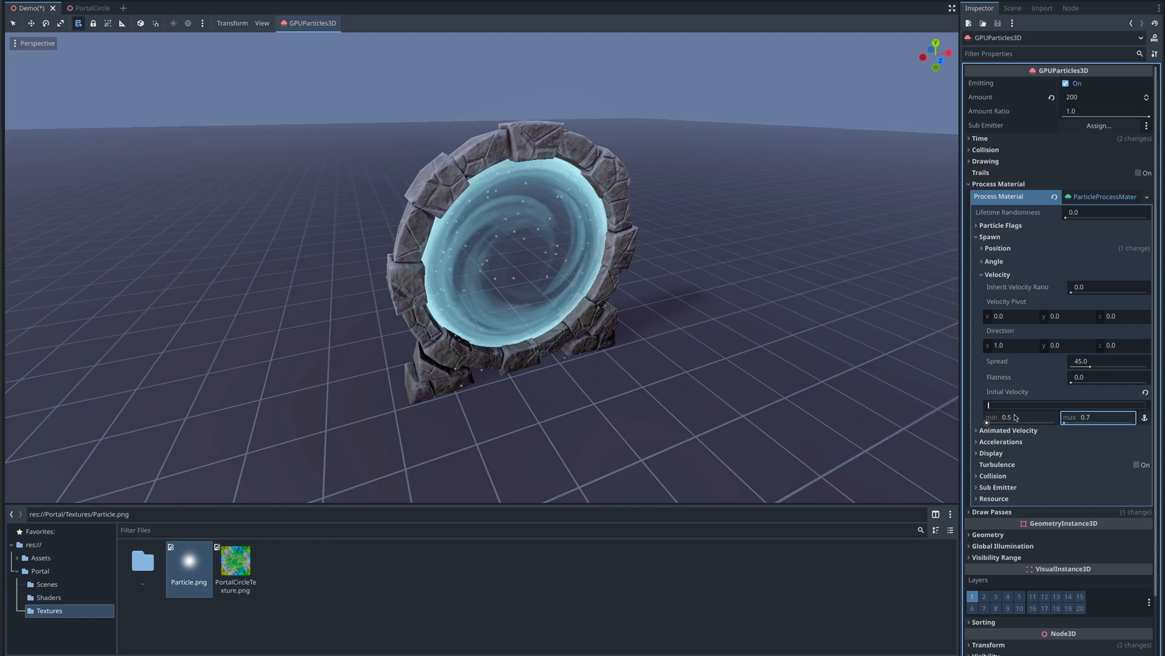
- Set the velocity direction to 0, 1, 0 and the spread to 20 degrees
left_click_drag(1064, 346, 1078, 346)
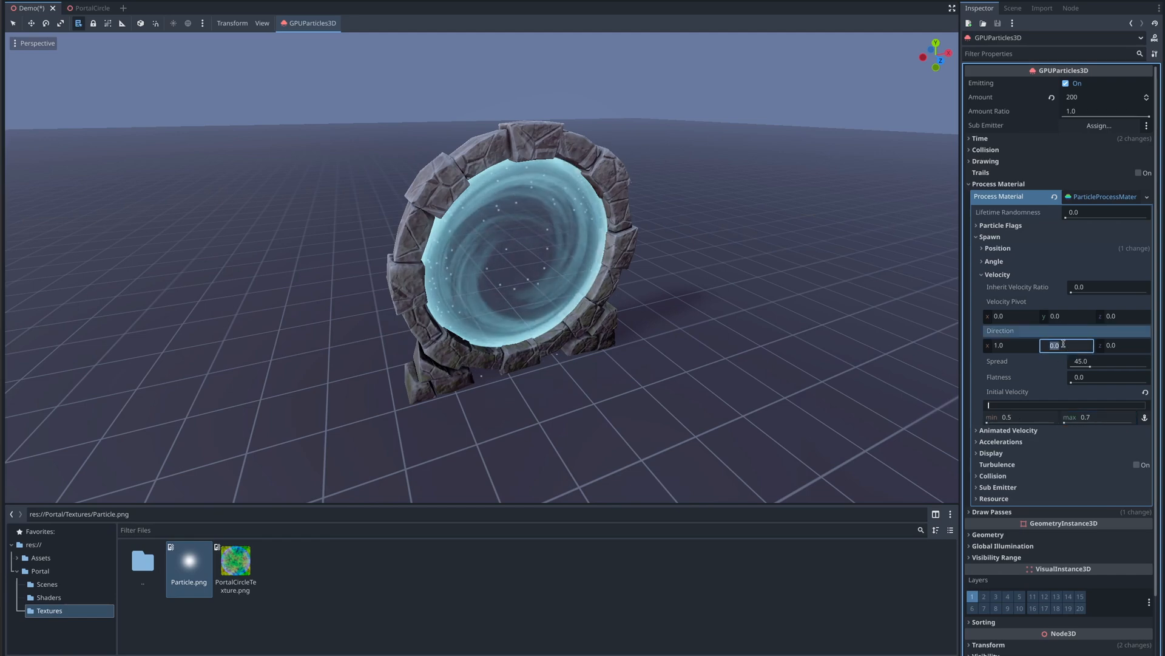
left_click(1010, 346)
type("0")
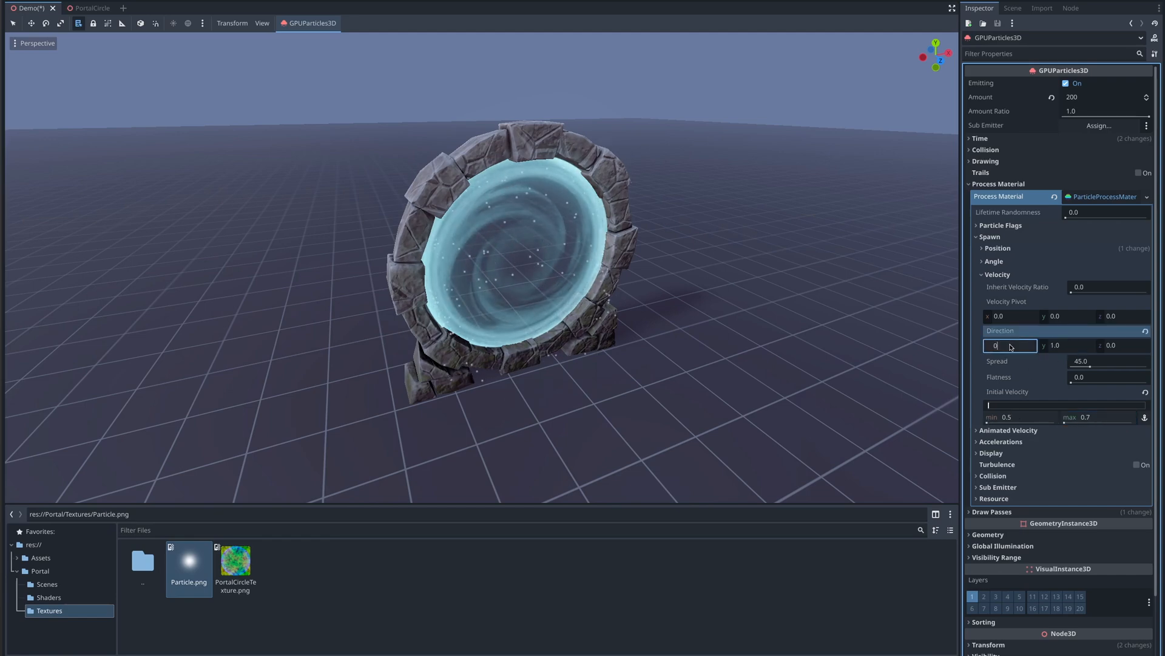
left_click(1080, 363)
type("20")
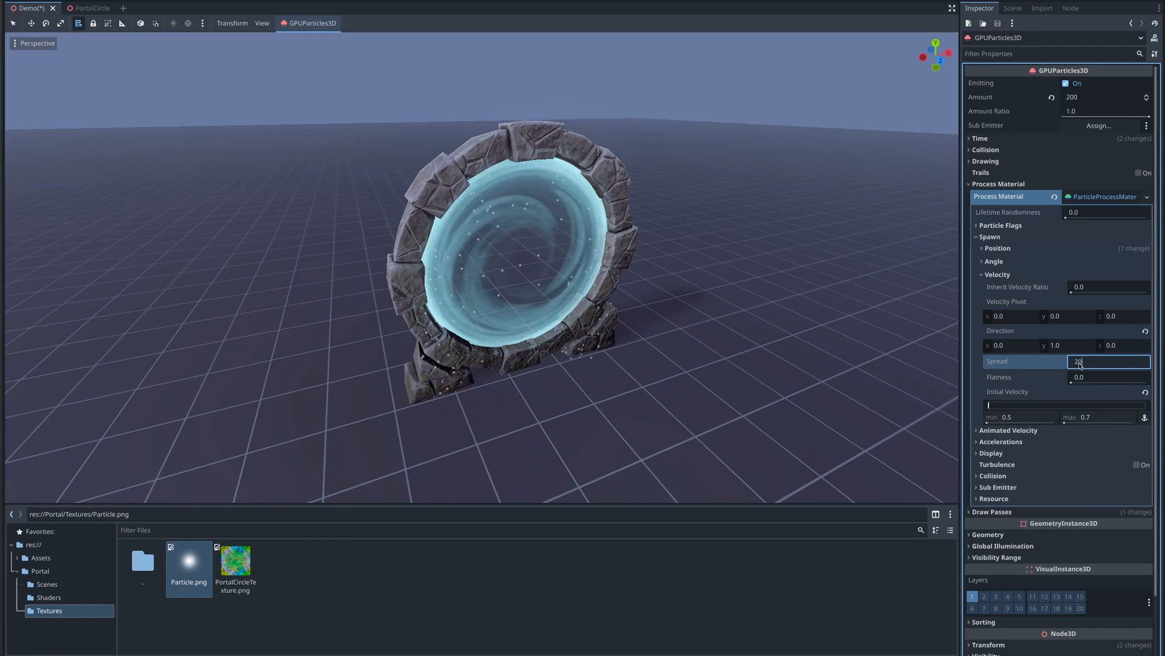
key("Return")
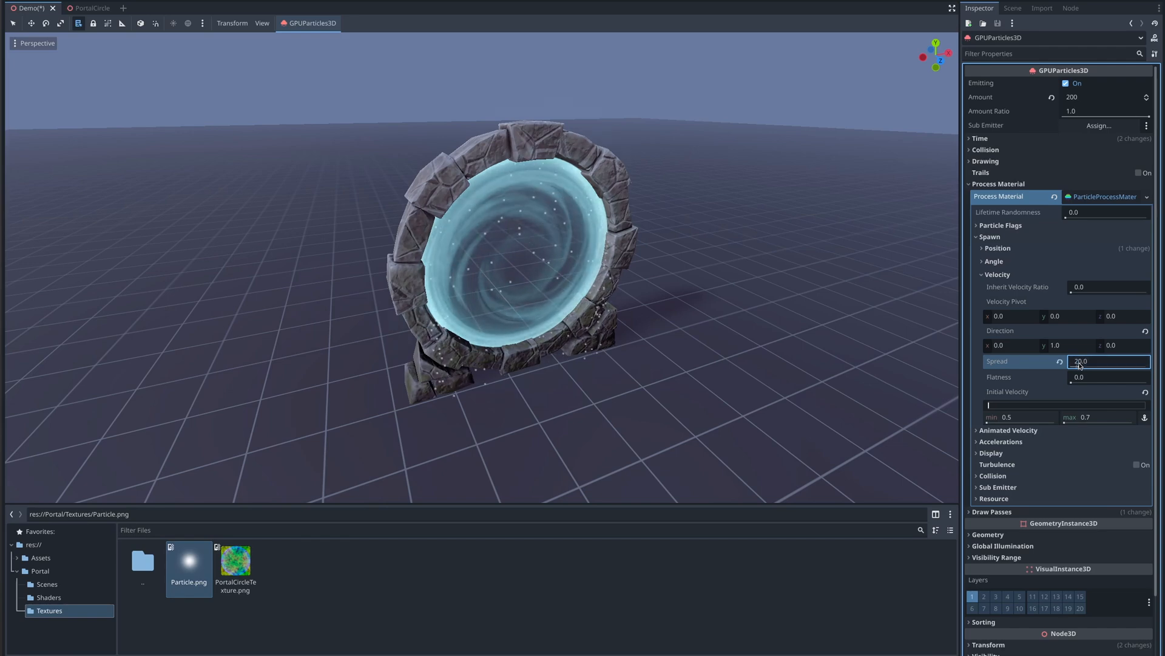
left_click(983, 275)
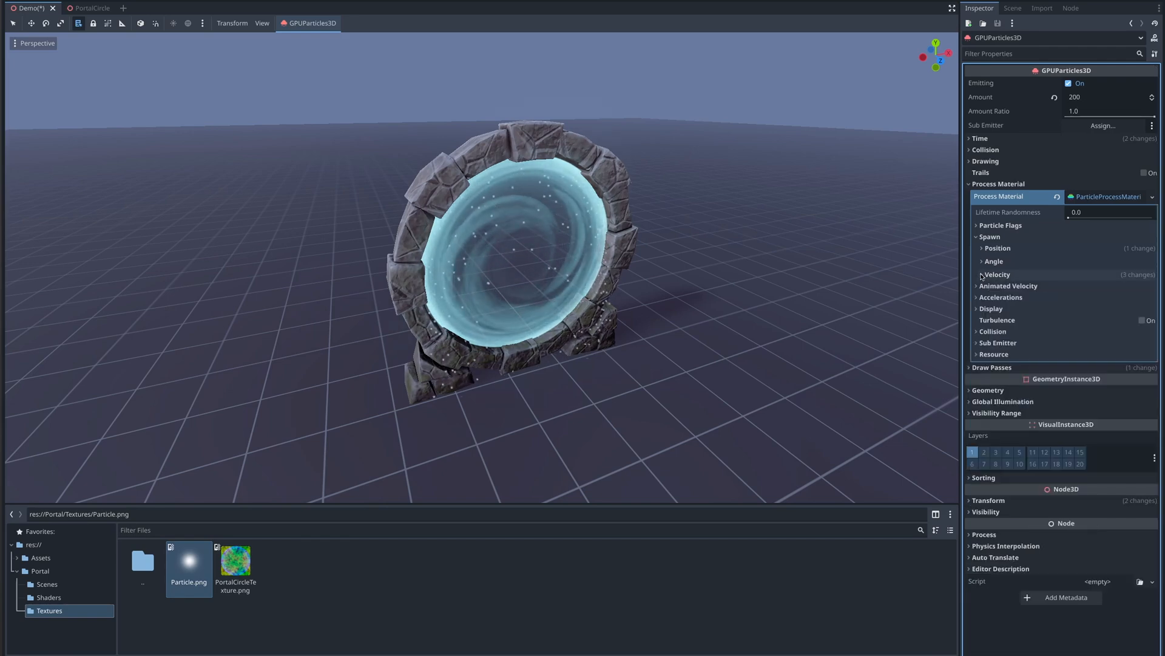
- Set the gravity acceleration to 0, 0, 10
left_click(981, 238)
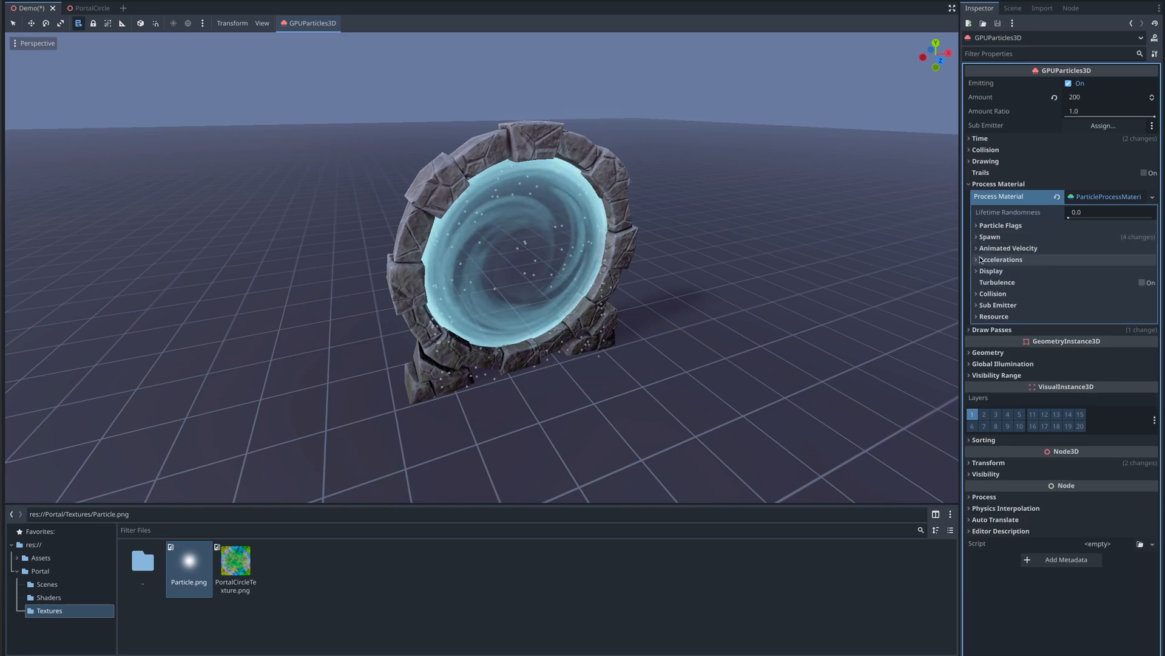
left_click(980, 260)
left_click(982, 271)
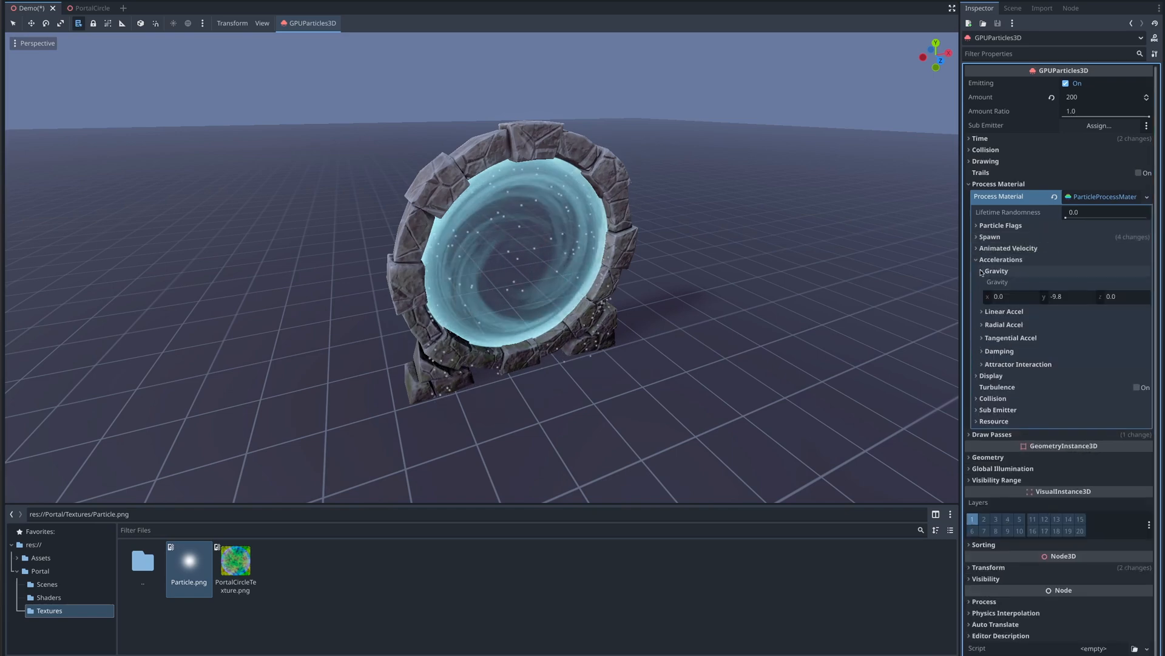
left_click(1061, 299)
type("0")
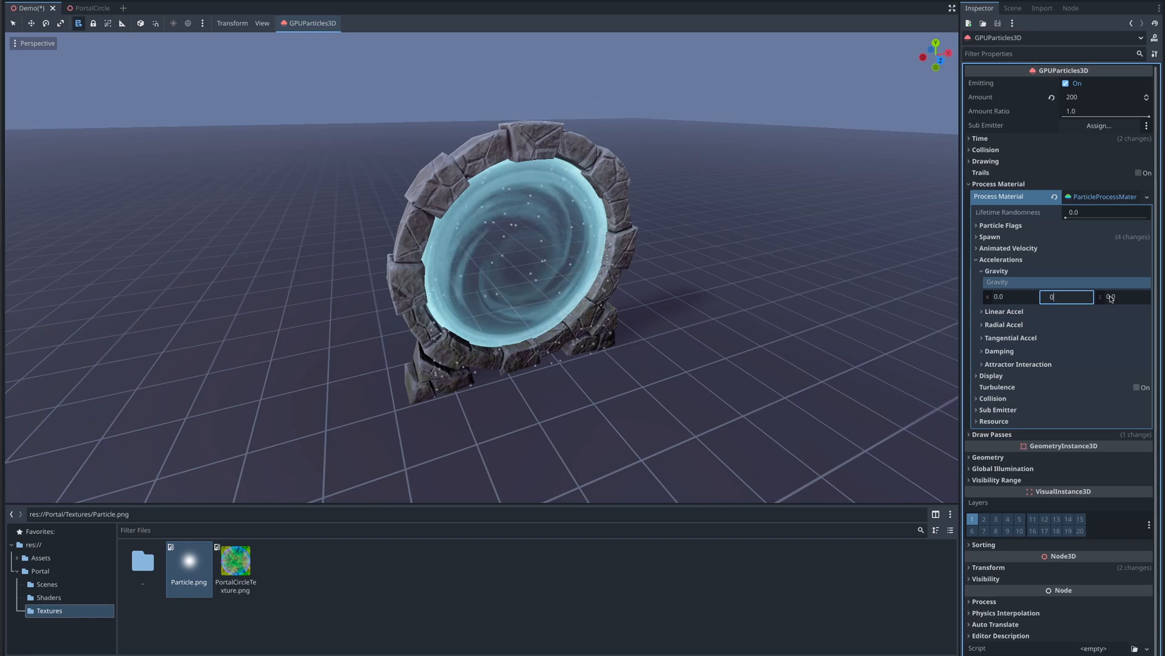
left_click(1113, 297)
type("10")
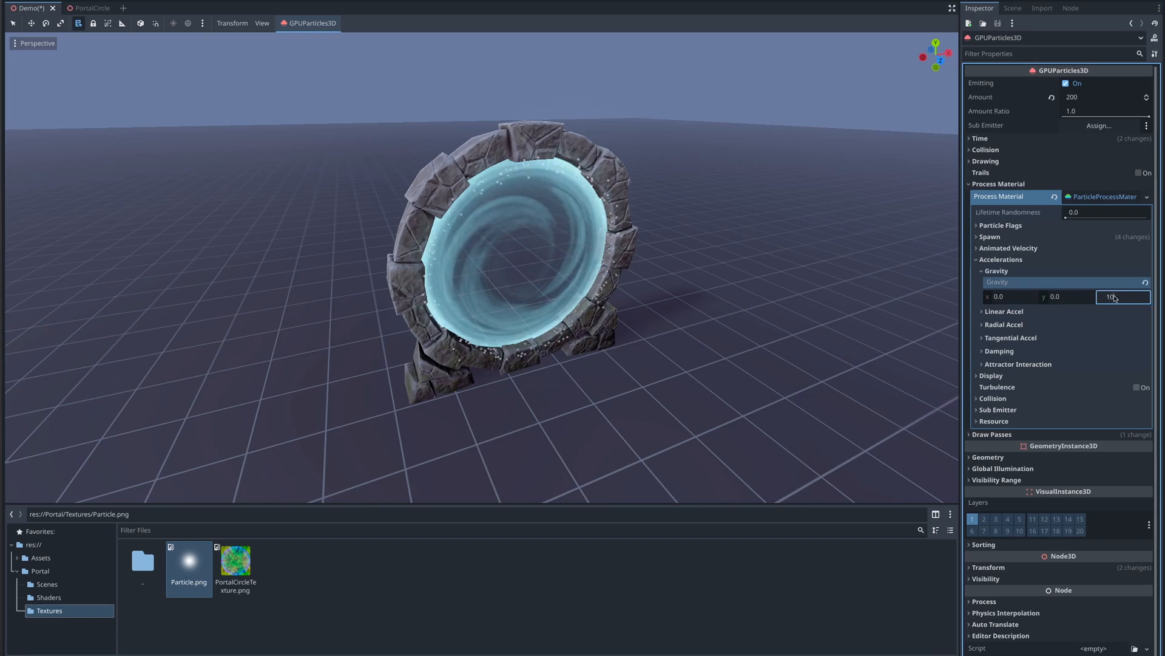
key("Return")
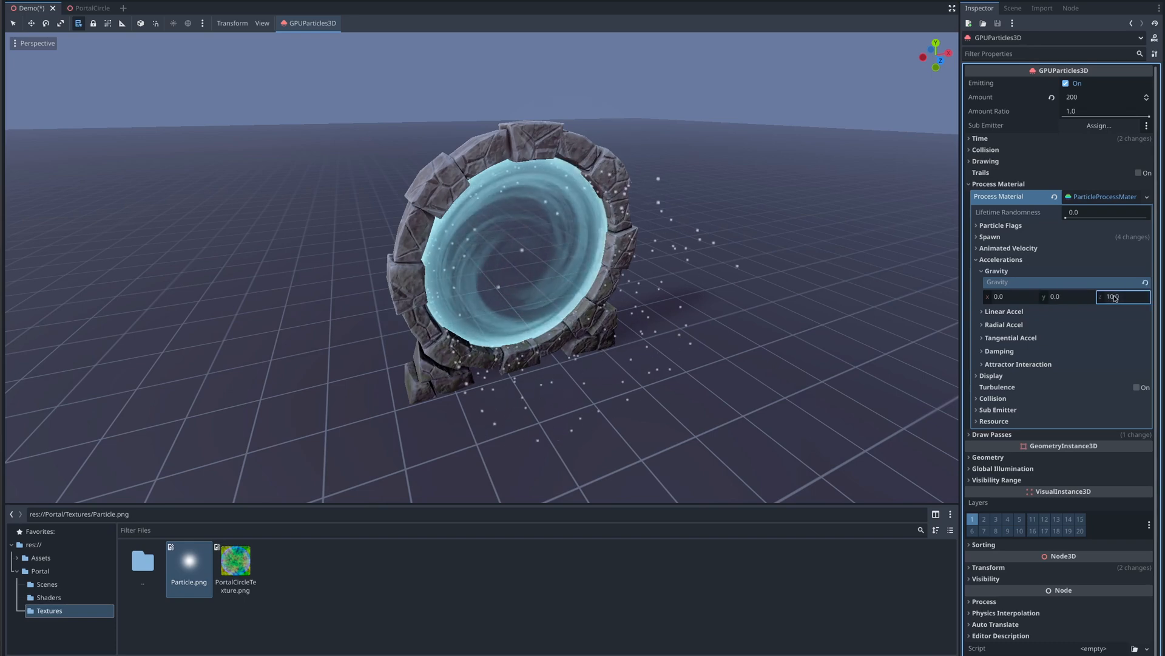
left_click(983, 272)
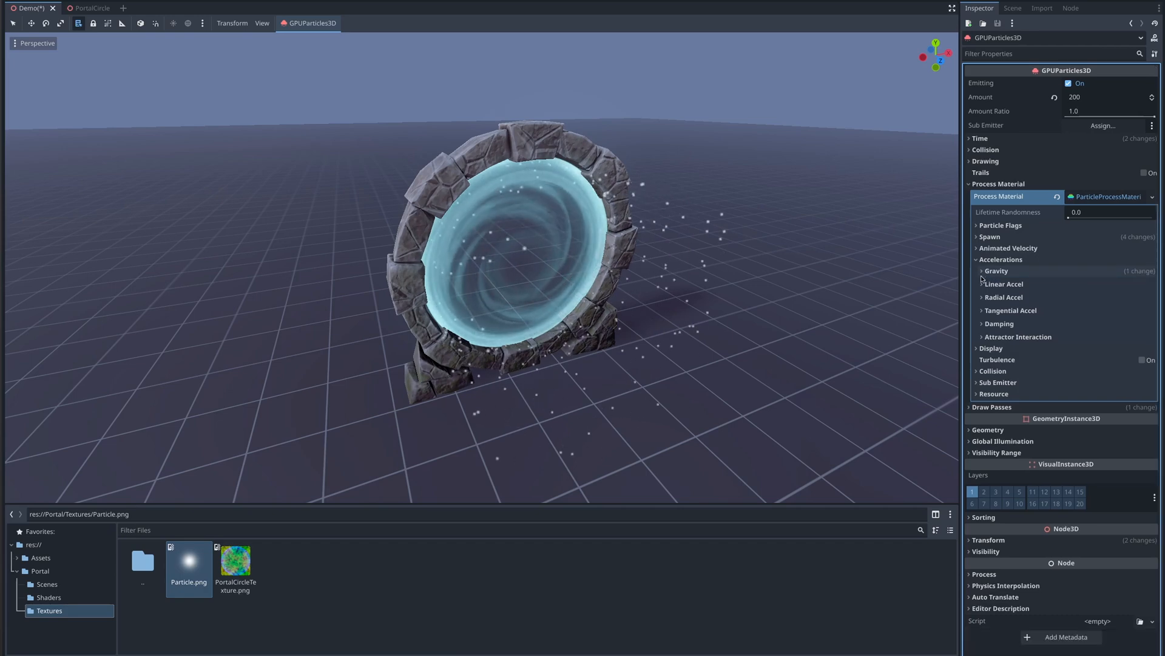
- Set the radial acceleration range to a minimum of 1.0 and a maximum of 1.4
left_click(982, 297)
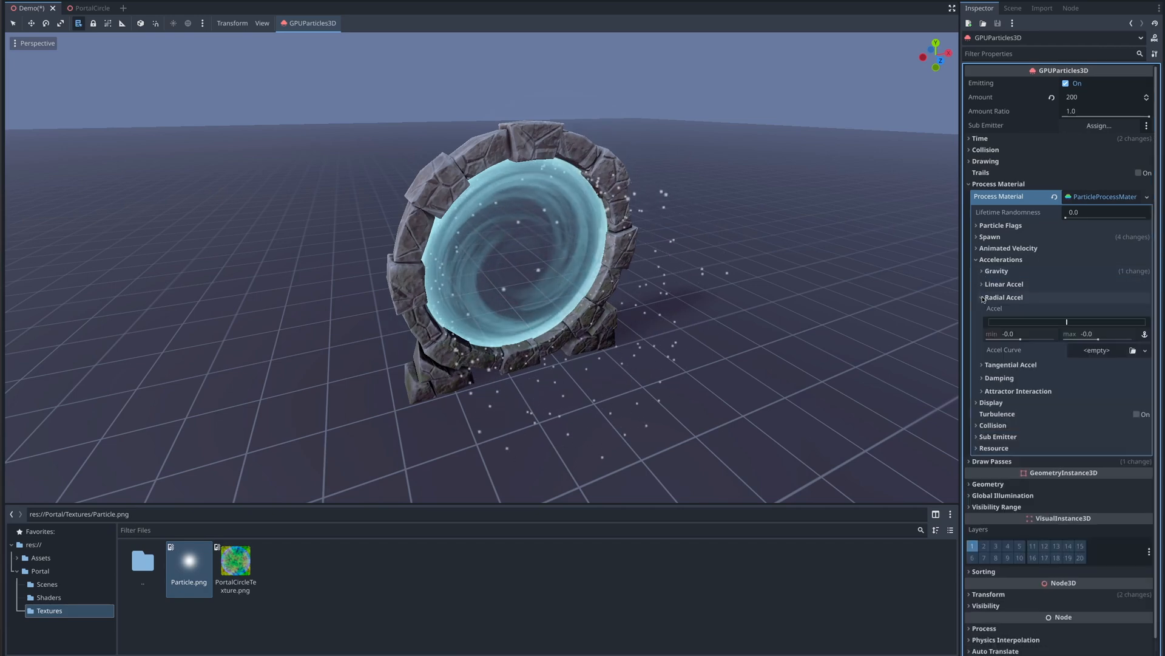
left_click(1014, 335)
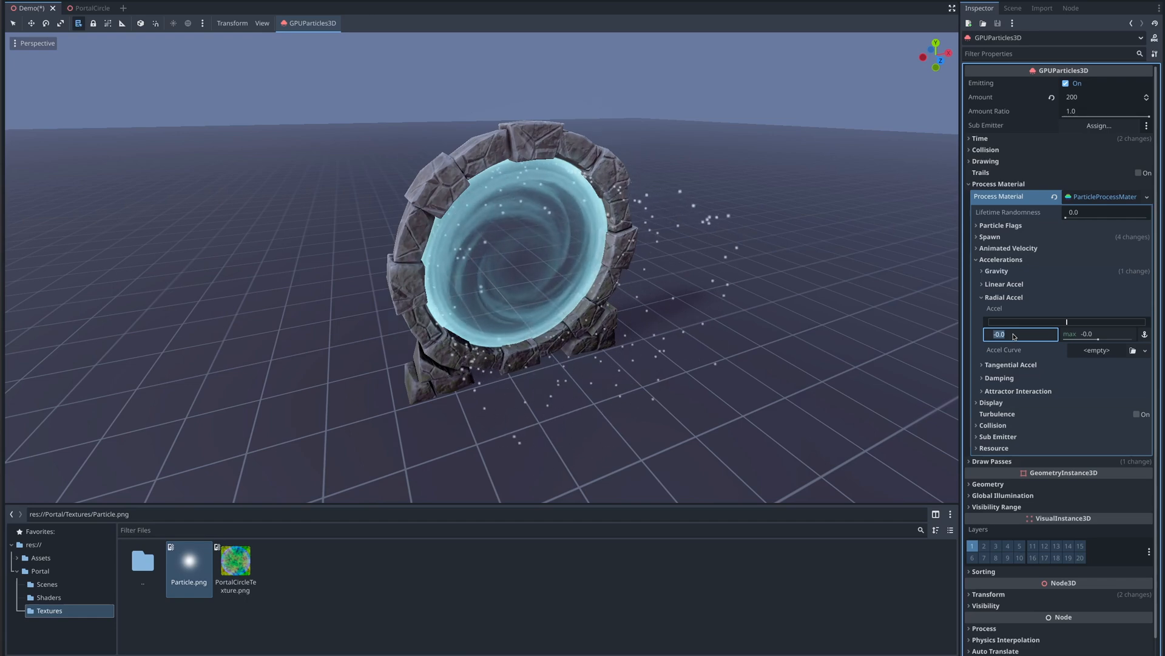
type("1")
key("Tab")
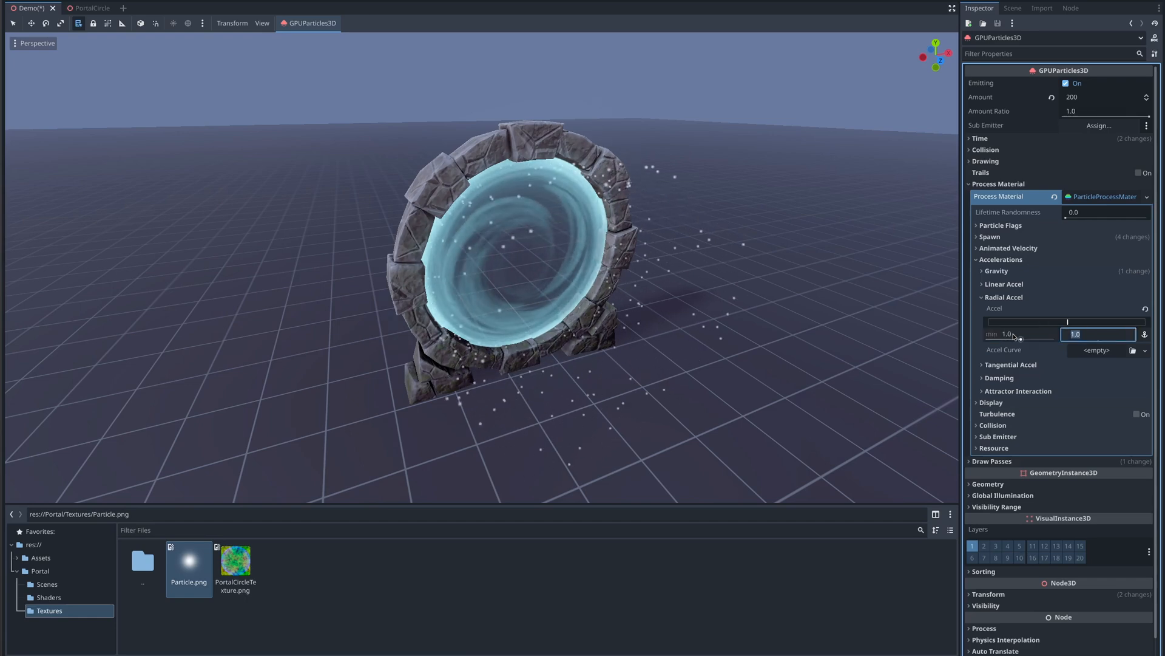
type("1")
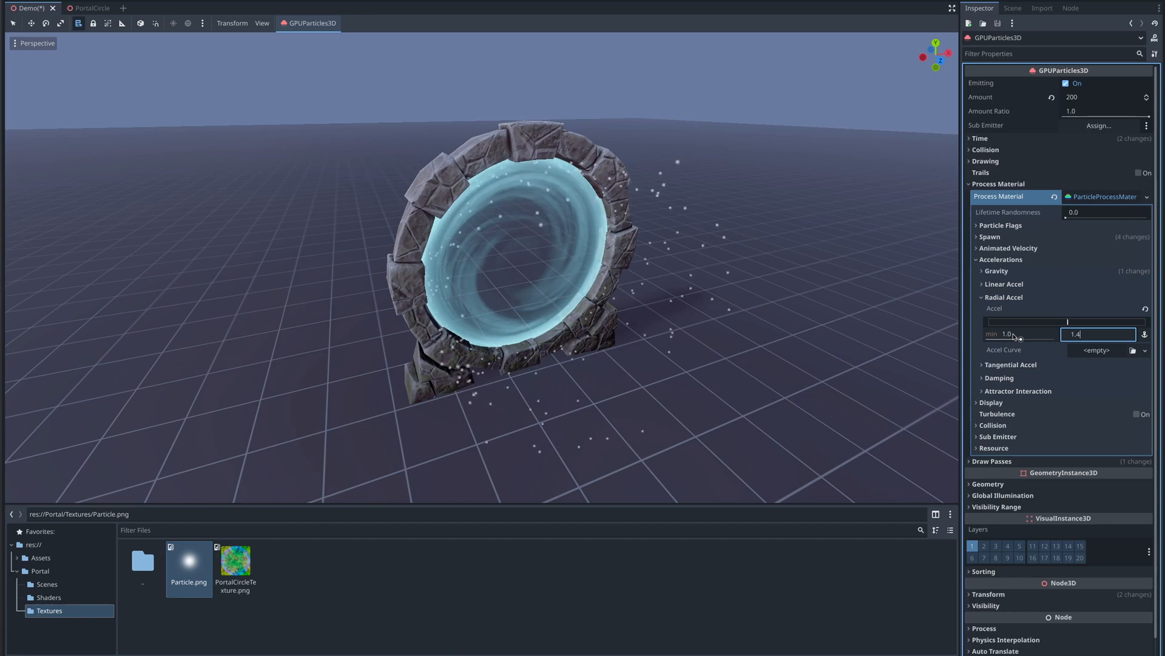
key("Return")
left_click(983, 298)
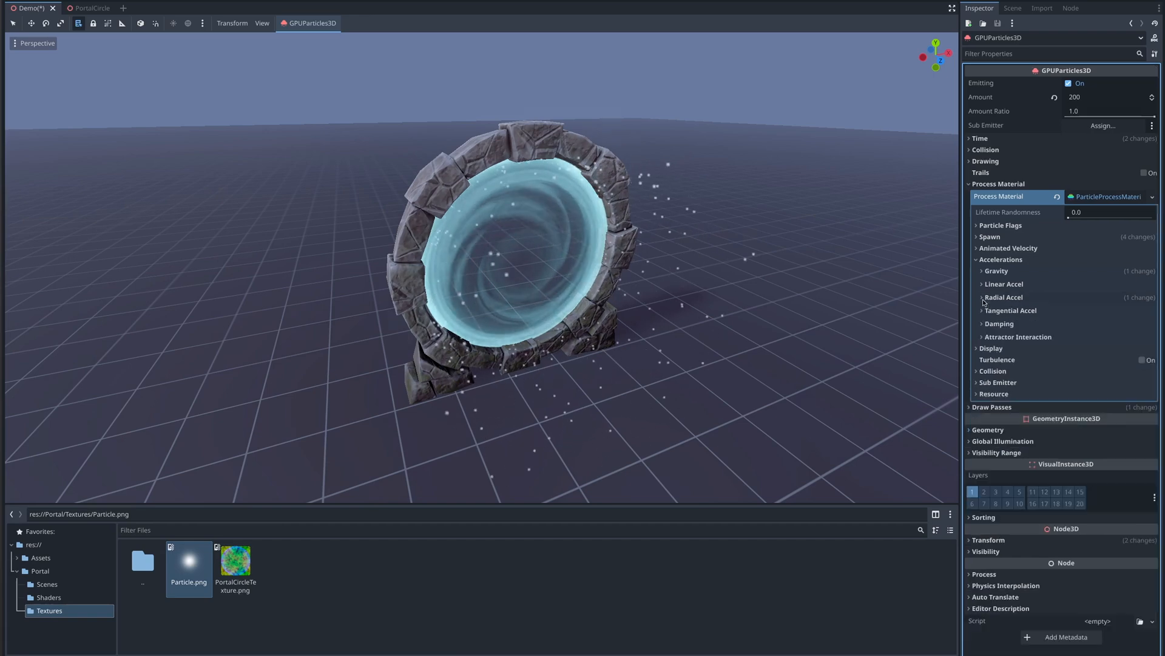
- Set the tangential acceleration range to a minimum of 10 and a maximum of 12
left_click(984, 310)
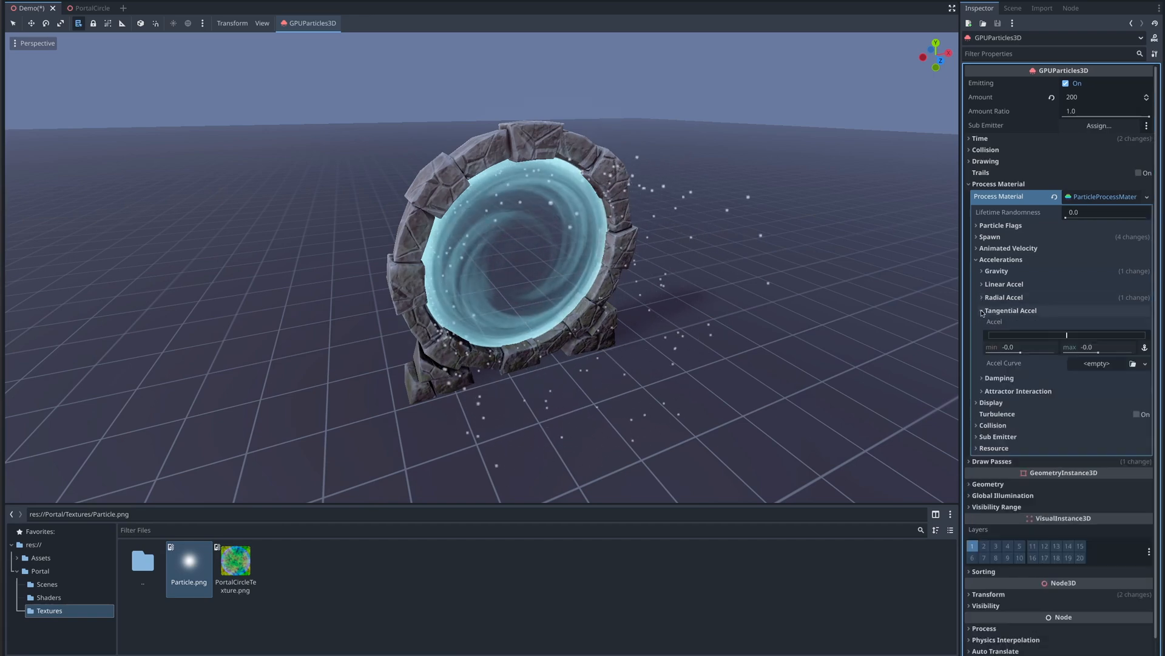
left_click(1008, 347)
type("1")
key("Tab")
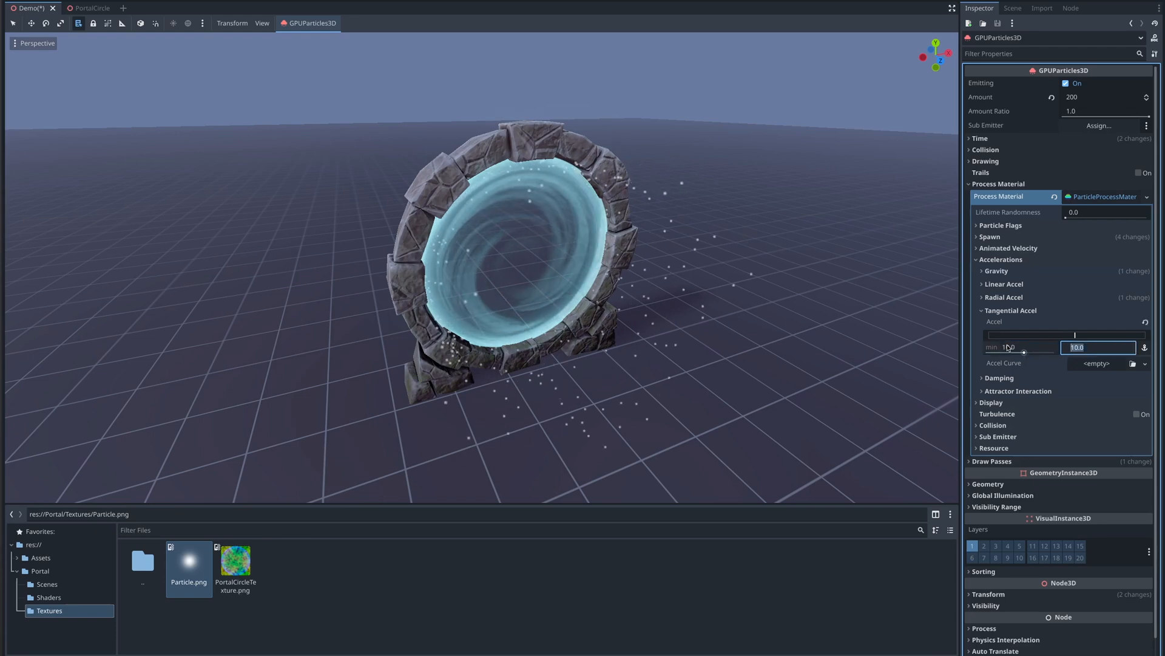
type("12")
key("Return")
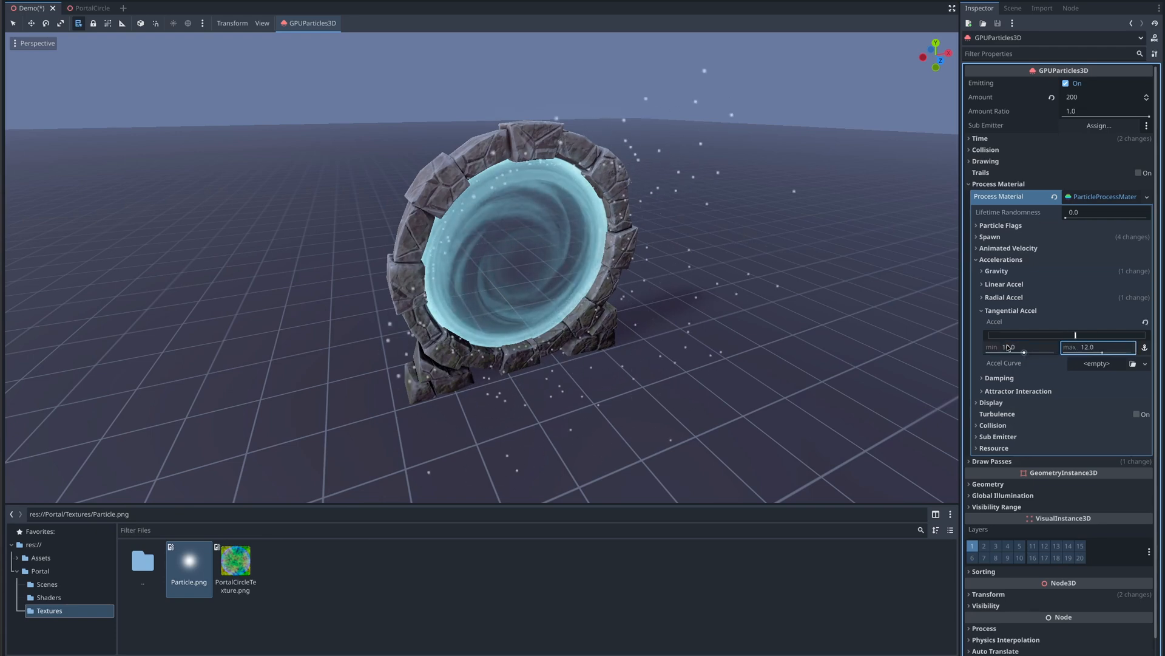
left_click(983, 310)
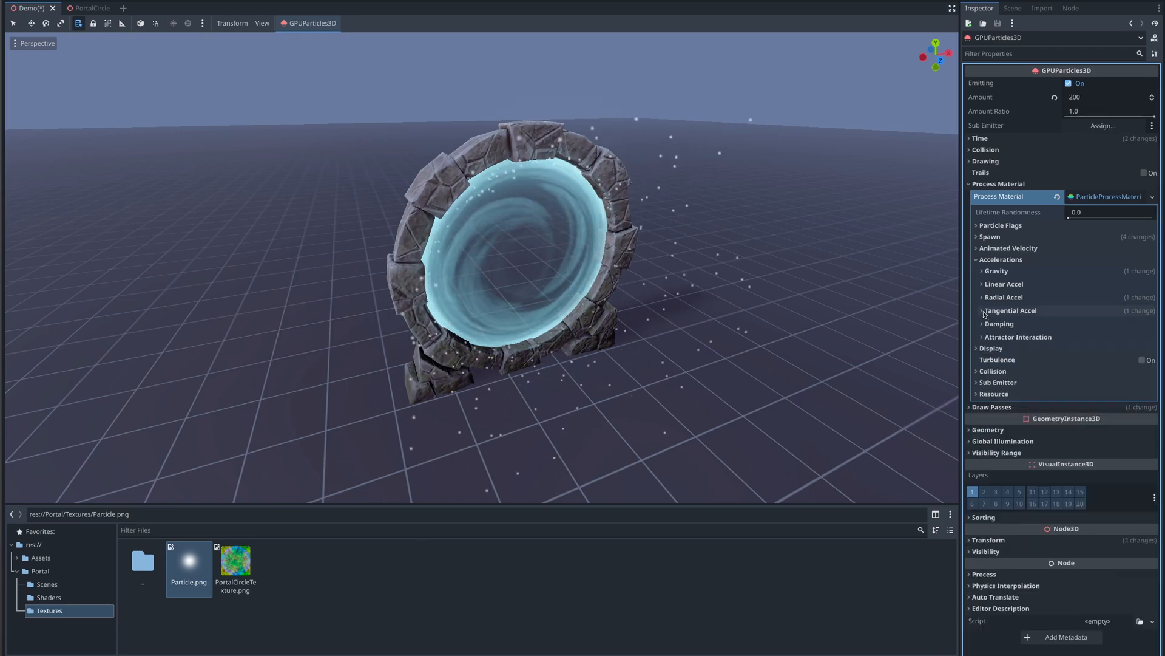
- Set the particle damping range to a minimum of 3 and a maximum of 5
left_click(983, 324)
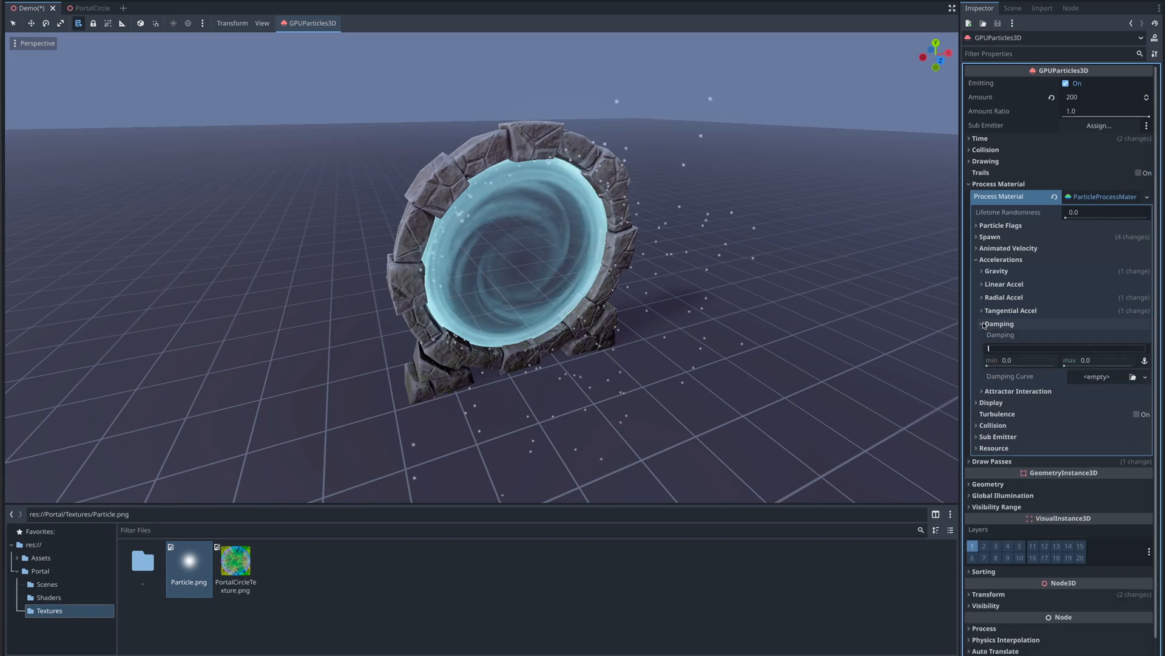
left_click(1009, 360)
type("3")
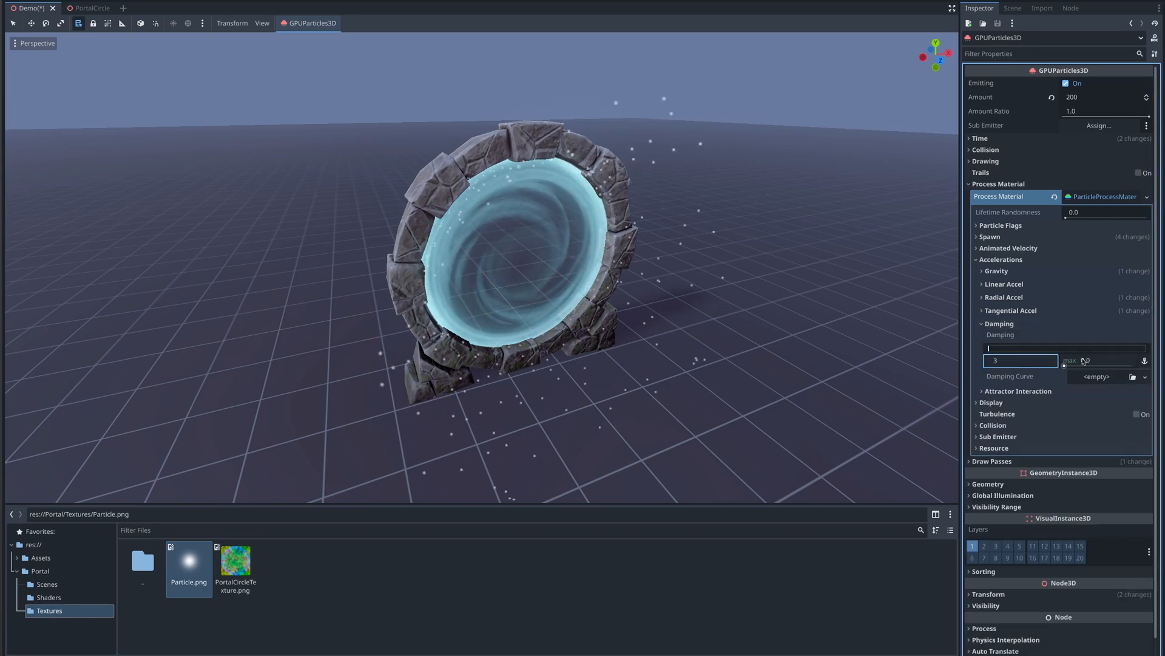
left_click(1084, 360)
type("5")
key("Return")
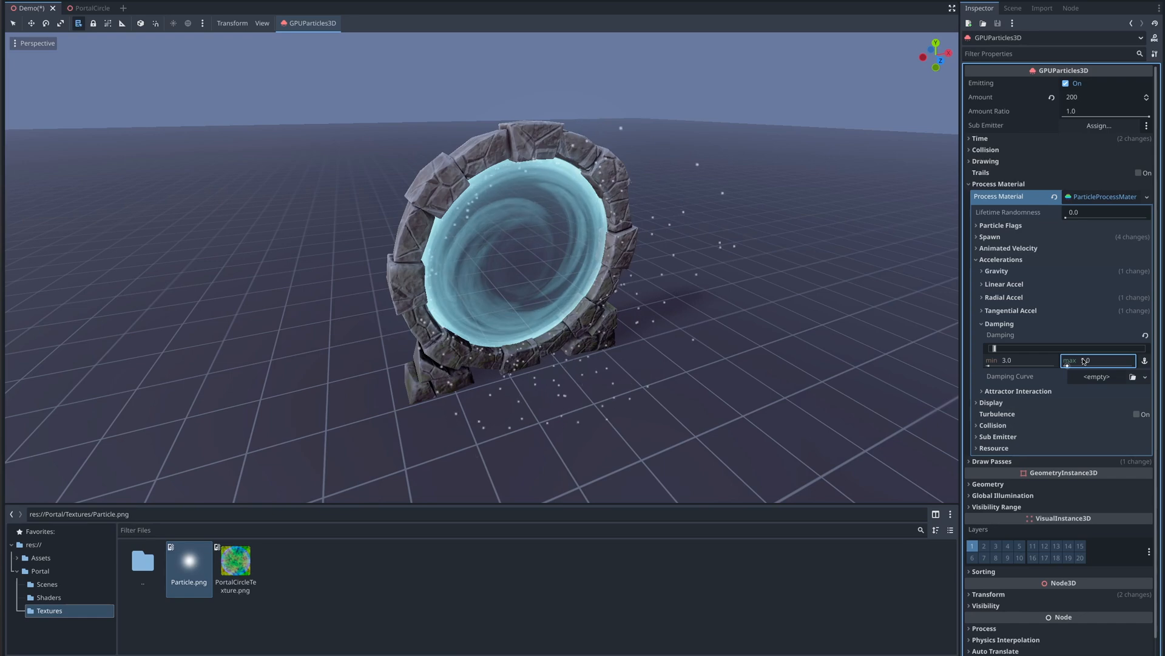
- Add a CurveTexture as the damping curve, set its max value to 5 and raise the curve's end point to 5
left_click(1145, 376)
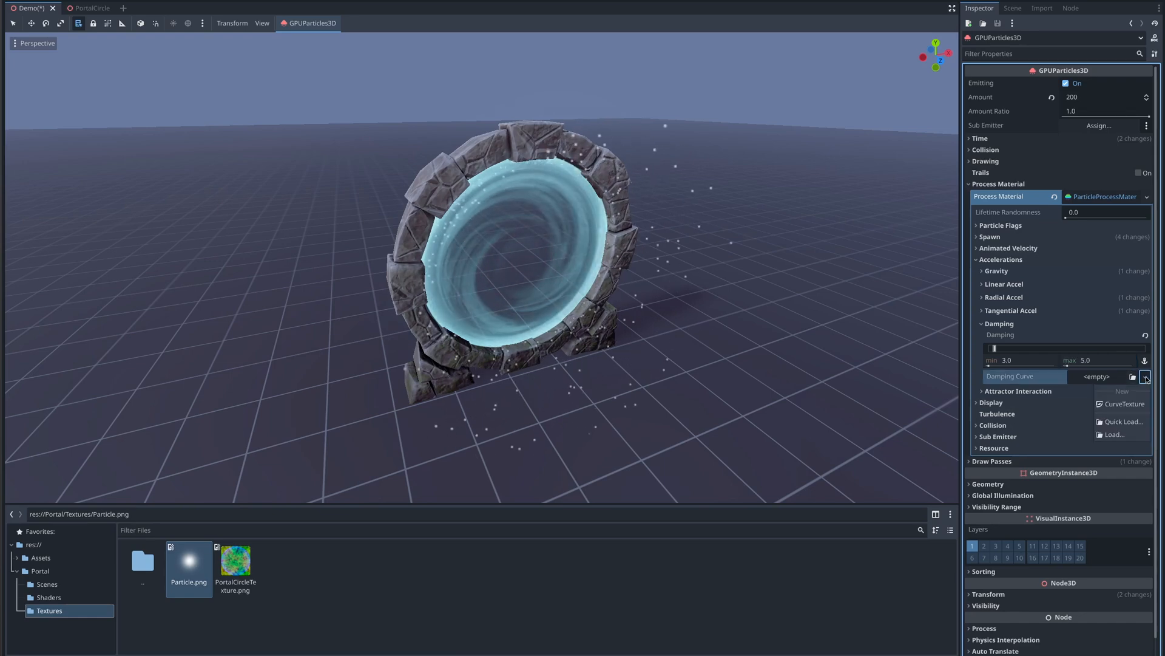
left_click(1125, 404)
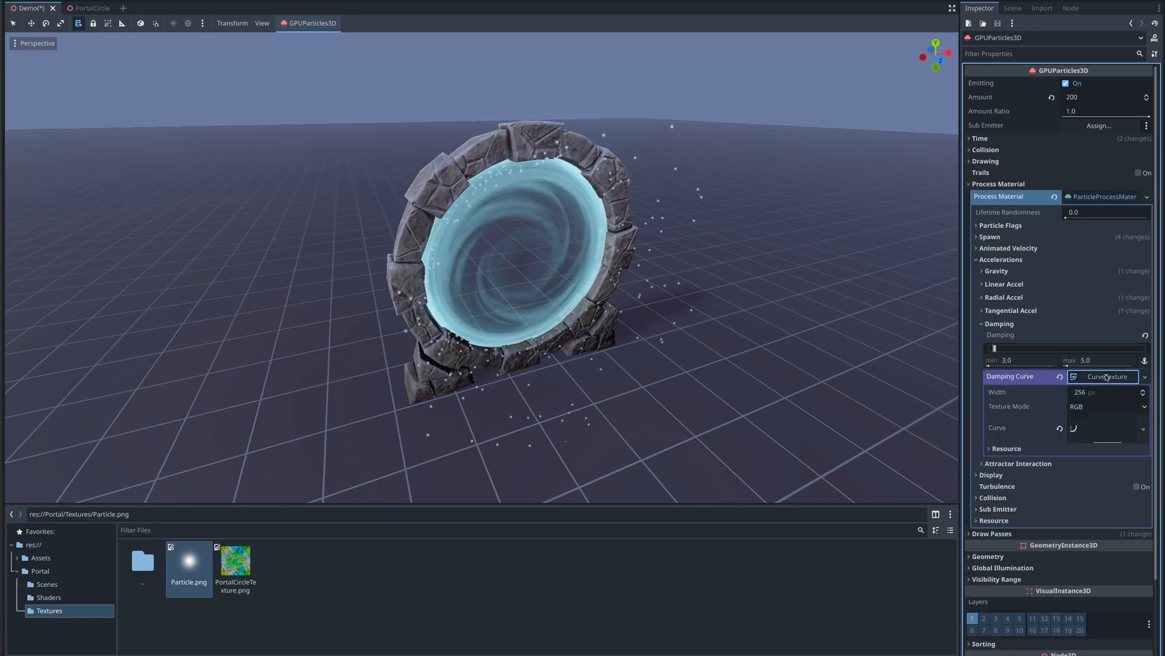
left_click(1097, 434)
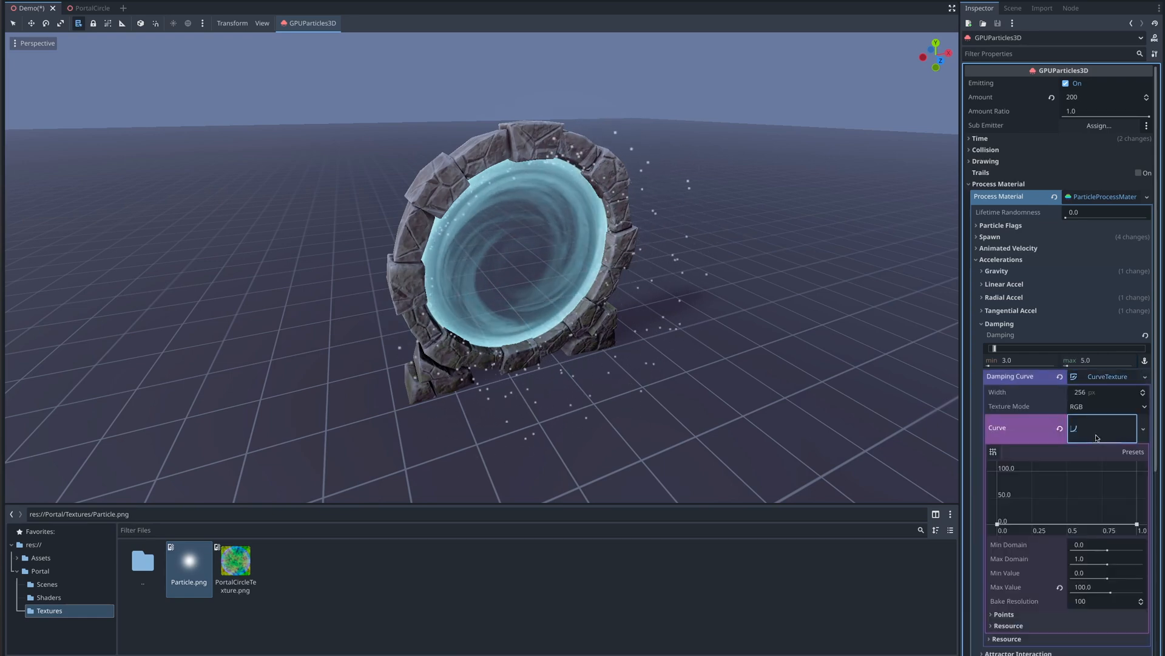
left_click(1087, 587)
type("5")
key("Return")
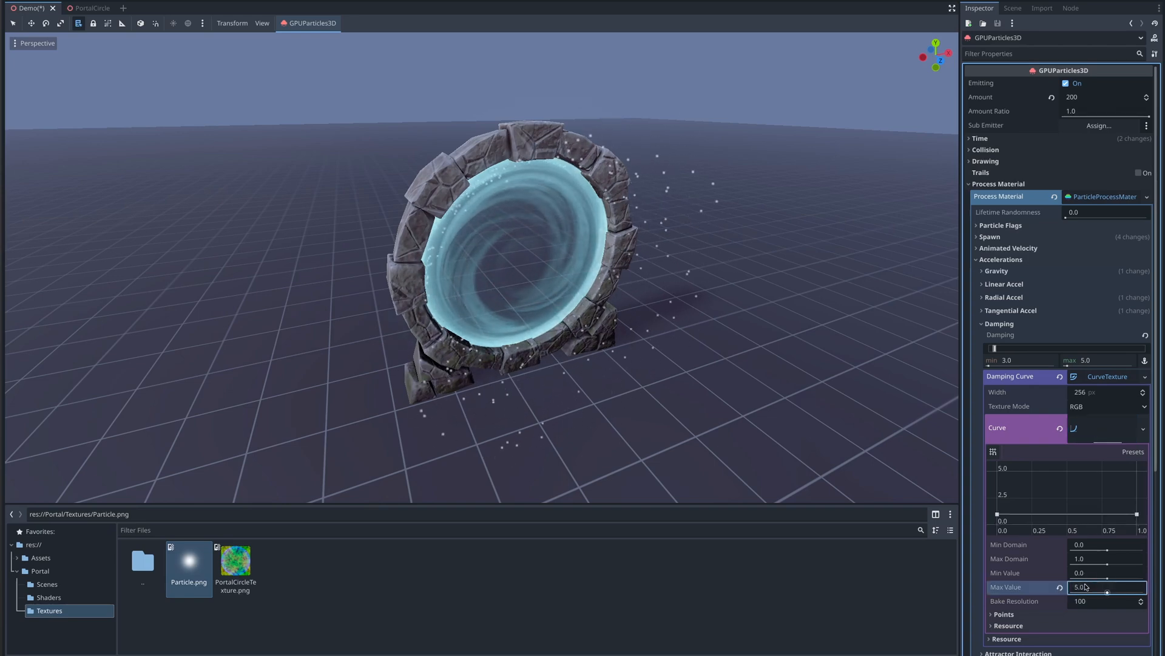
left_click_drag(1137, 514, 1144, 466)
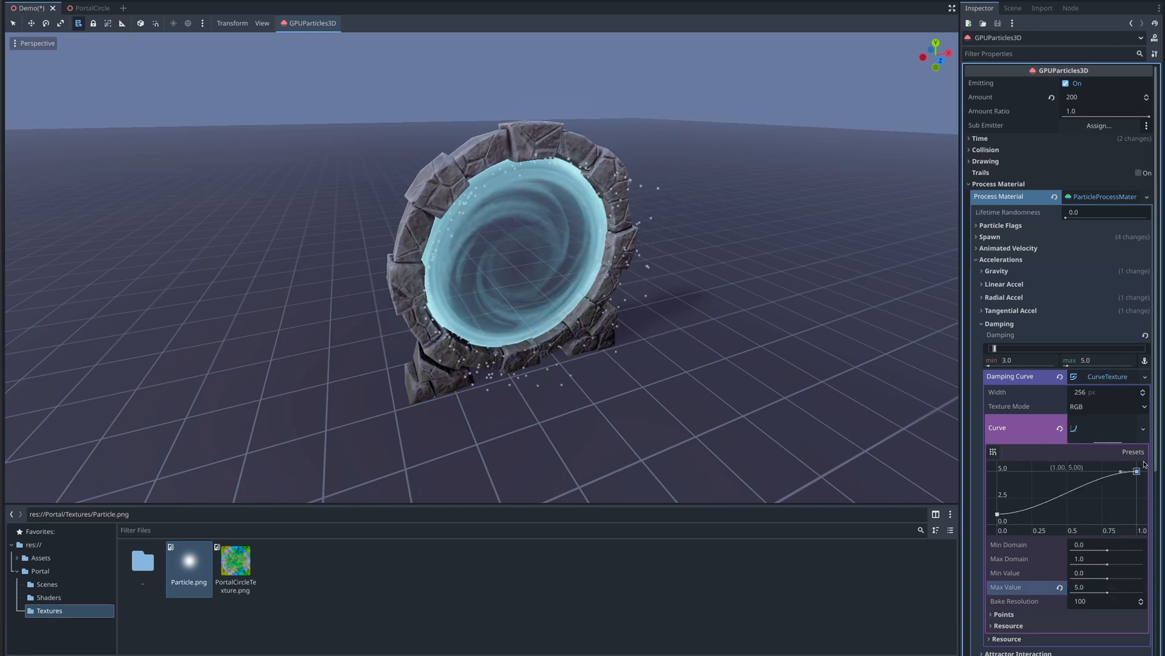
- Set the particle scale range minimum to 0.2 in the display settings
left_click(983, 325)
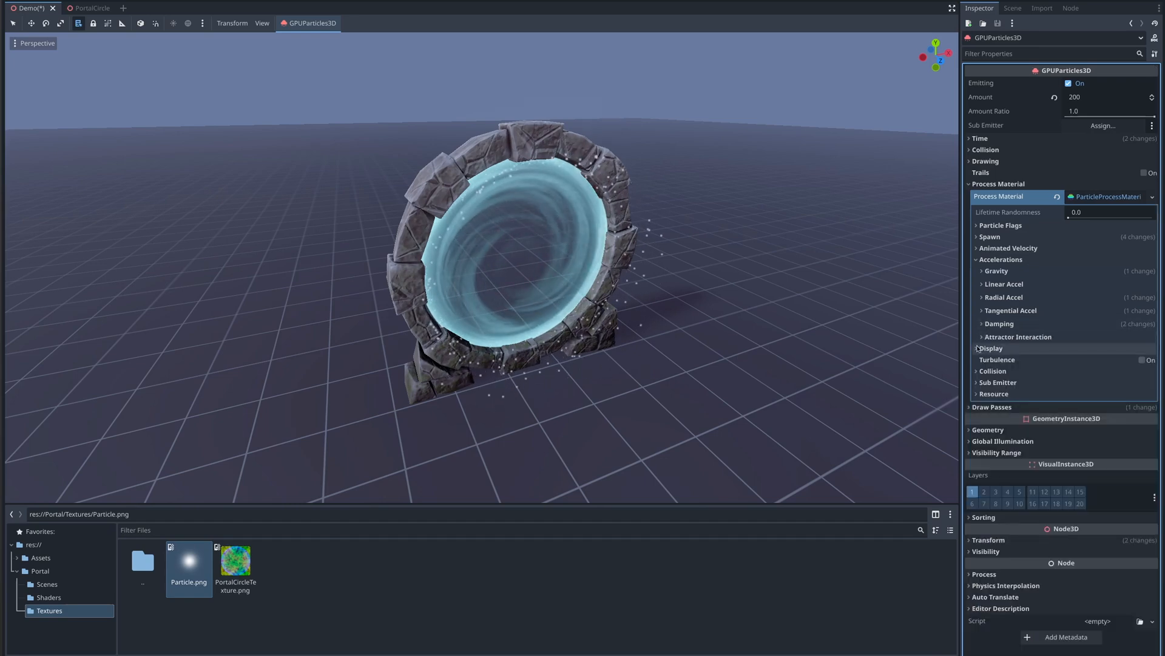
left_click(980, 349)
left_click(984, 361)
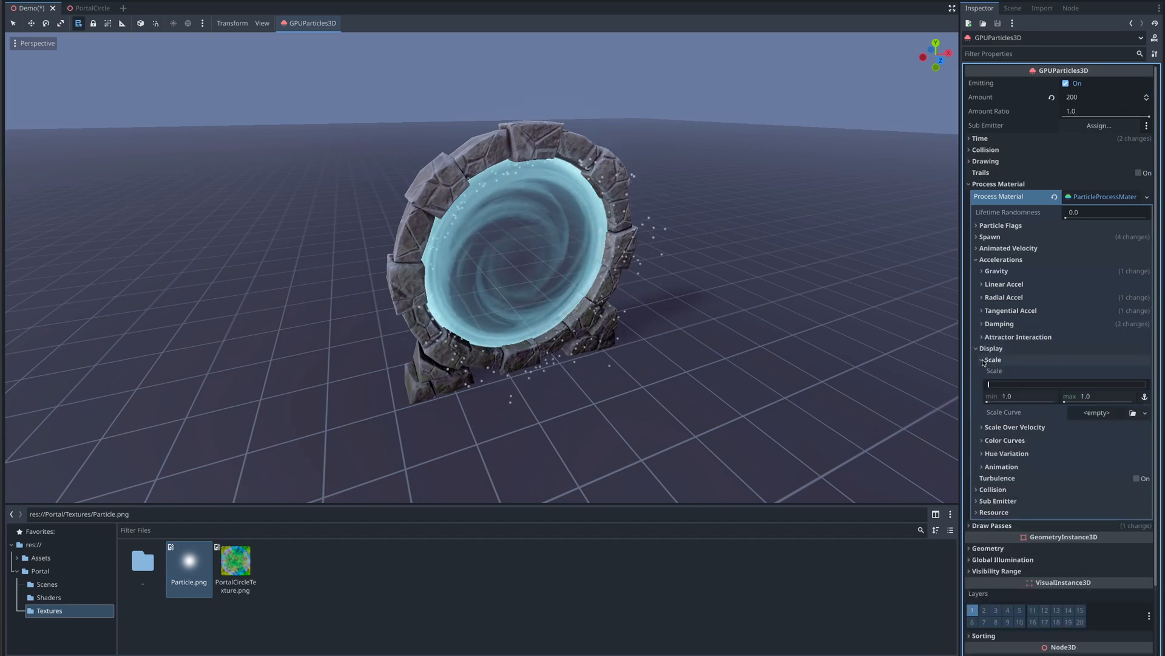
left_click(1018, 396)
type("0.2")
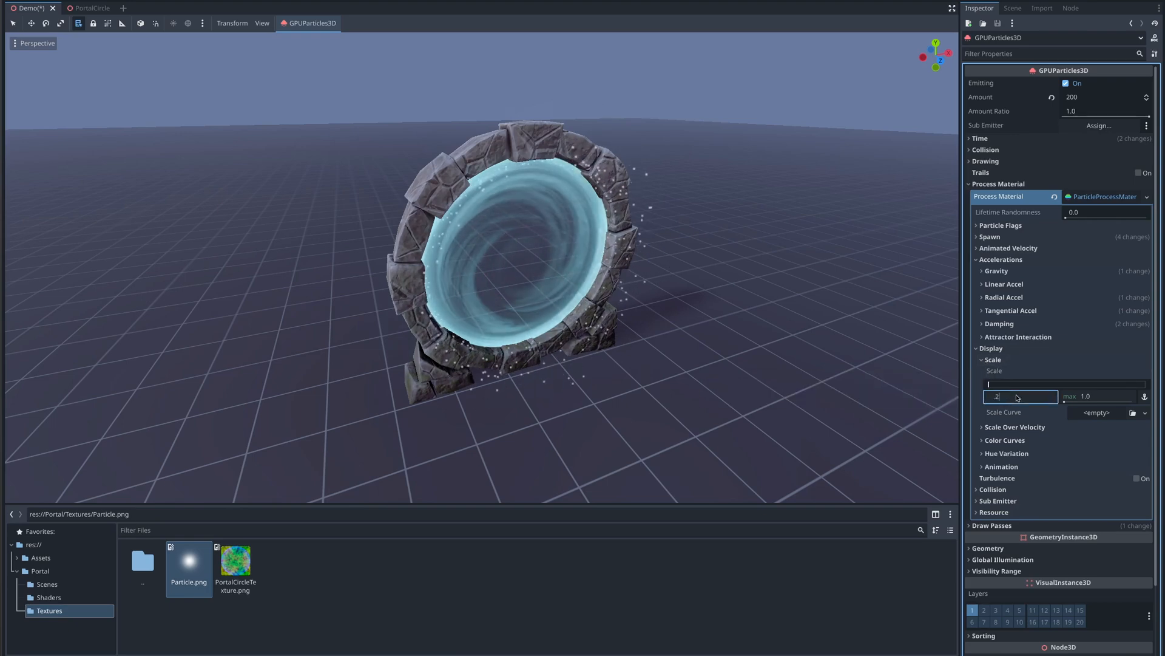
key("Return")
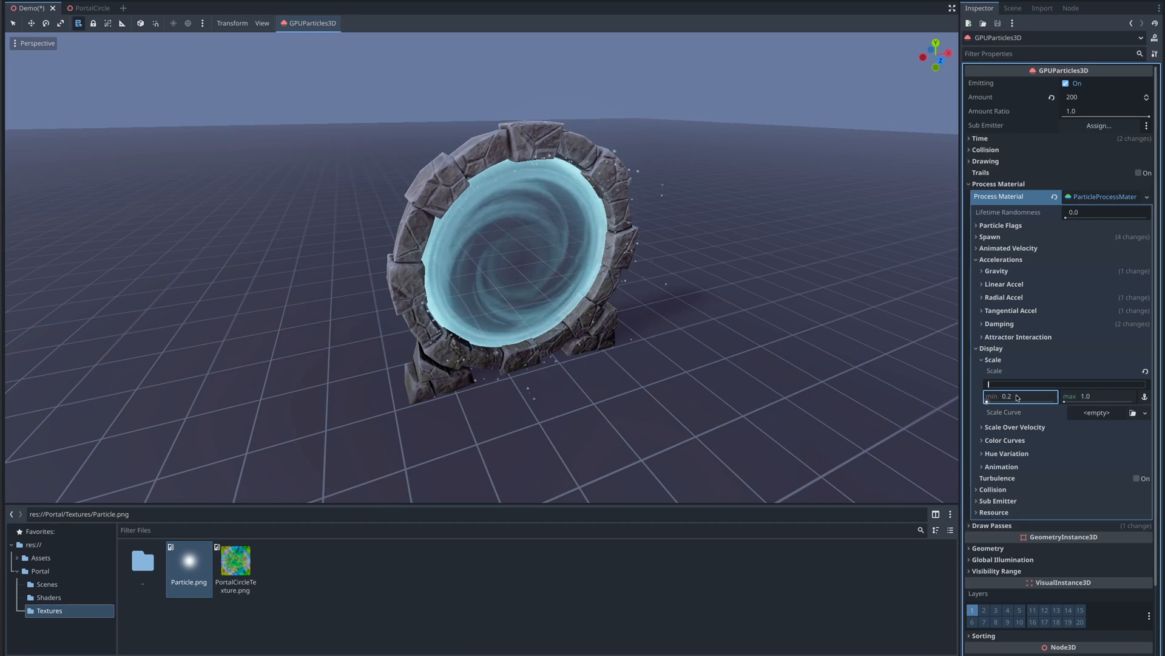
- Add a CurveTexture as the scale curve and pull its end point down to 0
left_click(1144, 413)
left_click(1114, 439)
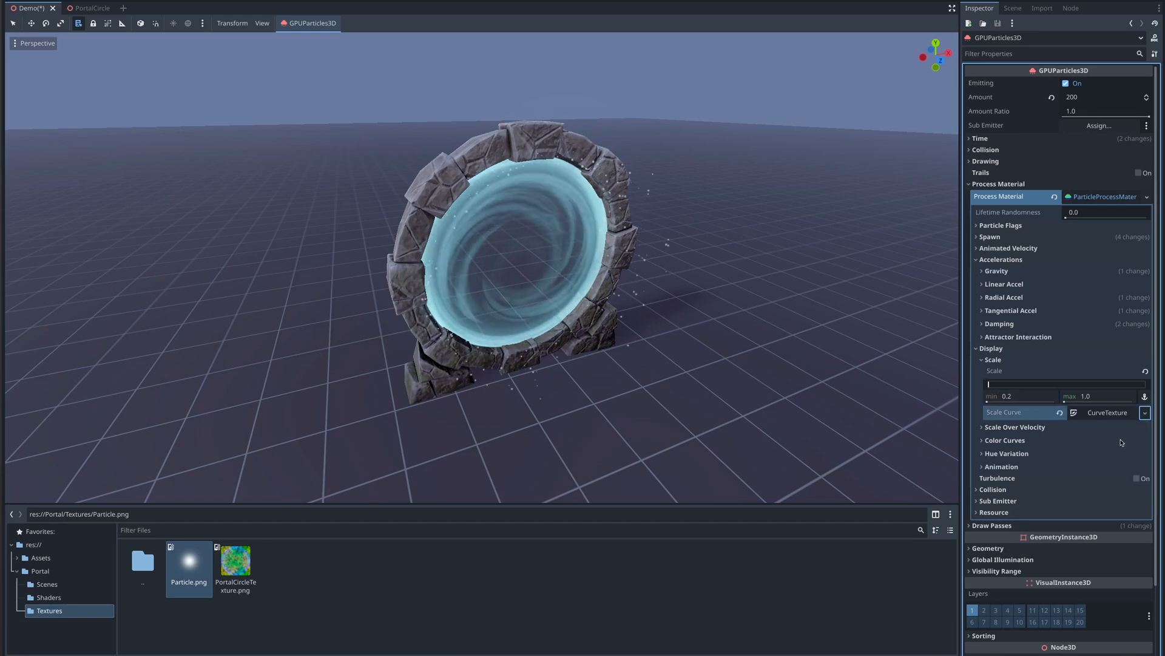
left_click(1104, 413)
left_click(1090, 466)
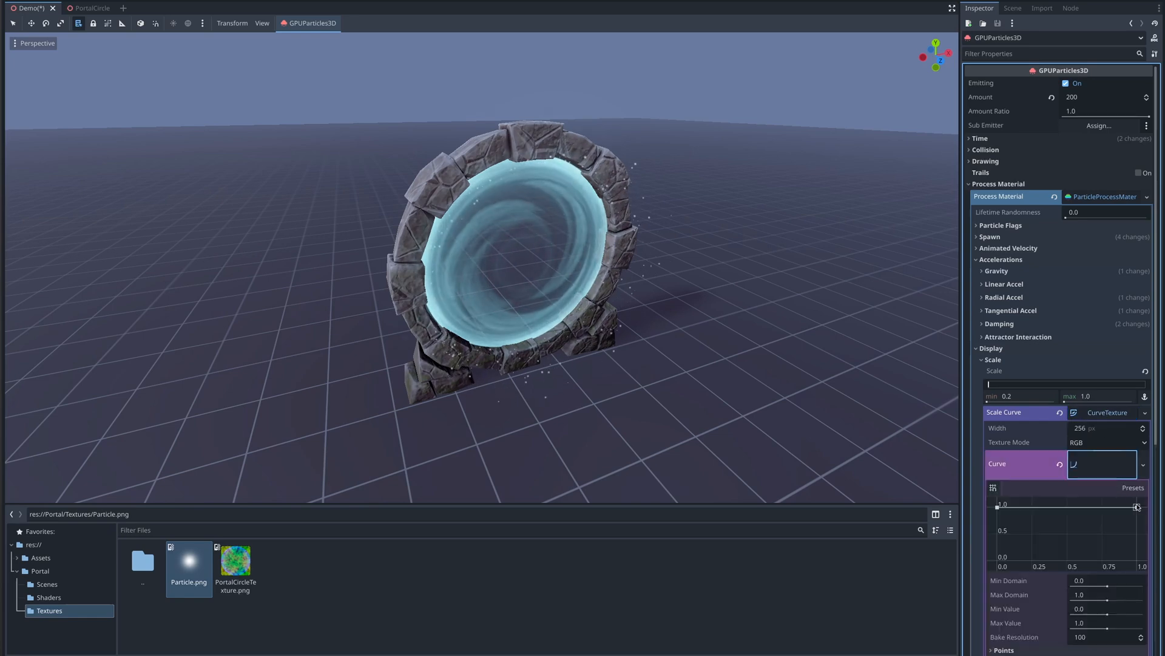
left_click_drag(1137, 506, 1129, 551)
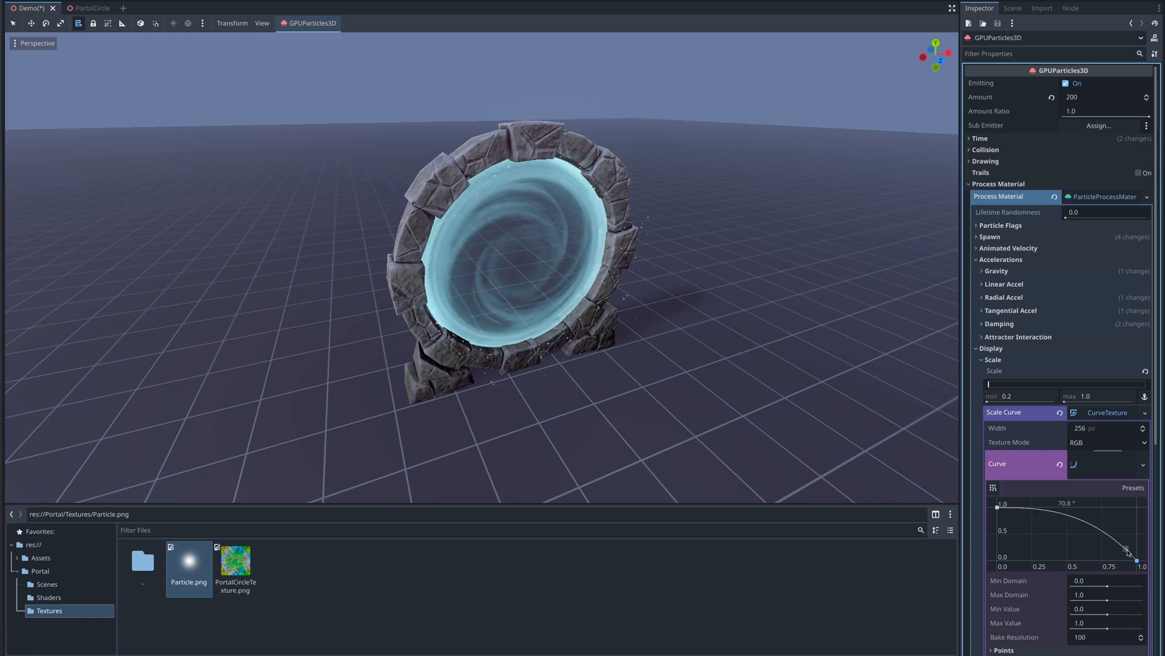
left_click(982, 360)
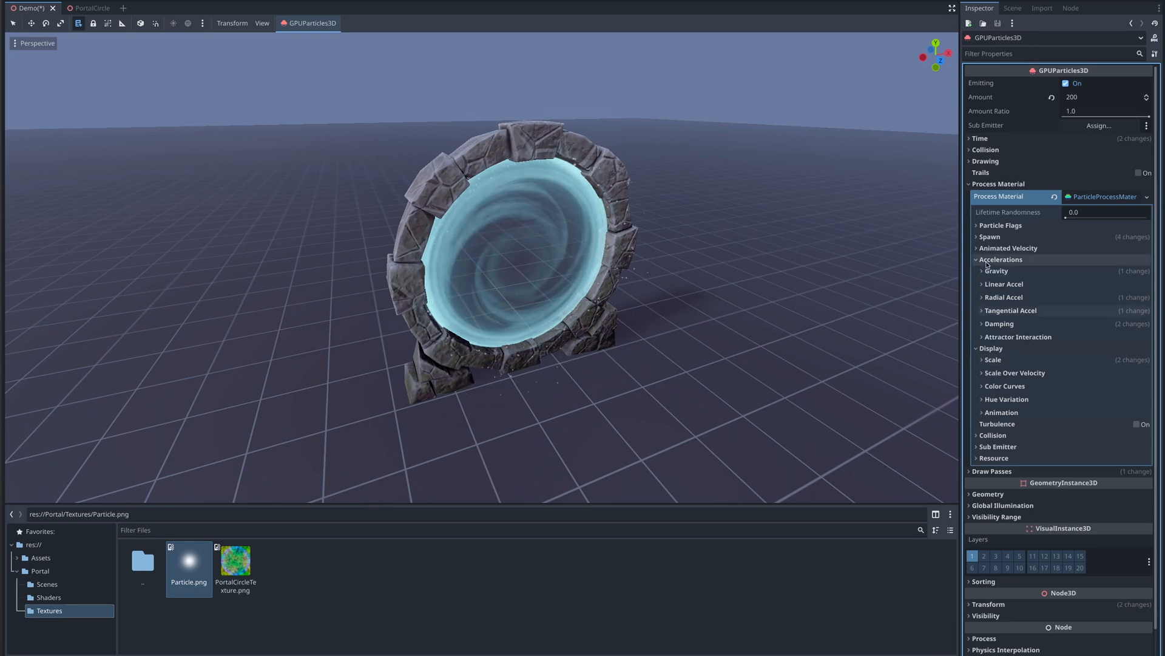
- Open the portal mesh's shader Color parameter to copy its color expression
left_click(1013, 8)
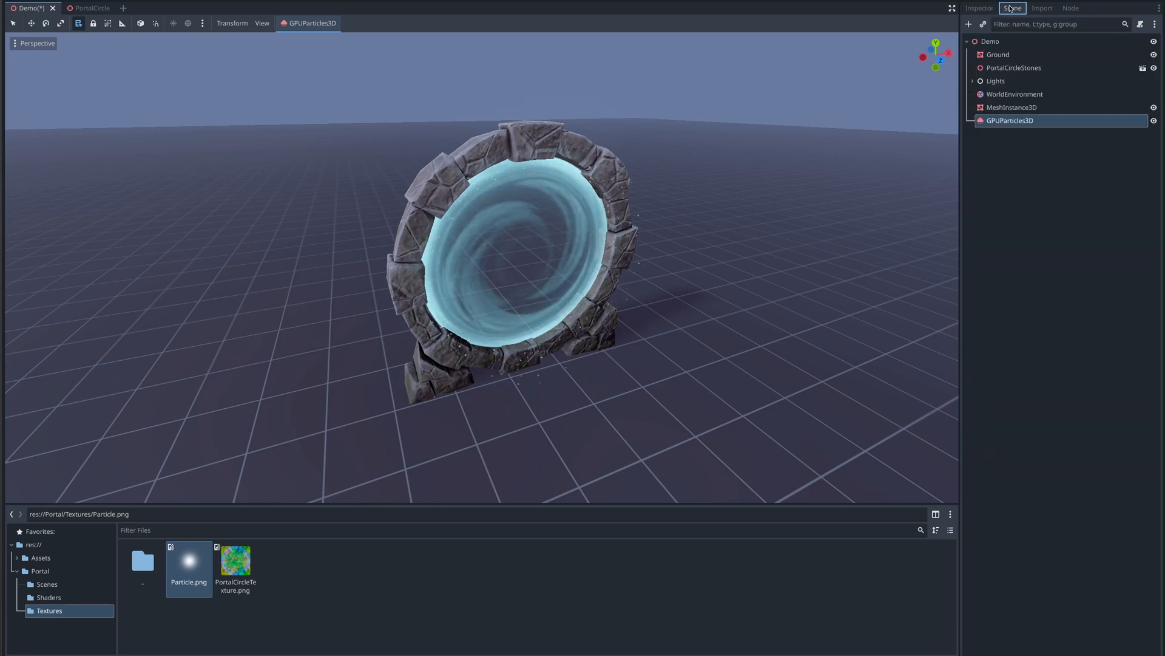
left_click(1008, 107)
left_click(978, 9)
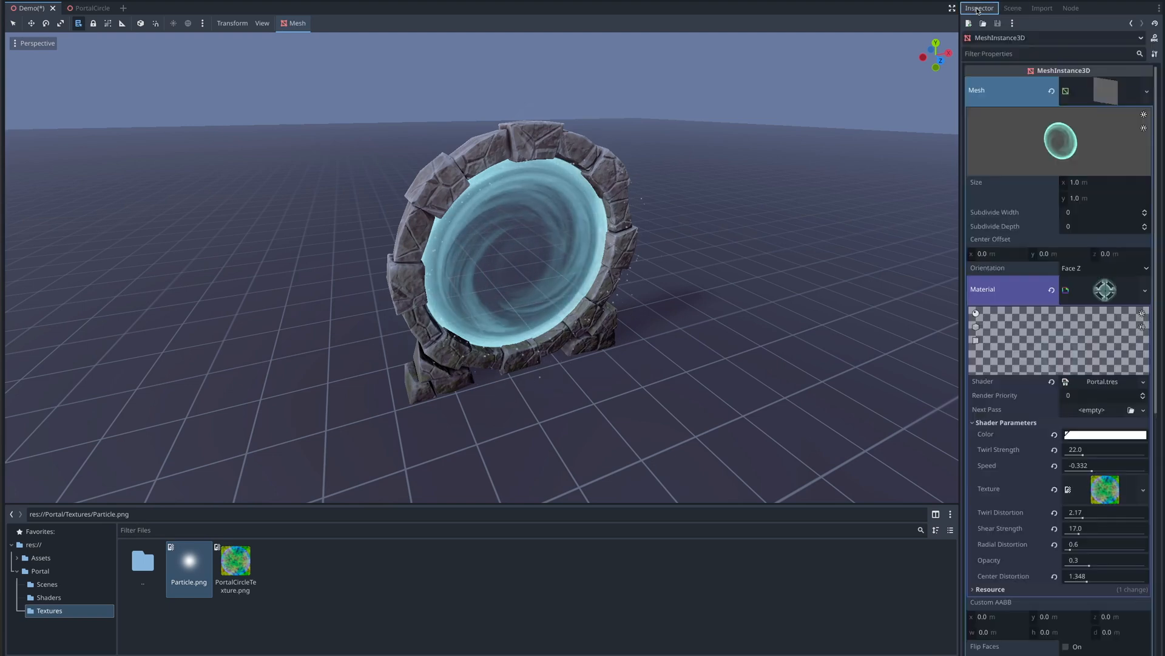
left_click(1080, 435)
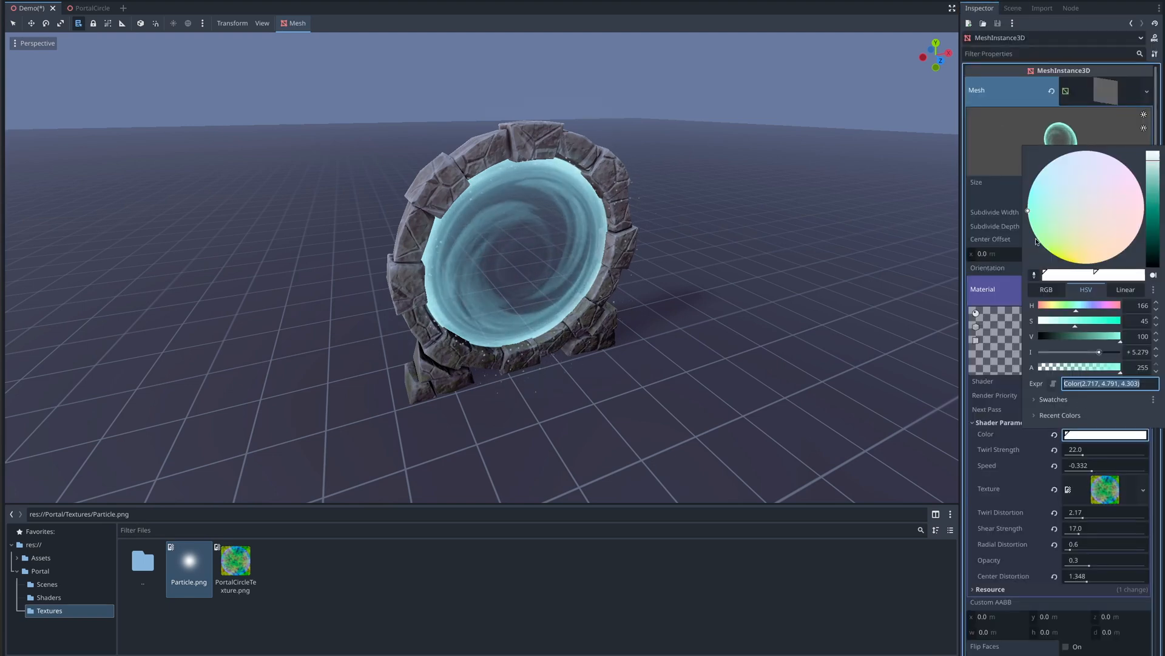
left_click(1012, 8)
- Paste the portal's color expression into the albedo color of the particles' draw pass material
left_click(1012, 8)
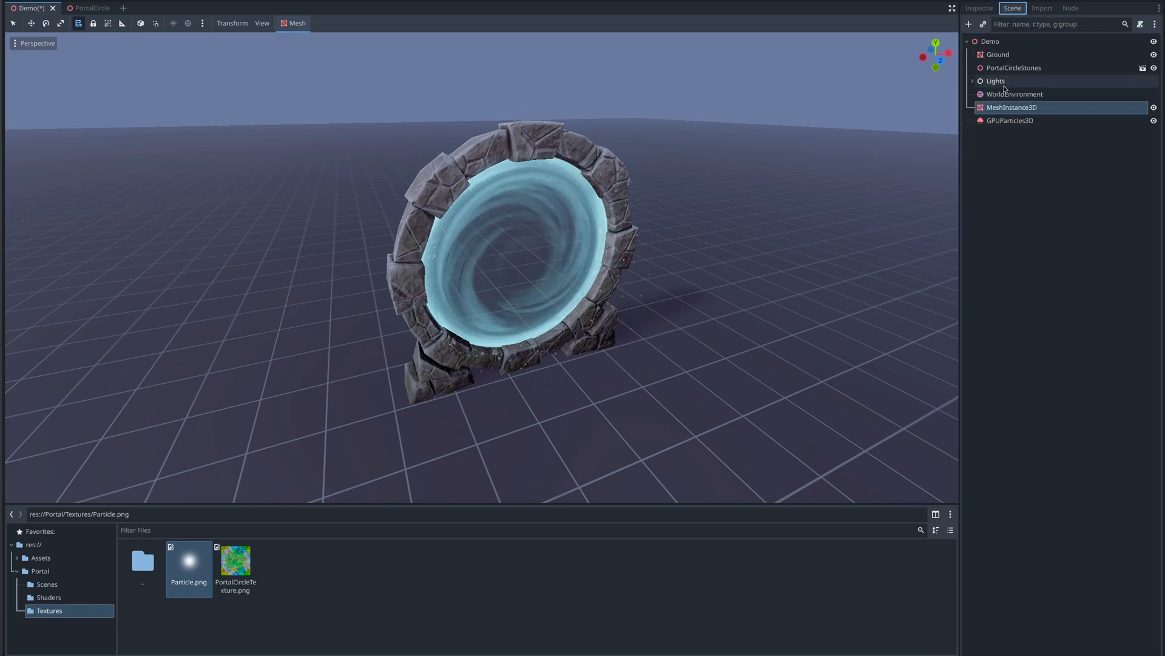
left_click(1010, 120)
left_click(979, 8)
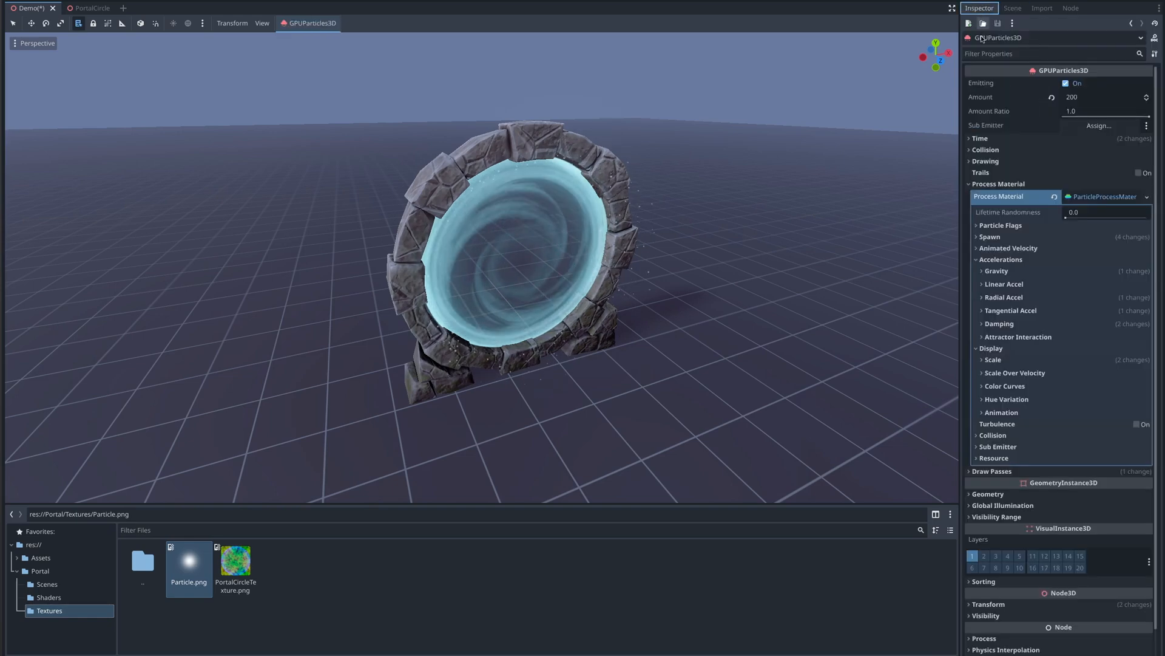
left_click(971, 184)
left_click(971, 195)
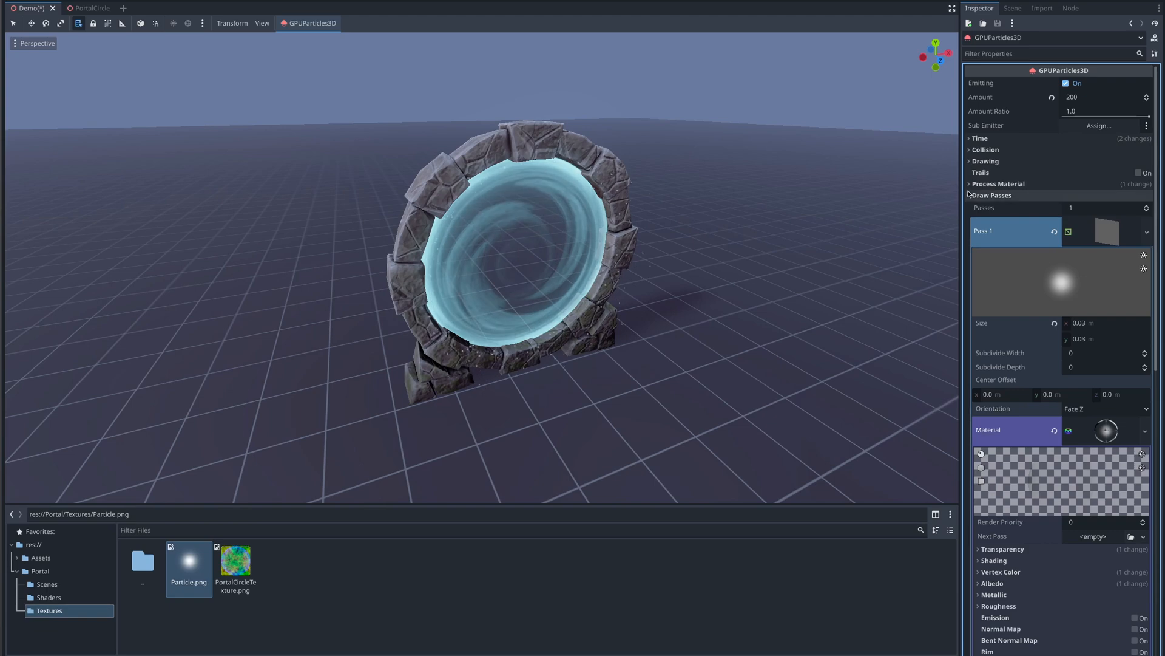
scroll(1032, 216, "down", 10)
scroll(1032, 217, "up", 2)
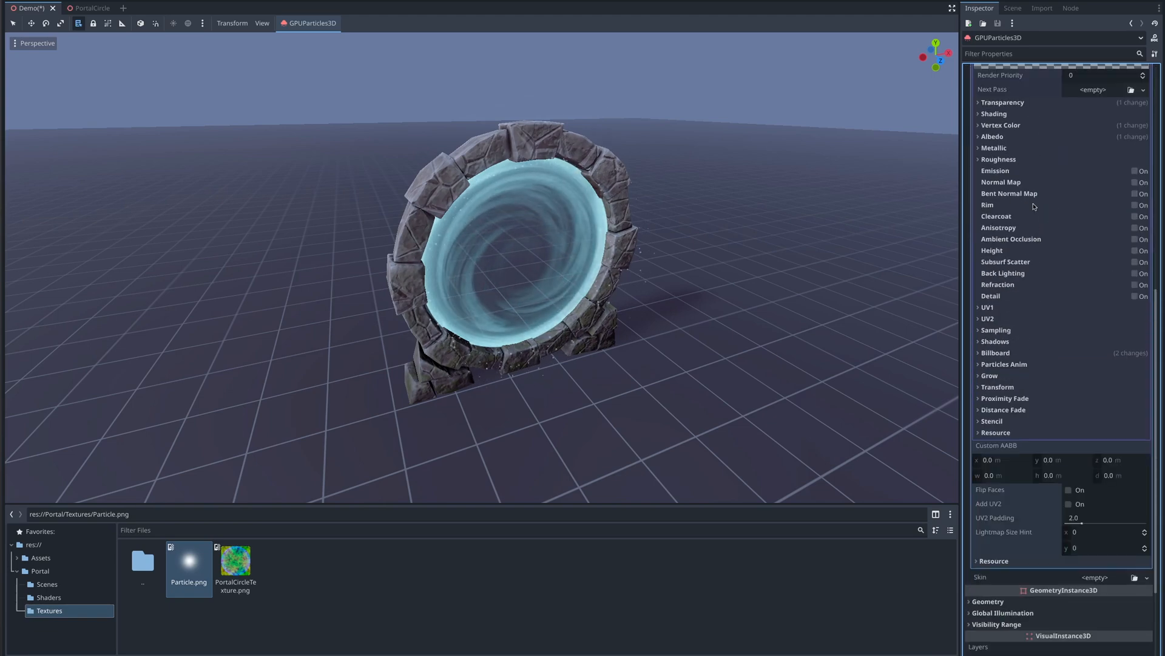
left_click(978, 136)
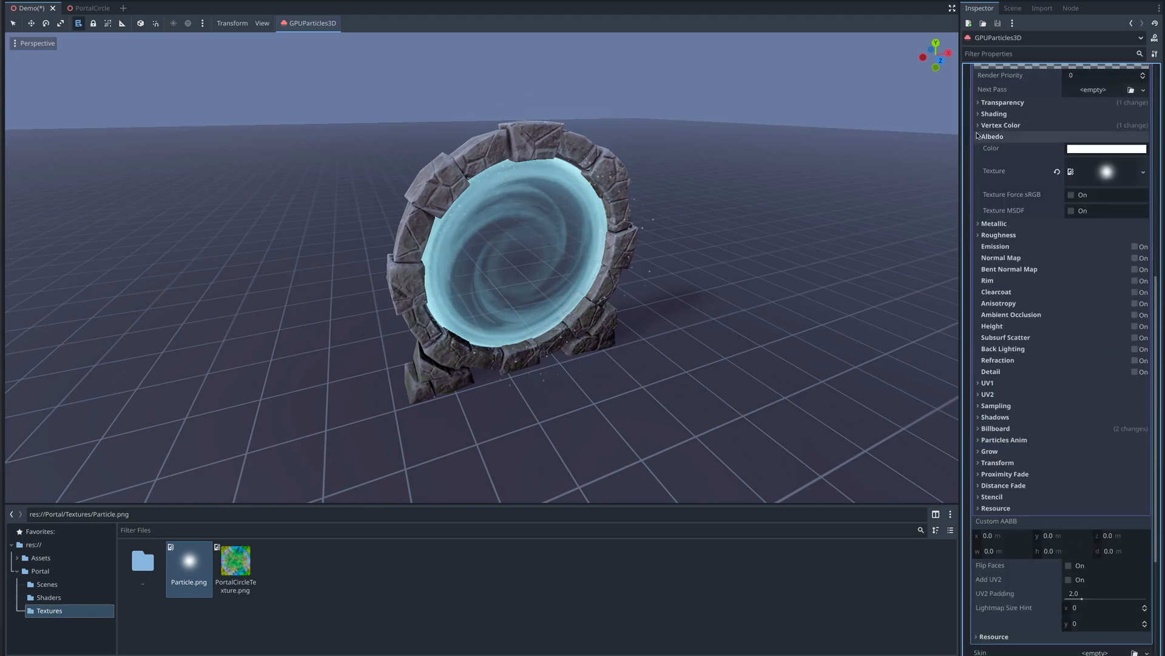
left_click(1076, 150)
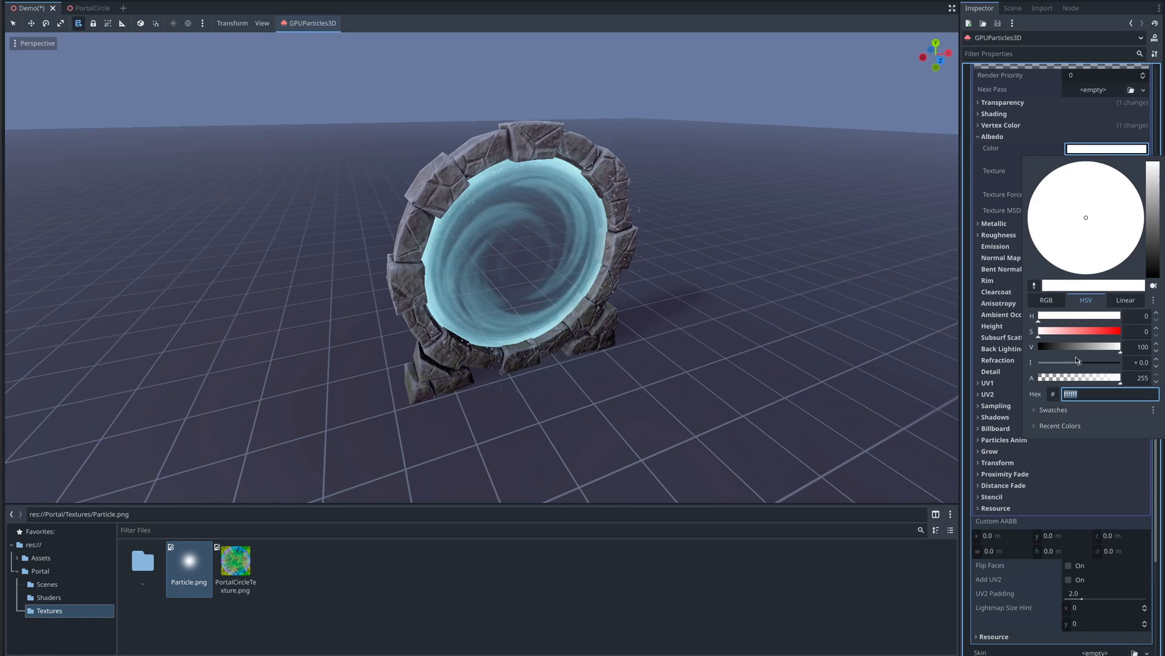
left_click_drag(1077, 360, 1080, 361)
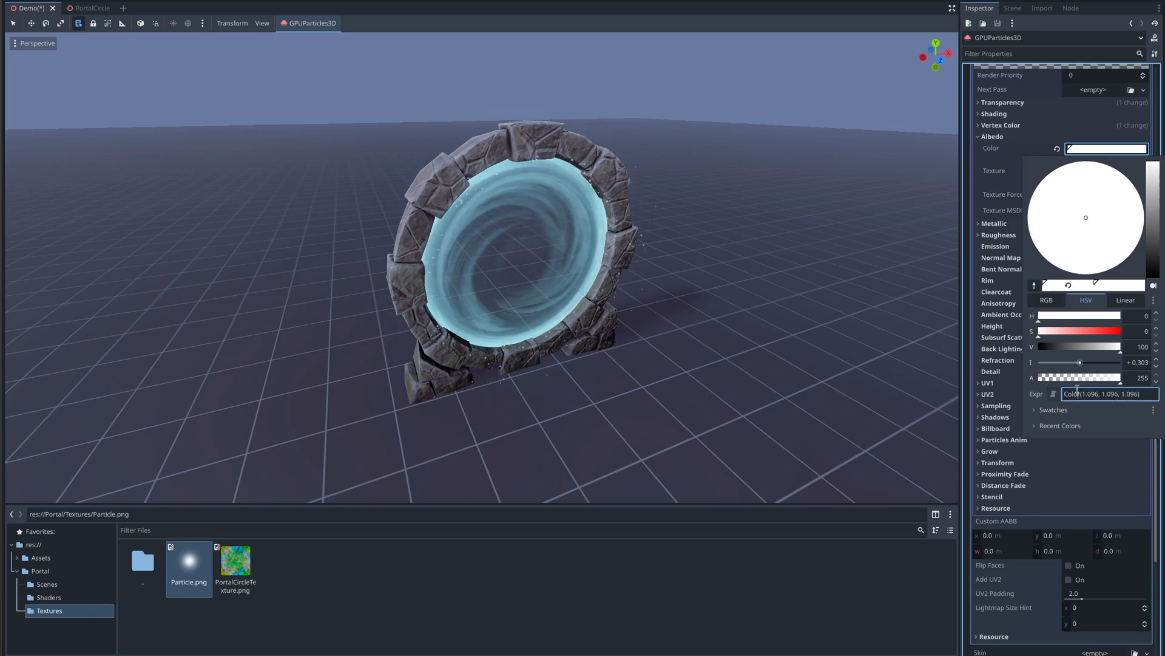
key("ctrl+a")
type("Color(2.717, 4.791, 4.303)")
key("Return")
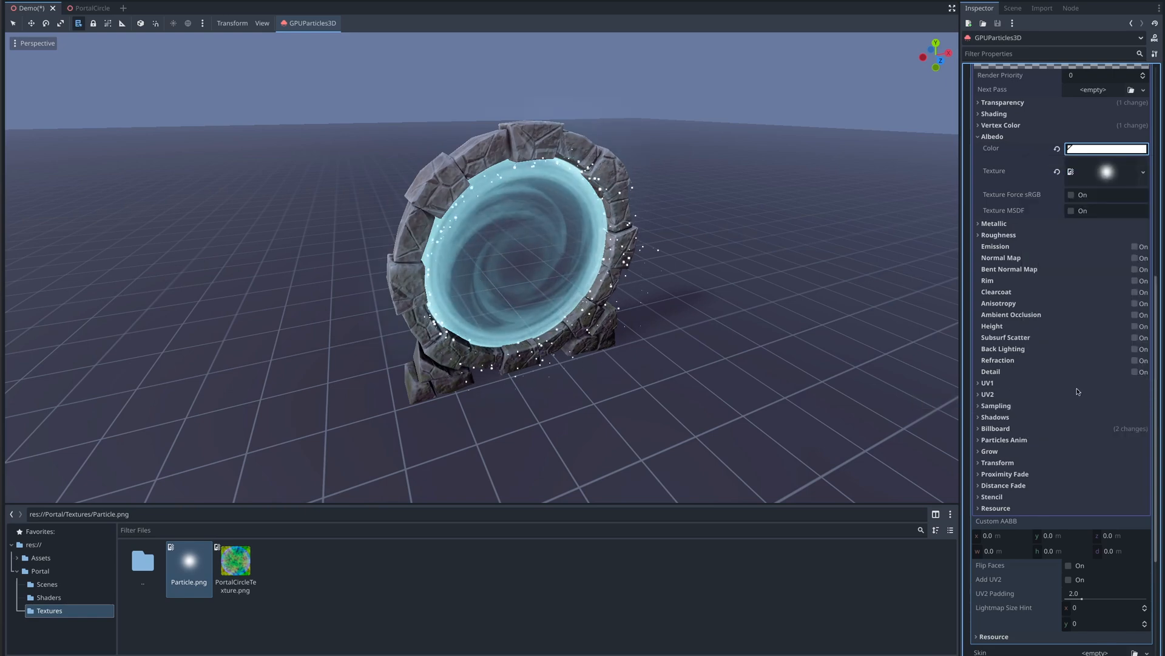
- Adjust the particle albedo color to an intensity of about 3.33, hue 168 and saturation 56
left_click(1083, 153)
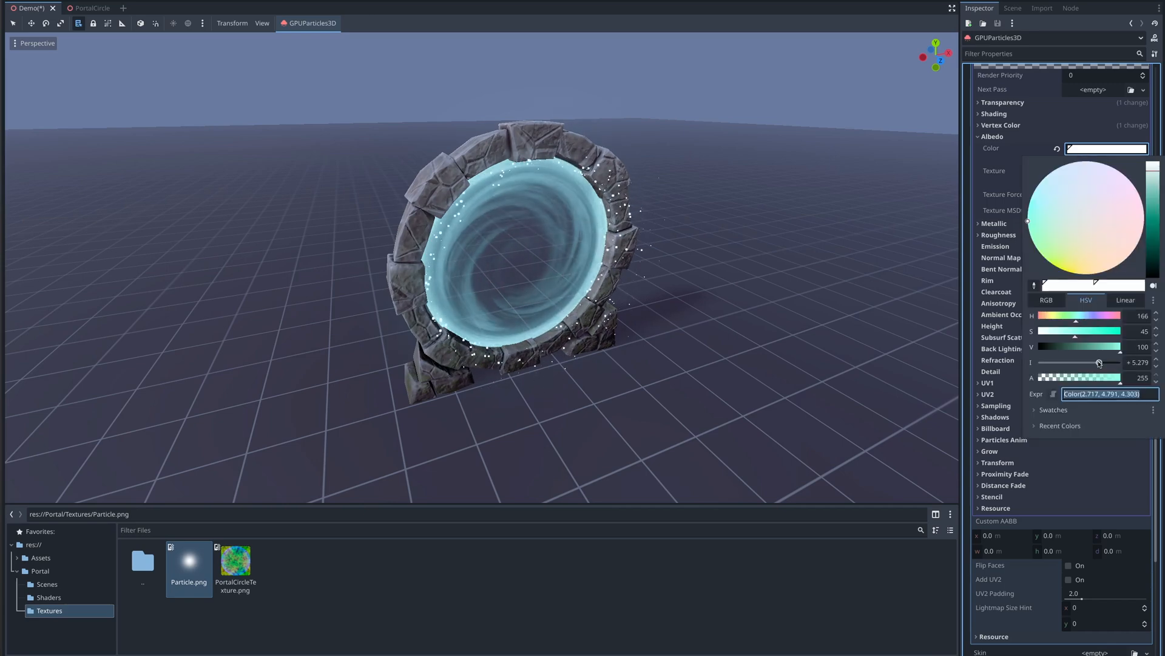
left_click_drag(1099, 362, 1092, 363)
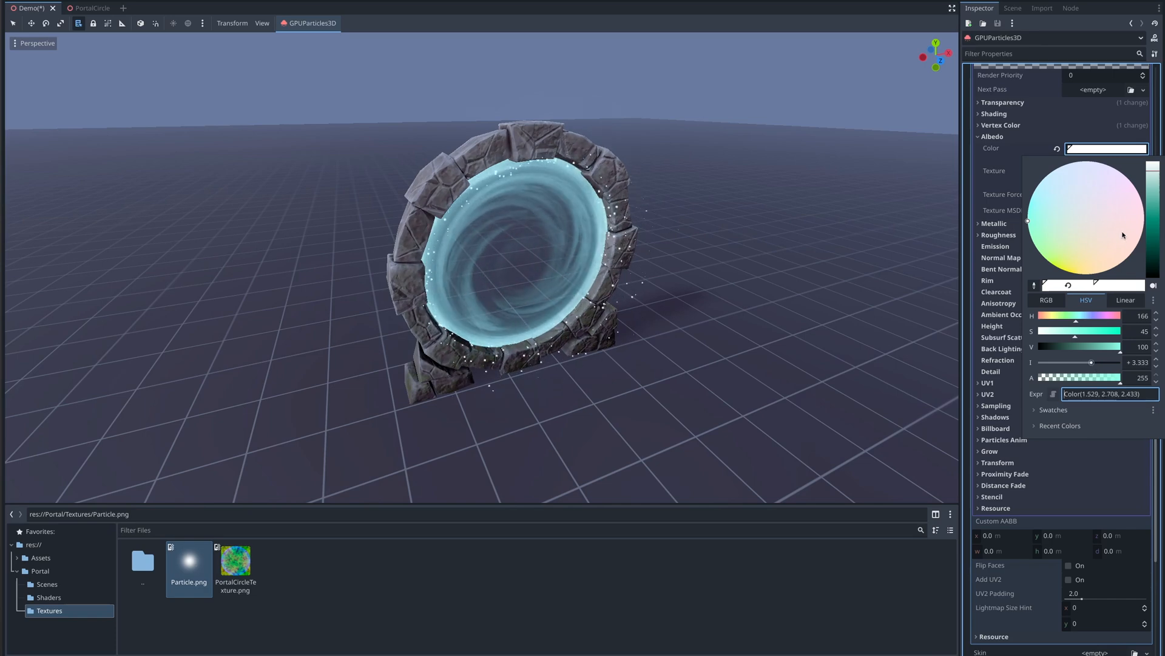
left_click_drag(1154, 173, 1154, 176)
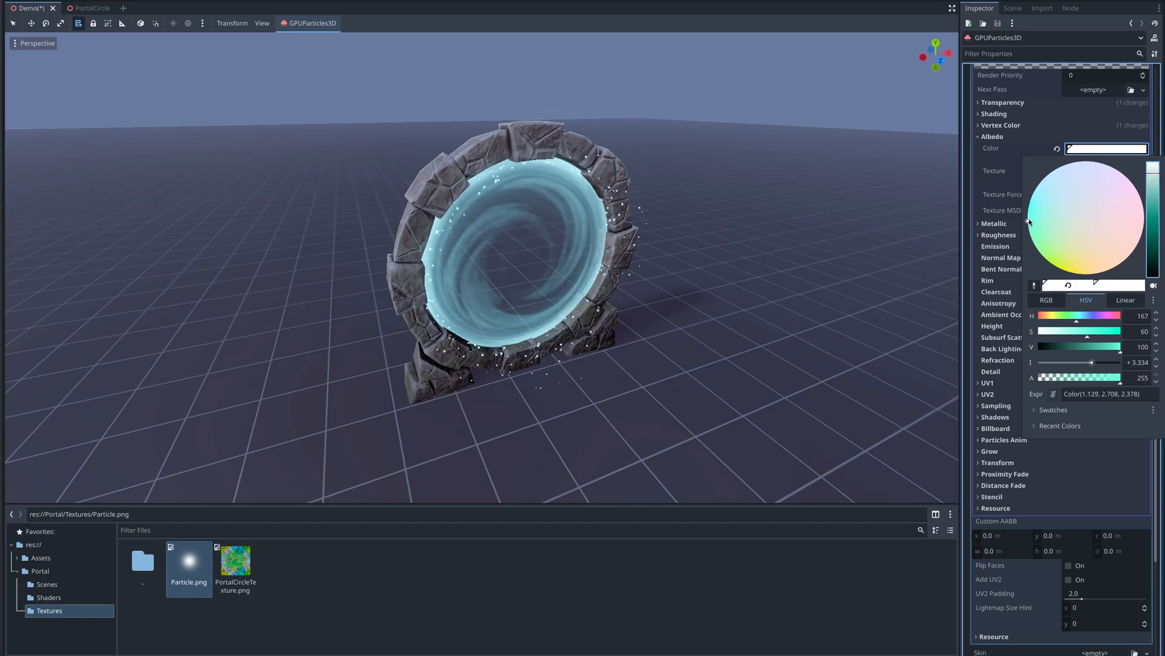
left_click_drag(1030, 222, 1032, 223)
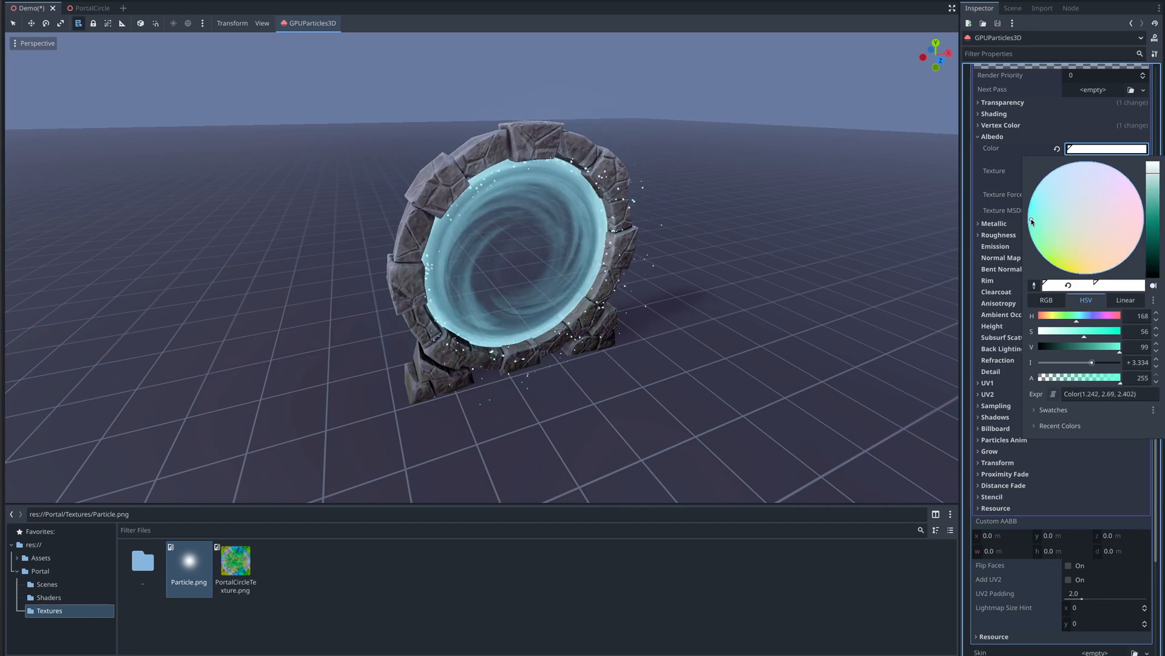